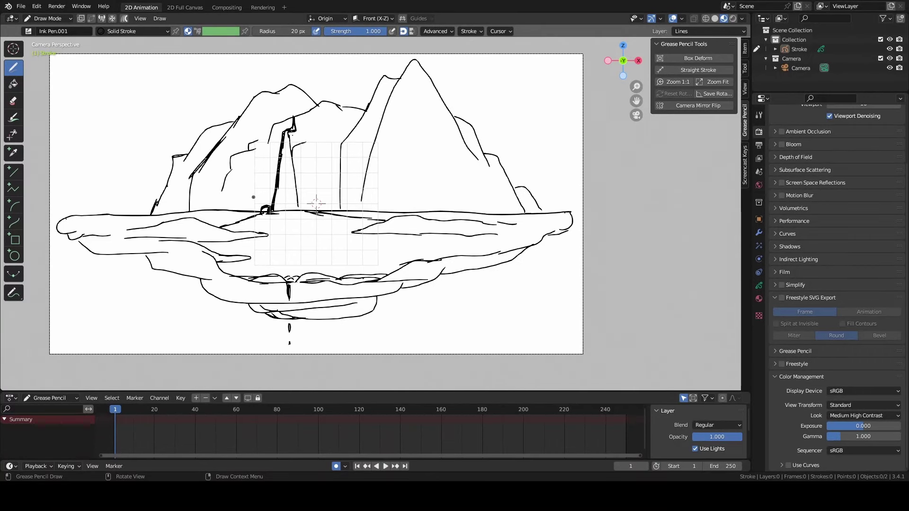
Sketch falling-water lines inside the waterfall and a few ripple strokes on the river below it
middle_drag(521, 259, 357, 274)
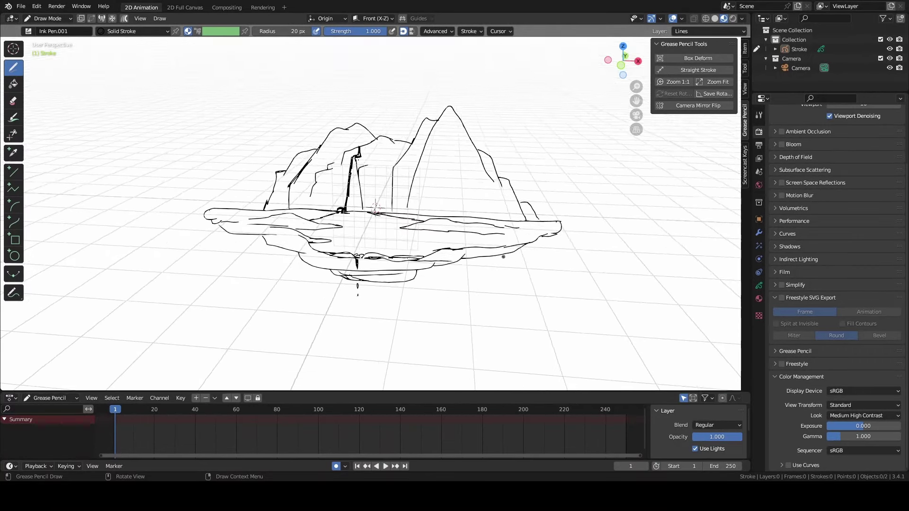
key(KP_0)
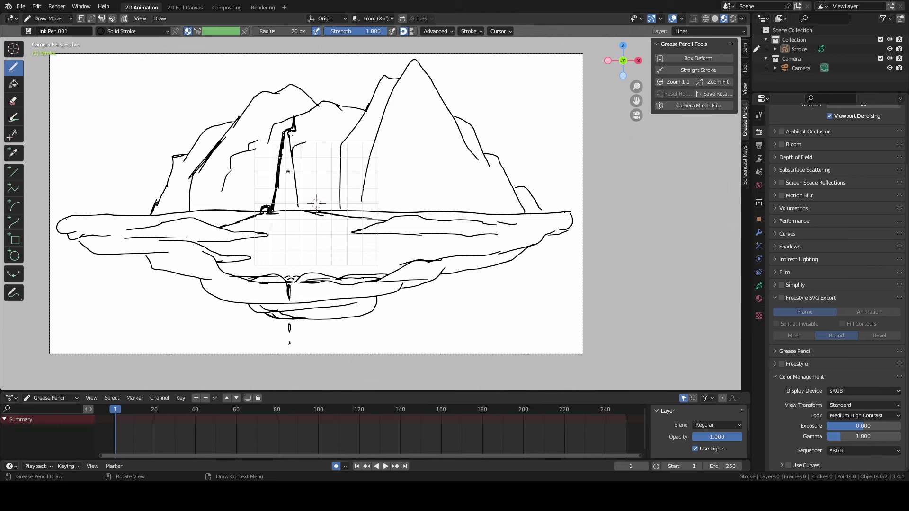
drag(286, 139, 280, 193)
drag(286, 139, 291, 186)
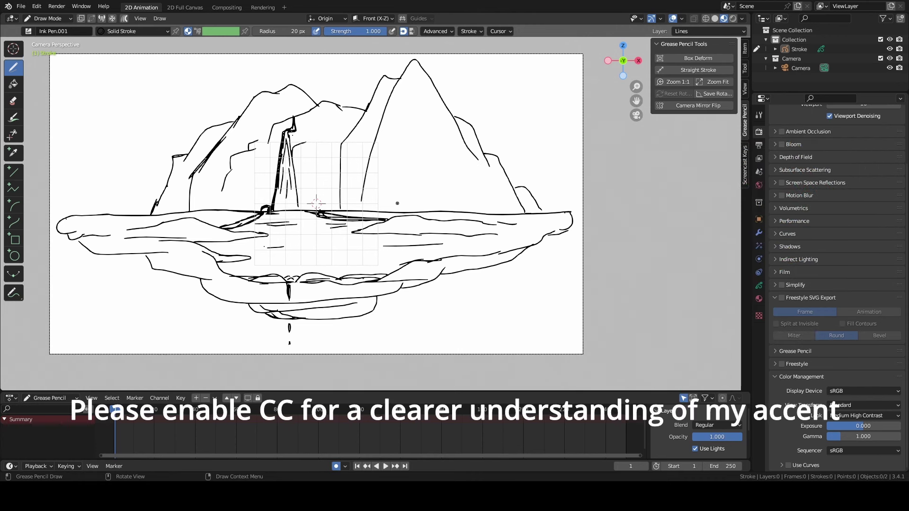
Sketch three zigzag pine trees of different sizes on the ground in front of the tall pointed mountain
drag(386, 206, 398, 179)
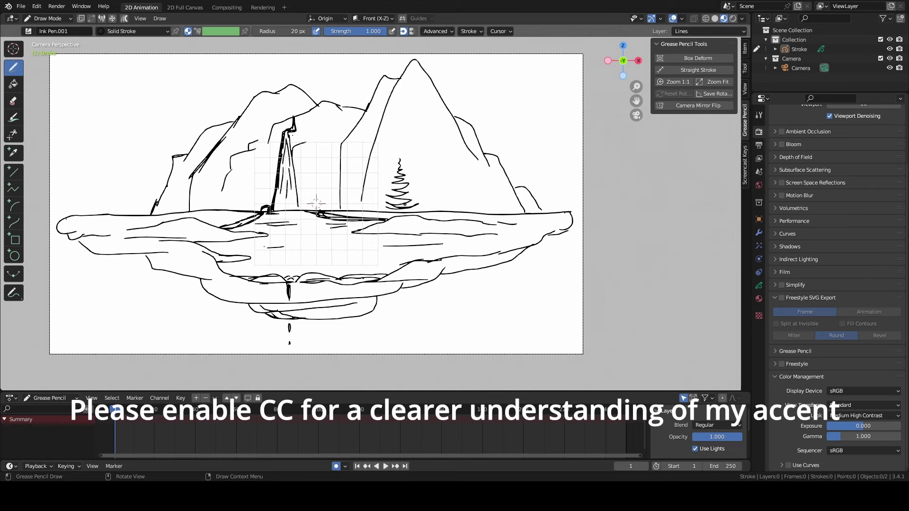
mouse_move(447, 205)
mouse_down()
mouse_move(433, 169)
mouse_move(441, 149)
mouse_up()
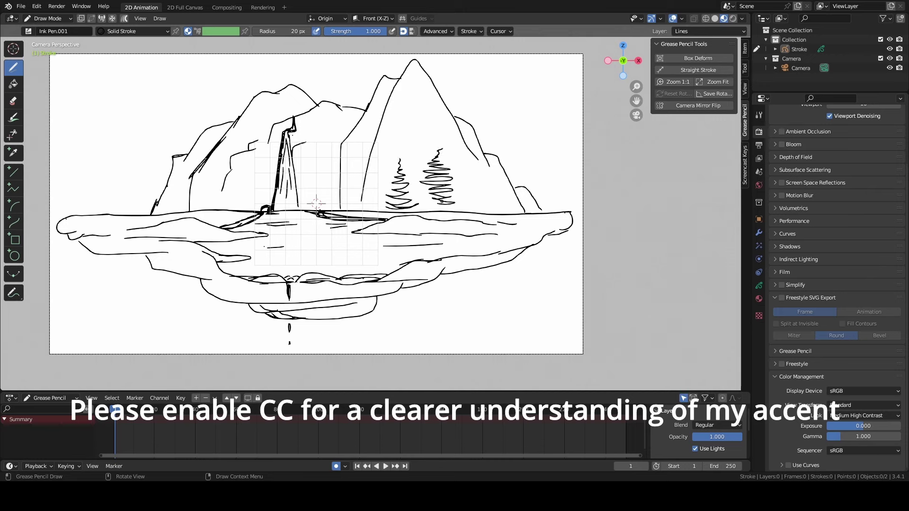
drag(476, 205, 478, 211)
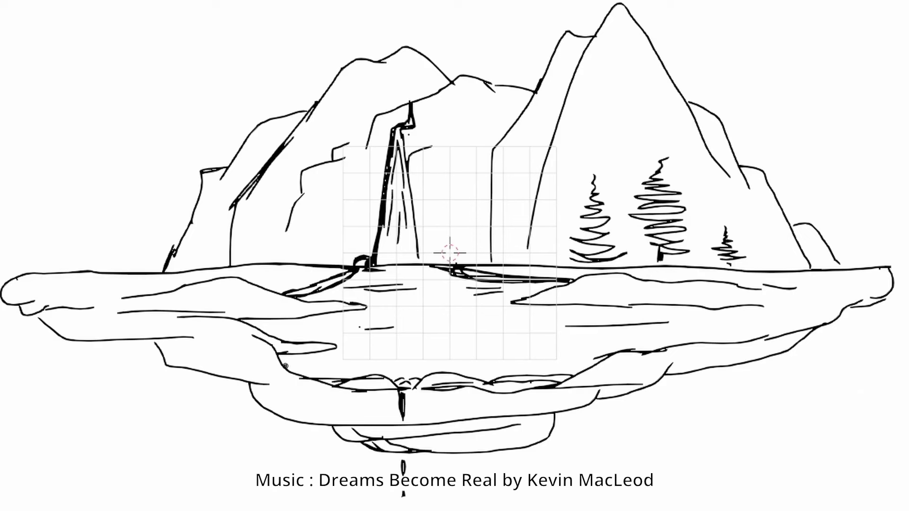
Draw grass tufts along the island's front river edge and around its right tip
drag(303, 380, 297, 368)
mouse_move(314, 380)
mouse_down()
mouse_move(310, 368)
mouse_move(335, 385)
mouse_up()
mouse_move(337, 384)
mouse_down()
mouse_move(342, 366)
mouse_move(369, 365)
mouse_up()
mouse_move(384, 378)
mouse_down()
mouse_move(379, 363)
mouse_move(389, 365)
mouse_up()
mouse_move(393, 379)
mouse_down()
mouse_move(402, 362)
mouse_move(566, 376)
mouse_move(598, 353)
mouse_move(640, 344)
mouse_up()
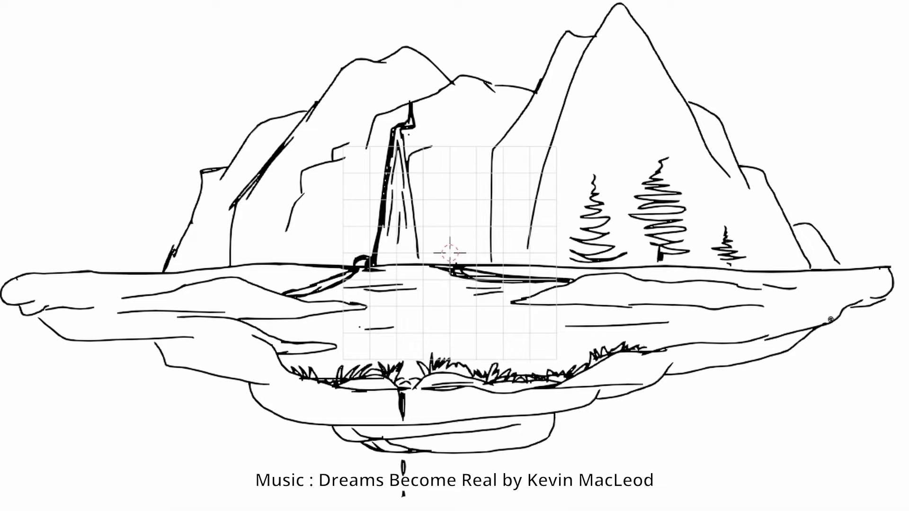
mouse_move(840, 267)
mouse_down()
mouse_move(866, 260)
mouse_move(894, 273)
mouse_move(881, 295)
mouse_up()
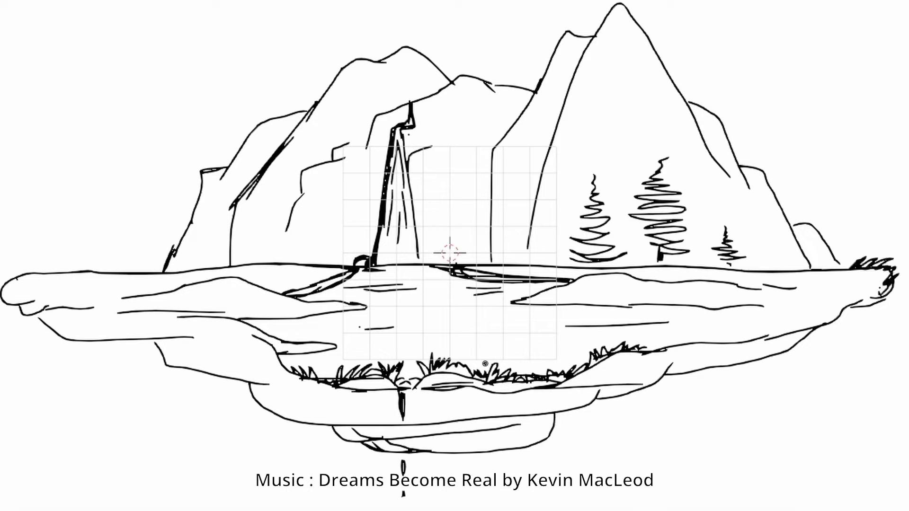
Add grass to the island's left tip and sketch low stepped rocks beside the left mountains
mouse_move(34, 279)
mouse_down()
mouse_move(23, 271)
mouse_move(7, 298)
mouse_move(58, 272)
mouse_up()
mouse_move(102, 272)
mouse_down()
mouse_move(139, 217)
mouse_move(165, 206)
mouse_up()
drag(160, 218, 192, 194)
drag(95, 273, 98, 261)
drag(110, 243, 132, 232)
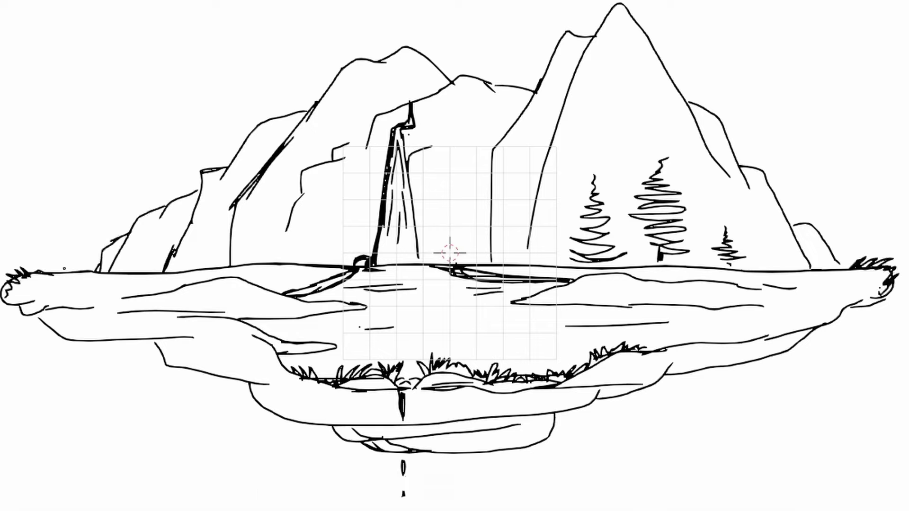
Sketch zigzag pine trees on and around the low rocks at the island's left end
mouse_move(83, 269)
mouse_down()
mouse_move(52, 251)
mouse_move(81, 220)
mouse_move(66, 193)
mouse_up()
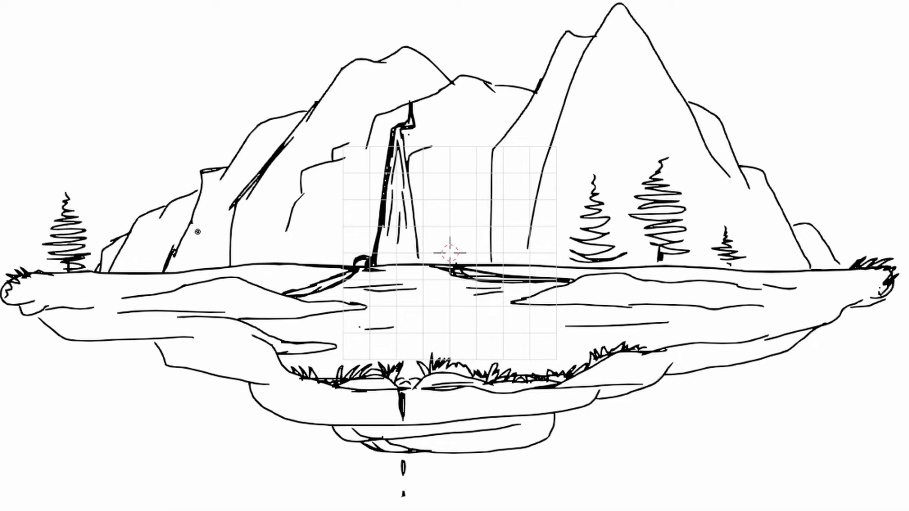
drag(156, 201, 161, 161)
drag(204, 170, 207, 140)
mouse_move(110, 238)
mouse_down()
mouse_move(127, 226)
mouse_move(114, 167)
mouse_up()
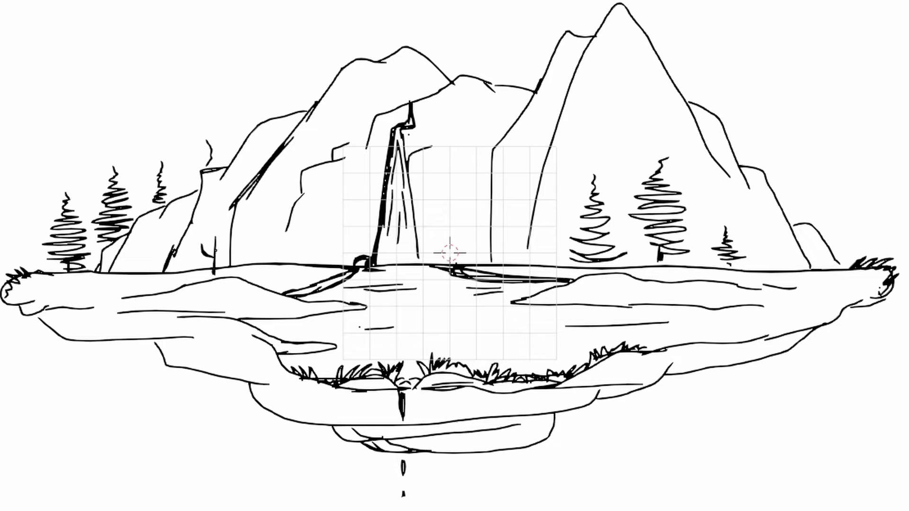
Draw a large, detailed pine tree in front of the left mountain, with trunk, layered foliage and outline
drag(214, 254, 226, 240)
drag(215, 251, 215, 215)
mouse_move(203, 269)
mouse_down()
mouse_move(184, 232)
mouse_move(213, 166)
mouse_move(243, 228)
mouse_move(216, 266)
mouse_move(206, 173)
mouse_up()
drag(216, 211, 212, 179)
mouse_move(223, 238)
mouse_down()
mouse_move(214, 170)
mouse_move(221, 177)
mouse_up()
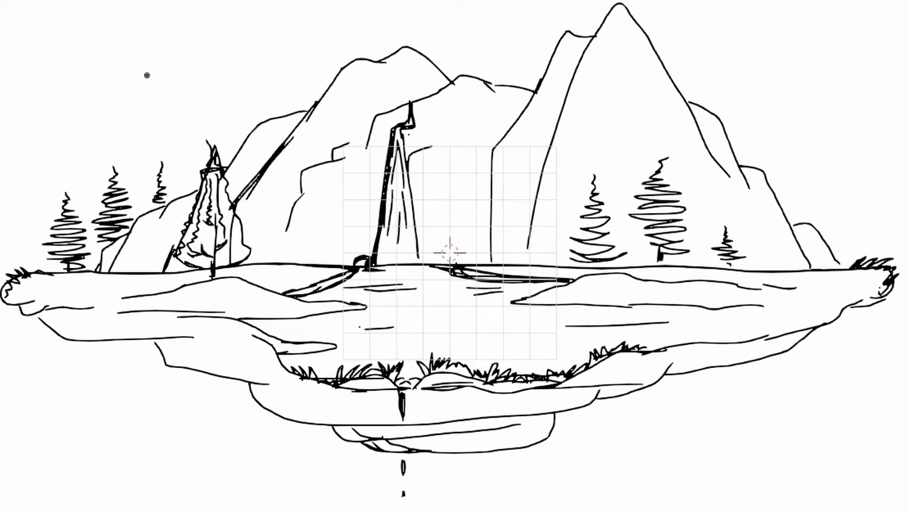
Sketch four flat-based clouds in the sky, a large one at the far left and three smaller ones
drag(32, 77, 189, 68)
drag(34, 76, 261, 74)
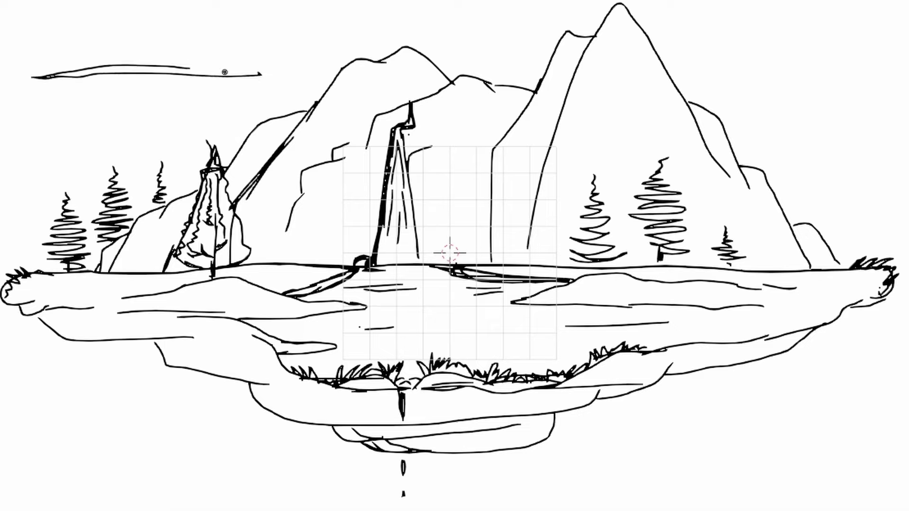
mouse_move(35, 75)
mouse_down()
mouse_move(166, 48)
mouse_move(263, 74)
mouse_up()
mouse_move(772, 108)
mouse_down()
mouse_move(892, 103)
mouse_move(847, 92)
mouse_move(762, 105)
mouse_move(789, 109)
mouse_up()
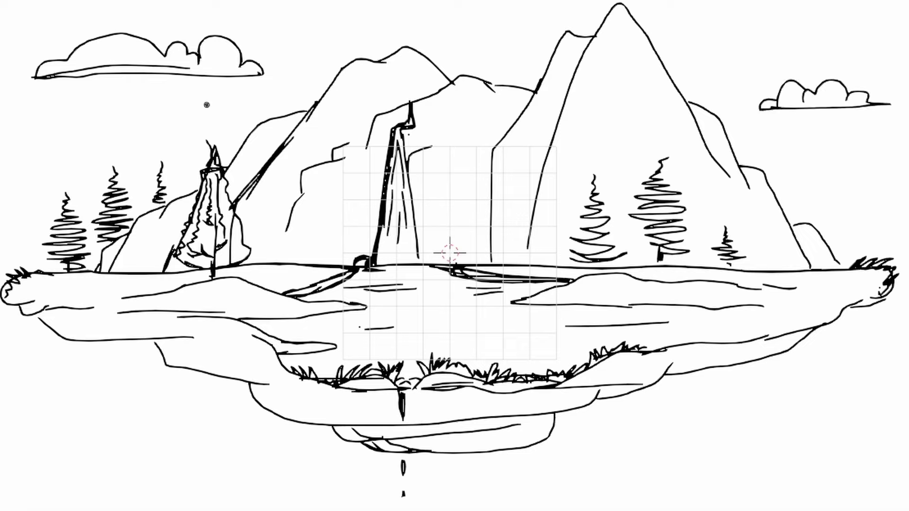
mouse_move(468, 36)
mouse_down()
mouse_move(523, 36)
mouse_move(431, 38)
mouse_up()
mouse_move(699, 52)
mouse_down()
mouse_move(734, 49)
mouse_move(717, 29)
mouse_move(747, 47)
mouse_move(673, 49)
mouse_move(744, 47)
mouse_up()
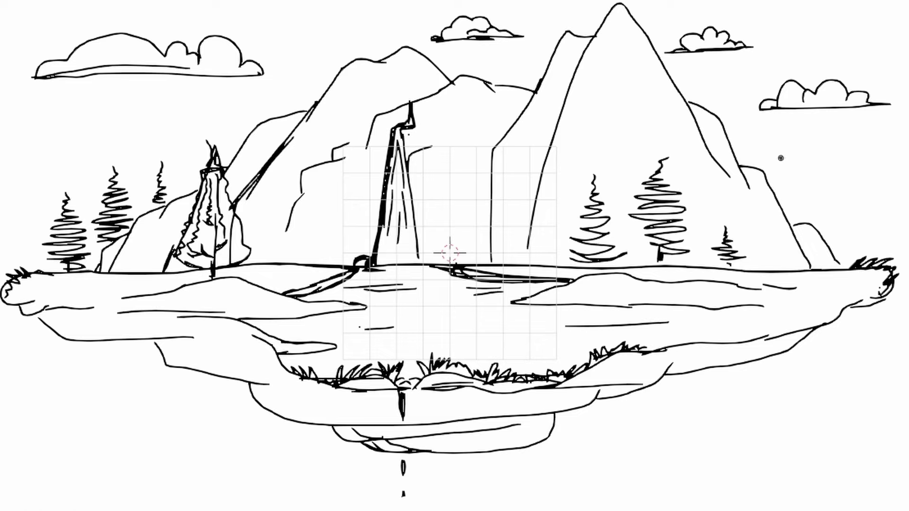
Draw a flock of small birds and one larger bird around the clouds right of the tall mountain
drag(709, 85, 729, 80)
drag(737, 91, 755, 79)
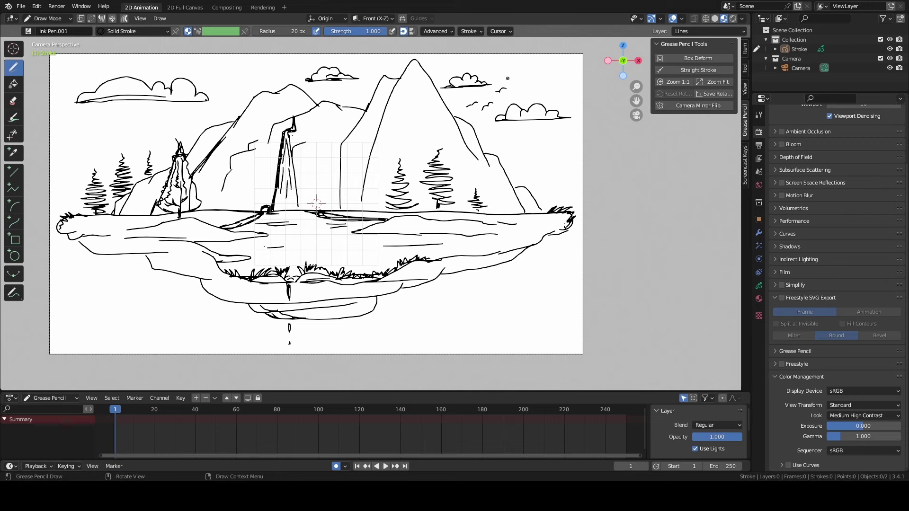
drag(486, 138, 524, 136)
drag(467, 119, 480, 117)
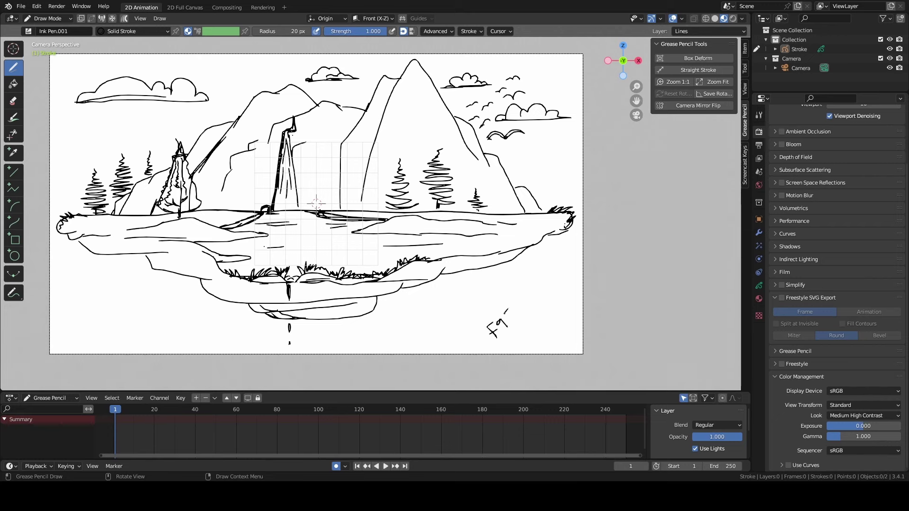
Handwrite the colour code F9FAFB below the island, circle it, and set the world background colour to hex F9FAFB
drag(503, 321, 541, 284)
drag(479, 344, 526, 341)
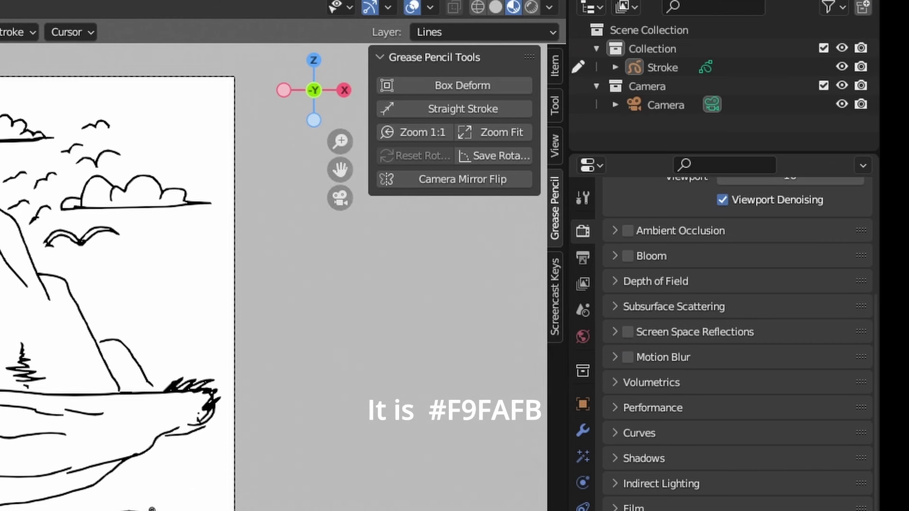
click(583, 336)
click(756, 360)
click(808, 243)
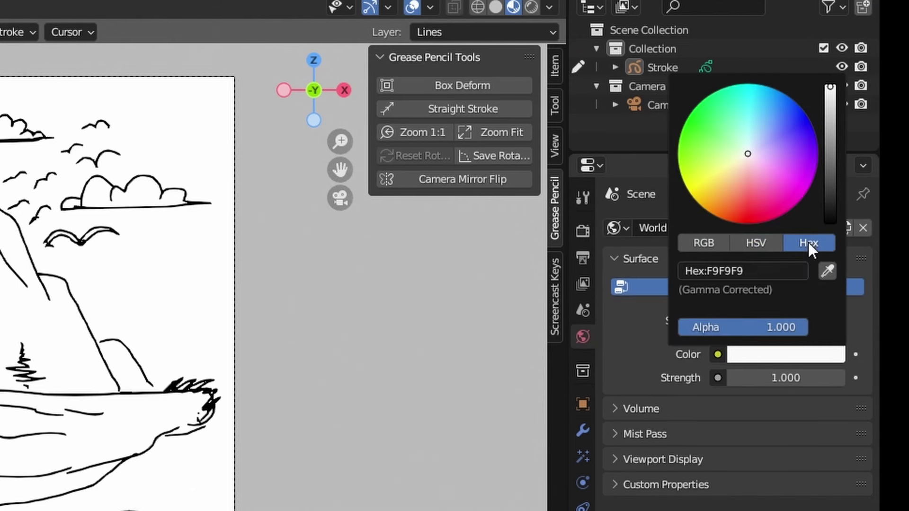
click(751, 269)
key(BackSpace)
text(f9fafb)
key(Return)
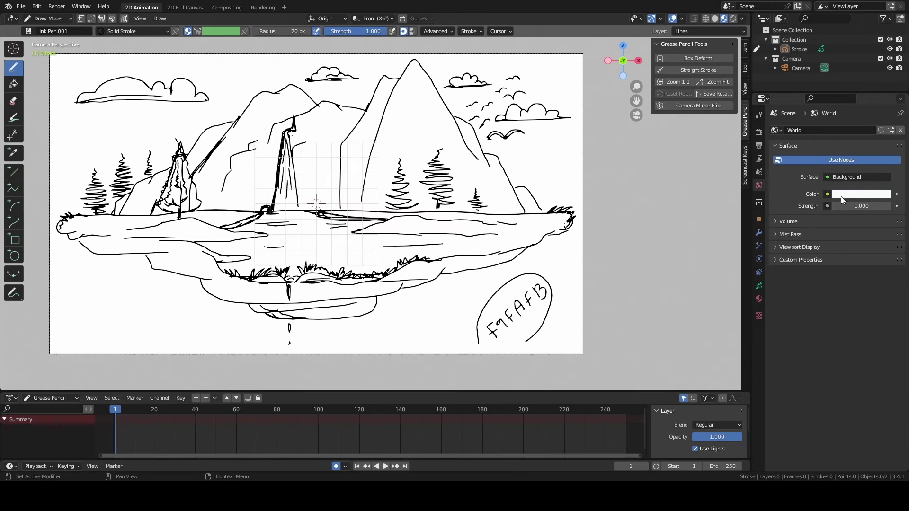
Lower the Lines layer's opacity to 0.490 and lock the layer
click(745, 357)
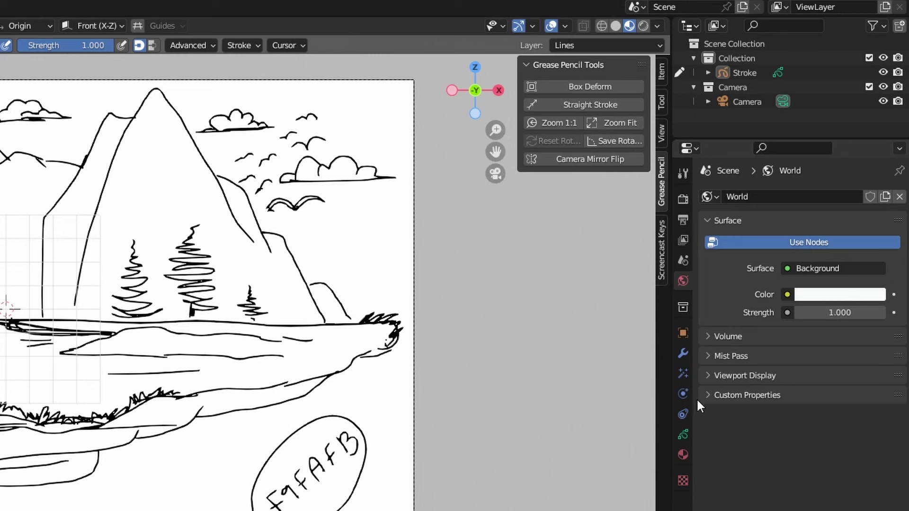
click(759, 285)
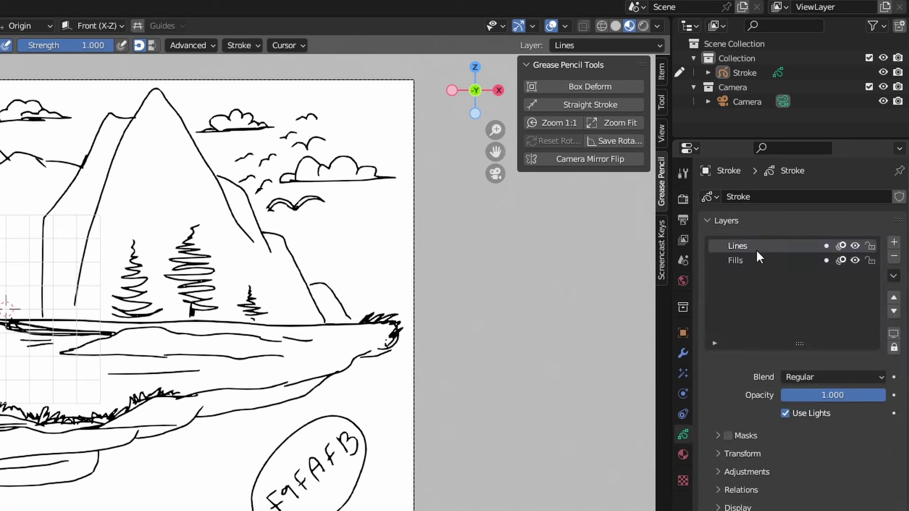
drag(884, 399, 834, 398)
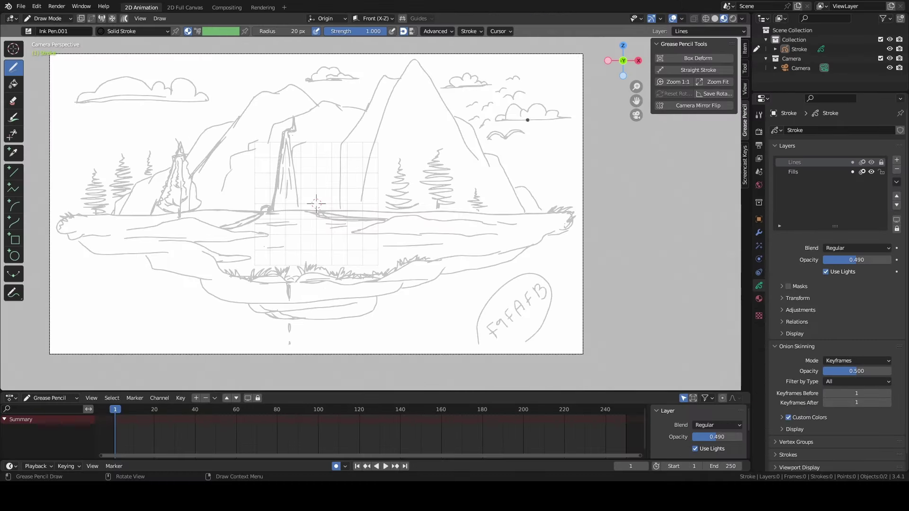
Add a new Grease Pencil layer above Lines and name it clouds
click(896, 159)
double_click(805, 162)
text(clouds)
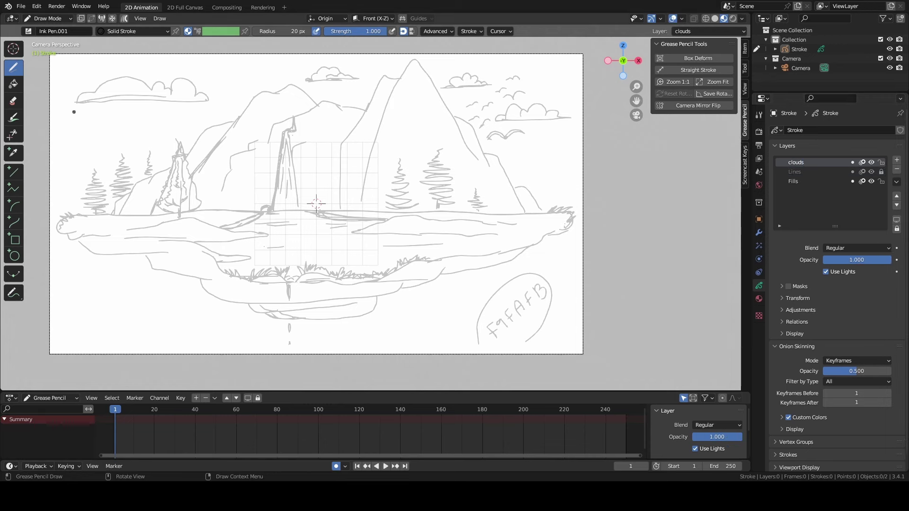
Choose the Ink Pen.001 brush and review the Solid Stroke material's settings
click(53, 31)
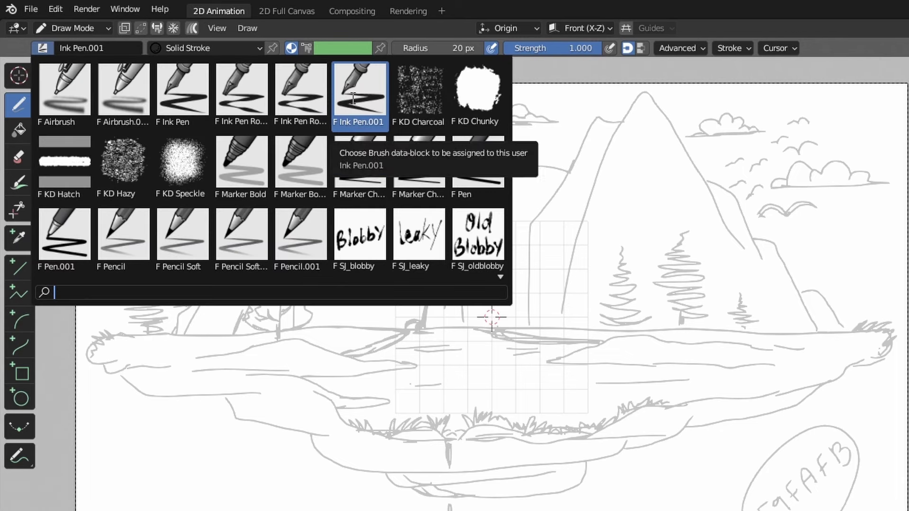
click(353, 98)
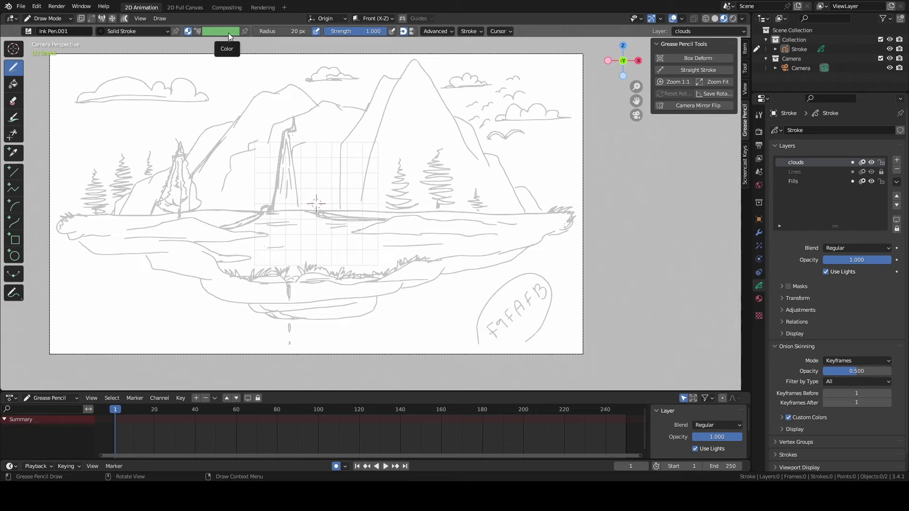
click(759, 299)
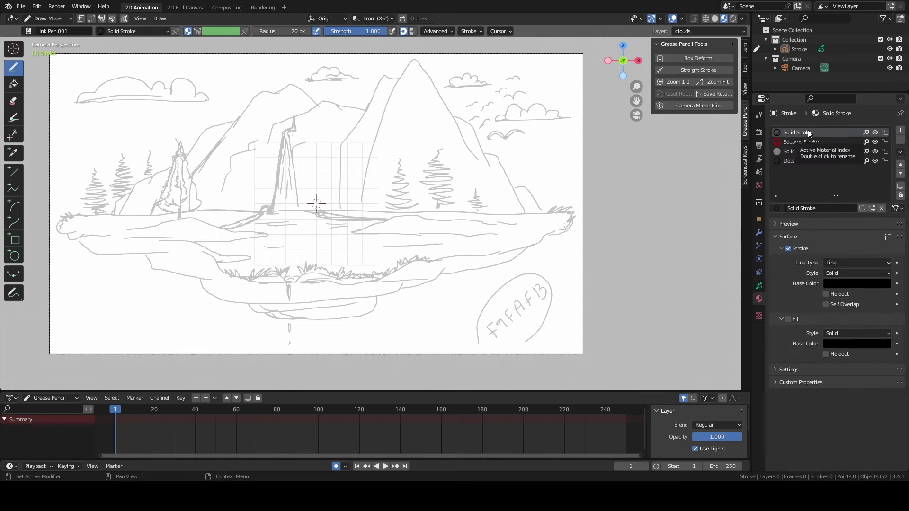
click(758, 286)
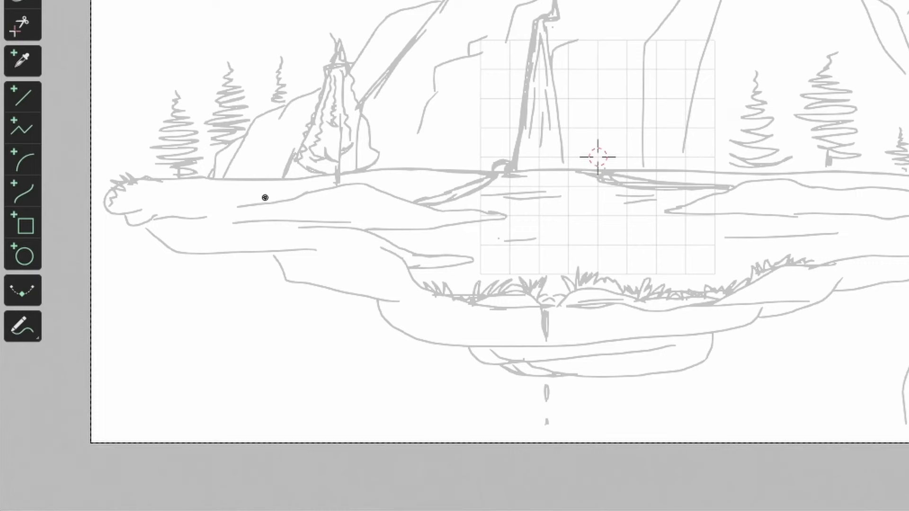
Trace the large left cloud's flat base as a straight line with the Curve tool
click(18, 191)
scroll(454, 255, up, 2)
shift+middle_drag(332, 165, 802, 401)
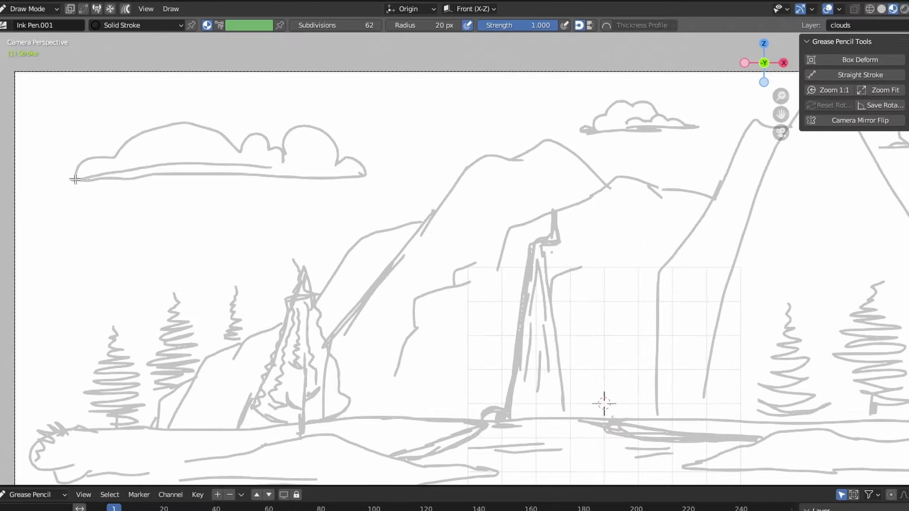
drag(78, 180, 353, 181)
key(Return)
Trace the large cloud's left end and its wide main bump with curves that follow the sketch
scroll(263, 193, up, 2)
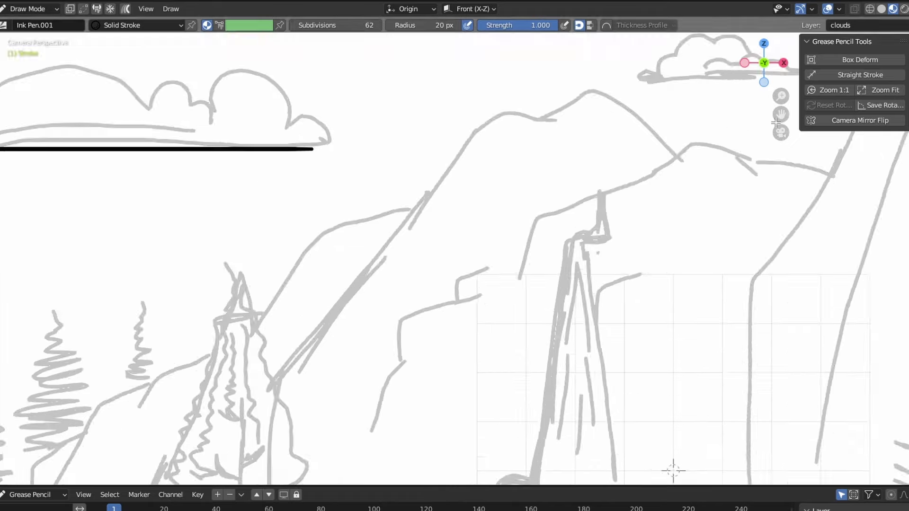
drag(781, 115, 908, 192)
scroll(71, 190, up, 2)
mouse_move(178, 167)
mouse_down()
mouse_move(102, 214)
mouse_move(145, 155)
mouse_move(435, 156)
mouse_up()
key(Return)
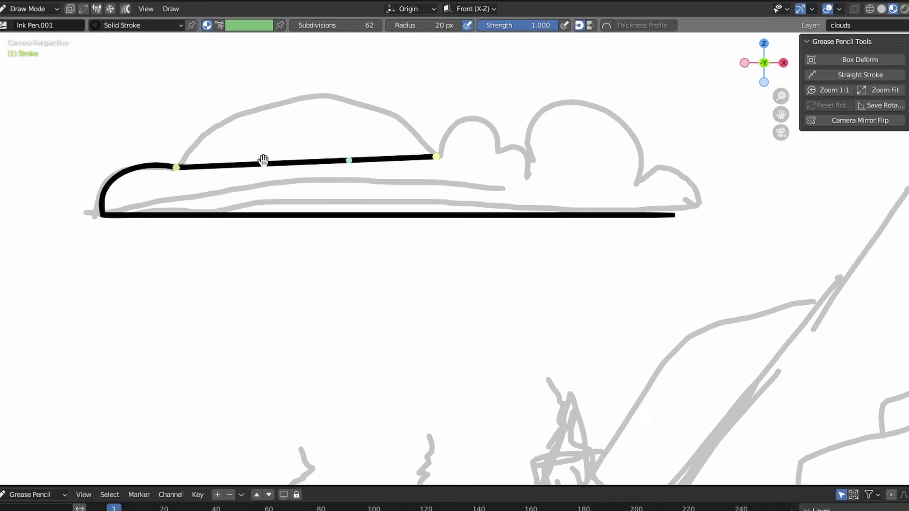
mouse_move(264, 156)
mouse_down()
mouse_move(356, 77)
mouse_move(391, 85)
mouse_move(388, 76)
mouse_up()
key(Return)
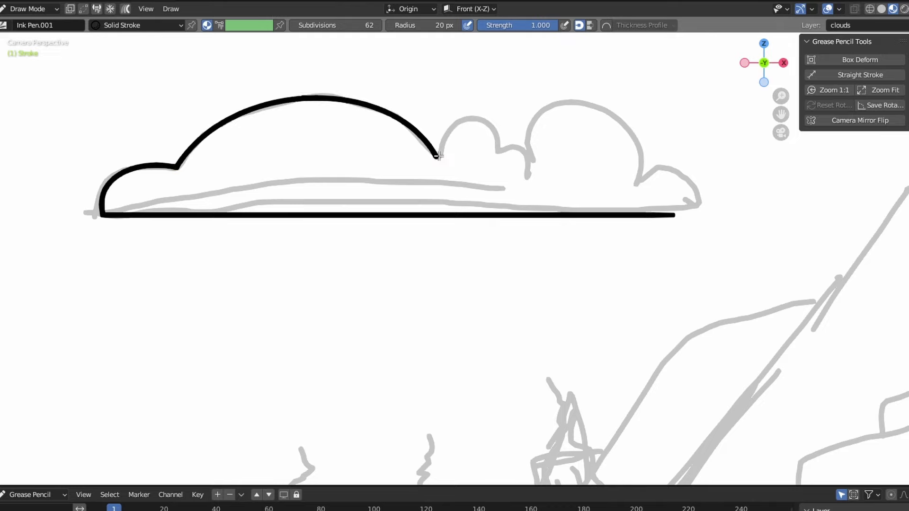
Trace the two small bumps in the middle of the large cloud with curves
mouse_move(432, 148)
mouse_down()
mouse_move(507, 150)
mouse_move(494, 161)
mouse_up()
mouse_move(453, 153)
mouse_down()
mouse_move(442, 112)
mouse_move(509, 122)
mouse_up()
drag(443, 112, 450, 96)
drag(511, 123, 537, 117)
drag(449, 96, 440, 98)
key(Return)
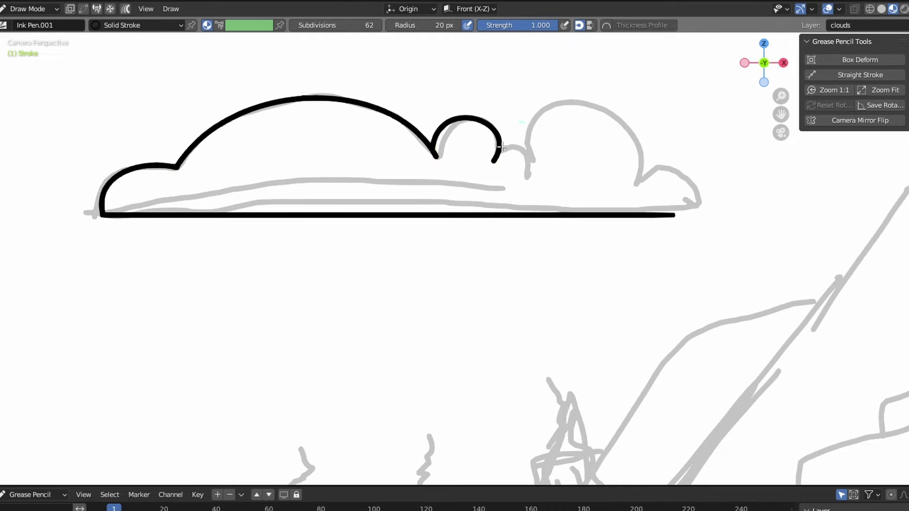
mouse_move(499, 151)
mouse_down()
mouse_move(546, 166)
mouse_move(540, 171)
mouse_up()
mouse_move(512, 156)
mouse_down()
mouse_move(515, 132)
mouse_move(548, 140)
mouse_up()
Trace the large cloud's right main bump and its rounded right end with curves that follow the sketch
mouse_move(515, 134)
mouse_down()
mouse_move(509, 123)
mouse_move(555, 129)
mouse_move(637, 181)
mouse_up()
key(Return)
drag(565, 155, 552, 99)
mouse_move(601, 168)
mouse_down()
mouse_move(631, 118)
mouse_move(655, 110)
mouse_up()
drag(552, 99, 534, 77)
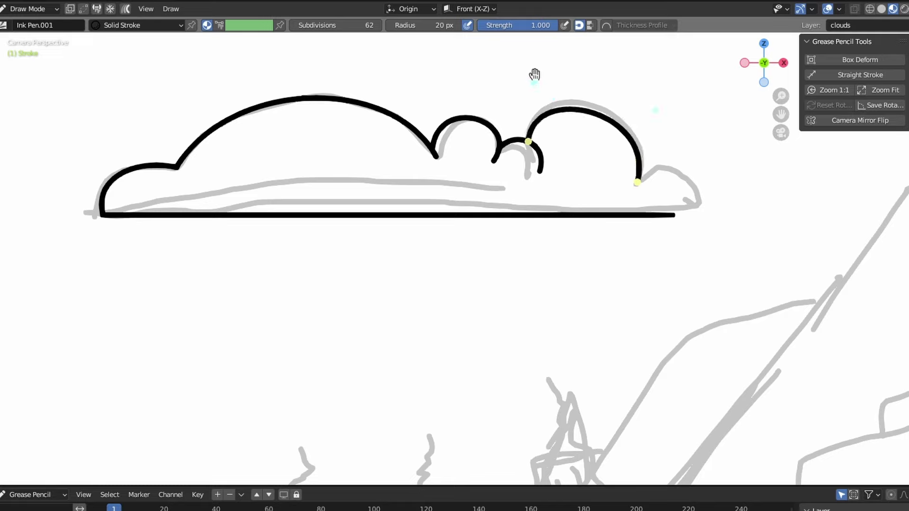
drag(656, 109, 668, 93)
drag(541, 95, 525, 84)
drag(671, 93, 669, 112)
drag(533, 81, 531, 74)
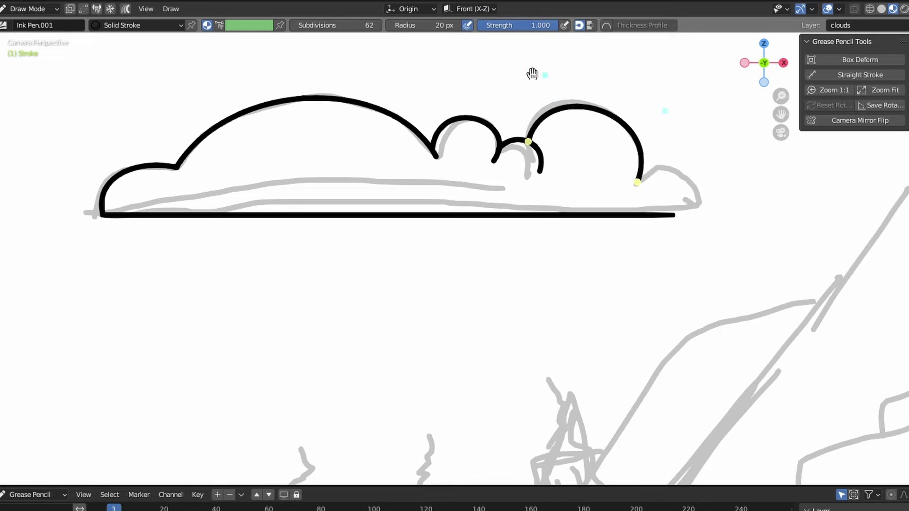
key(Return)
drag(640, 172, 674, 213)
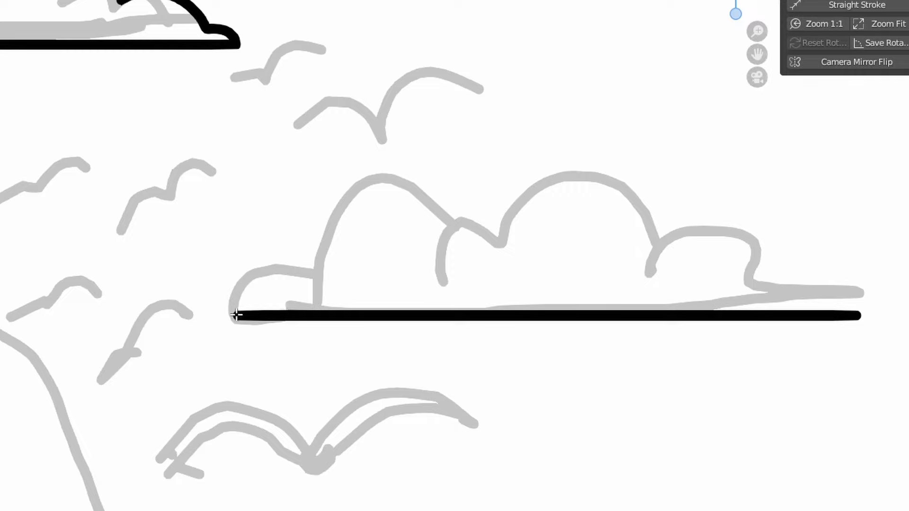
Trace the left main bump of the lowest cloud, beside the birds, with a curve
mouse_move(235, 314)
mouse_down()
mouse_move(319, 255)
mouse_move(280, 245)
mouse_move(499, 232)
mouse_up()
key(Return)
drag(353, 239, 300, 148)
drag(437, 186, 471, 98)
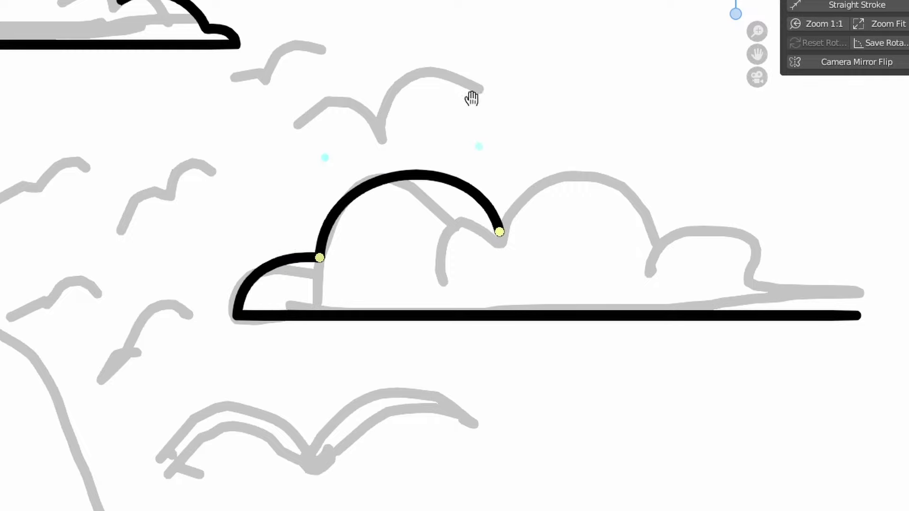
key(Return)
Trace the lowest cloud's right main bump with a curve, extending its start down inside the cloud
drag(473, 260, 660, 237)
drag(535, 252, 516, 169)
drag(597, 245, 628, 138)
drag(473, 260, 494, 251)
drag(523, 181, 505, 159)
drag(494, 251, 498, 264)
key(Return)
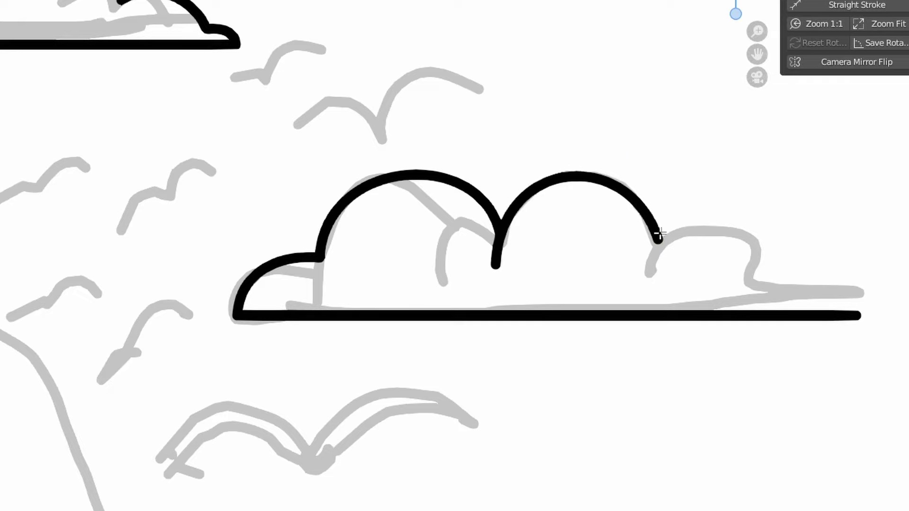
Close the lowest cloud's right side with a small bump and a tapering curve down to its base line
mouse_move(625, 245)
mouse_down()
mouse_move(718, 259)
mouse_move(743, 283)
mouse_up()
drag(667, 259, 682, 223)
drag(705, 271, 751, 217)
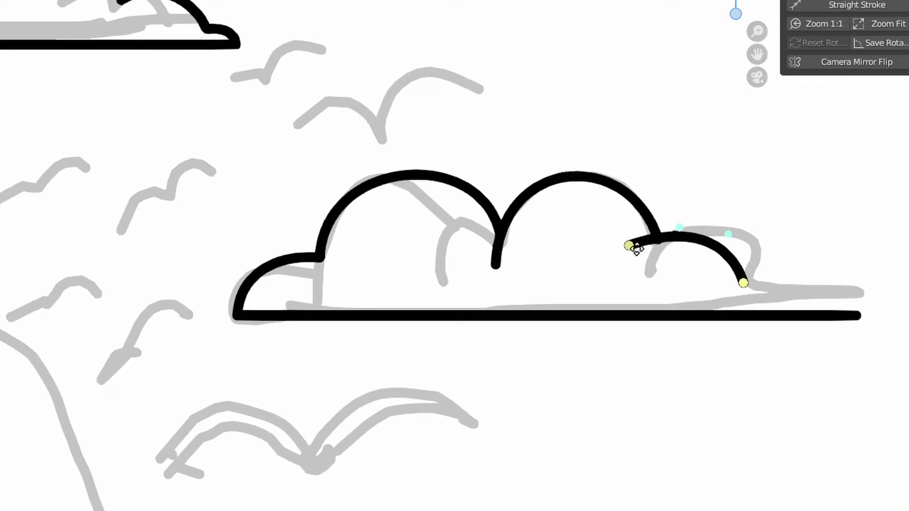
drag(631, 246, 629, 248)
key(Return)
mouse_move(741, 283)
mouse_down()
mouse_move(854, 314)
mouse_move(775, 262)
mouse_up()
key(Return)
Rename the Solid Stroke material as Solid Stroke cloud
scroll(774, 262, down, 20)
scroll(610, 155, up, 2)
scroll(610, 155, down, 1)
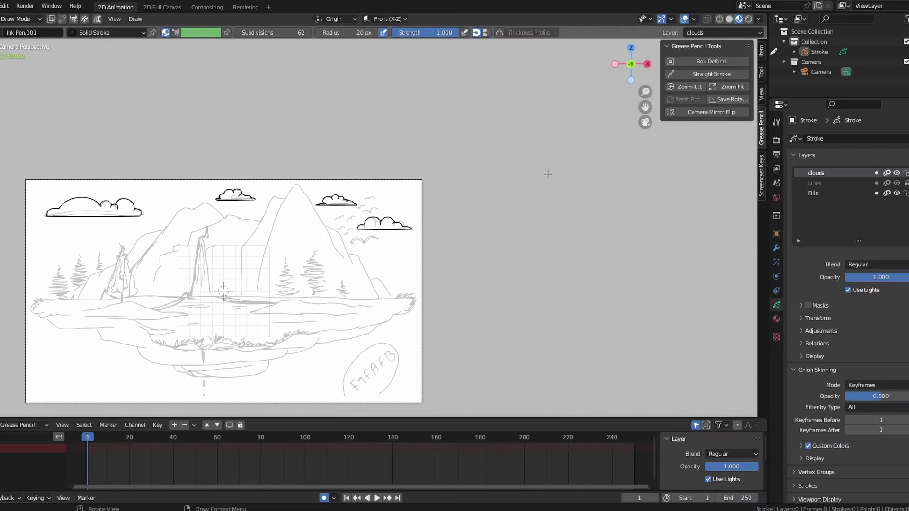
drag(640, 110, 798, 79)
scroll(385, 287, up, 2)
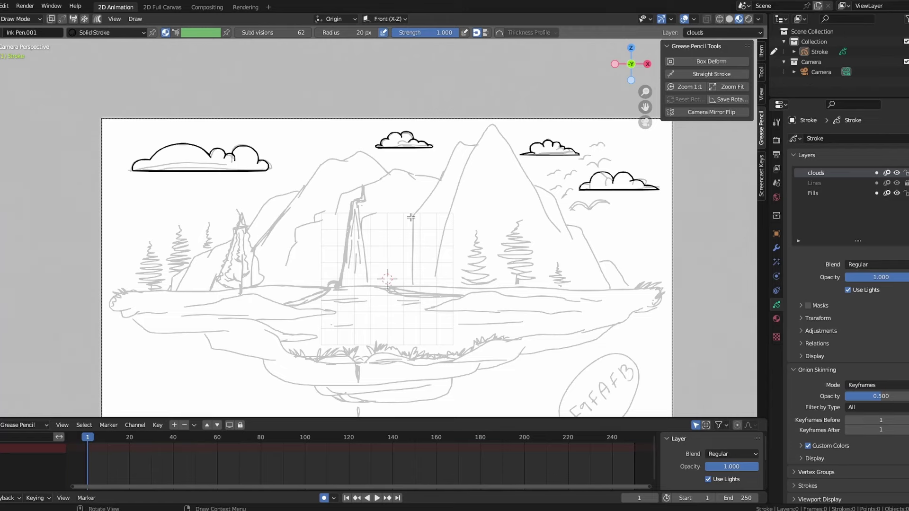
click(777, 318)
right_click(824, 142)
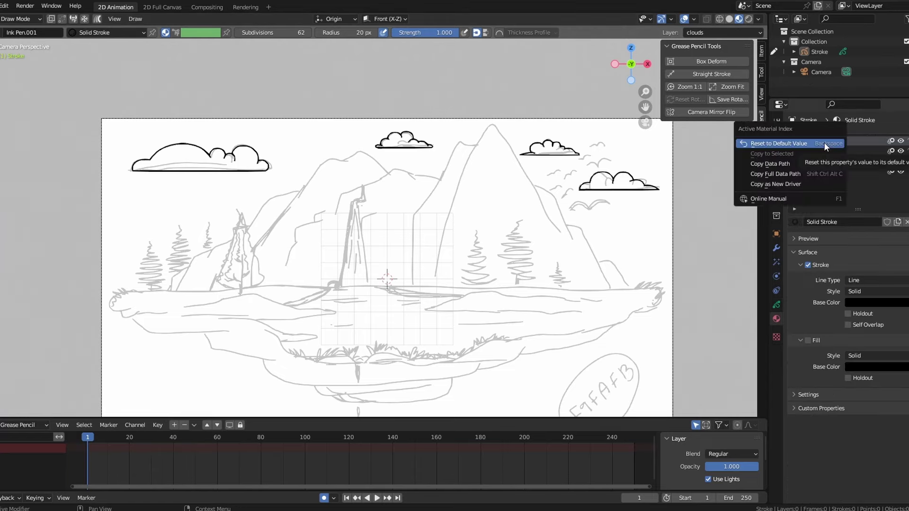
click(825, 142)
right_click(825, 140)
key(Escape)
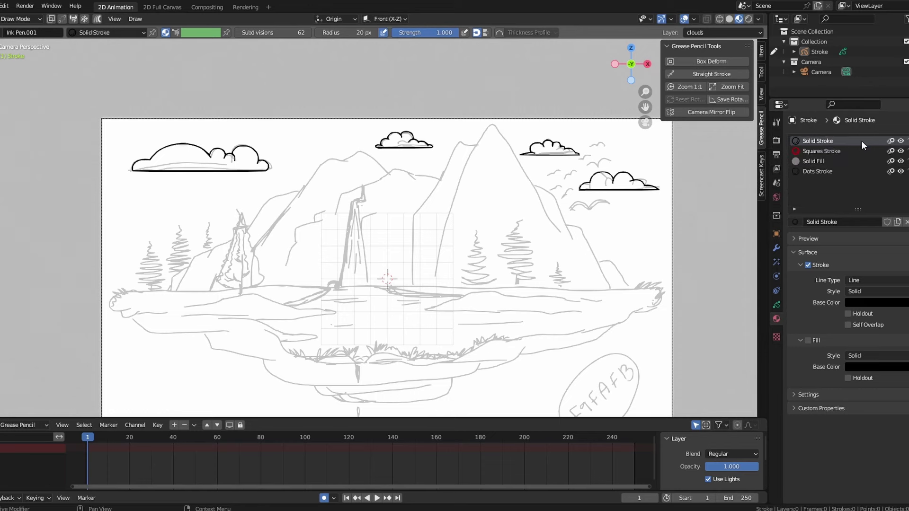
click(797, 222)
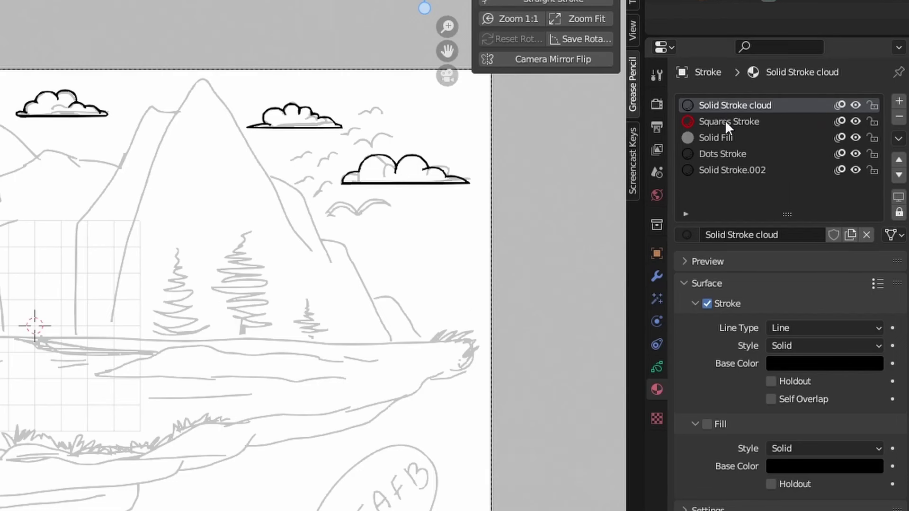
Add a layer named cloud fill below the clouds layer and hide the Lines sketch layer
click(657, 367)
click(893, 152)
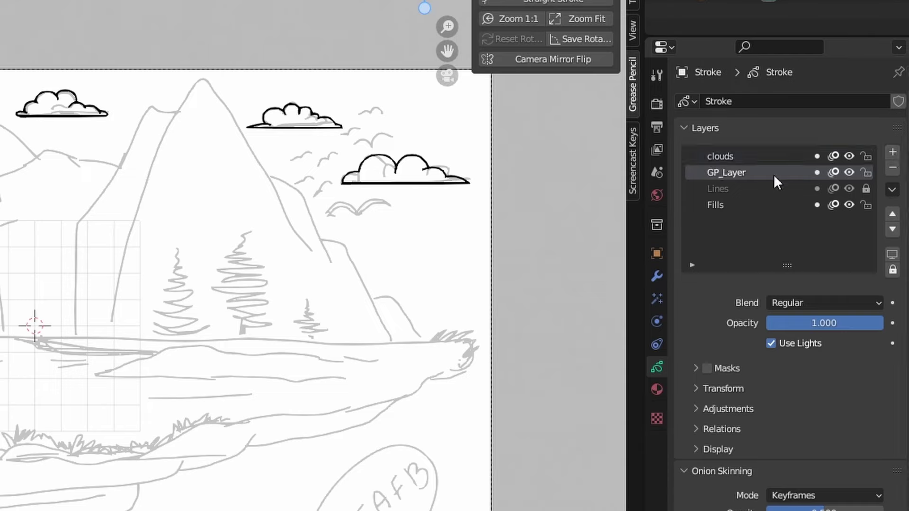
double_click(763, 174)
text(cloud fill)
click(847, 188)
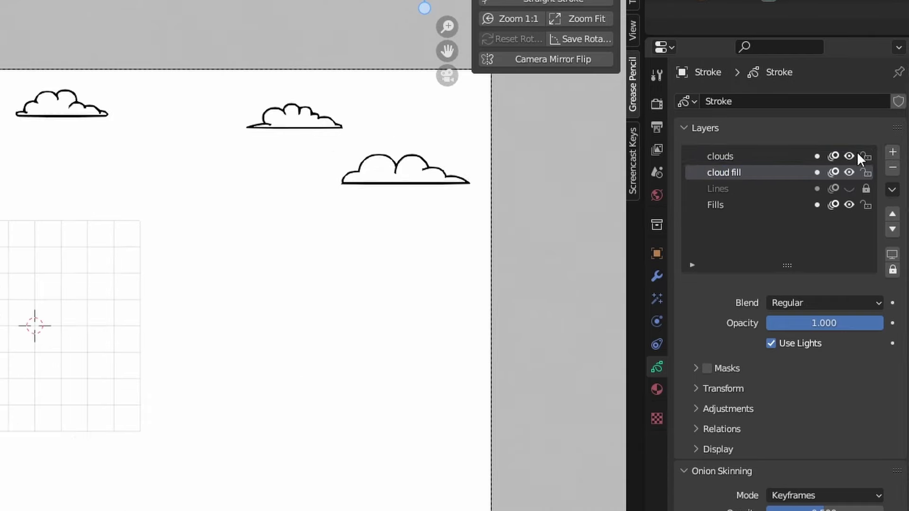
Add a new Grease Pencil material named cloud fill
click(657, 390)
click(899, 101)
click(757, 235)
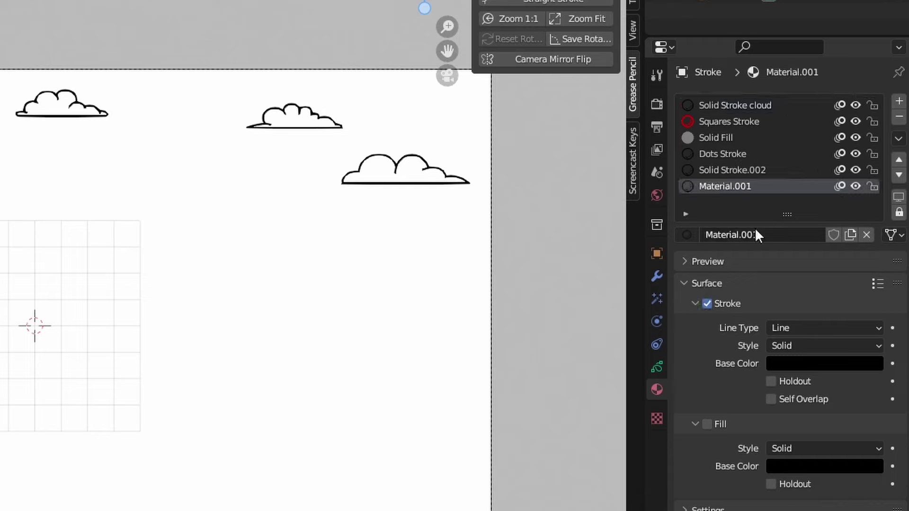
click(755, 236)
text(cloud fill)
key(Return)
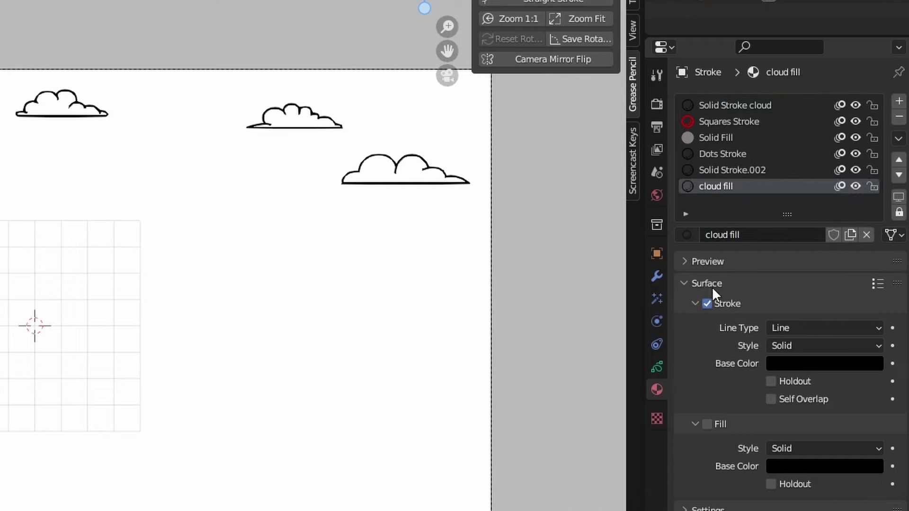
Disable the cloud fill material's stroke and give it a linear gradient fill from light blue to white
click(707, 304)
click(707, 424)
click(807, 466)
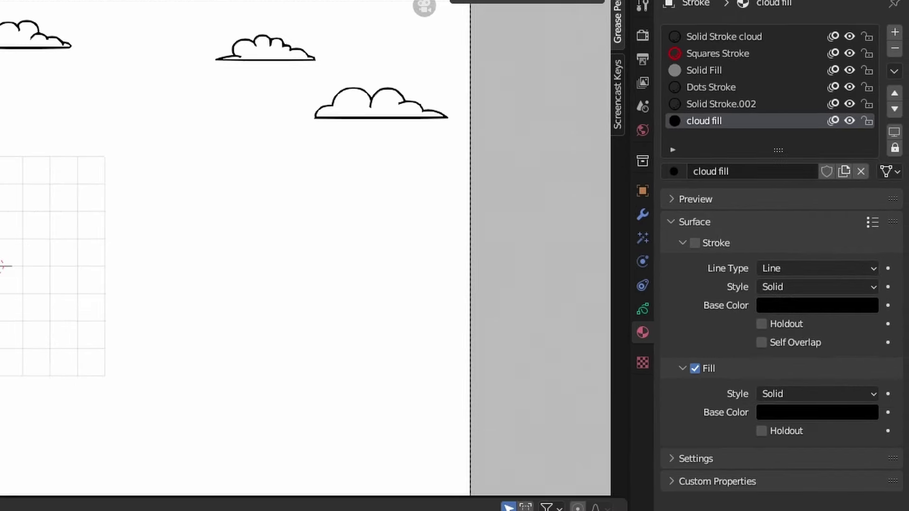
click(805, 413)
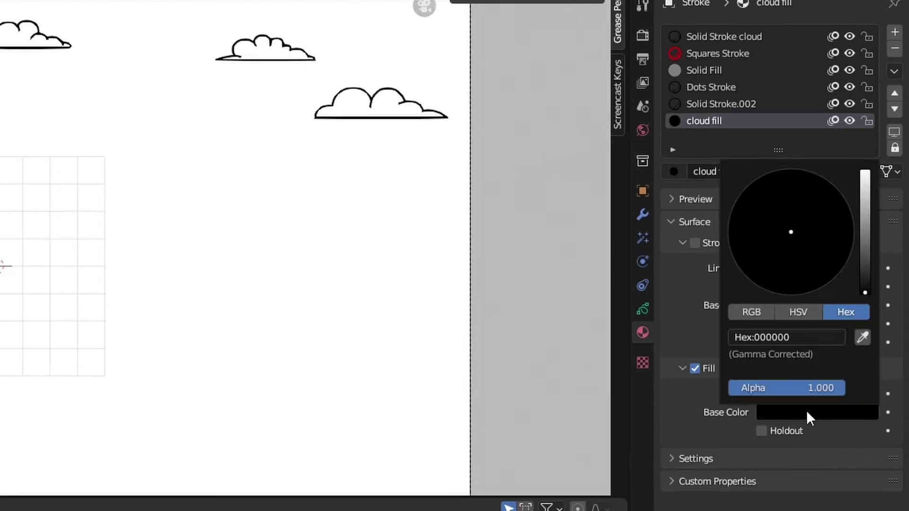
drag(860, 233, 865, 169)
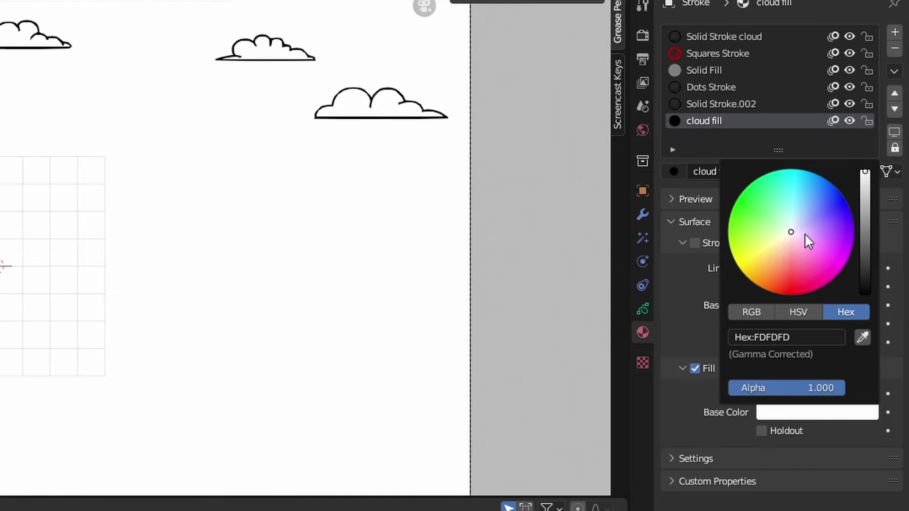
mouse_move(805, 234)
mouse_down()
mouse_move(809, 203)
mouse_move(798, 189)
mouse_move(792, 198)
mouse_move(805, 196)
mouse_up()
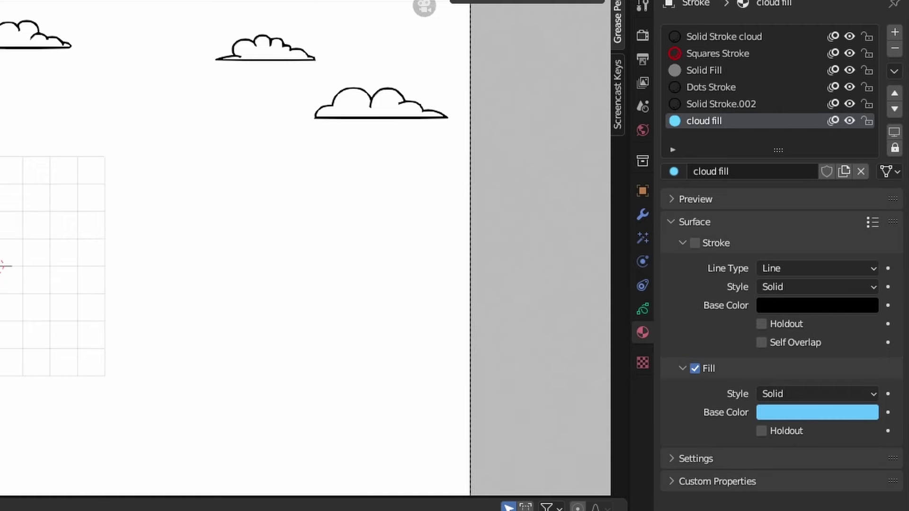
click(779, 393)
click(791, 430)
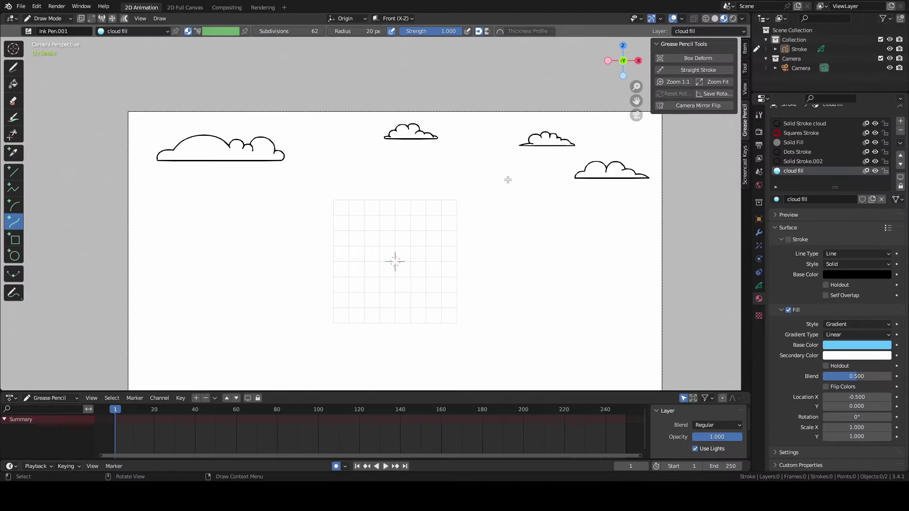
Fill the large cloud with the cloud fill material using the Fill tool, and set the gradient's Blend to 0.235
scroll(195, 138, up, 4)
shift+middle_drag(69, 71, 356, 164)
scroll(357, 165, up, 4)
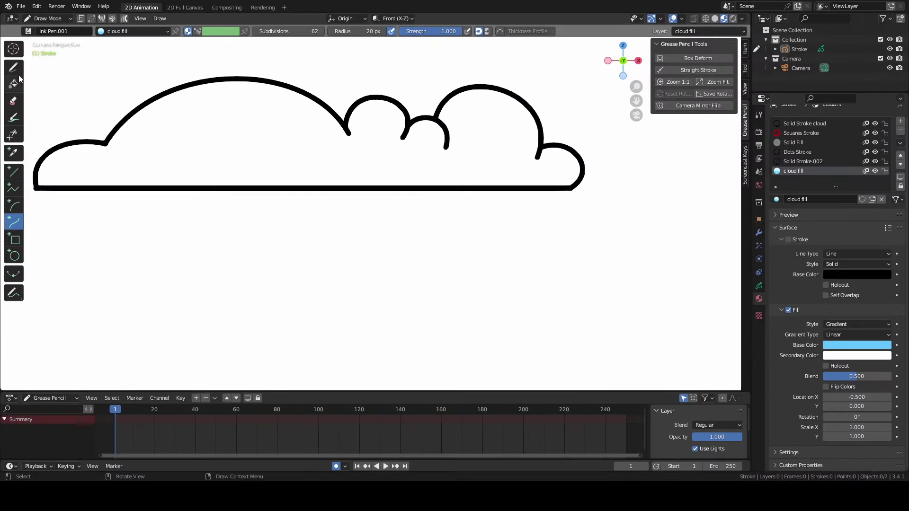
click(17, 81)
click(191, 125)
scroll(335, 182, down, 1)
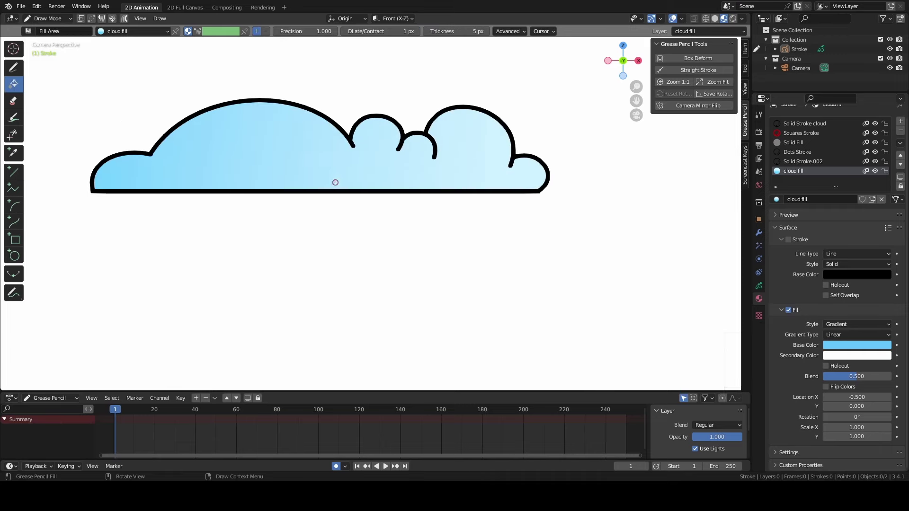
scroll(375, 139, up, 1)
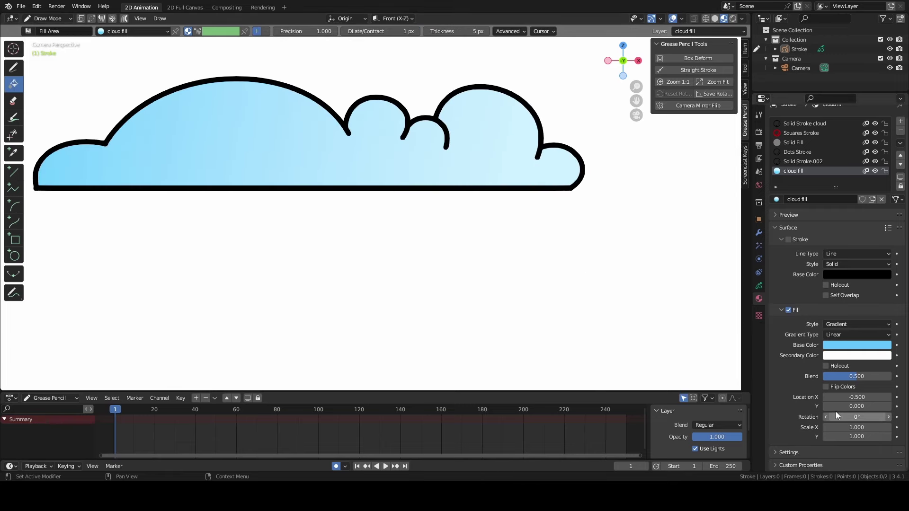
drag(855, 376, 823, 376)
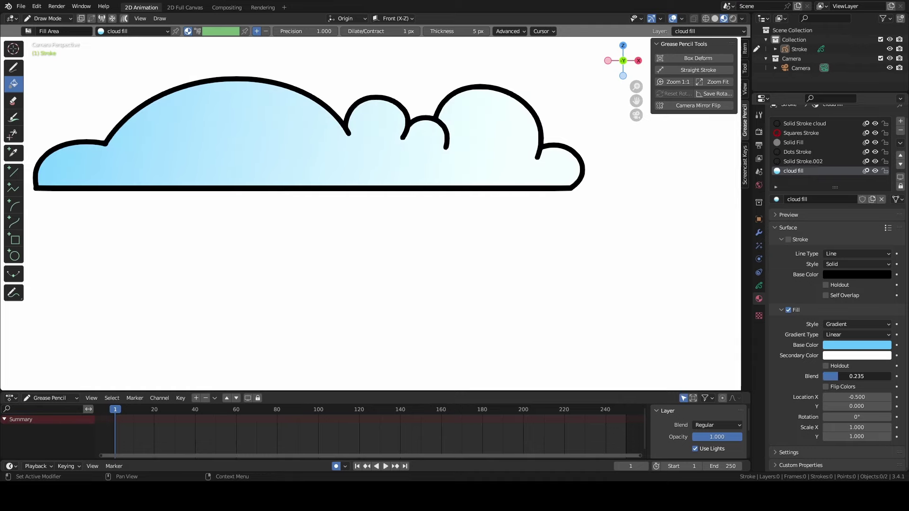
Fill the three smaller clouds with the same cloud fill gradient
key(Home)
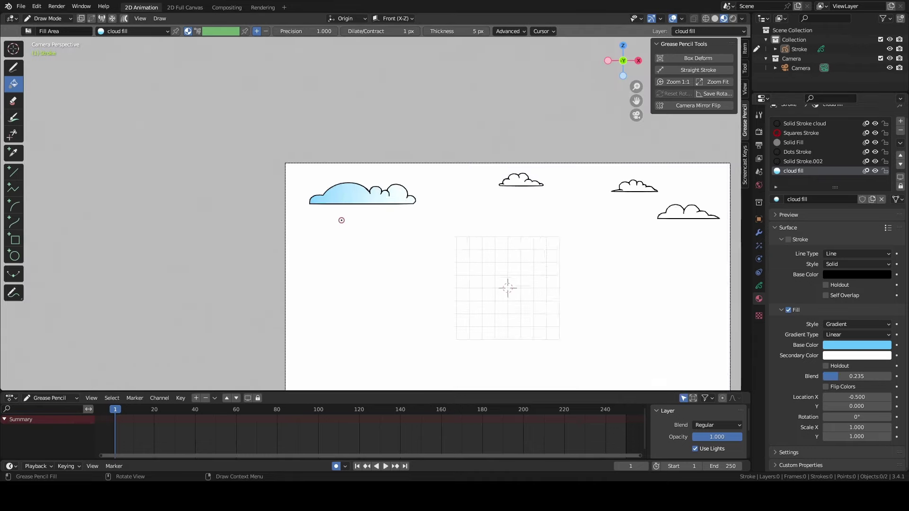
scroll(339, 216, up, 9)
scroll(402, 187, down, 2)
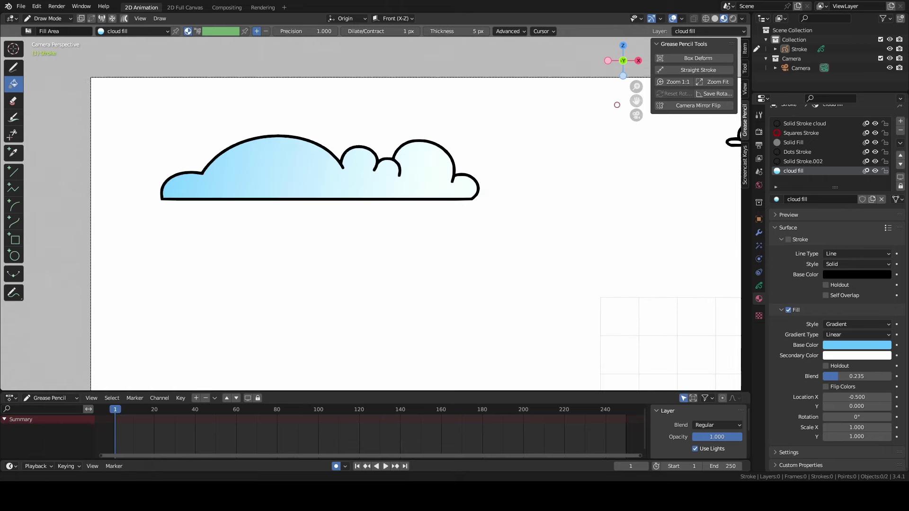
drag(636, 101, 210, 119)
scroll(369, 142, up, 6)
click(341, 49)
drag(636, 104, 224, 98)
click(329, 174)
drag(636, 101, 570, 326)
click(633, 209)
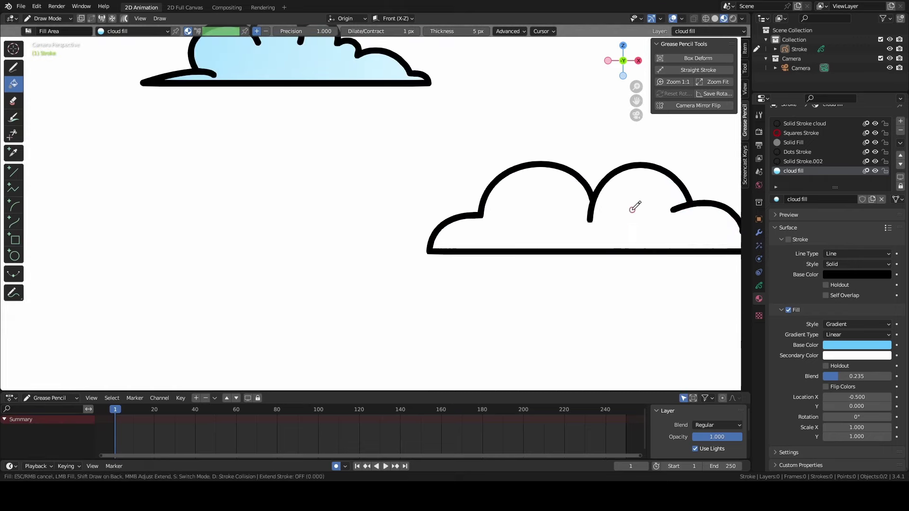
scroll(558, 172, down, 8)
drag(635, 101, 175, 97)
scroll(424, 196, down, 1)
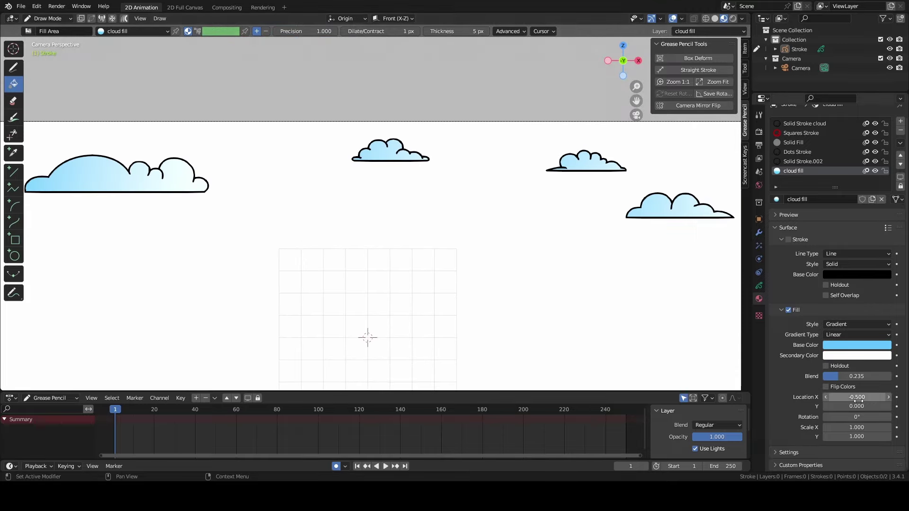
Set the cloud fill gradient's Location X to -0.2
drag(856, 398, 842, 397)
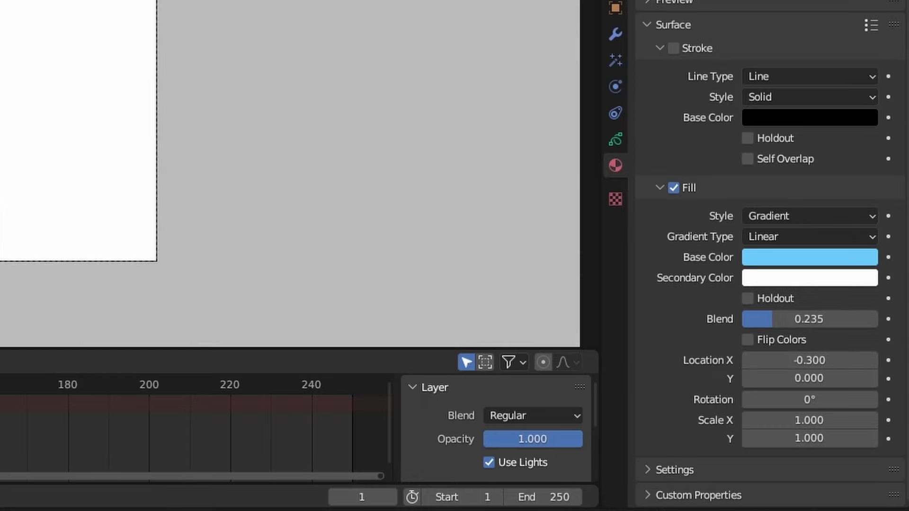
scroll(400, 197, up, 3)
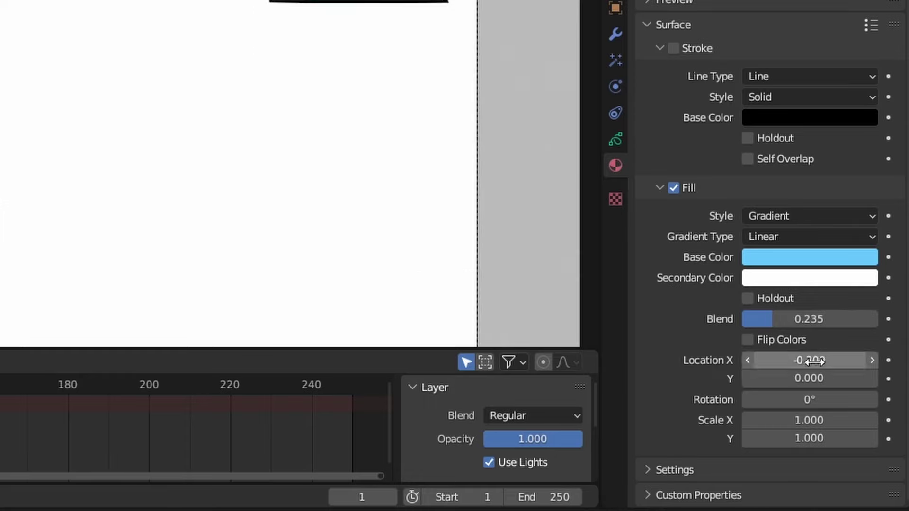
click(778, 362)
text(-0.2)
key(Return)
scroll(239, 173, down, 3)
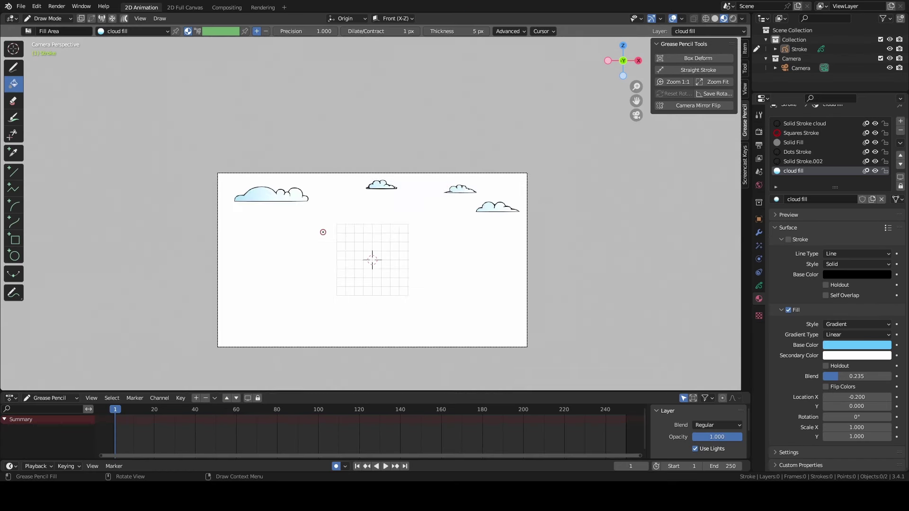
scroll(370, 237, up, 4)
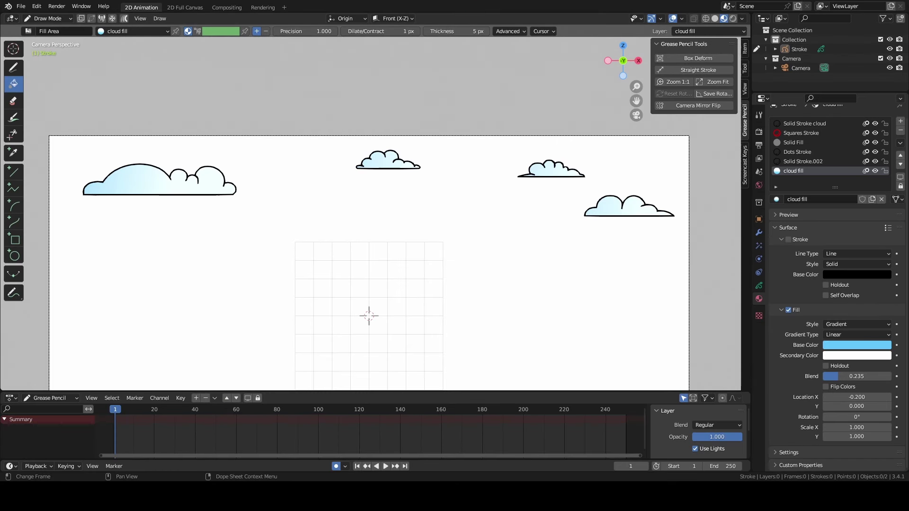
Switch the Stroke object to Sculpt Mode and focus on the large cloud's outline
scroll(209, 159, up, 1)
scroll(206, 163, down, 1)
scroll(209, 161, up, 1)
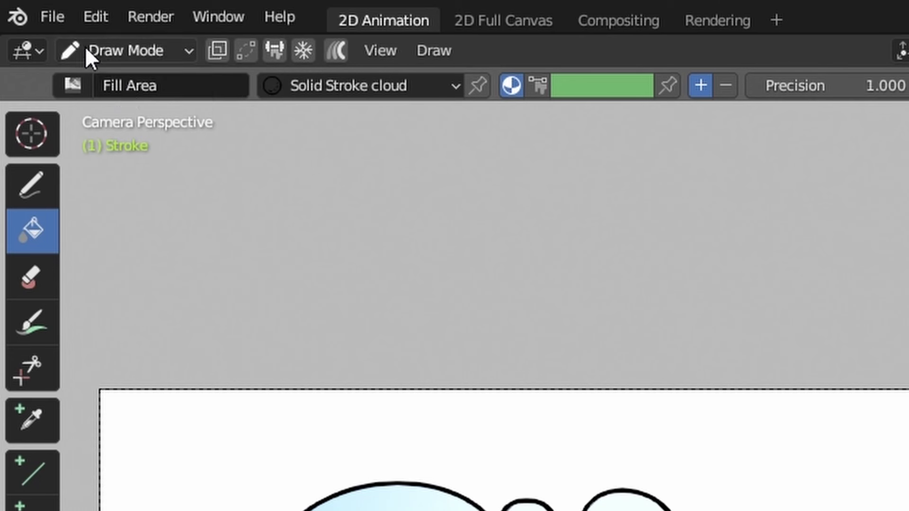
click(36, 18)
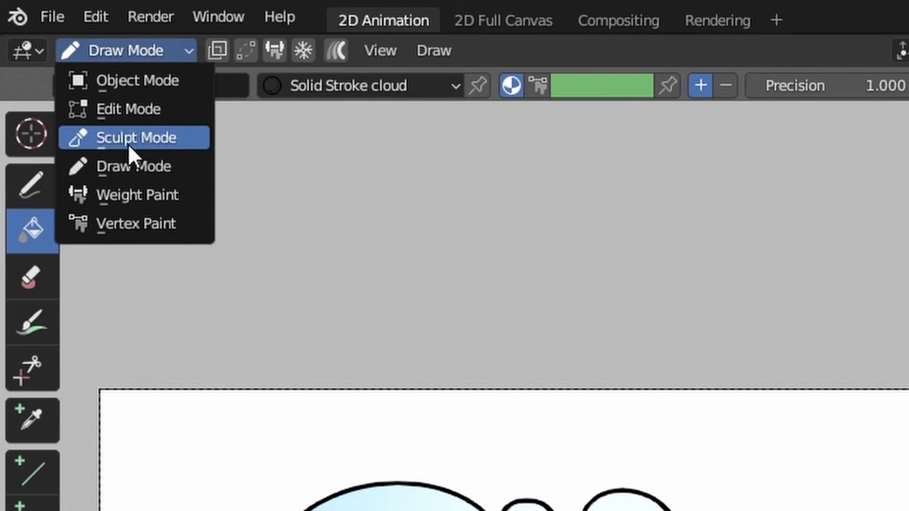
click(123, 137)
scroll(87, 191, up, 1)
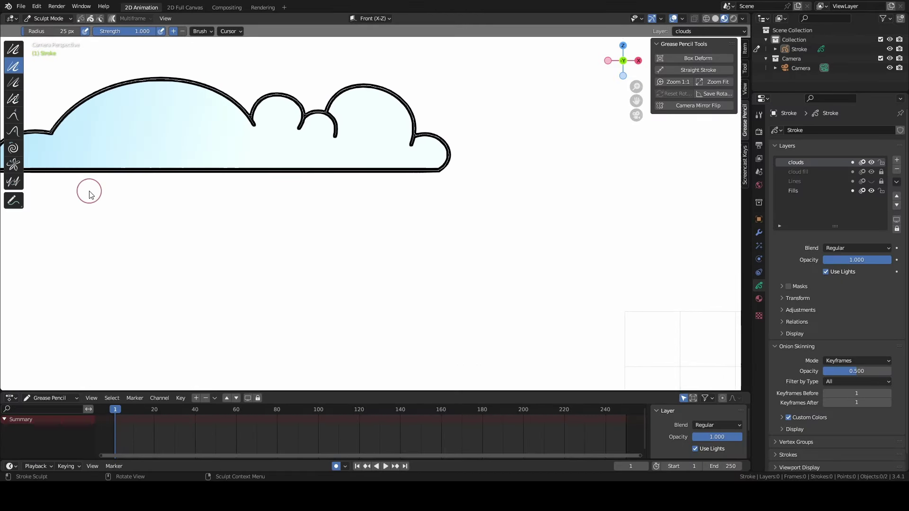
Thin the large cloud's whole outline with the Thickness sculpt brush at a radius of 57 px
key(f)
click(115, 198)
drag(636, 100, 748, 91)
click(165, 160)
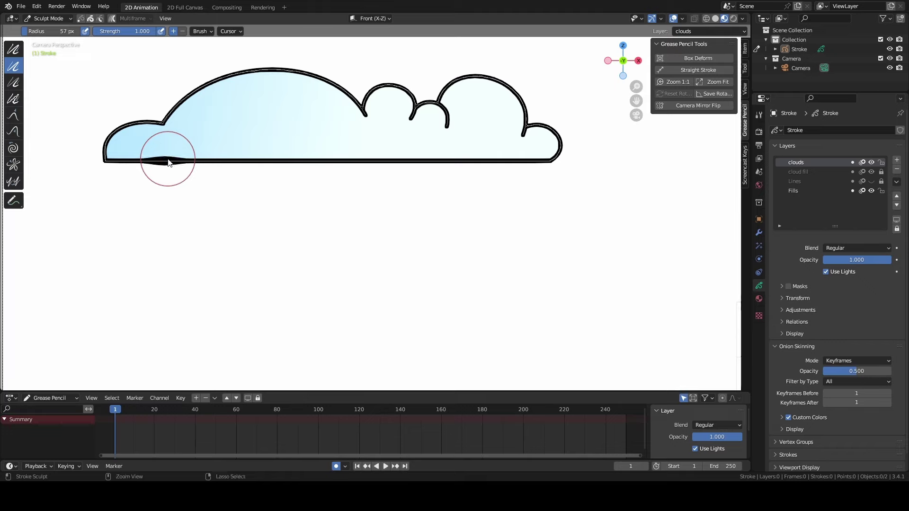
mouse_move(116, 162)
ctrl+mouse_down()
mouse_move(297, 159)
mouse_move(542, 174)
mouse_move(116, 178)
mouse_move(327, 170)
mouse_move(431, 182)
ctrl+mouse_up()
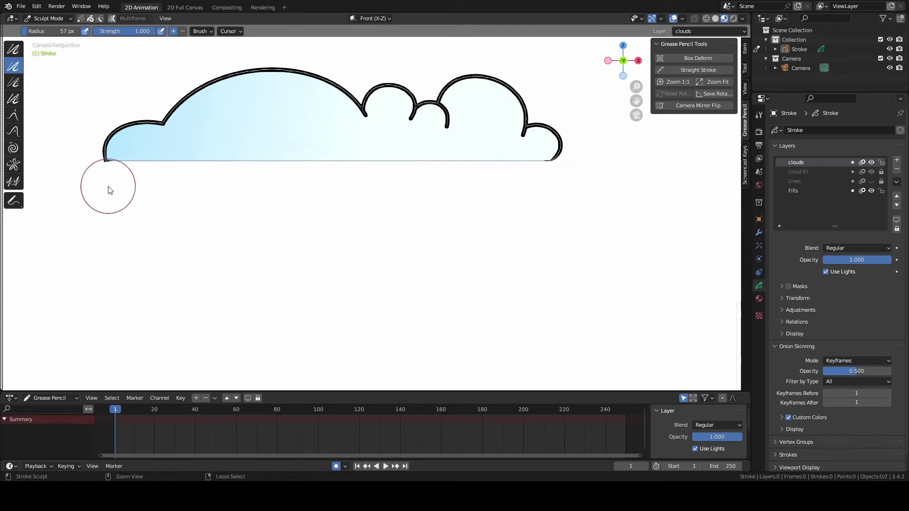
ctrl+drag(102, 186, 190, 123)
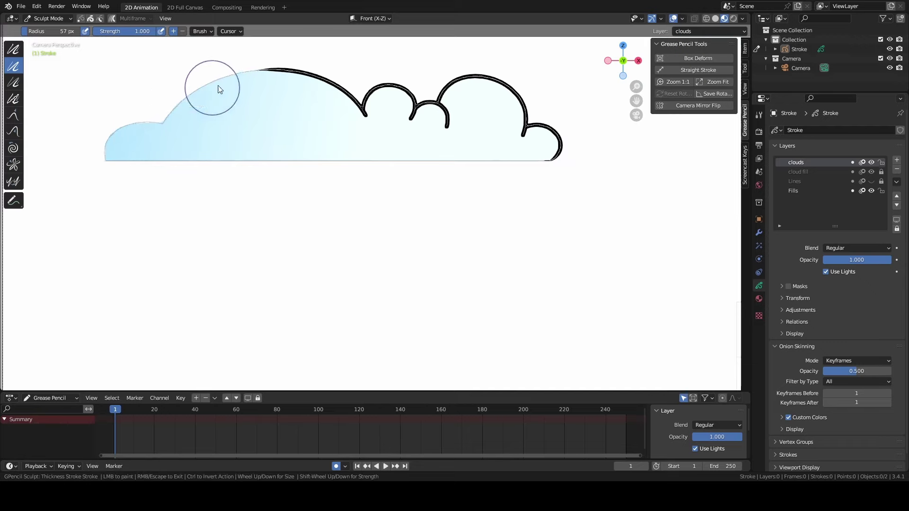
mouse_move(219, 89)
ctrl+mouse_down()
mouse_move(319, 83)
mouse_move(219, 86)
mouse_move(410, 99)
mouse_move(450, 118)
mouse_move(520, 113)
mouse_move(559, 142)
mouse_move(554, 157)
ctrl+mouse_up()
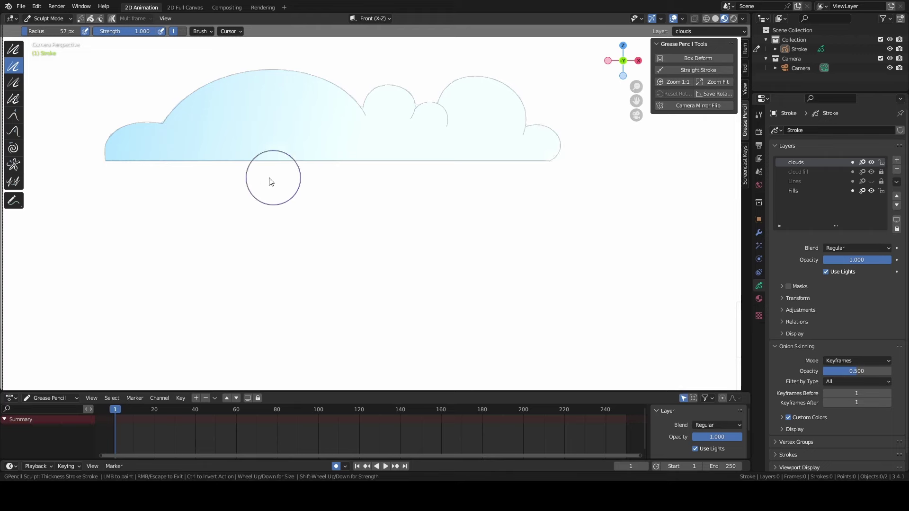
Return to Draw Mode to check the thinned outline, and undo the mode switch and the thickness sculpting
click(52, 18)
click(52, 61)
scroll(249, 263, down, 7)
scroll(251, 264, up, 8)
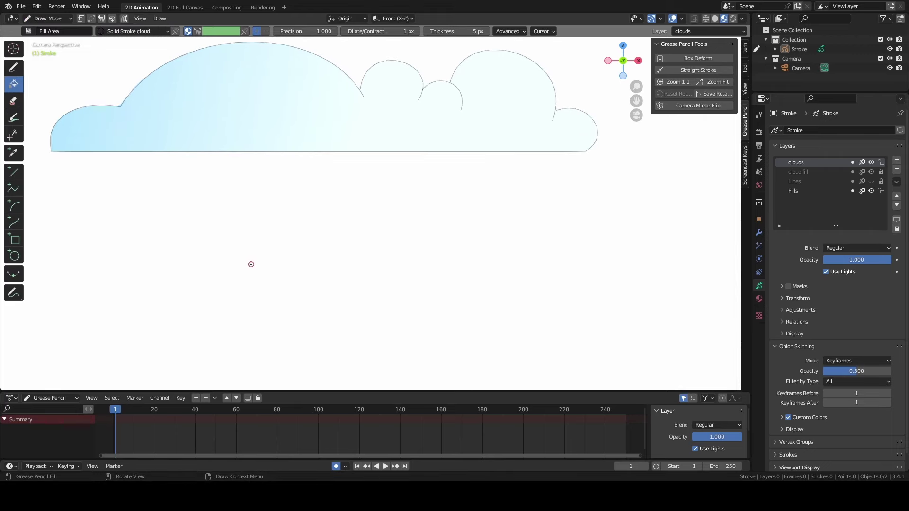
key(ctrl+z)
key(ctrl+z)
key(ctrl+z)
key(ctrl+z)
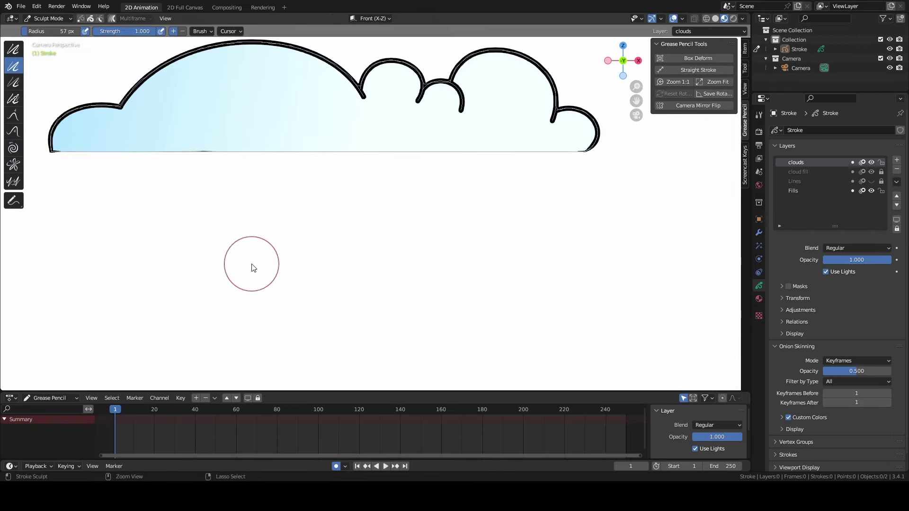
key(ctrl+z)
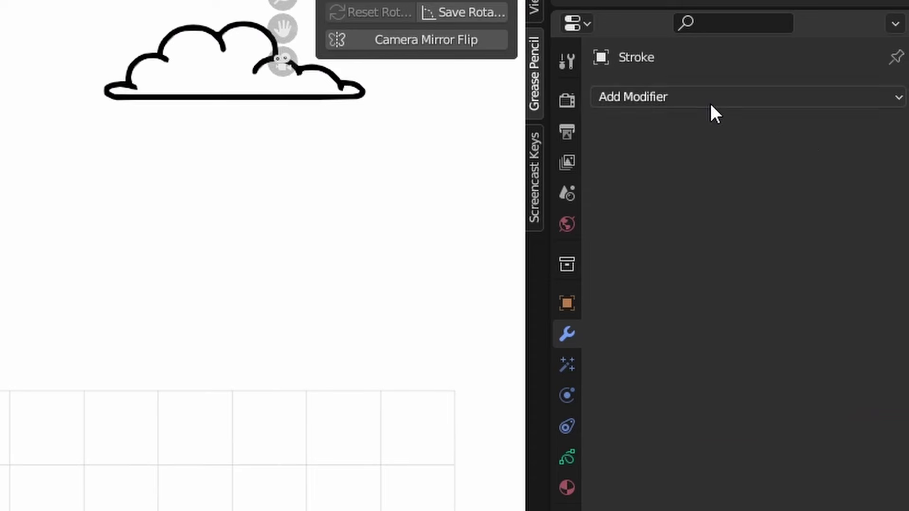
Add a Smooth modifier to the Stroke object, try changing its Repeat value, and remove the modifier
click(821, 132)
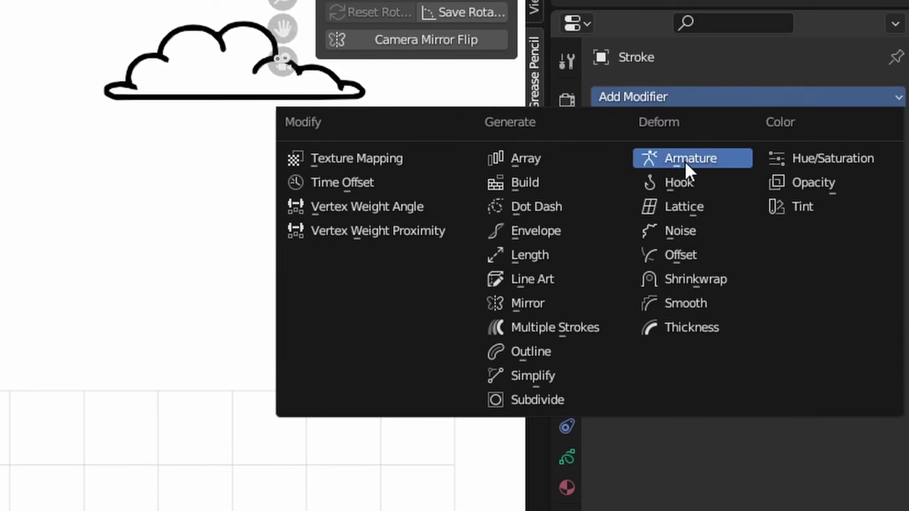
click(692, 306)
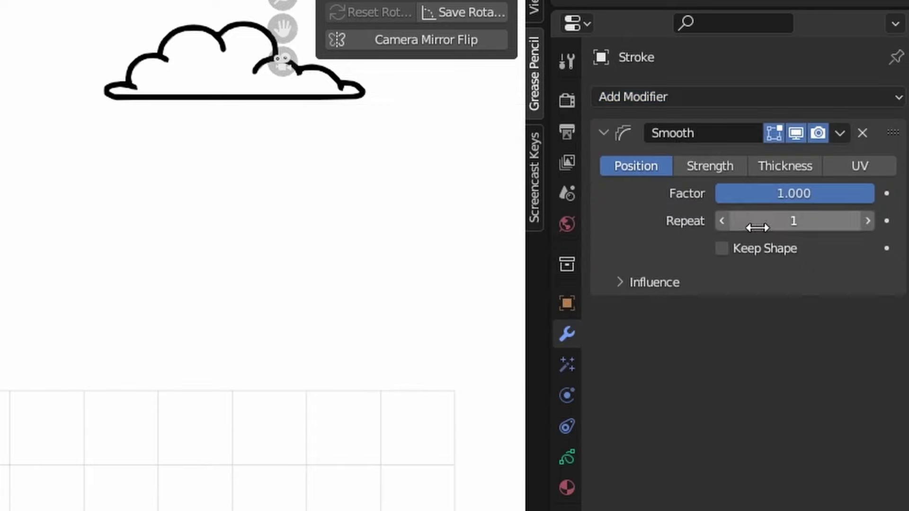
drag(755, 223, 796, 223)
click(863, 132)
Add a Thickness modifier to the Stroke object and set its Thickness Factor to 0.050 for thin cloud outlines
click(689, 103)
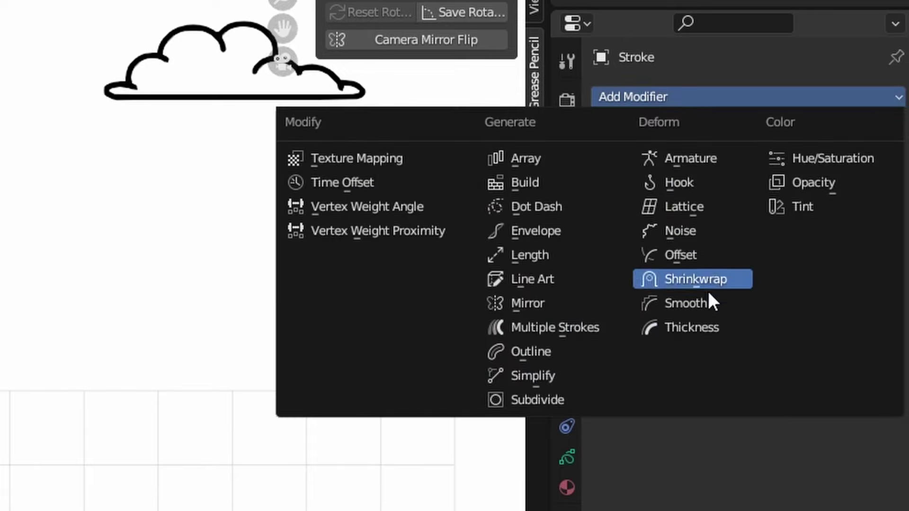
click(690, 326)
mouse_move(782, 193)
mouse_down()
mouse_move(800, 194)
mouse_move(660, 193)
mouse_up()
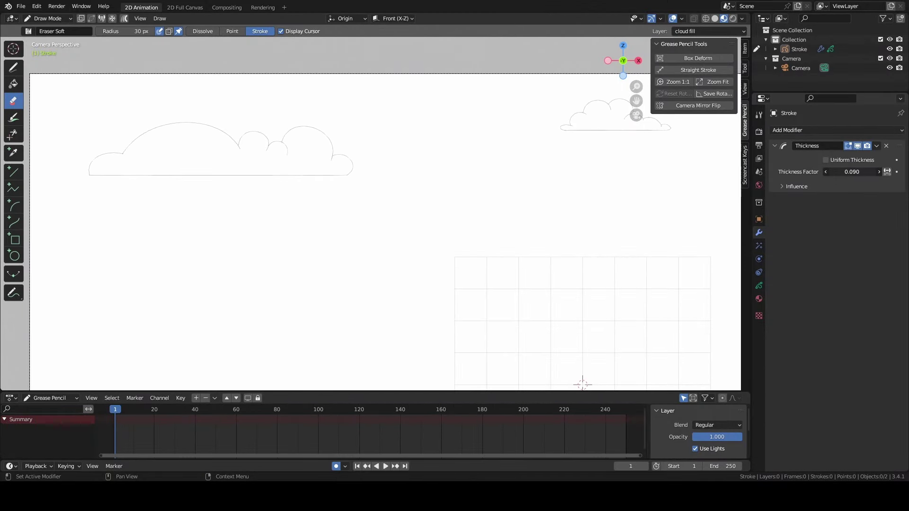
click(851, 171)
key(Return)
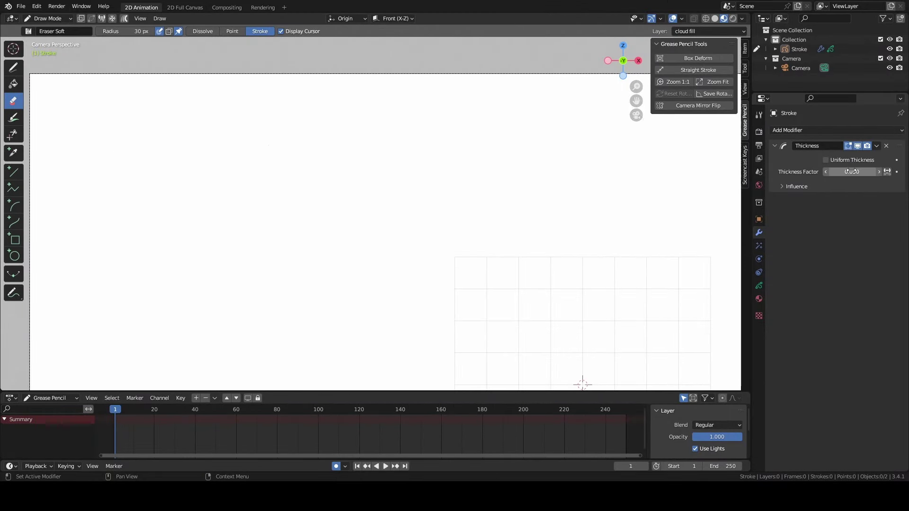
scroll(142, 159, up, 4)
shift+middle_drag(132, 154, 208, 166)
scroll(298, 153, up, 2)
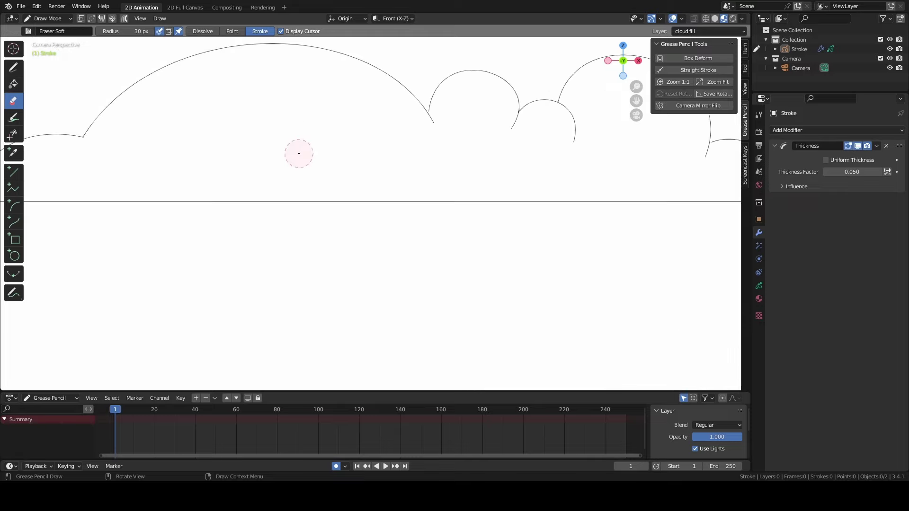
scroll(291, 139, down, 1)
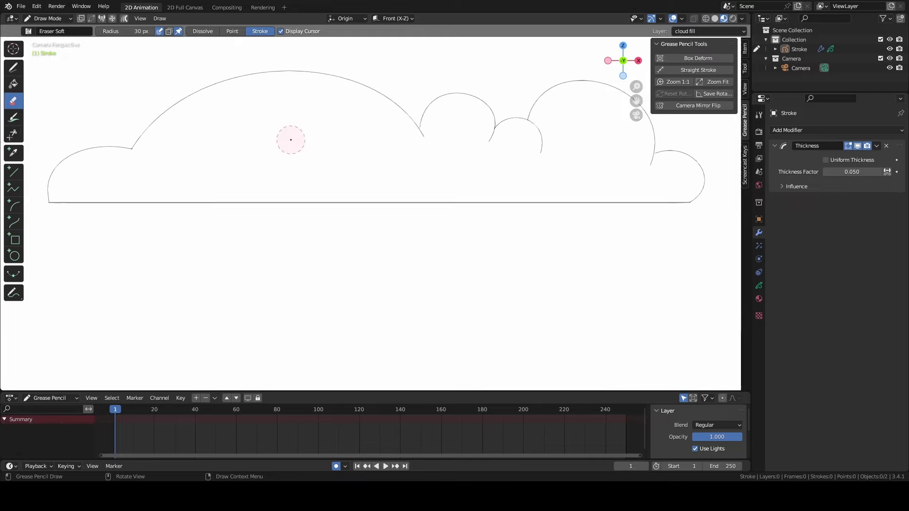
Limit the Thickness modifier's influence to the clouds layer and apply the modifier
click(877, 146)
click(855, 158)
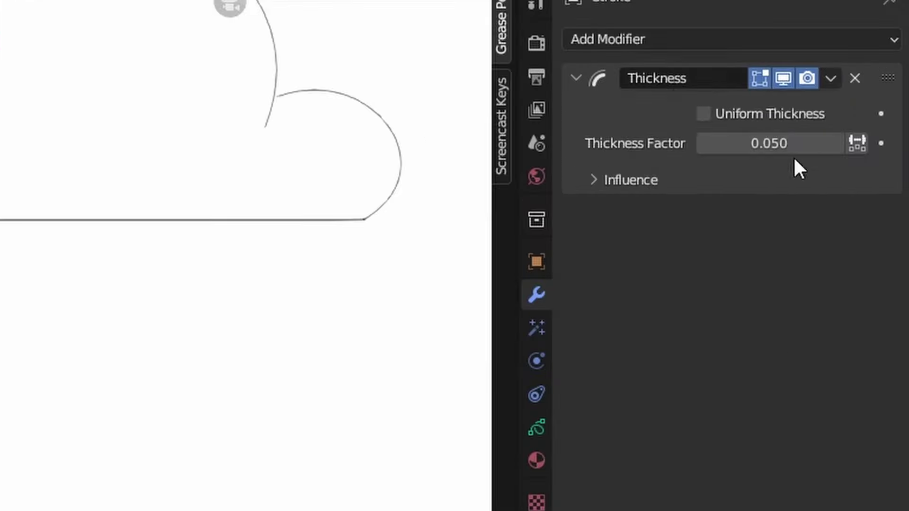
click(635, 185)
click(742, 216)
click(711, 321)
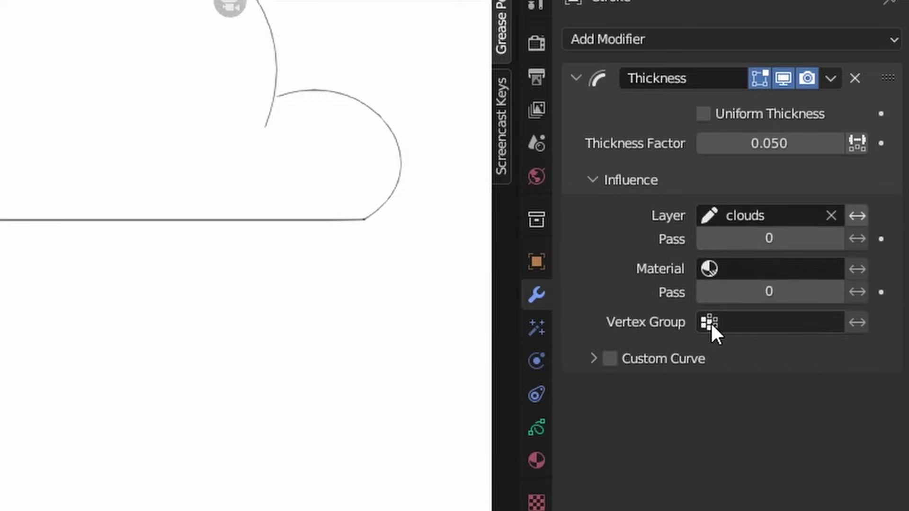
key(ctrl+x)
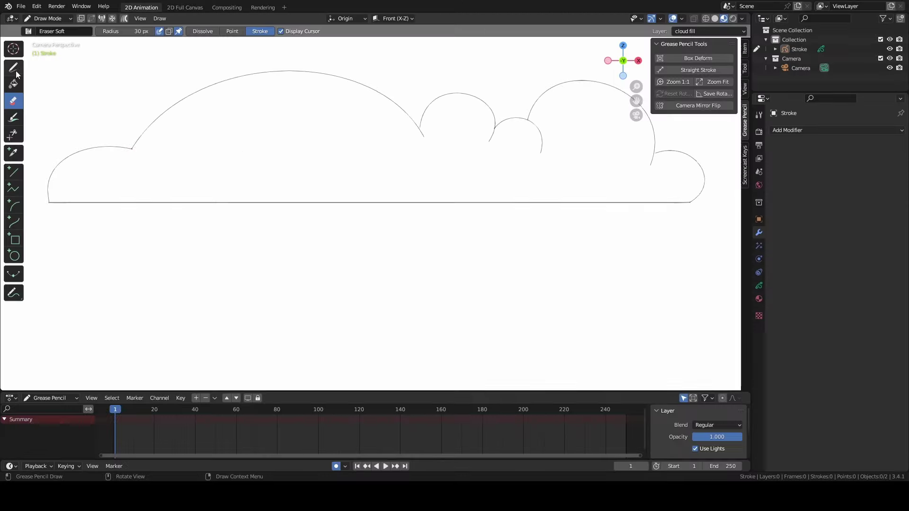
Activate the Fill tool and show the cloud fill material's settings, with the large cloud framed for filling
click(13, 84)
click(759, 298)
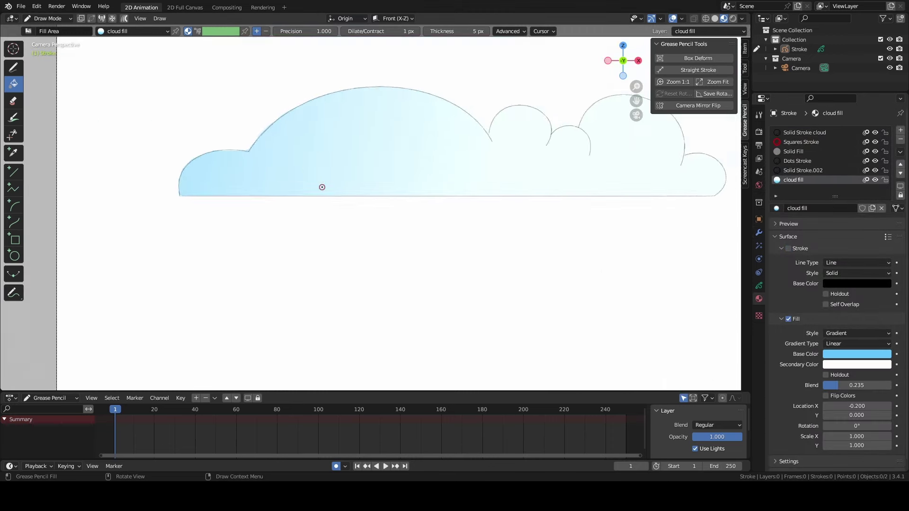
scroll(322, 187, up, 3)
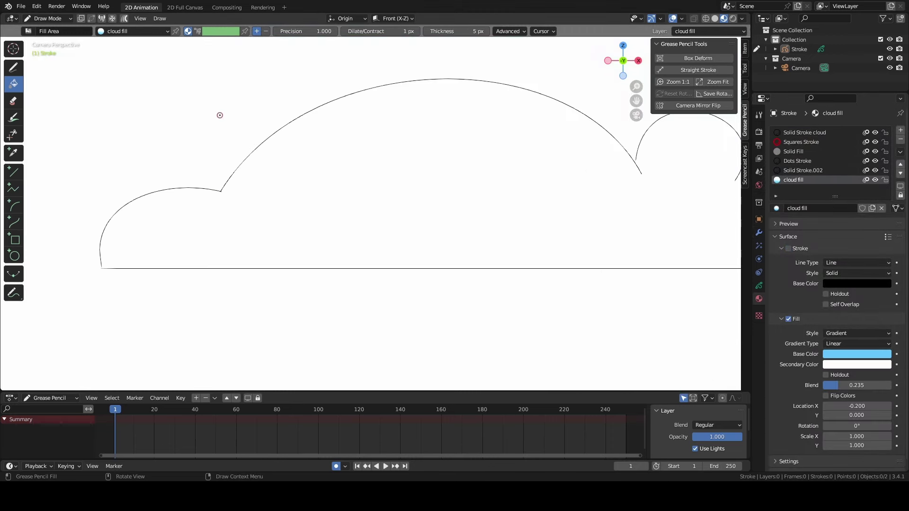
Try filling the large cloud with the cloud fill material from different spots, and undo each test fill
click(347, 169)
key(ctrl+z)
click(270, 192)
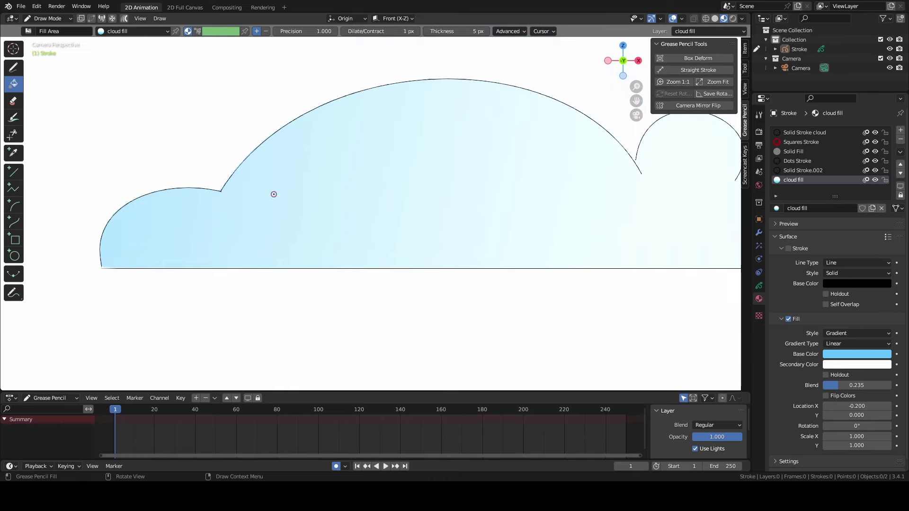
key(ctrl+z)
scroll(274, 194, up, 2)
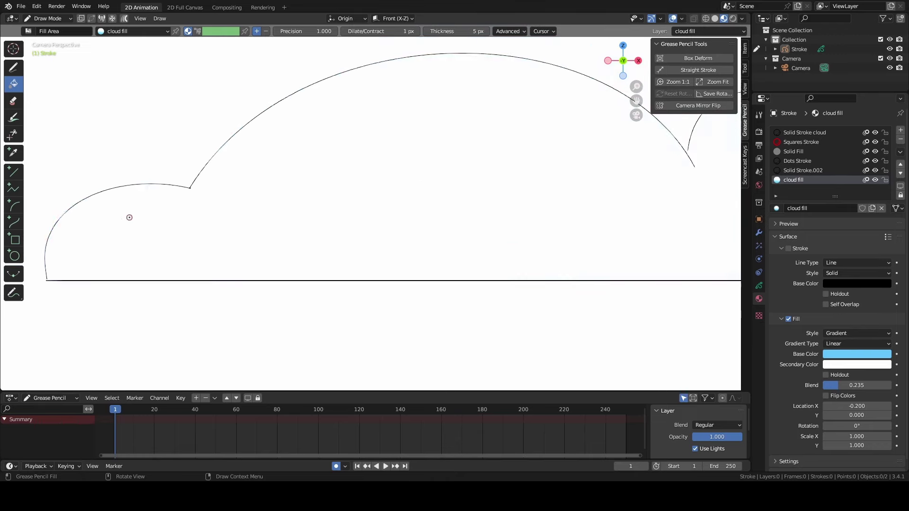
click(129, 218)
key(ctrl+z)
Fill the large cloud with the cloud fill gradient on the cloud fill layer
scroll(227, 222, down, 2)
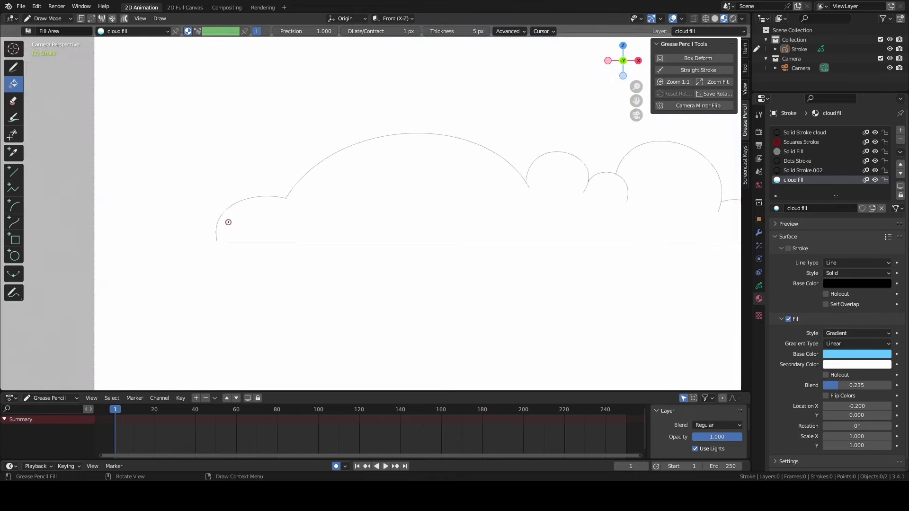
scroll(227, 229, up, 1)
scroll(226, 231, up, 1)
click(121, 209)
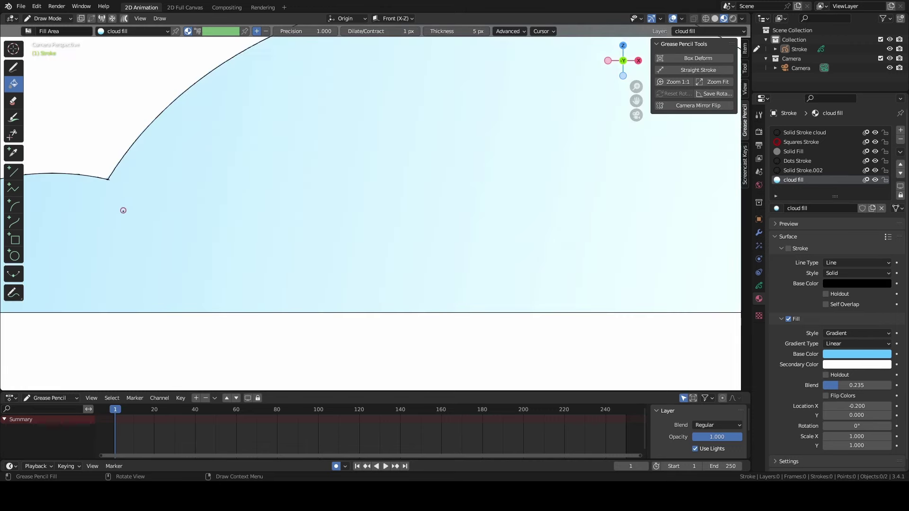
key(Home)
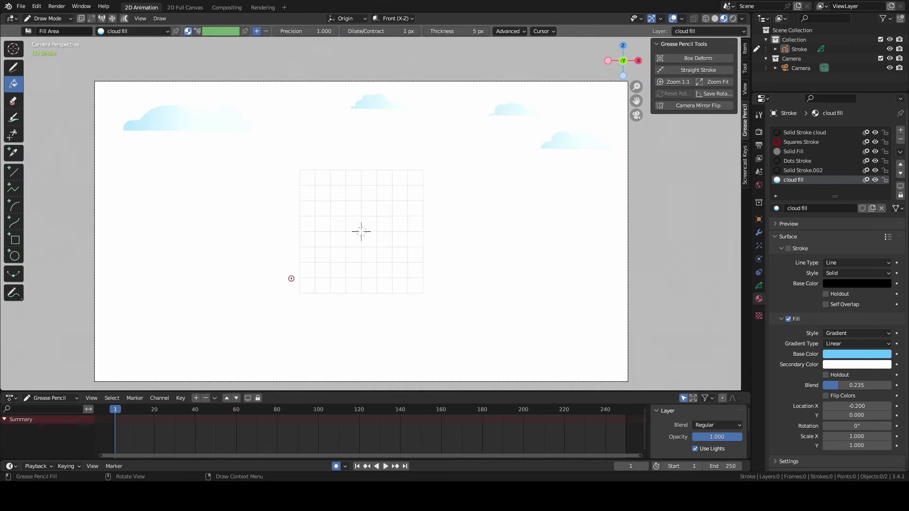
Set the cloud fill gradient's Secondary Color to light blue, hex D7F2FF
click(848, 367)
mouse_move(843, 259)
mouse_down()
mouse_move(833, 268)
mouse_move(844, 258)
mouse_up()
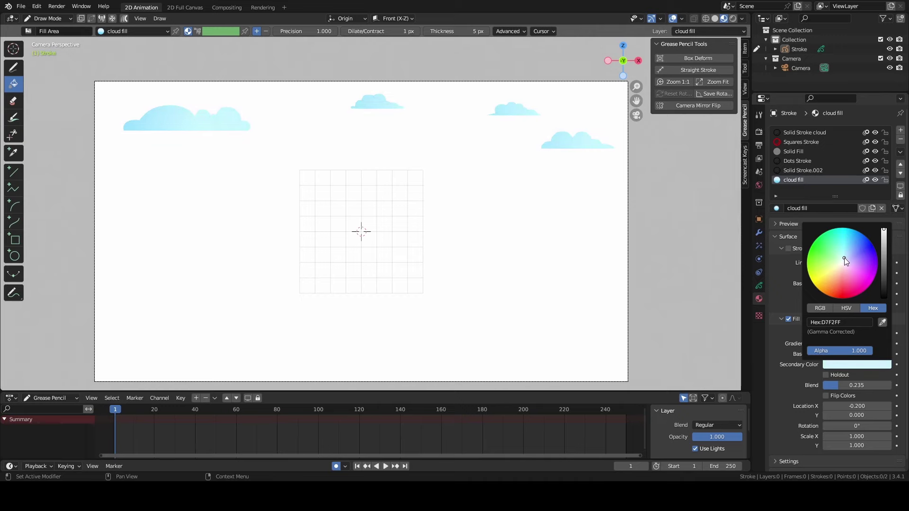
scroll(419, 285, down, 2)
scroll(419, 284, up, 1)
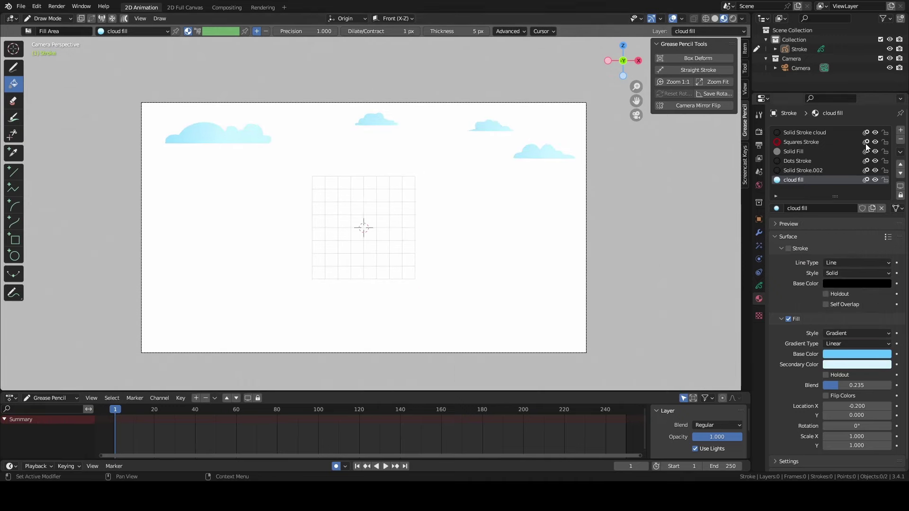
Show the Lines sketch layer and lock the cloud fill layer
click(758, 285)
click(871, 181)
click(882, 172)
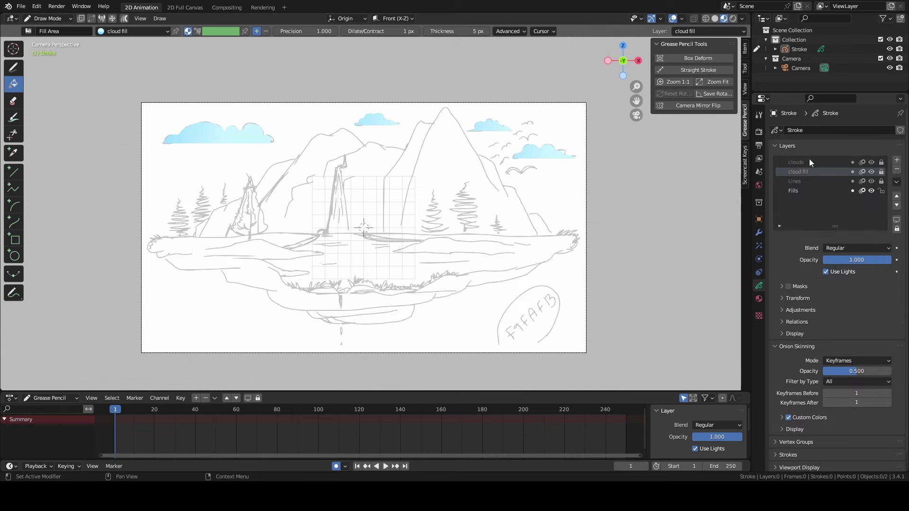
scroll(540, 158, up, 1)
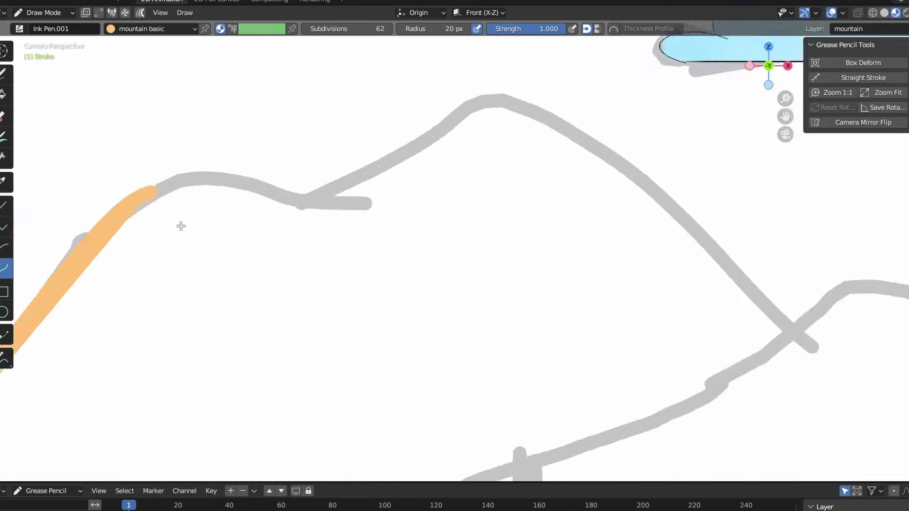
Trace the left mountain's shoulder and rounded summit on the mountain layer with two bent curves in the mountain basic material
drag(151, 191, 351, 197)
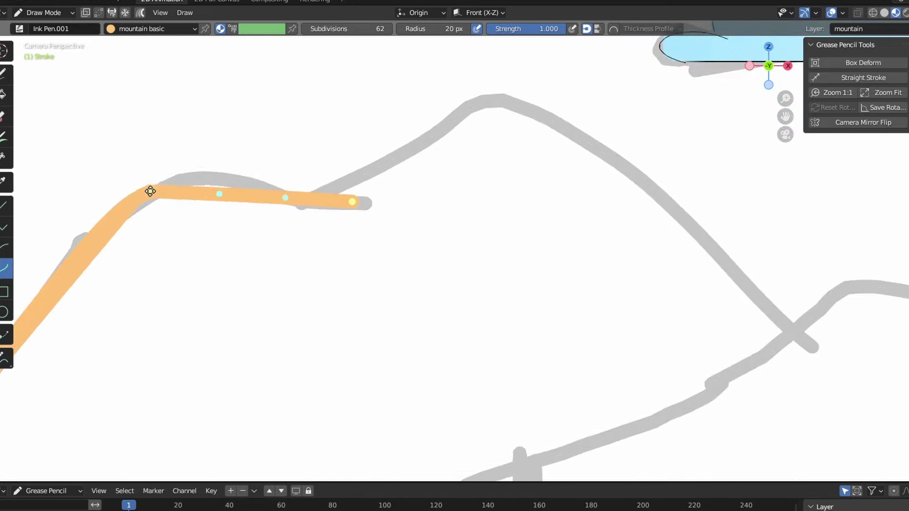
drag(148, 191, 203, 155)
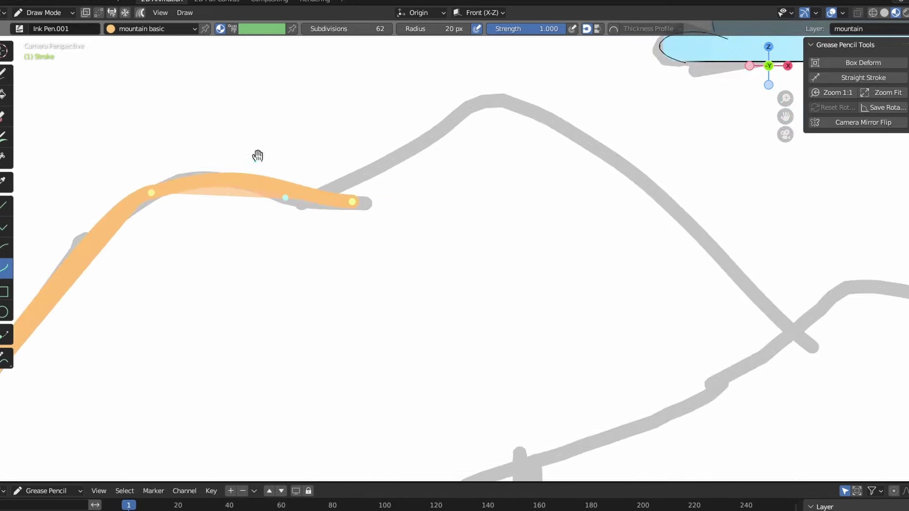
key(Return)
mouse_move(315, 193)
mouse_down()
mouse_move(532, 104)
mouse_move(537, 115)
mouse_up()
drag(464, 141, 525, 69)
drag(389, 167, 481, 82)
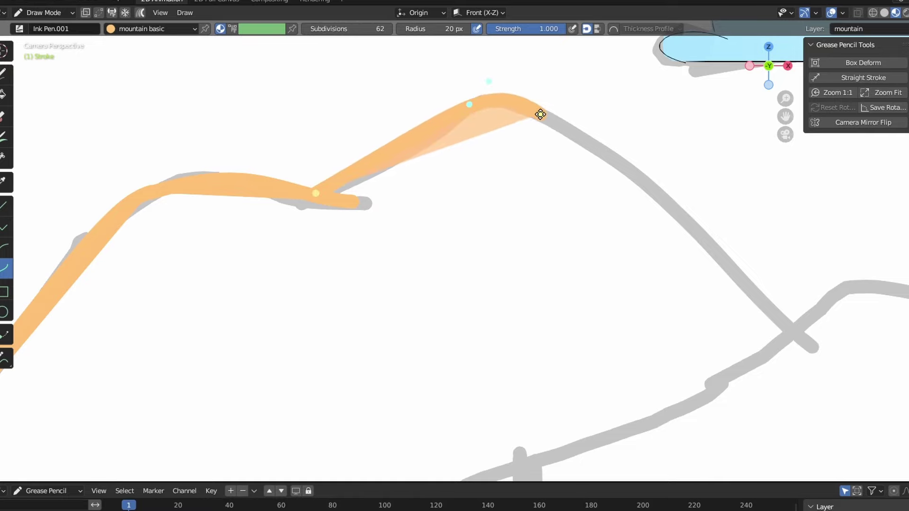
key(Return)
Draw a bent curve down the left mountain's far slope, from the summit to the lower middle ridge
drag(785, 116, 606, 20)
scroll(606, 316, down, 14)
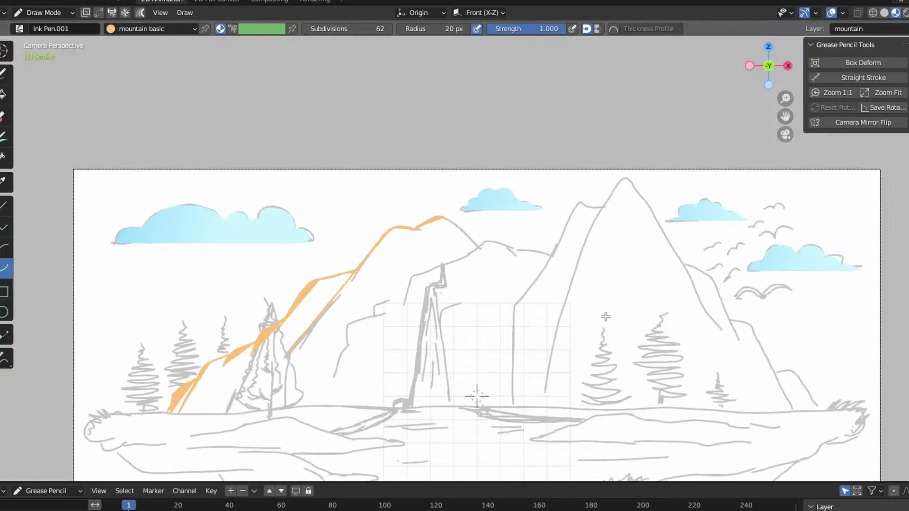
scroll(345, 316, up, 5)
scroll(345, 316, up, 3)
drag(409, 61, 600, 222)
drag(689, 51, 749, 76)
drag(453, 105, 432, 57)
key(Return)
Trace the middle ridge from the waterfall's top up to its summit with a bent curve over the sketch
scroll(445, 237, down, 6)
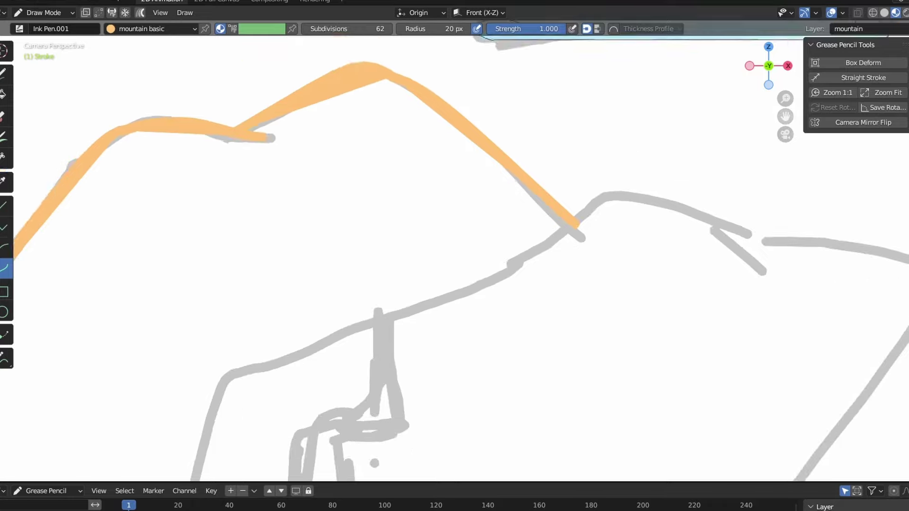
scroll(488, 300, up, 5)
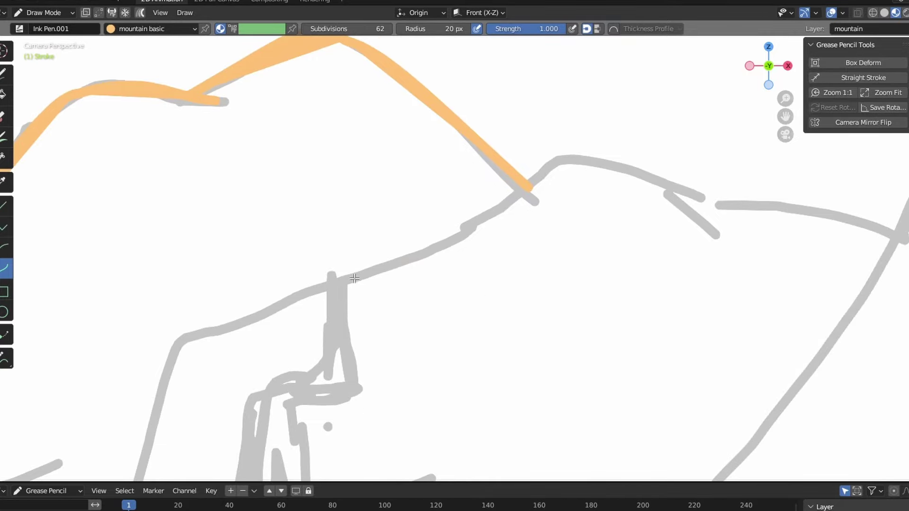
drag(432, 242, 586, 162)
drag(495, 199, 549, 148)
drag(428, 241, 459, 262)
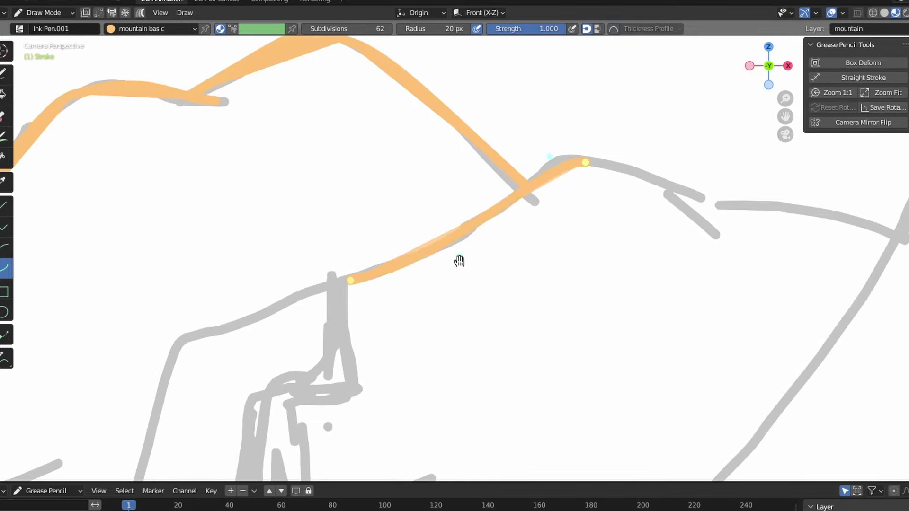
Trace the middle ridge's far slope with a bent curve and continue the ridge line to the tall mountain
mouse_move(544, 166)
mouse_down()
mouse_move(545, 145)
mouse_move(765, 239)
mouse_up()
drag(704, 211, 712, 197)
drag(641, 179, 629, 169)
key(Return)
scroll(676, 244, down, 3)
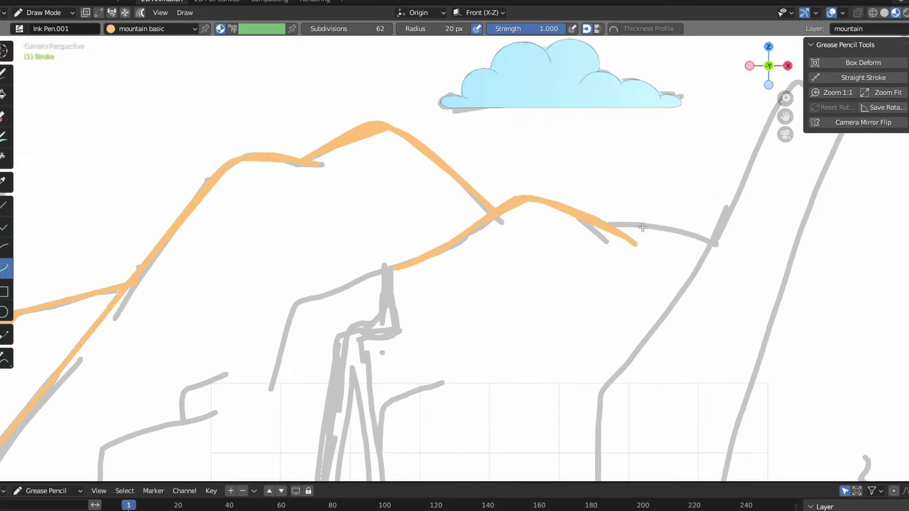
drag(782, 118, 578, 122)
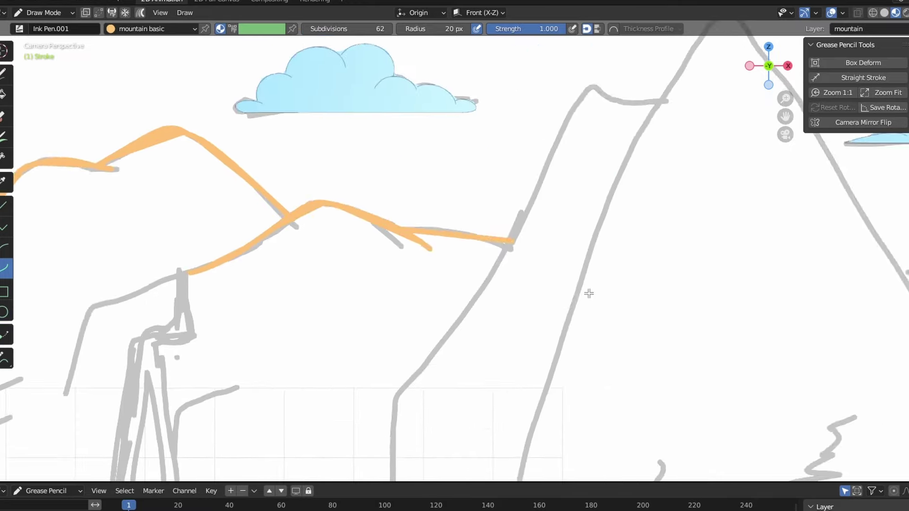
Trace the tall mountain's vertical cliff edge from the ground up to the kink with a bent curve
scroll(537, 318, down, 3)
scroll(537, 316, up, 4)
shift+middle_drag(388, 450, 407, 292)
scroll(401, 361, down, 3)
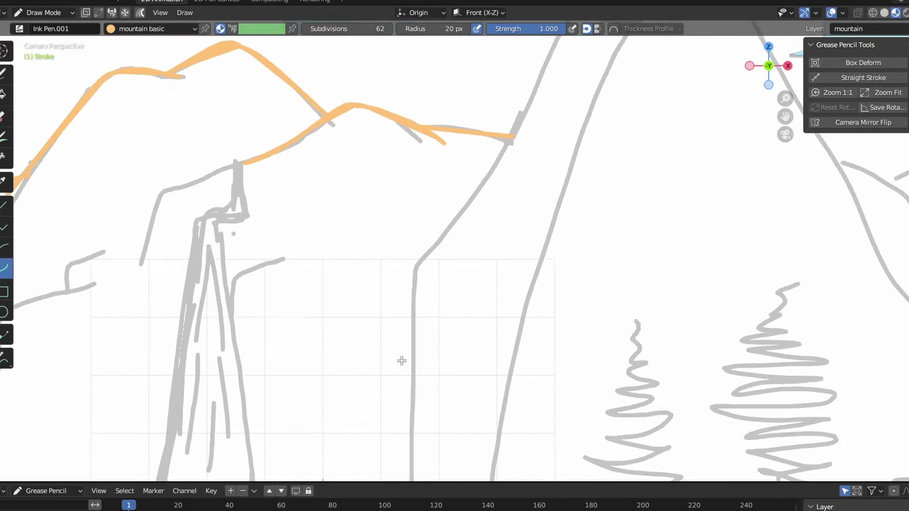
mouse_move(419, 466)
mouse_down()
mouse_move(422, 268)
mouse_move(434, 252)
mouse_up()
drag(433, 326, 417, 252)
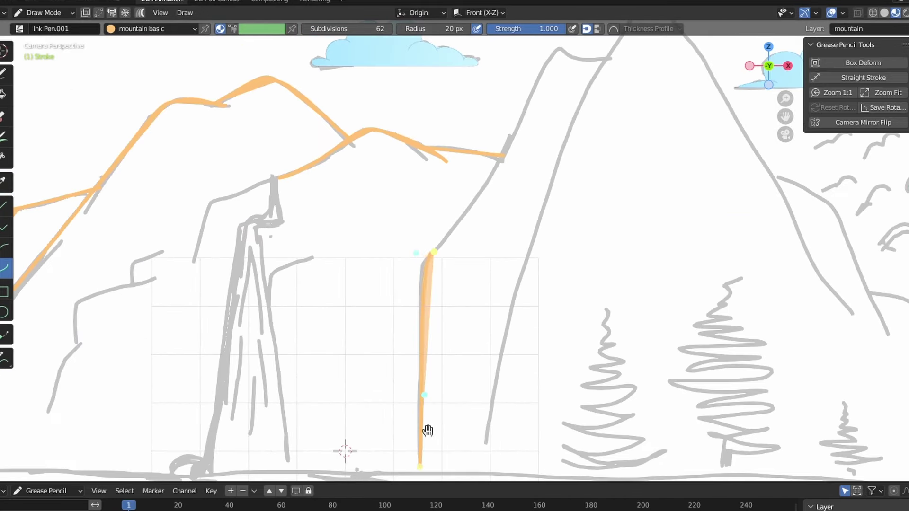
drag(427, 430, 418, 289)
key(Return)
scroll(515, 221, down, 5)
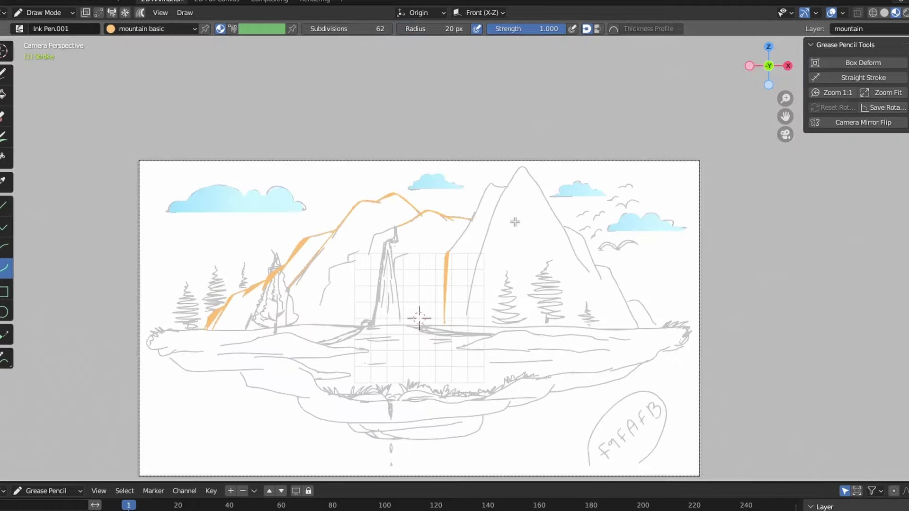
scroll(582, 216, up, 4)
drag(787, 117, 769, 204)
scroll(488, 298, up, 3)
drag(391, 403, 572, 111)
drag(453, 309, 465, 331)
mouse_move(512, 210)
mouse_down()
mouse_move(524, 230)
mouse_move(457, 203)
mouse_move(451, 329)
mouse_move(616, 445)
mouse_move(520, 393)
mouse_up()
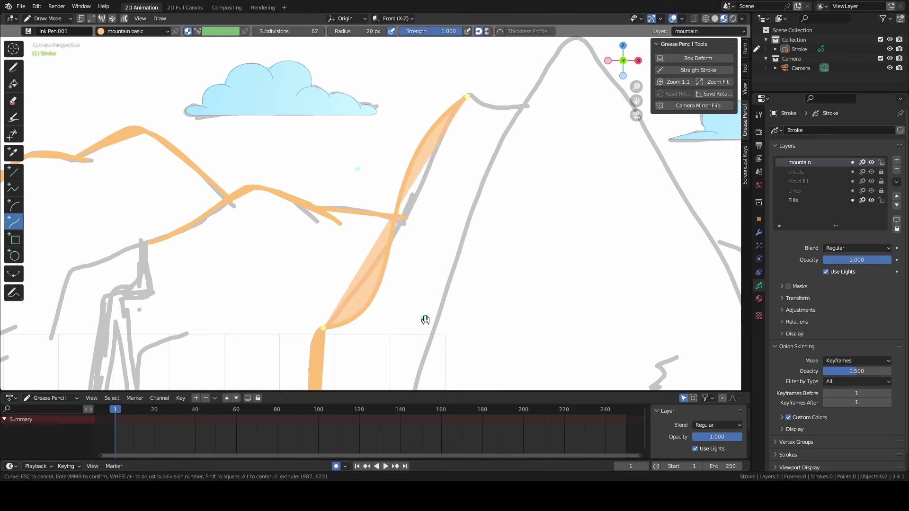
key(Escape)
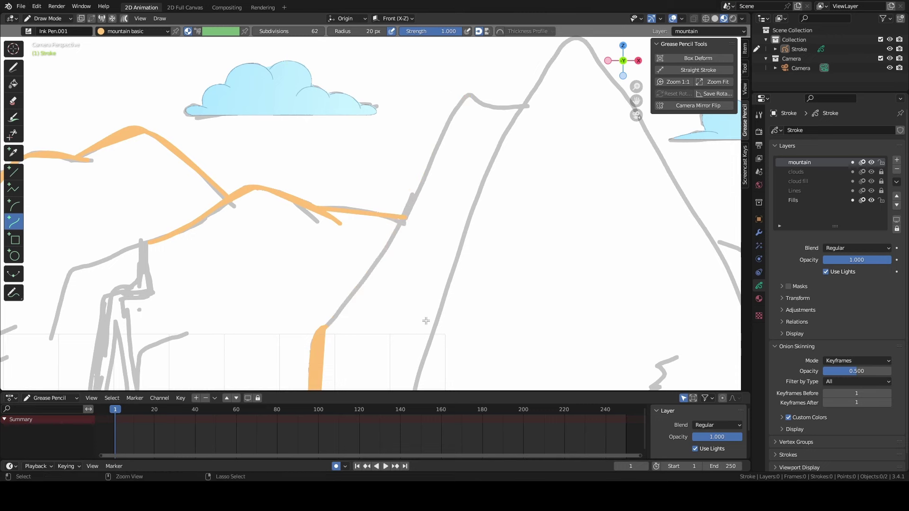
Show the material settings and draw a bent curve for the inner slope between the large tree and the waterfall
click(760, 299)
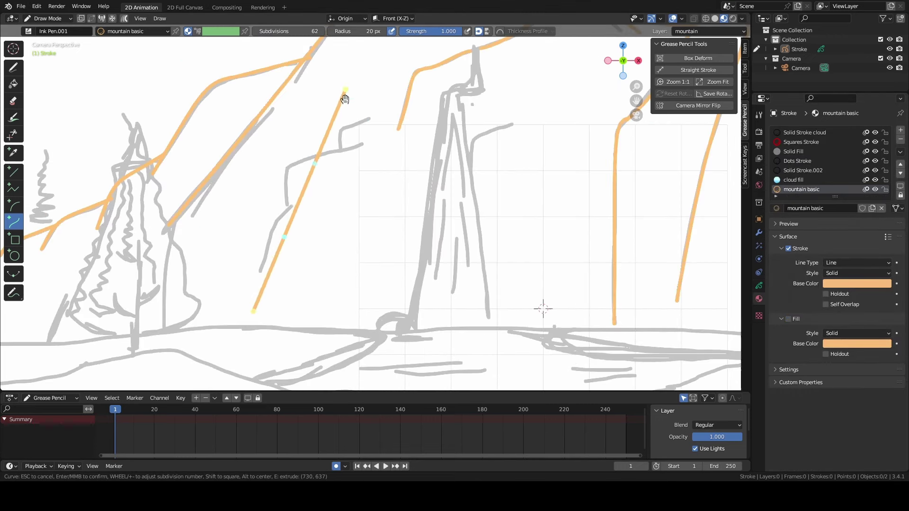
drag(345, 96, 295, 118)
key(Return)
scroll(349, 205, down, 5)
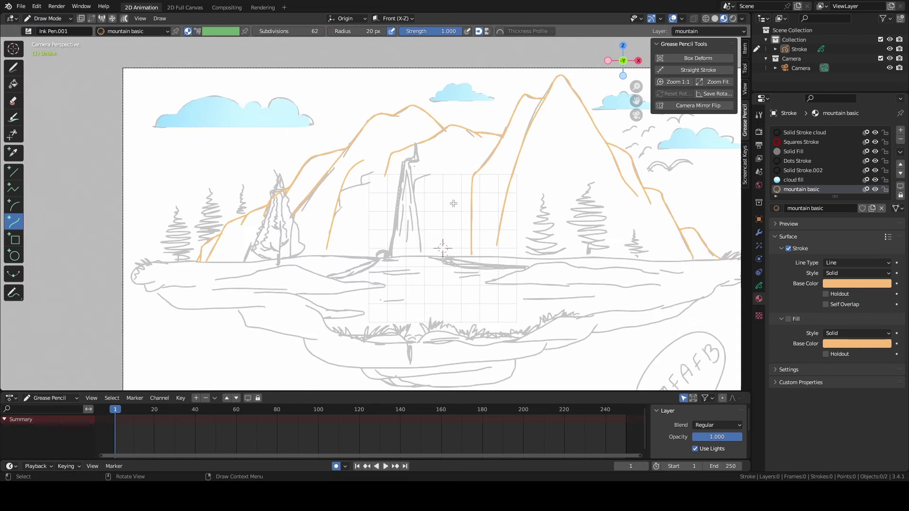
Trace the small rock ledge beside the inner slope with a short bent curve and a connected top curve
scroll(454, 203, up, 4)
drag(332, 163, 338, 118)
key(Return)
scroll(352, 124, up, 4)
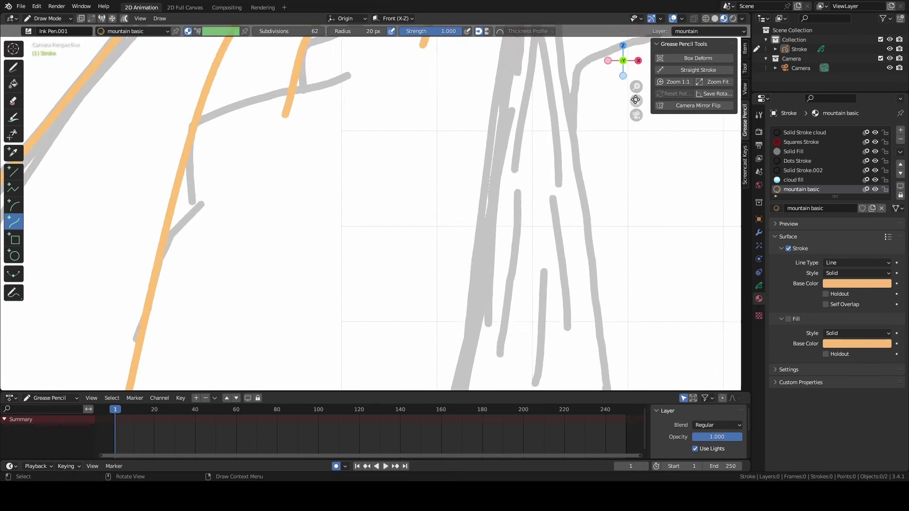
drag(636, 101, 608, 286)
scroll(270, 195, up, 2)
drag(257, 194, 358, 176)
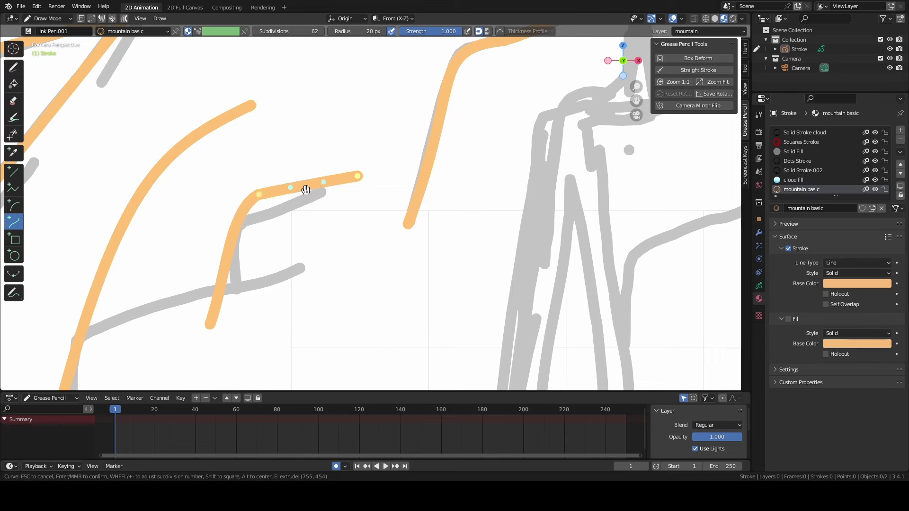
key(Return)
scroll(384, 243, down, 6)
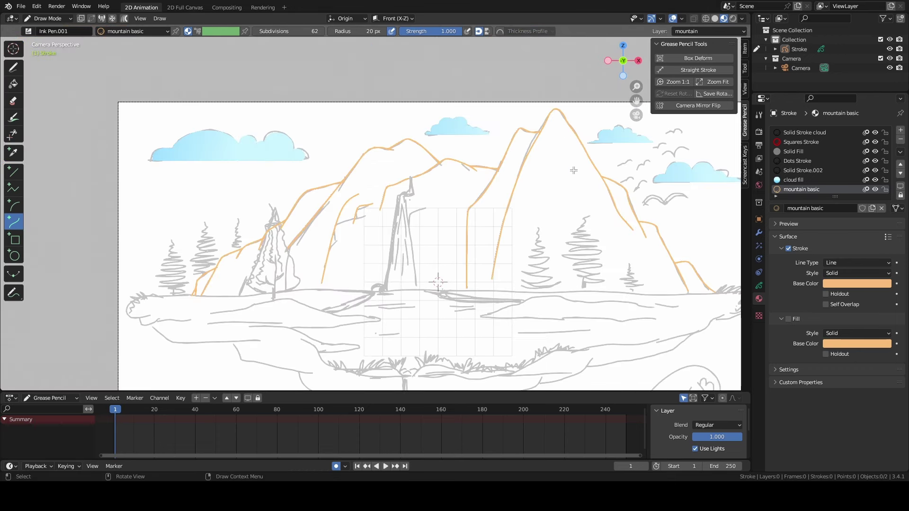
Round off the left mountain's foot with a bent curve and start a nearly horizontal base line beneath the mountains
scroll(272, 310, up, 5)
shift+middle_drag(272, 310, 504, 53)
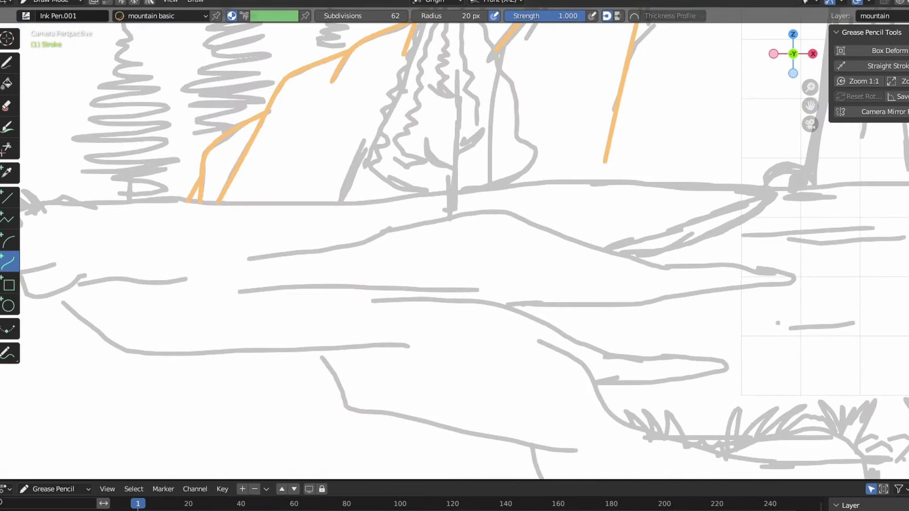
scroll(375, 207, up, 2)
drag(57, 160, 176, 226)
drag(217, 268, 657, 272)
mouse_move(259, 214)
mouse_down()
mouse_move(123, 266)
mouse_move(67, 241)
mouse_up()
drag(457, 242, 458, 238)
drag(655, 271, 689, 223)
Extend the mountains' base line with connected straight curves across the lake toward the right mountain's foot
shift+middle_drag(762, 160, 293, 182)
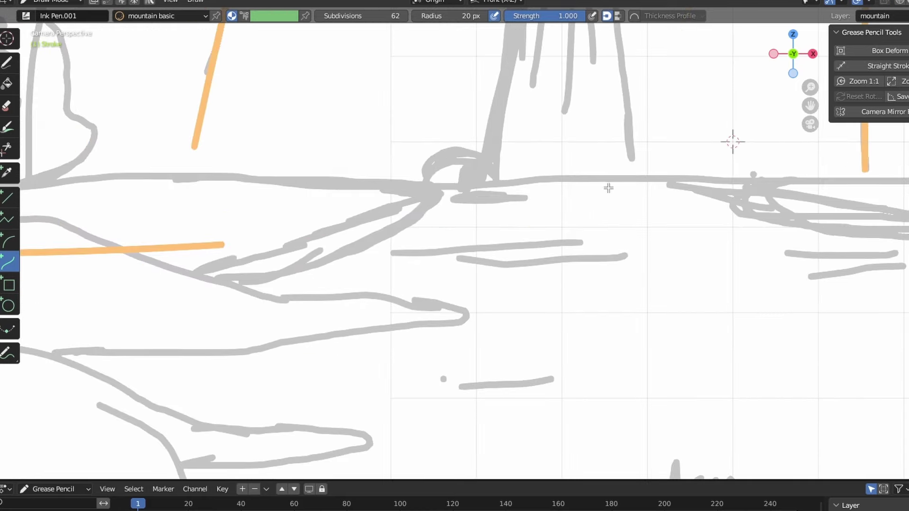
drag(219, 245, 907, 245)
shift+middle_drag(804, 127, 170, 166)
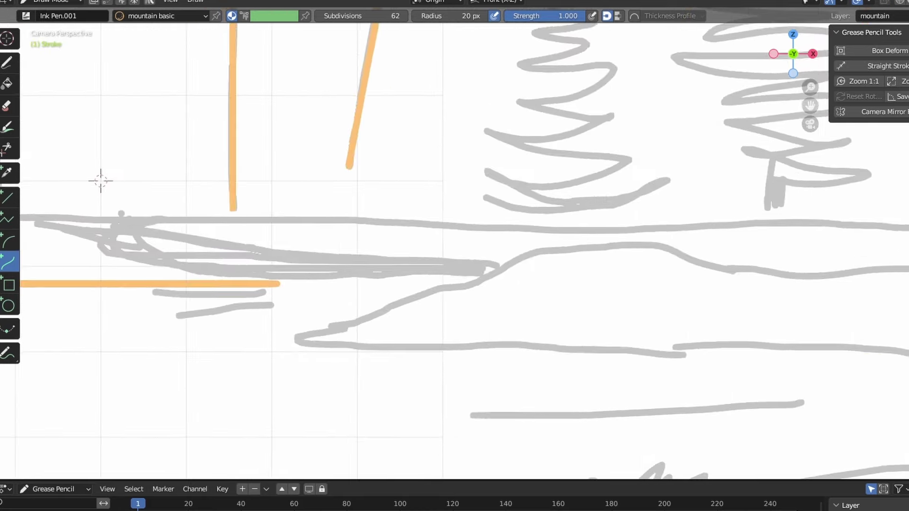
scroll(478, 299, down, 3)
drag(357, 268, 902, 276)
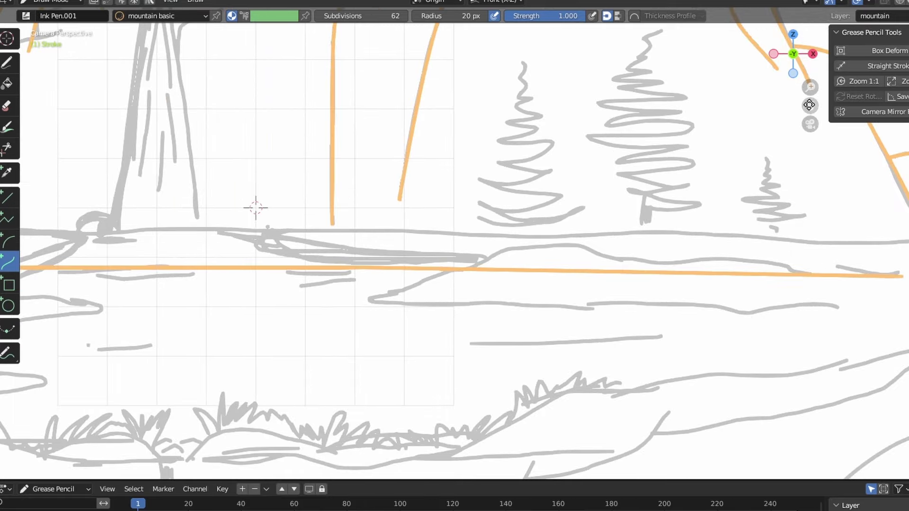
Close the mountain outline with a rounded curve joining the base line to the right mountain's foot
shift+middle_drag(809, 104, 388, 112)
scroll(546, 288, up, 5)
drag(513, 328, 752, 227)
drag(672, 262, 868, 366)
drag(592, 295, 600, 331)
key(Return)
key(Home)
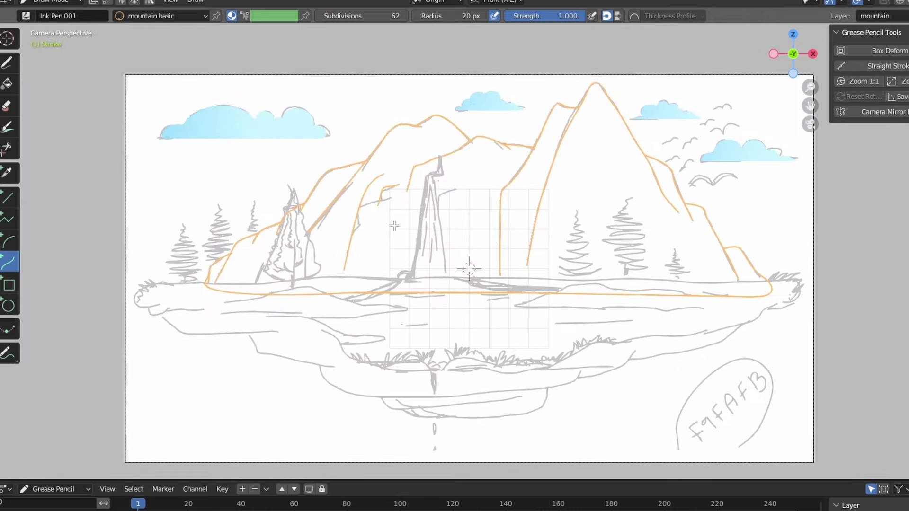
Name the new layer mountain fill, lock the mountain layer and place the fill layer directly beneath it
double_click(736, 84)
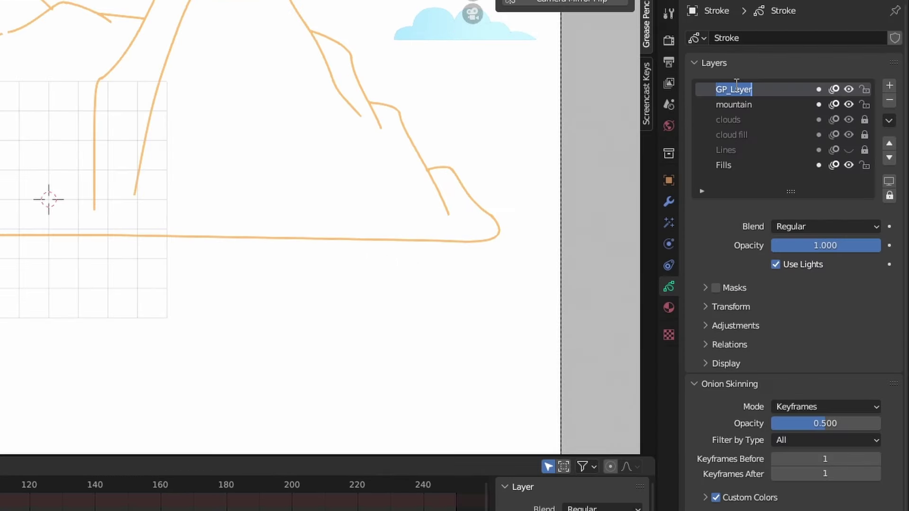
text(mountain fill)
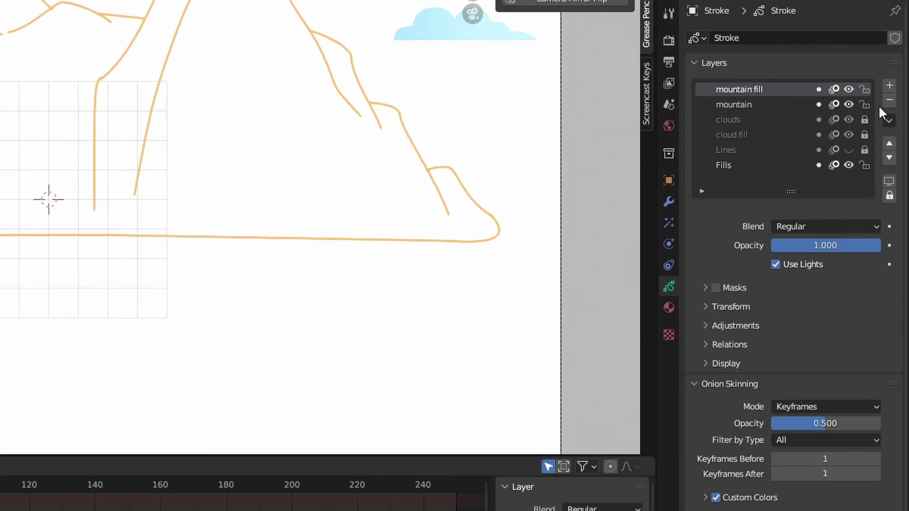
click(864, 104)
click(889, 157)
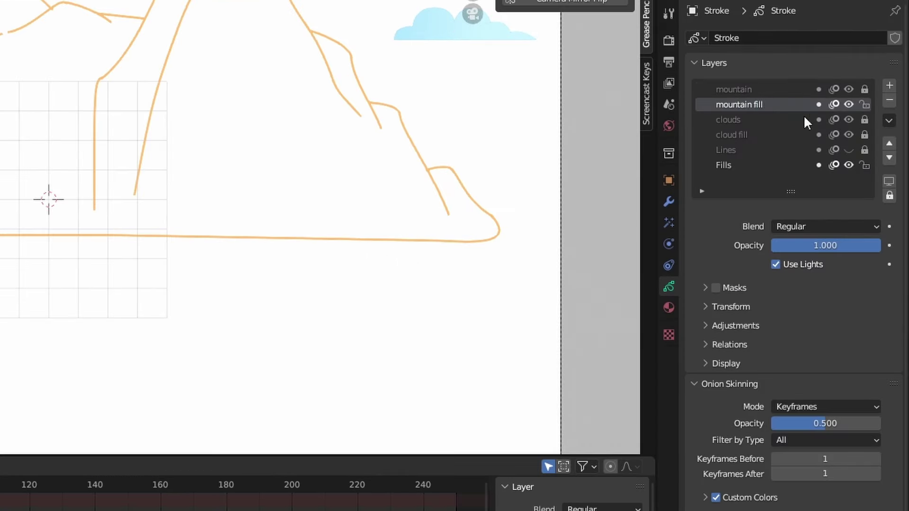
Add a new Grease Pencil material named mountain fill
click(669, 307)
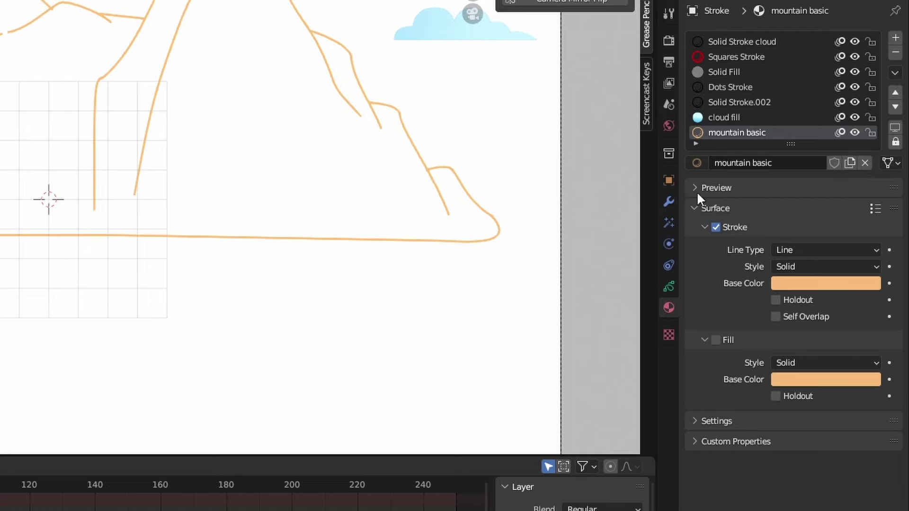
click(895, 37)
click(761, 162)
double_click(771, 162)
text(mountain fill)
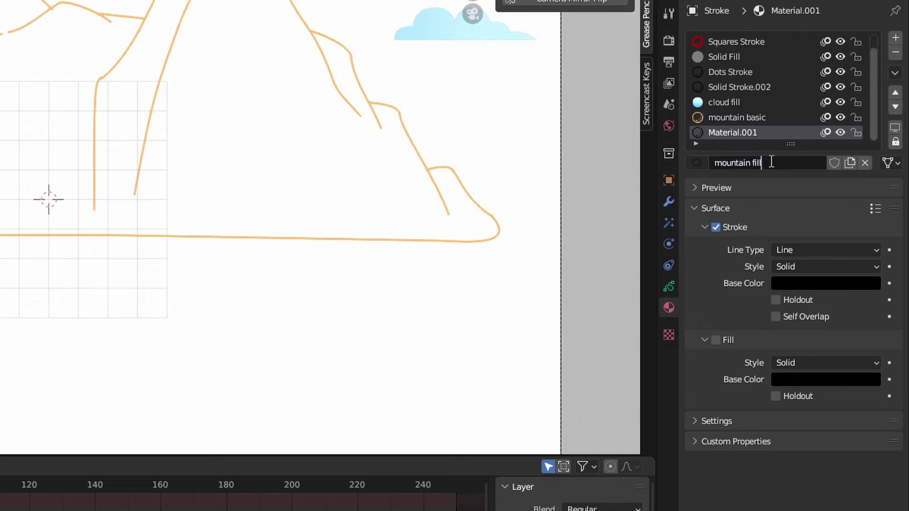
key(Return)
Make the mountain fill material fill-only, with a light orange Base Color of hex F8BB79
click(715, 227)
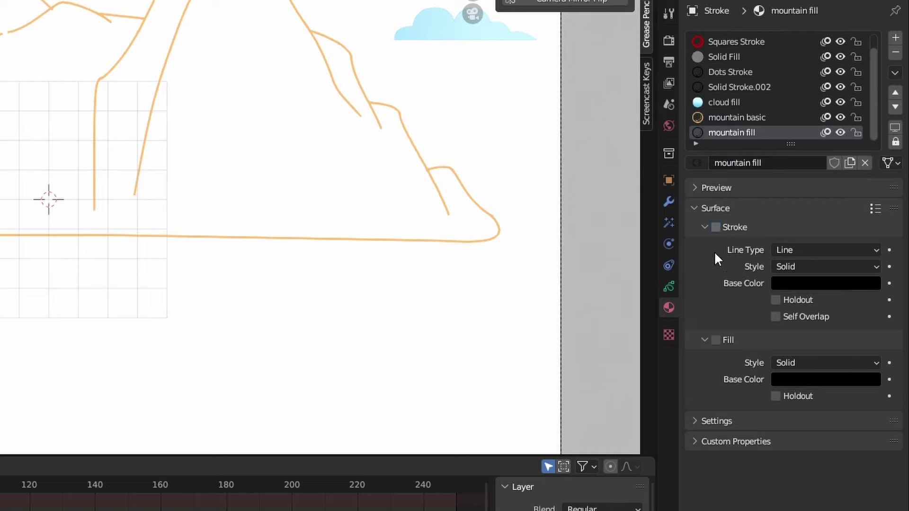
click(806, 381)
click(834, 306)
text(F8B879)
key(Return)
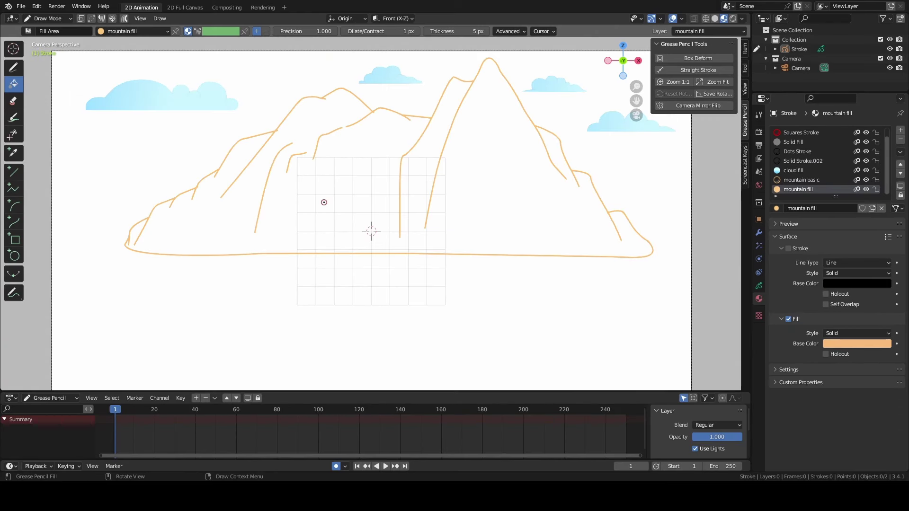
Fill the mountain outline with the mountain fill material and shift its fill Base Color to a paler yellow-orange
click(324, 202)
click(852, 343)
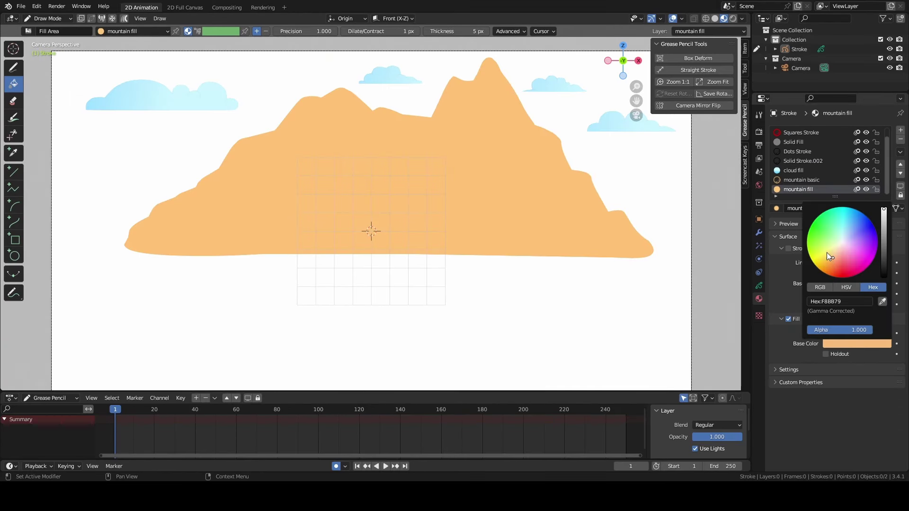
click(826, 252)
scroll(96, 200, up, 2)
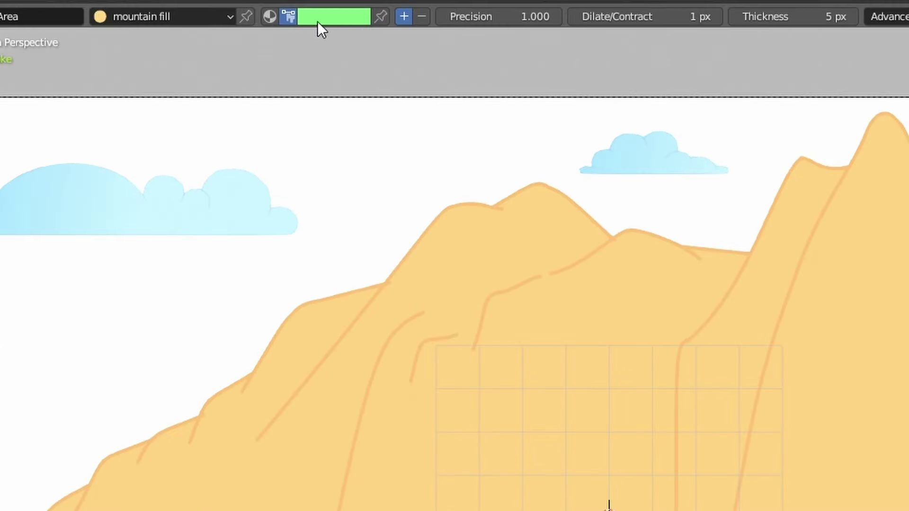
Reduce the brush colour palette to its grey swatches and add the current light green as a new swatch
click(331, 17)
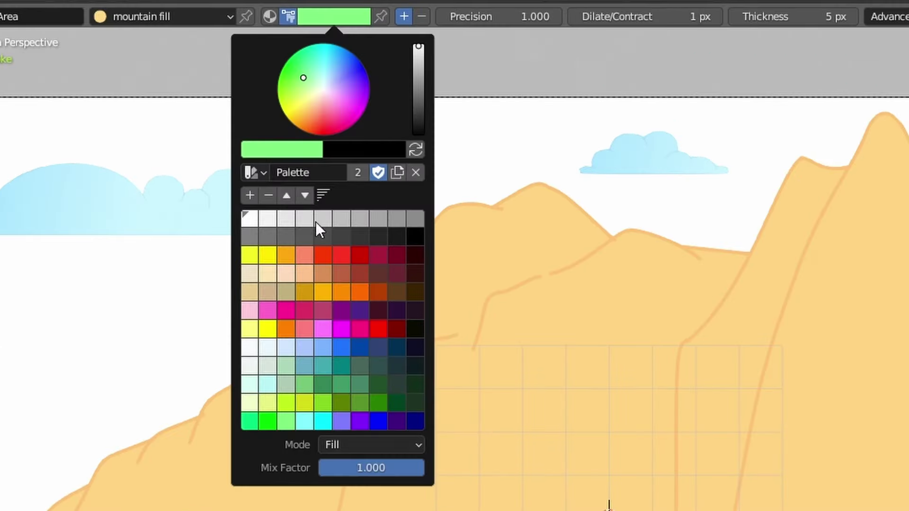
click(323, 195)
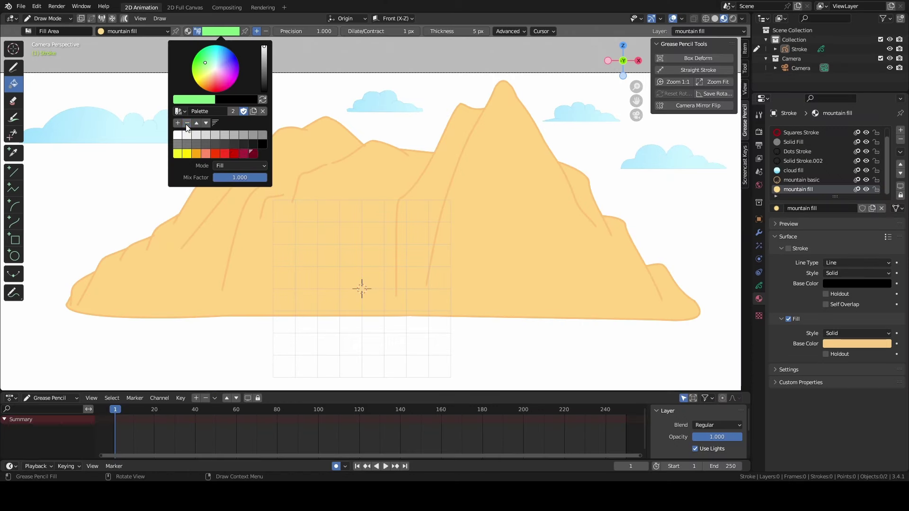
click(187, 128)
click(188, 128)
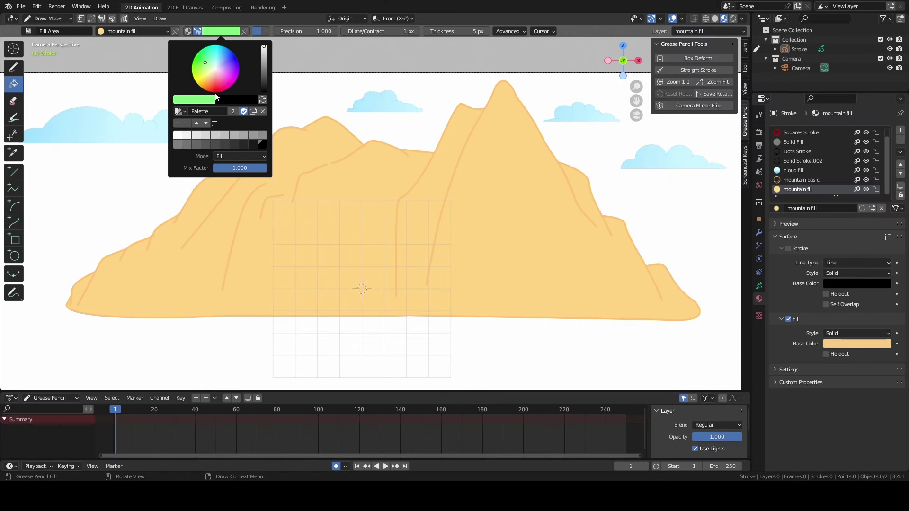
click(178, 123)
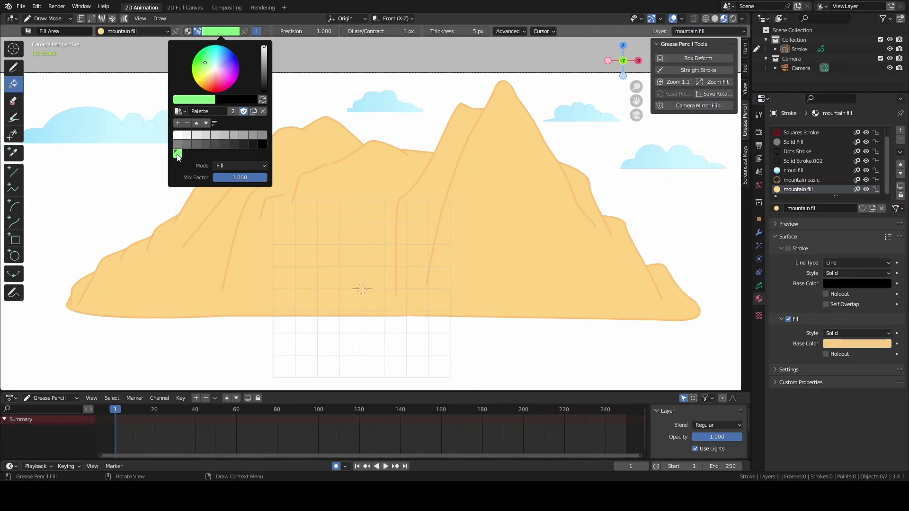
Sample the mountain's yellow-orange as the brush colour and fill the mountain shape with it
click(202, 98)
click(252, 202)
click(299, 157)
scroll(307, 207, up, 3)
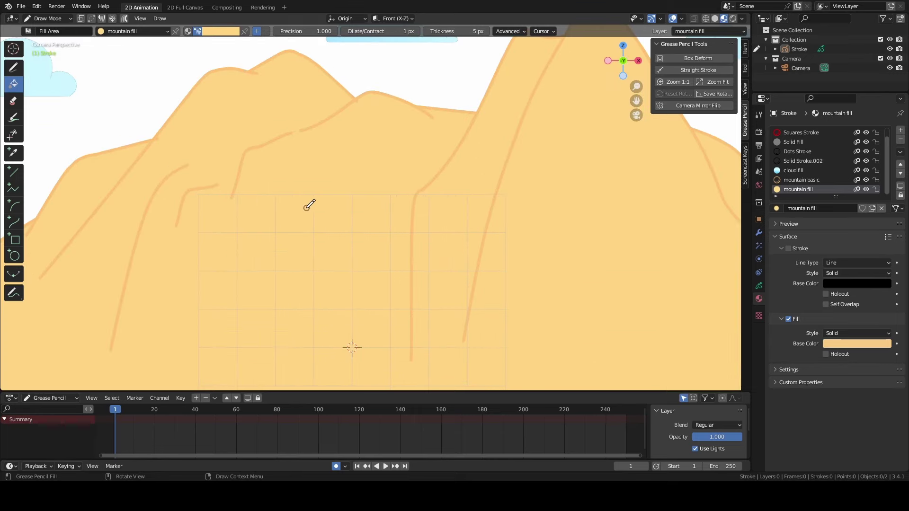
click(299, 217)
scroll(263, 189, down, 4)
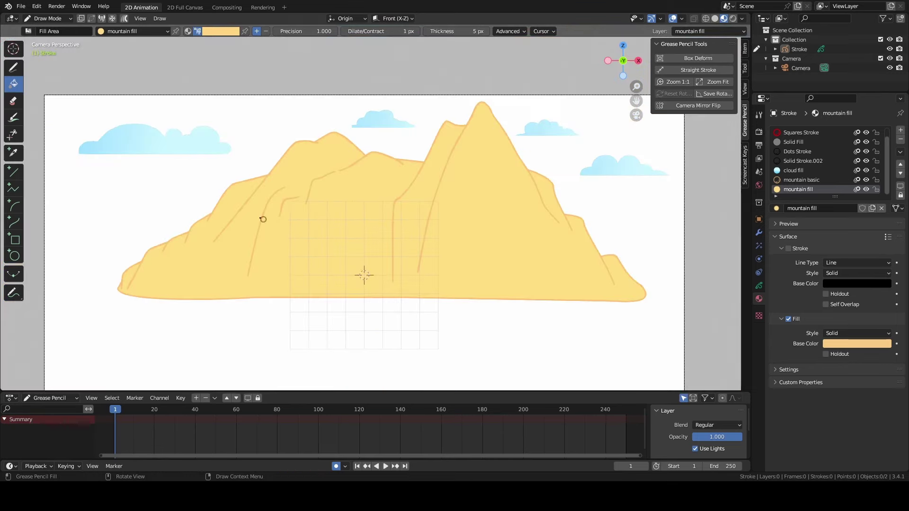
Shift the fill brush colour to a slightly more saturated yellow and refill the mountain shape
scroll(242, 196, up, 4)
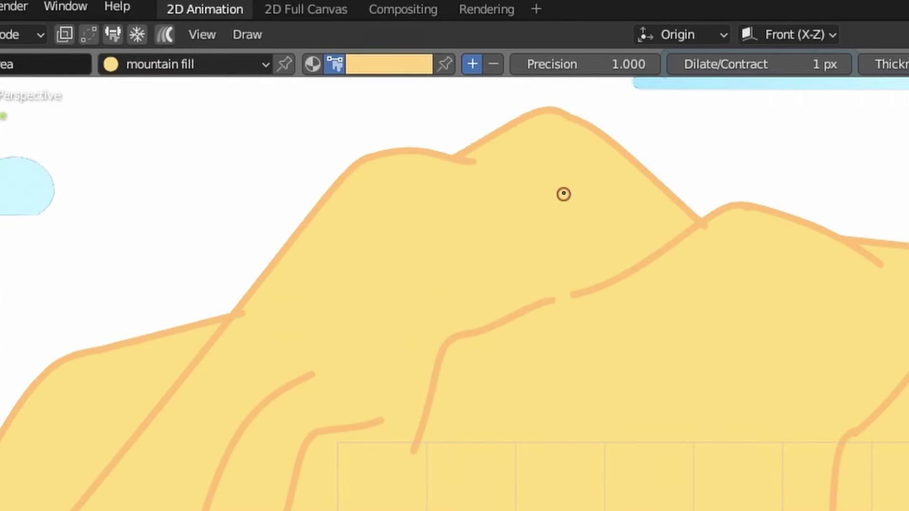
scroll(544, 507, down, 3)
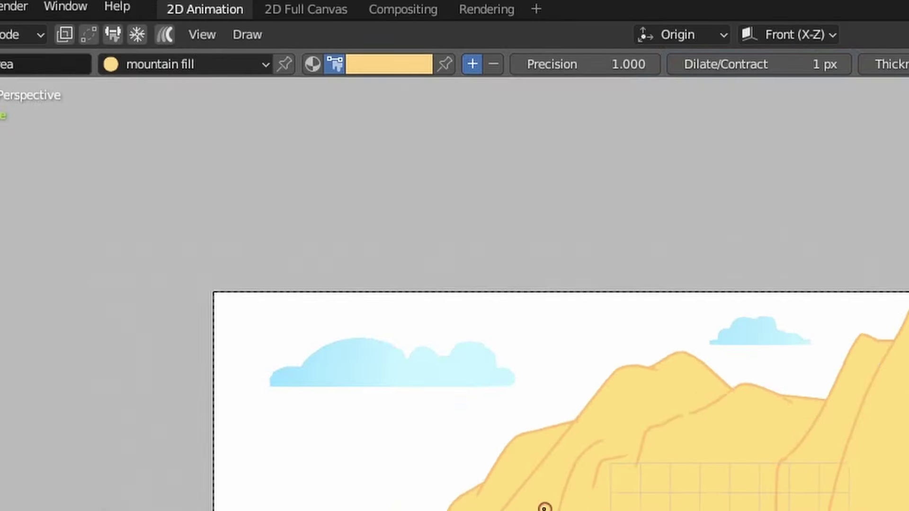
click(369, 61)
drag(365, 161, 356, 170)
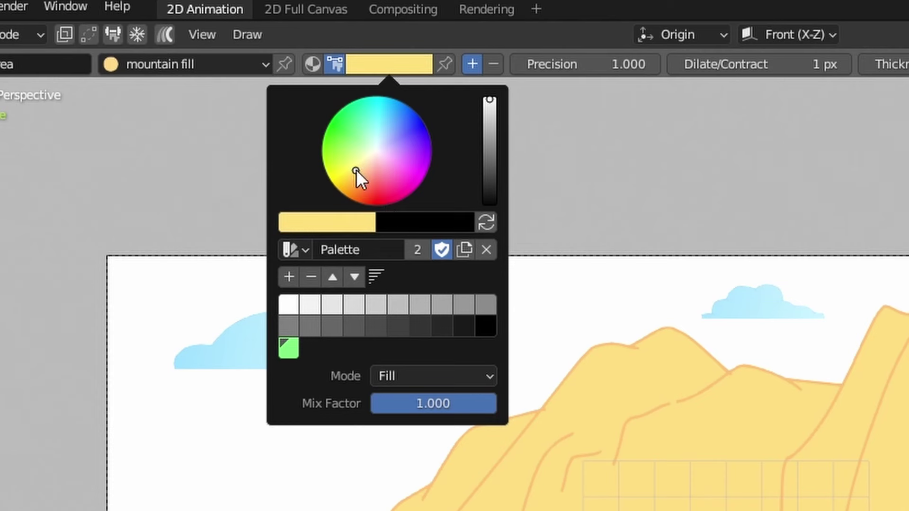
click(784, 446)
Paste the copied hex code as the fill brush colour and refill the mountain with the resulting light orange
click(408, 71)
click(331, 226)
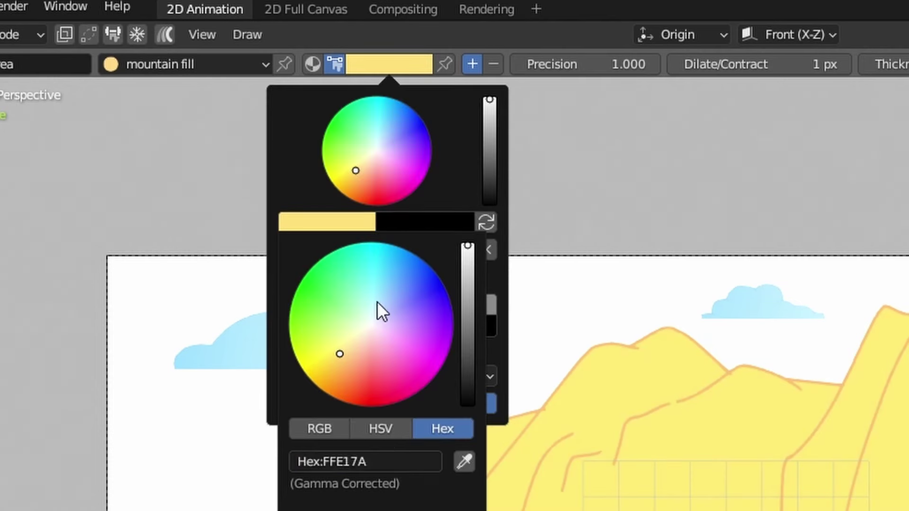
click(391, 458)
key(ctrl+v)
key(Return)
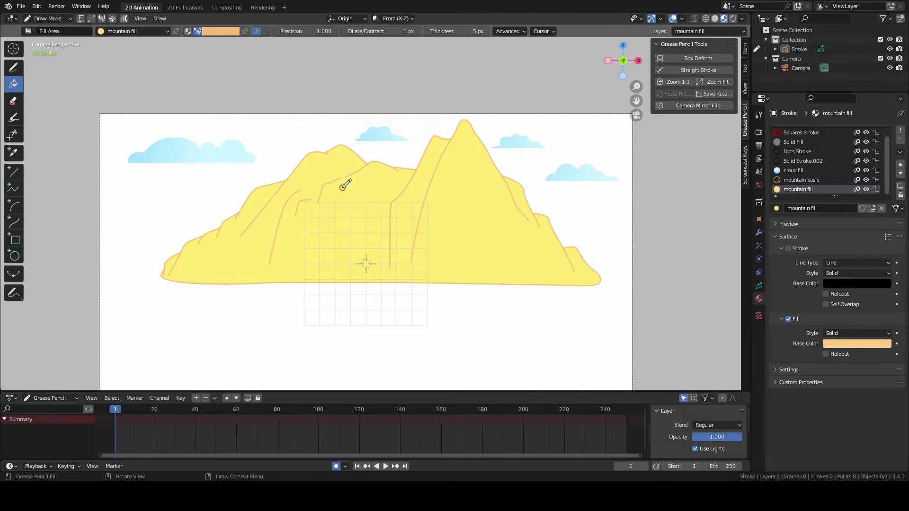
click(344, 186)
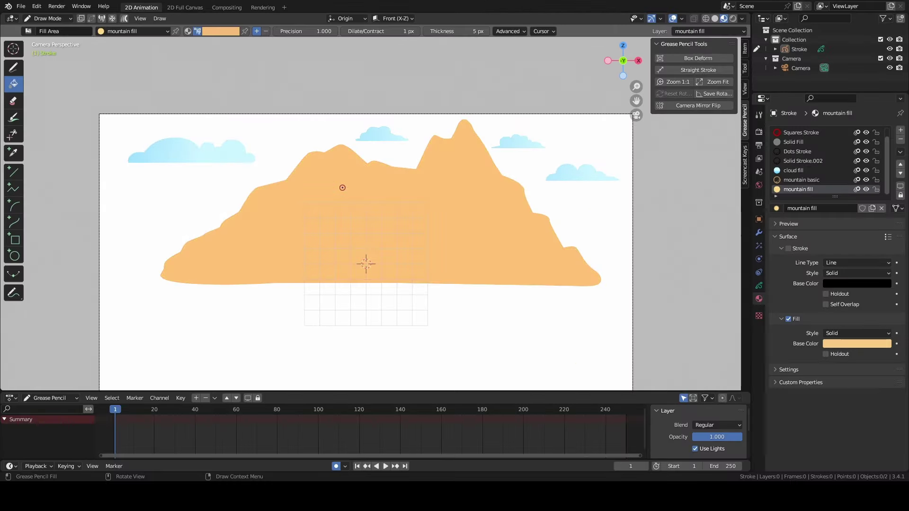
Shift the fill brush colour towards pale yellow, refill the mountain, and open the brush colour's hex picker
click(220, 31)
click(210, 77)
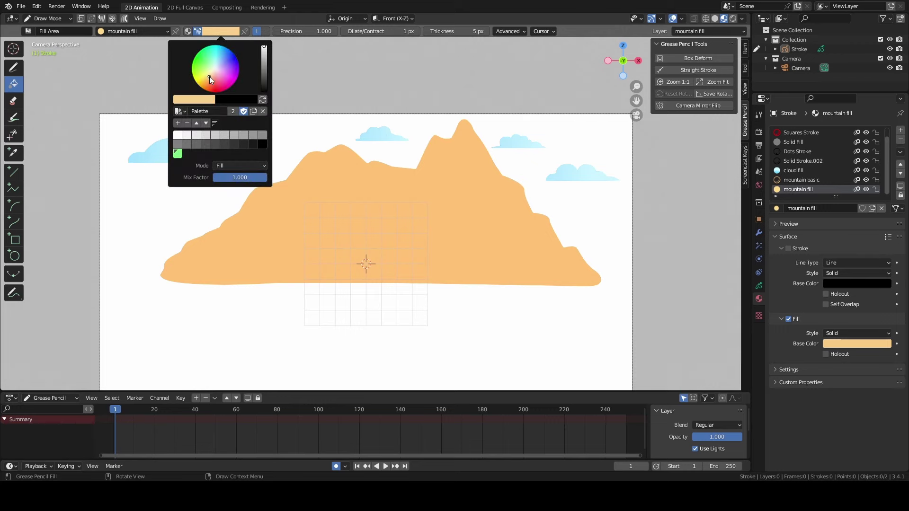
click(319, 180)
scroll(217, 209, up, 3)
click(220, 32)
click(204, 99)
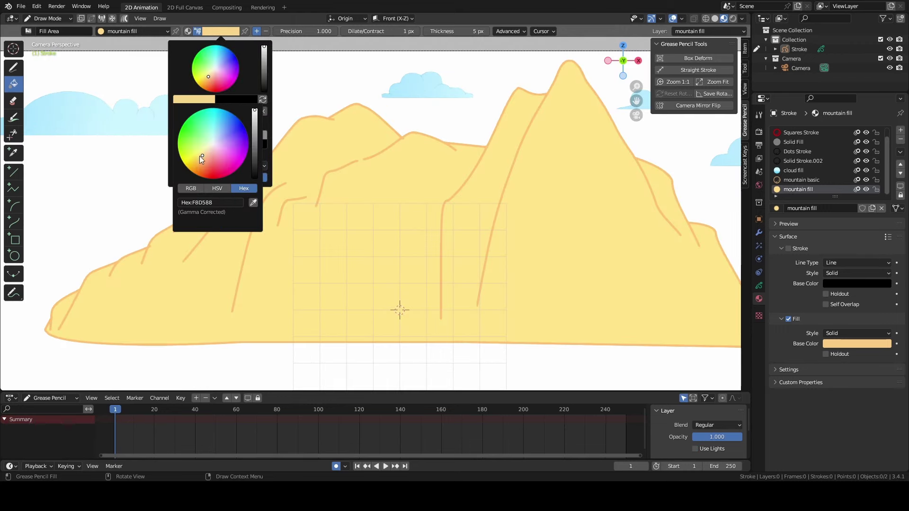
Switch to the Draw tool with the light yellow palette swatch, try a freehand shape across the mountain, and undo it
click(13, 68)
click(219, 32)
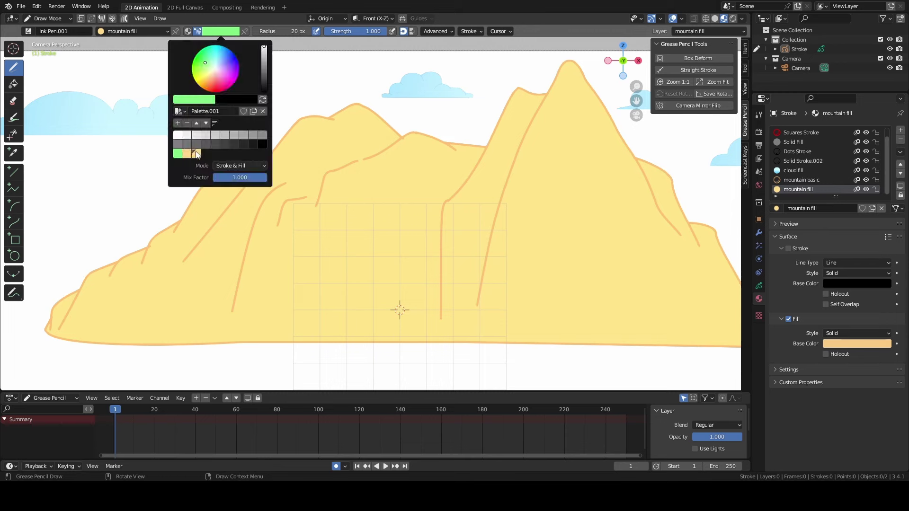
click(196, 154)
scroll(335, 223, up, 3)
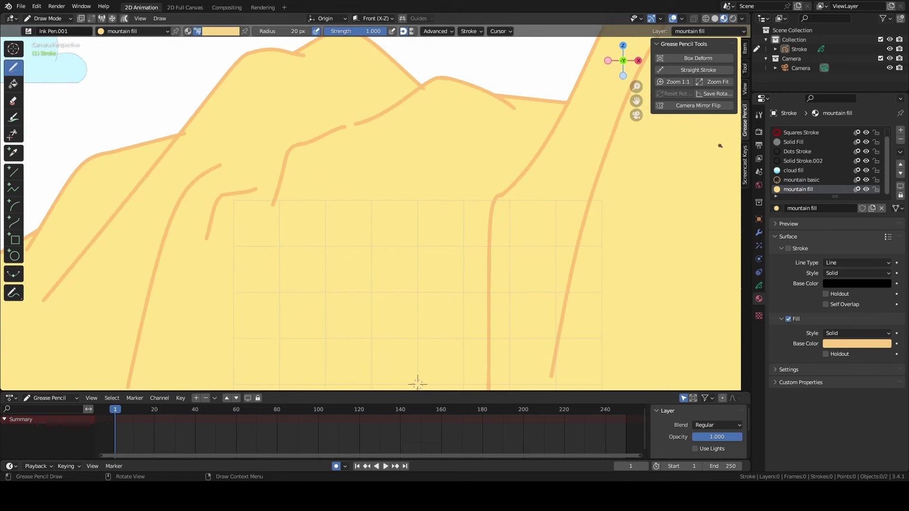
click(759, 286)
mouse_move(406, 161)
mouse_down()
mouse_move(410, 138)
mouse_move(531, 147)
mouse_up()
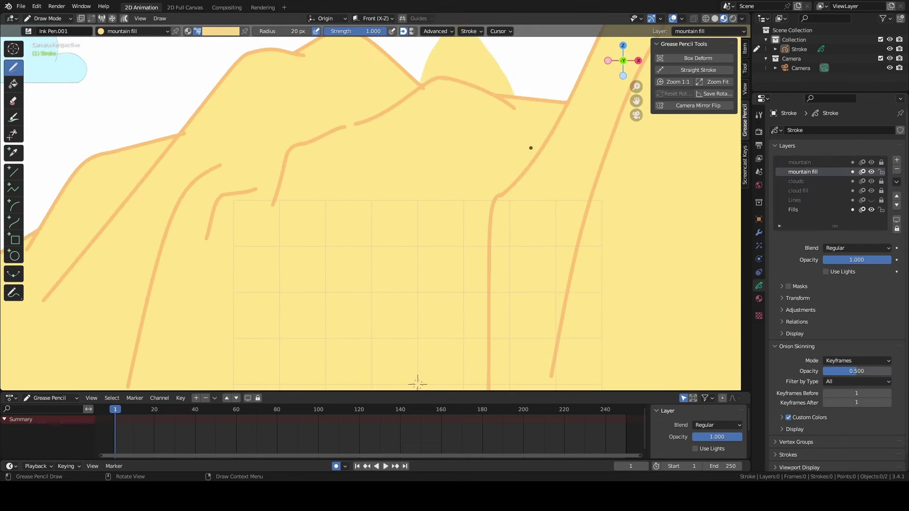
key(ctrl+z)
Shift the Draw brush colour to orange, then test it with a short stroke on the mountain and undo that stroke
click(215, 30)
drag(209, 76, 208, 81)
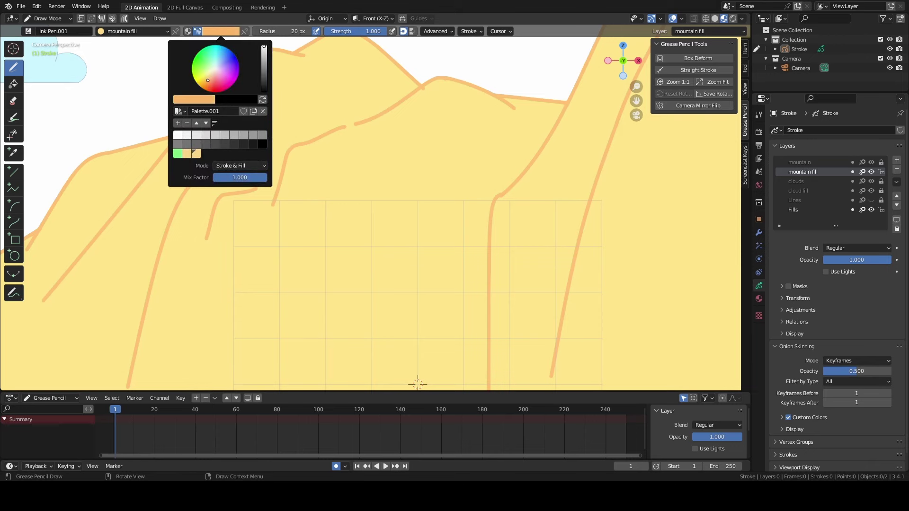
drag(424, 208, 426, 211)
key(ctrl+z)
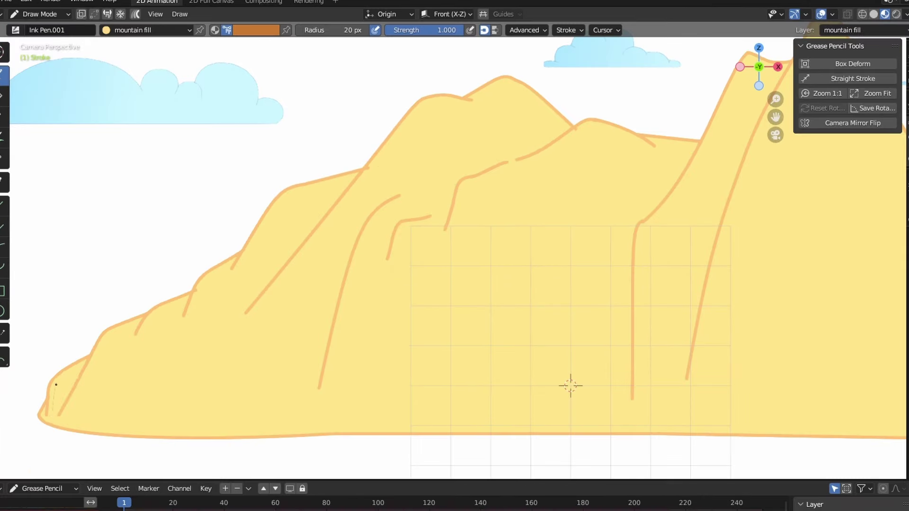
Draw dark orange shading shapes over the left and middle mountains, following the ridges with a jagged edge inside the outline
drag(59, 337, 121, 267)
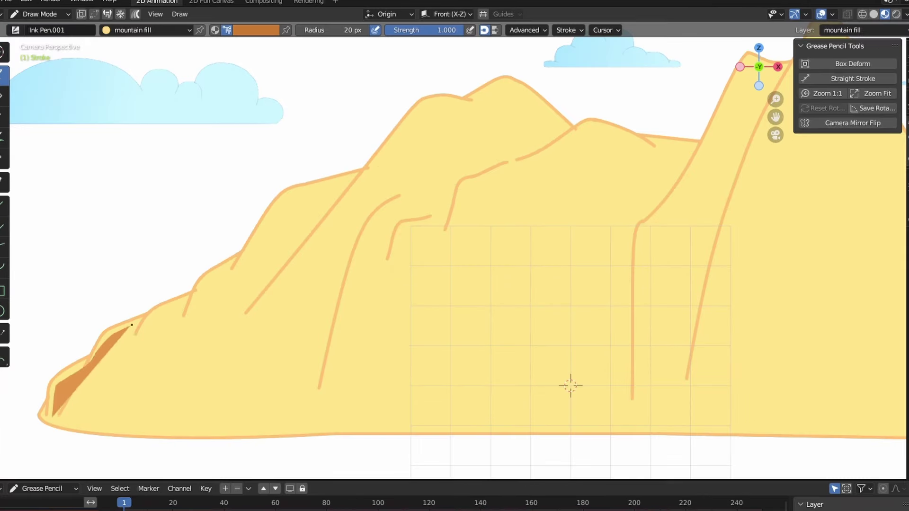
mouse_move(132, 325)
mouse_down()
mouse_move(197, 299)
mouse_move(304, 187)
mouse_move(389, 142)
mouse_move(434, 101)
mouse_move(492, 86)
mouse_move(583, 143)
mouse_move(296, 422)
mouse_up()
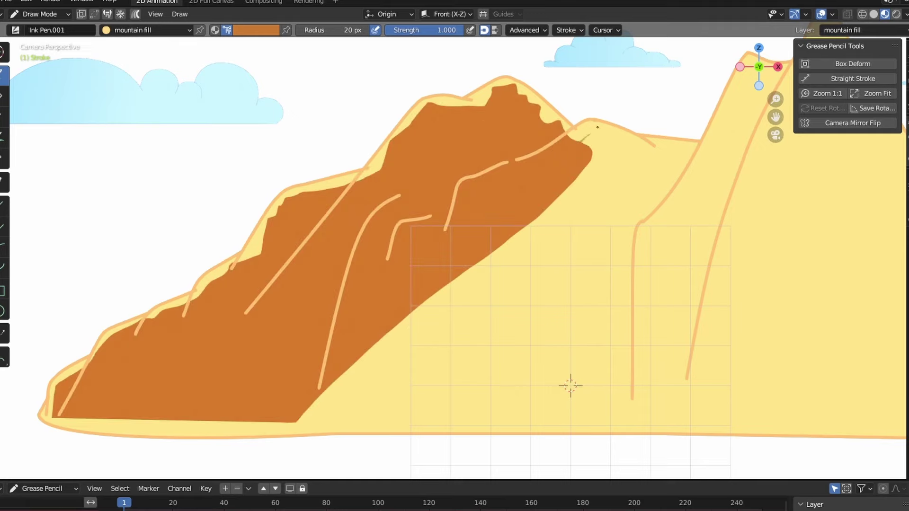
mouse_move(583, 134)
mouse_down()
mouse_move(664, 152)
mouse_move(712, 144)
mouse_move(750, 69)
mouse_move(770, 150)
mouse_move(727, 270)
mouse_up()
mouse_move(289, 423)
mouse_down()
mouse_move(473, 265)
mouse_move(811, 416)
mouse_move(815, 390)
mouse_up()
scroll(768, 118, down, 2)
scroll(479, 251, up, 2)
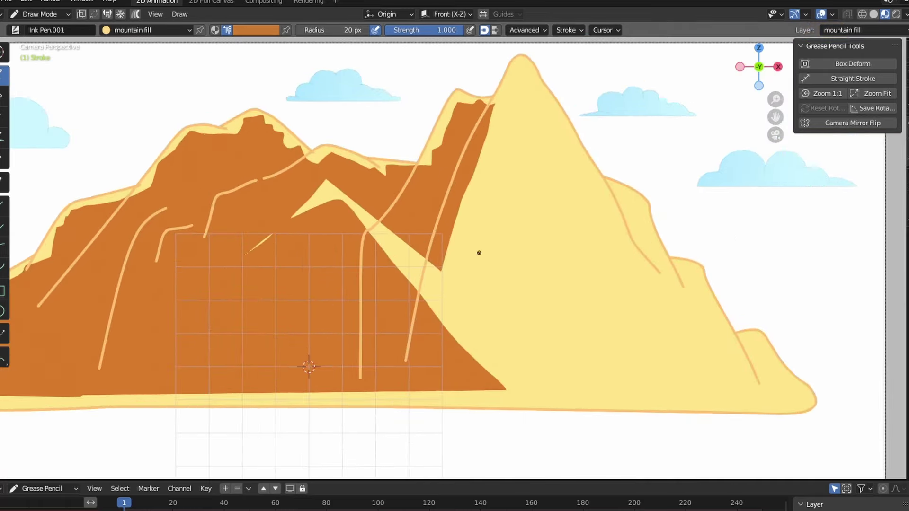
Extend the dark orange shading over the tall right peak and down its right slope, leaving a pale yellow rim
scroll(516, 239, up, 3)
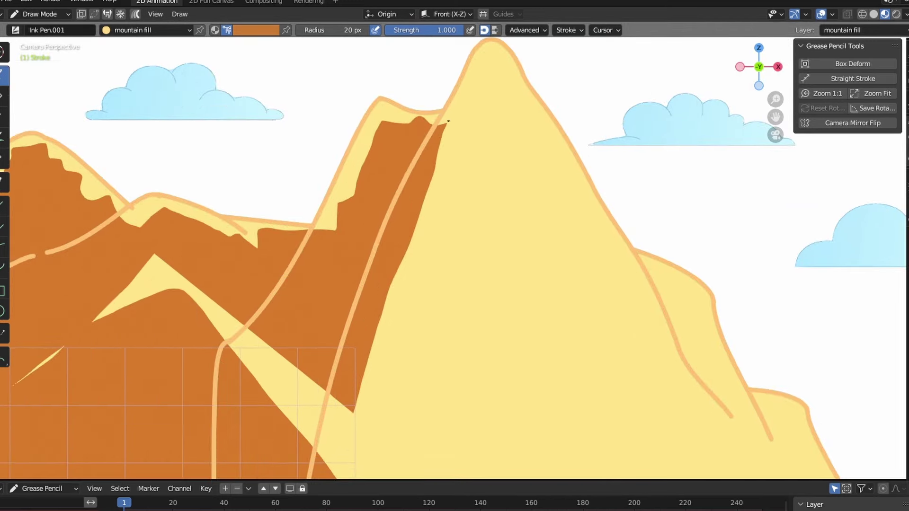
mouse_move(449, 121)
mouse_down()
mouse_move(512, 101)
mouse_move(683, 428)
mouse_move(427, 472)
mouse_move(284, 454)
mouse_move(268, 432)
mouse_up()
scroll(439, 285, down, 5)
drag(774, 117, 740, 62)
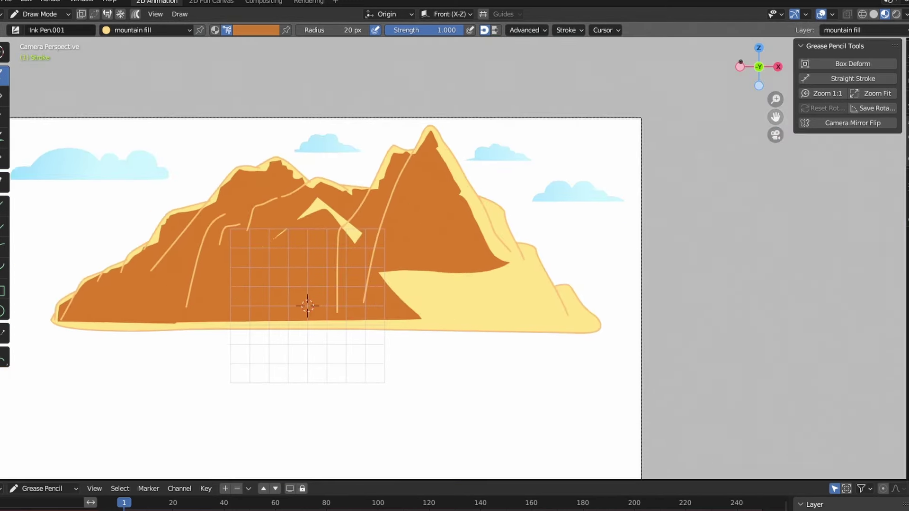
scroll(461, 243, up, 3)
scroll(704, 137, up, 1)
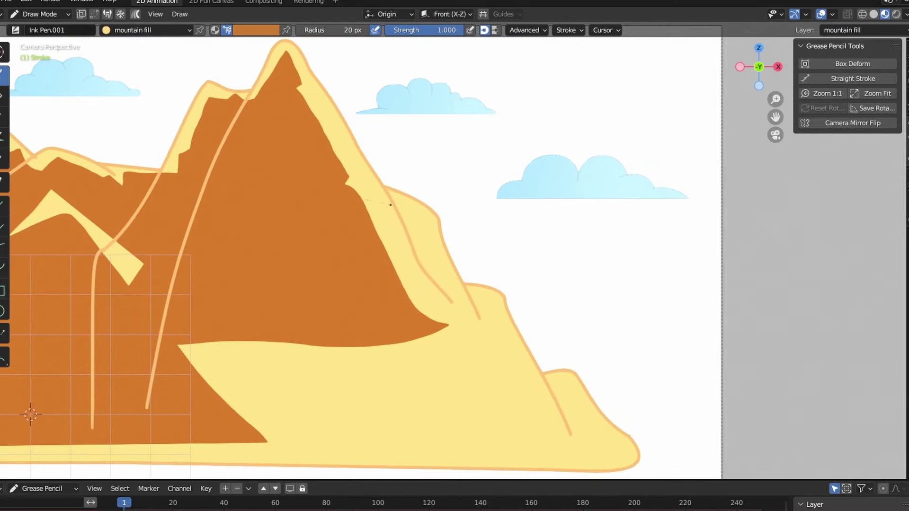
drag(390, 205, 478, 327)
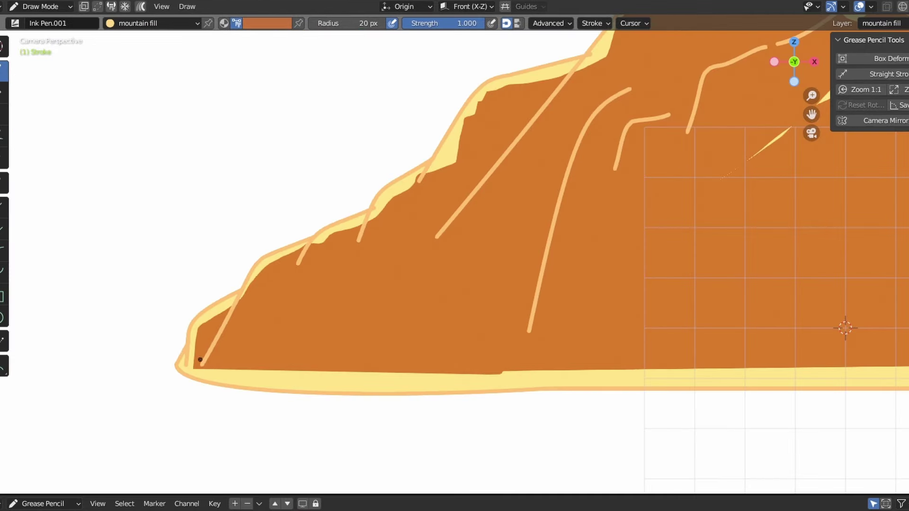
Draw a second, reddish-orange shading layer over the mountain's lower left slope, inside the dark orange area
mouse_move(200, 359)
mouse_down()
mouse_move(265, 289)
mouse_move(357, 377)
mouse_up()
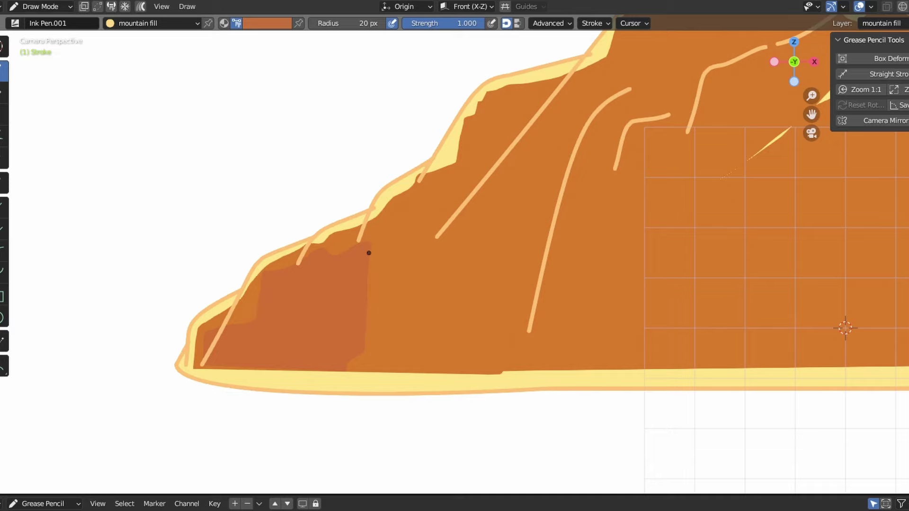
mouse_move(424, 191)
mouse_down()
mouse_move(450, 161)
mouse_move(646, 199)
mouse_move(417, 372)
mouse_move(350, 372)
mouse_up()
scroll(512, 245, down, 5)
drag(811, 114, 657, 168)
scroll(392, 250, up, 7)
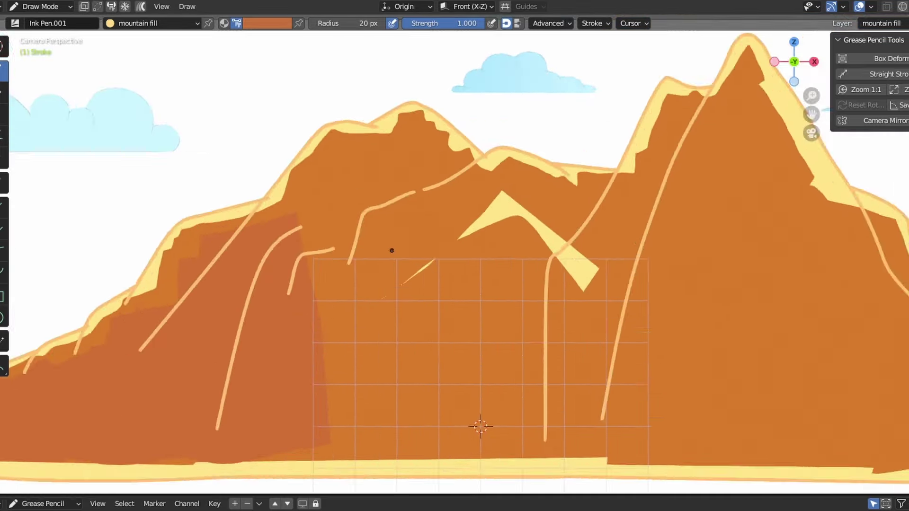
Continue the reddish-orange shading over the upper left peak and on across the middle ridge
mouse_move(301, 89)
mouse_down()
mouse_move(385, 213)
mouse_move(228, 237)
mouse_up()
mouse_move(429, 85)
mouse_down()
mouse_move(465, 140)
mouse_move(393, 266)
mouse_up()
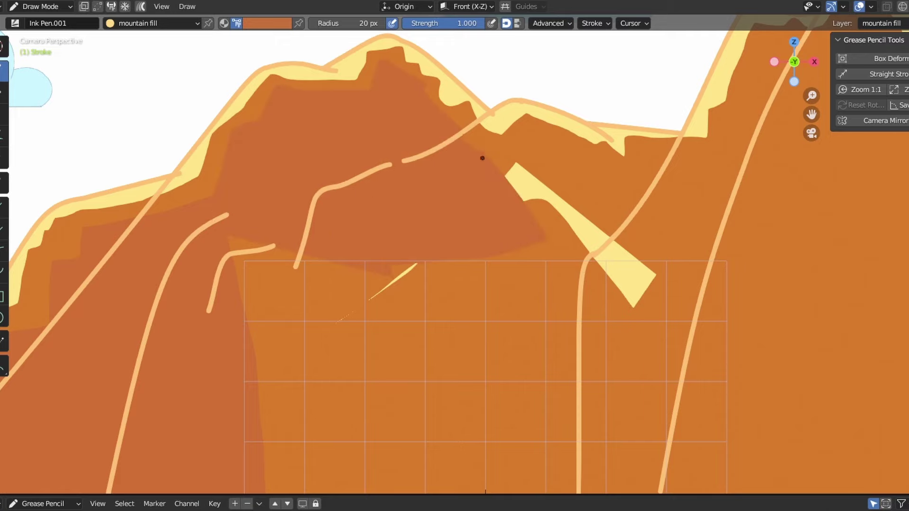
mouse_move(461, 135)
mouse_down()
mouse_move(523, 119)
mouse_move(603, 155)
mouse_move(481, 250)
mouse_up()
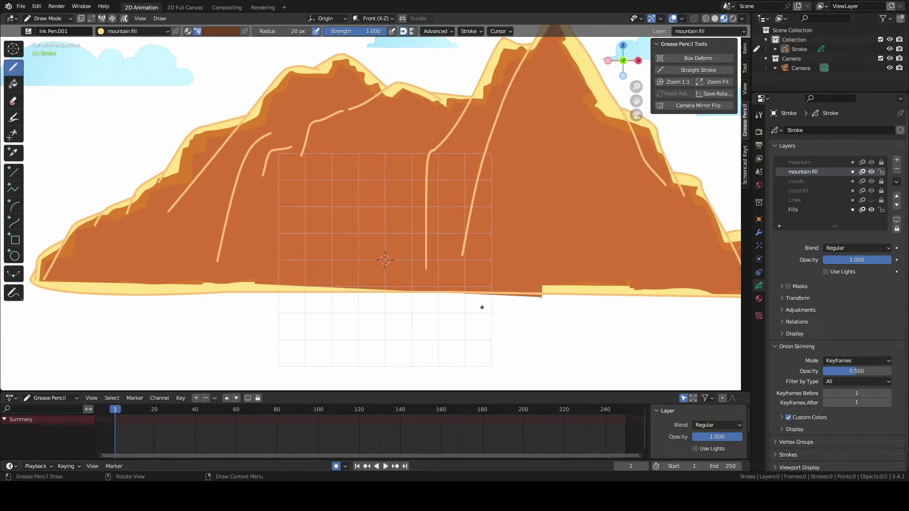
Switch the Stroke object from Draw Mode through Edit Mode to Sculpt Mode and choose the Smooth brush
scroll(482, 308, up, 1)
drag(636, 102, 487, 199)
scroll(408, 176, up, 2)
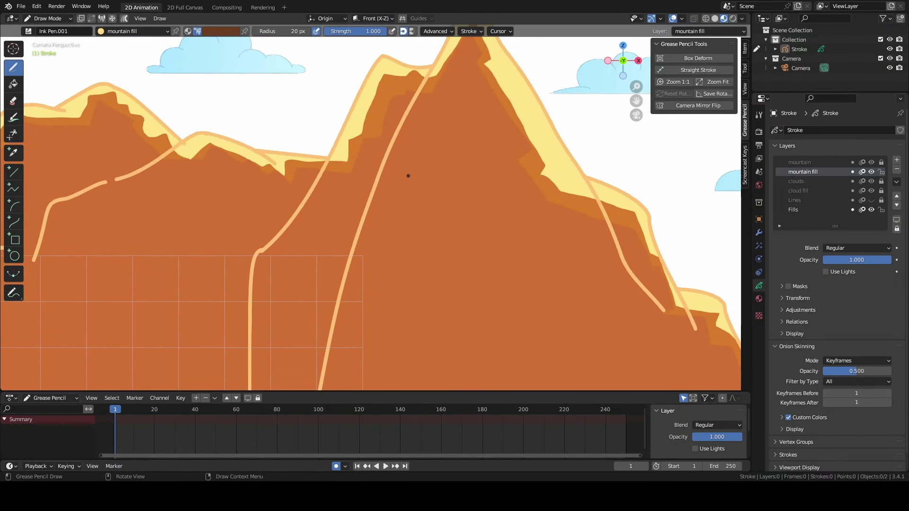
scroll(408, 175, up, 1)
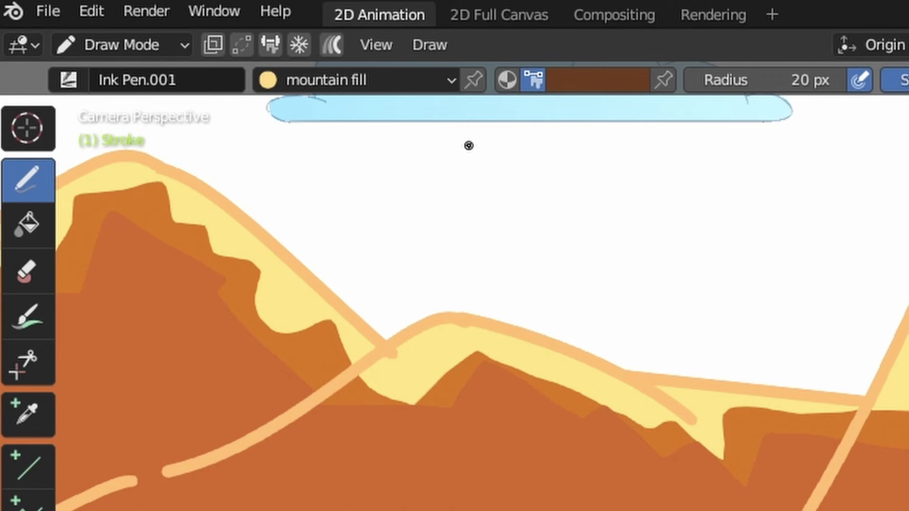
click(47, 18)
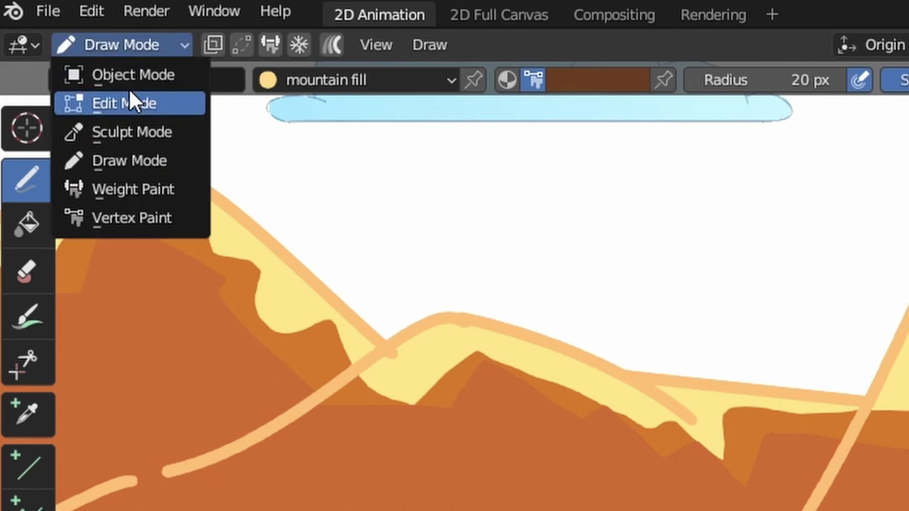
click(50, 38)
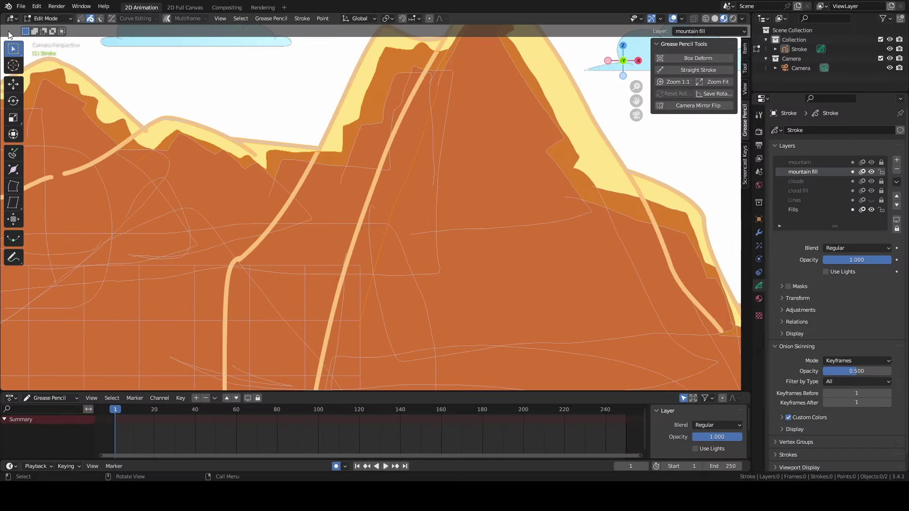
click(41, 17)
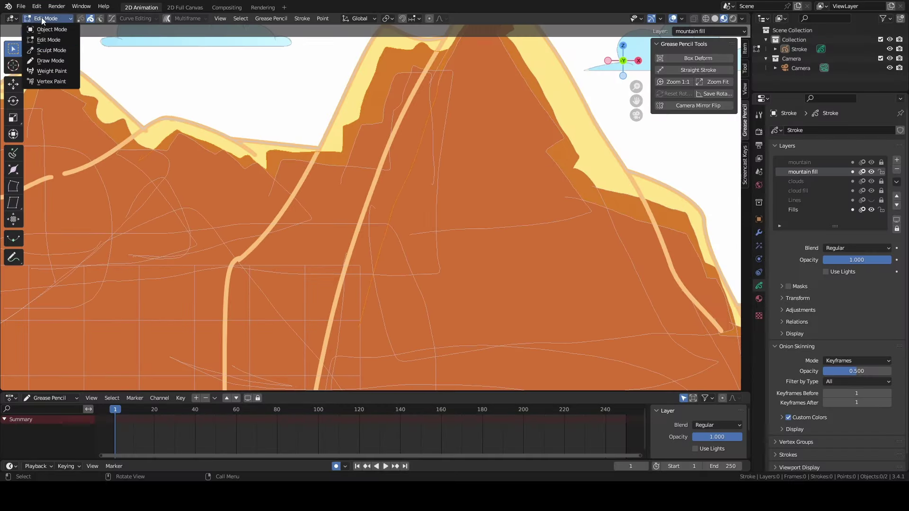
click(47, 50)
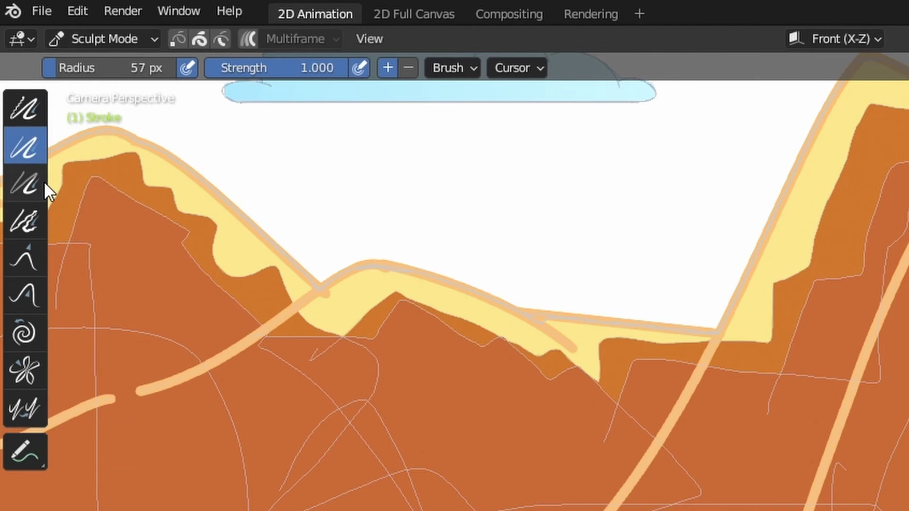
click(25, 108)
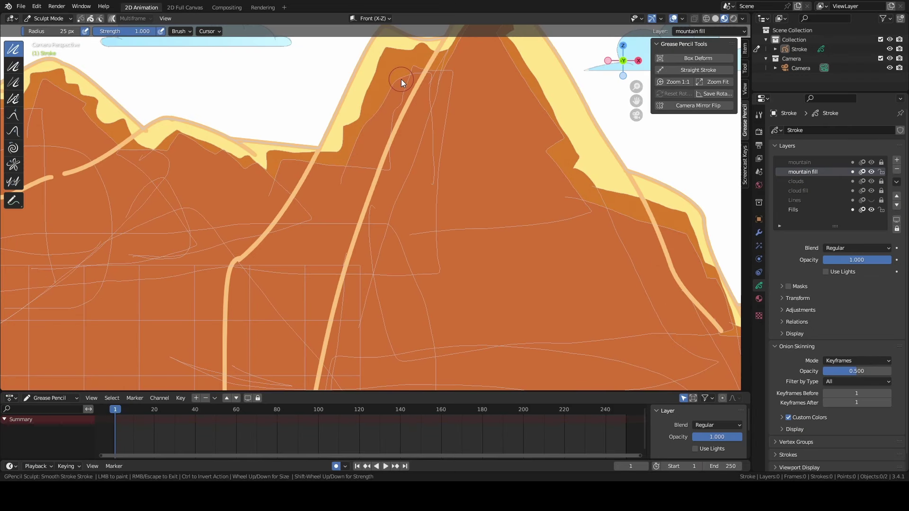
Return to Edit Mode, select all the strokes on the mountain fill layer, and go back to Sculpt Mode
click(48, 19)
click(47, 37)
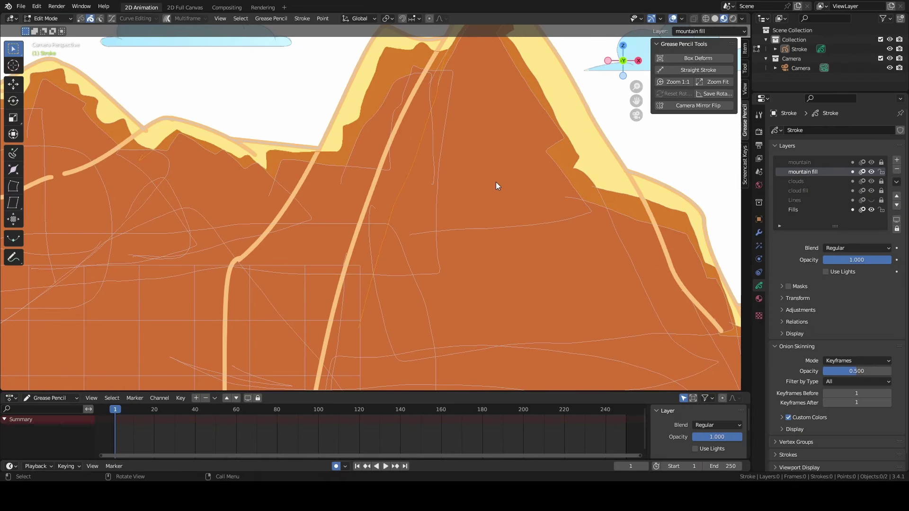
click(44, 18)
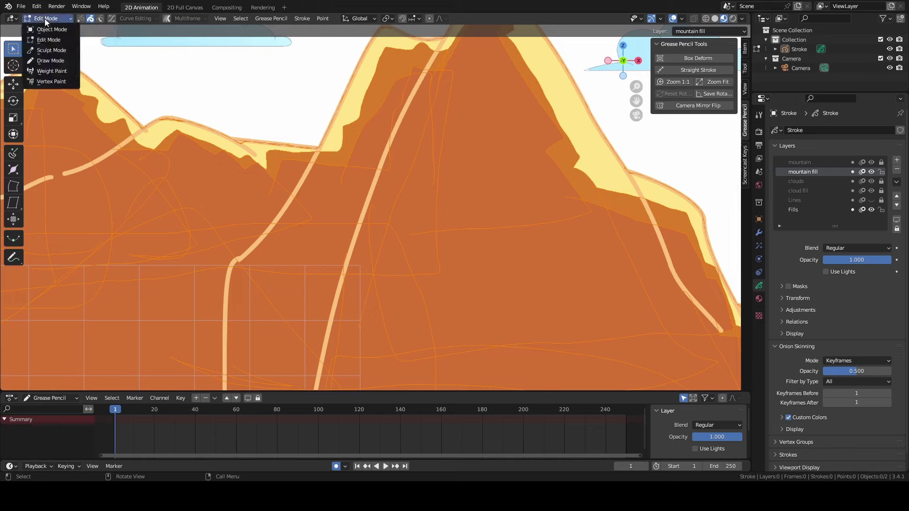
click(48, 59)
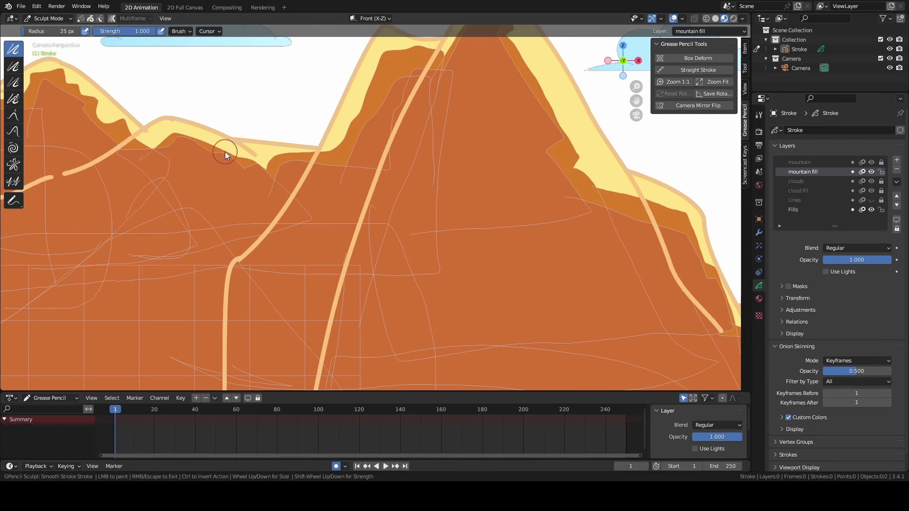
Smooth the jagged shading edges along the left peak and middle ridge with a 25 px brush at strength 1.000
drag(253, 169, 237, 164)
mouse_move(103, 132)
mouse_down()
mouse_move(115, 122)
mouse_move(107, 114)
mouse_up()
mouse_move(99, 108)
mouse_down()
mouse_move(78, 86)
mouse_move(33, 73)
mouse_move(63, 95)
mouse_up()
mouse_move(71, 100)
mouse_down()
mouse_move(113, 153)
mouse_move(180, 168)
mouse_up()
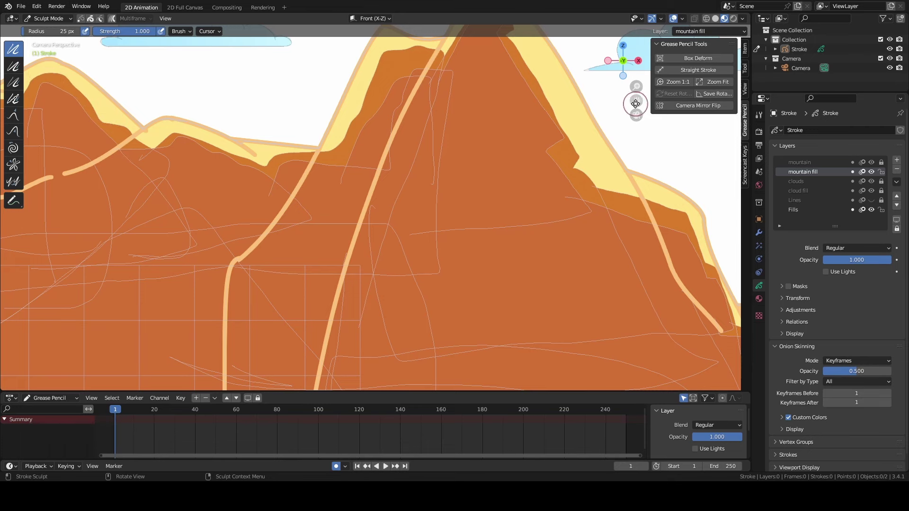
Smooth the jagged shading edges around the tall peak and down onto its right shoulder
drag(636, 102, 496, 179)
drag(309, 124, 324, 106)
drag(359, 72, 370, 114)
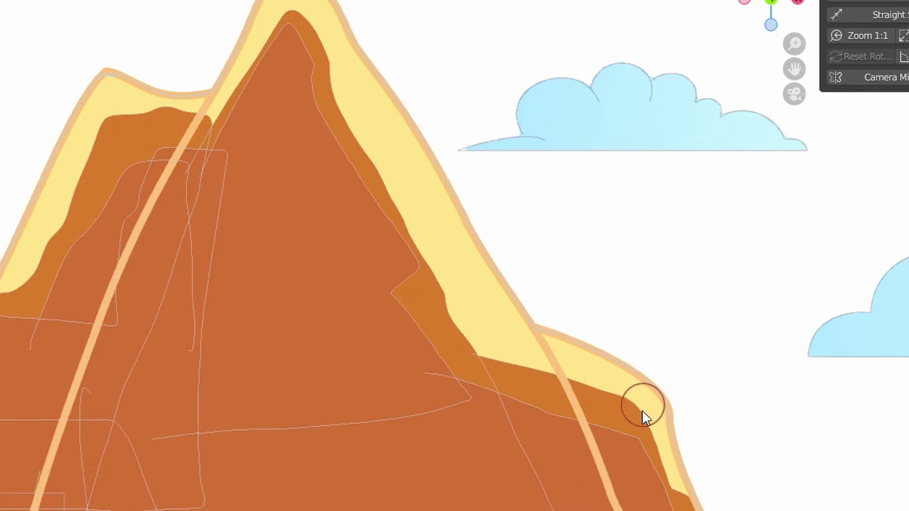
mouse_move(642, 410)
mouse_down()
mouse_move(669, 503)
mouse_move(683, 496)
mouse_up()
Smooth the shading edges down the stepped right slope to the mountain's far right tip
mouse_move(794, 71)
mouse_down()
mouse_move(375, 144)
mouse_move(405, 175)
mouse_move(461, 184)
mouse_move(480, 198)
mouse_move(504, 246)
mouse_move(475, 215)
mouse_move(410, 180)
mouse_move(527, 298)
mouse_move(520, 305)
mouse_move(566, 315)
mouse_up()
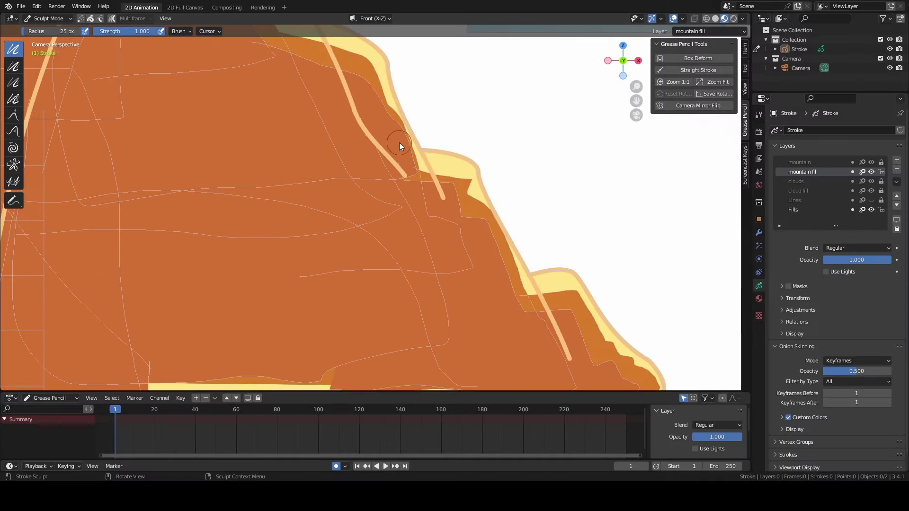
mouse_move(609, 351)
mouse_down()
mouse_move(589, 367)
mouse_move(605, 367)
mouse_move(586, 349)
mouse_up()
drag(635, 101, 440, 25)
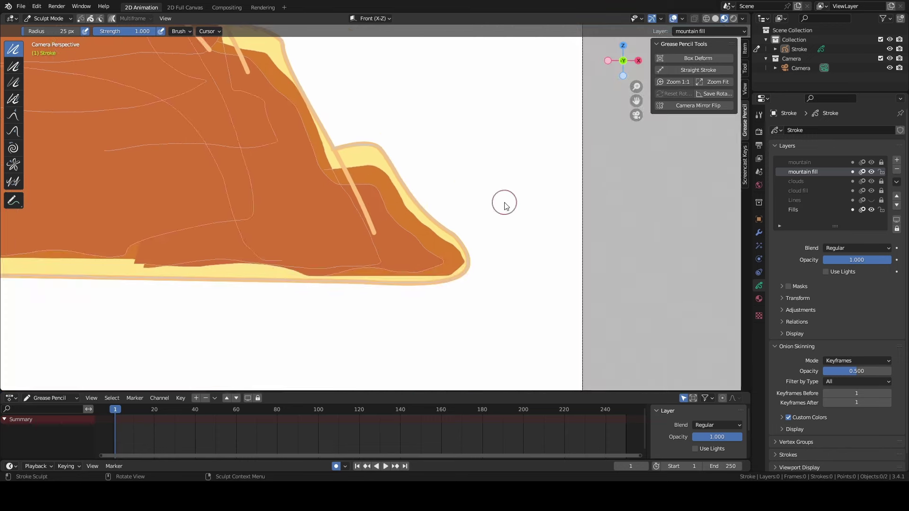
mouse_move(427, 224)
mouse_down()
mouse_move(463, 261)
mouse_move(435, 263)
mouse_up()
Switch to Draw Mode and draw dark brown rock cracks under the left peak with Ink Pen.001 at 20 px on the mountain fill layer
drag(631, 104, 480, 57)
scroll(339, 211, up, 2)
scroll(248, 134, down, 2)
drag(631, 89, 444, 180)
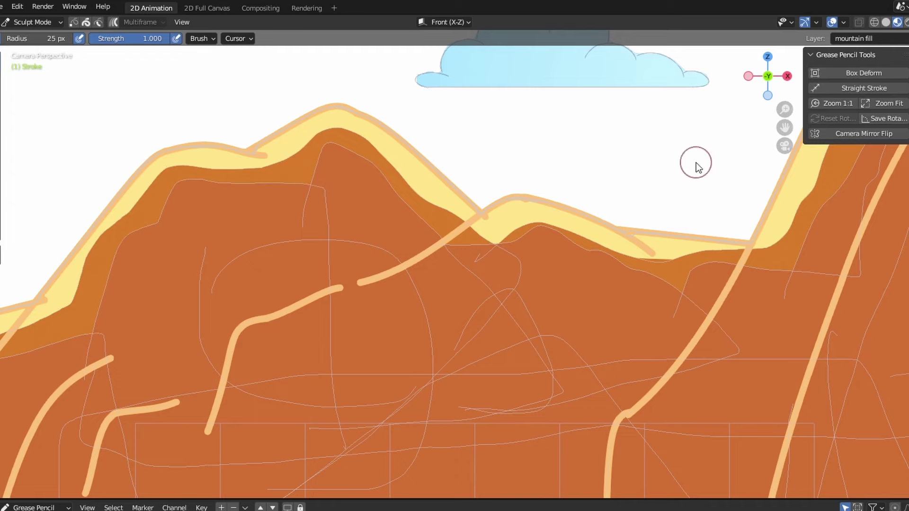
drag(777, 125, 266, 404)
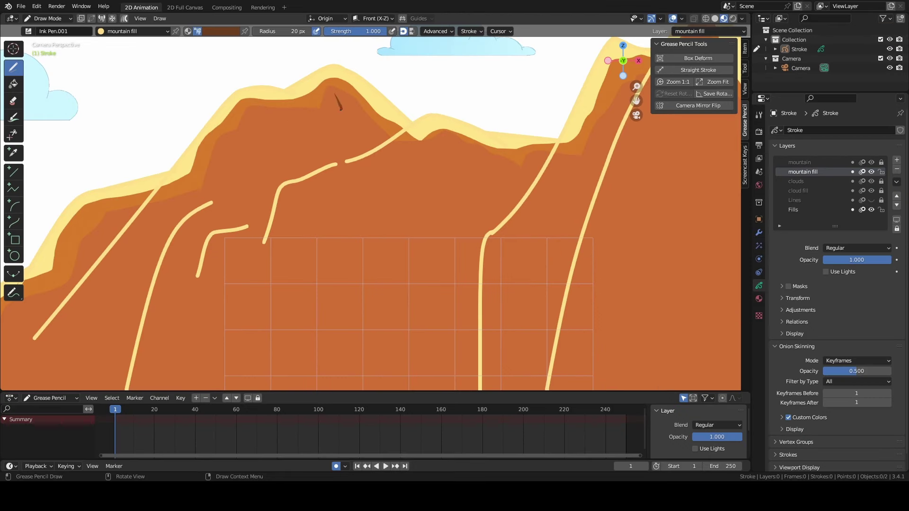
mouse_move(339, 111)
mouse_down()
mouse_move(332, 136)
mouse_move(330, 121)
mouse_move(337, 132)
mouse_up()
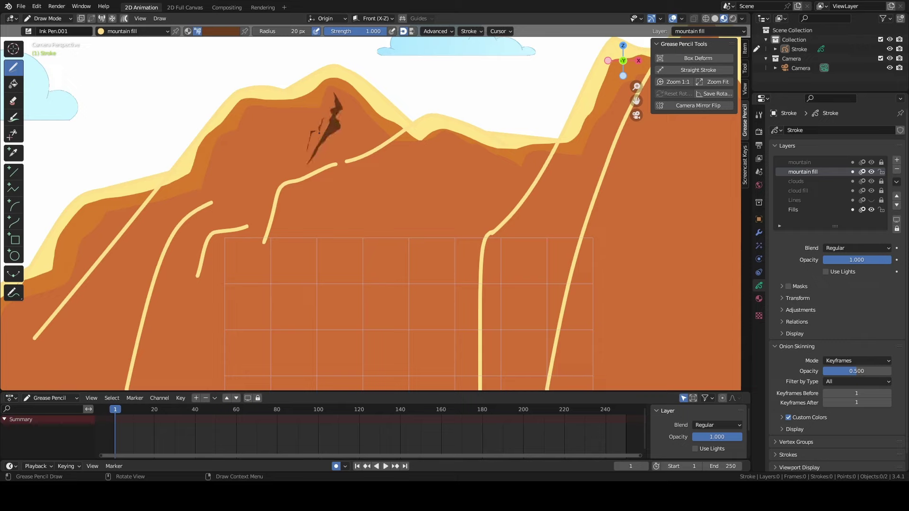
scroll(377, 208, down, 4)
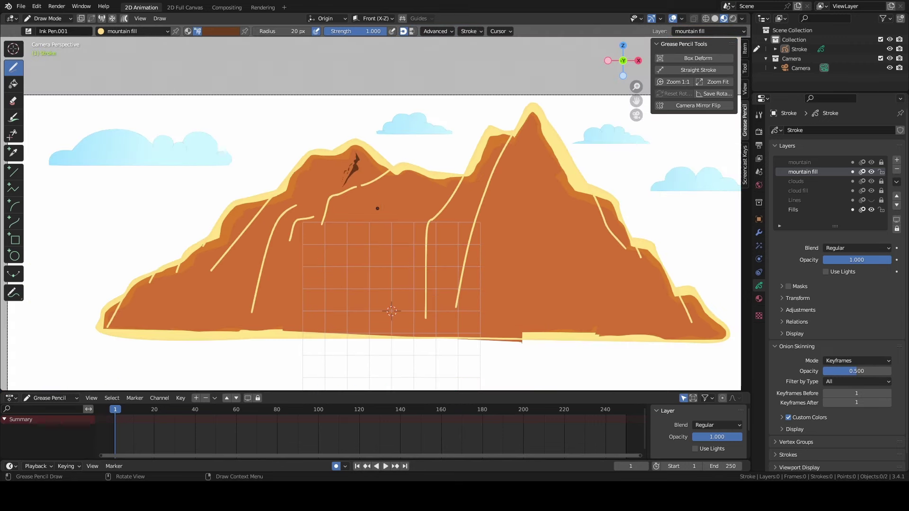
scroll(402, 168, up, 4)
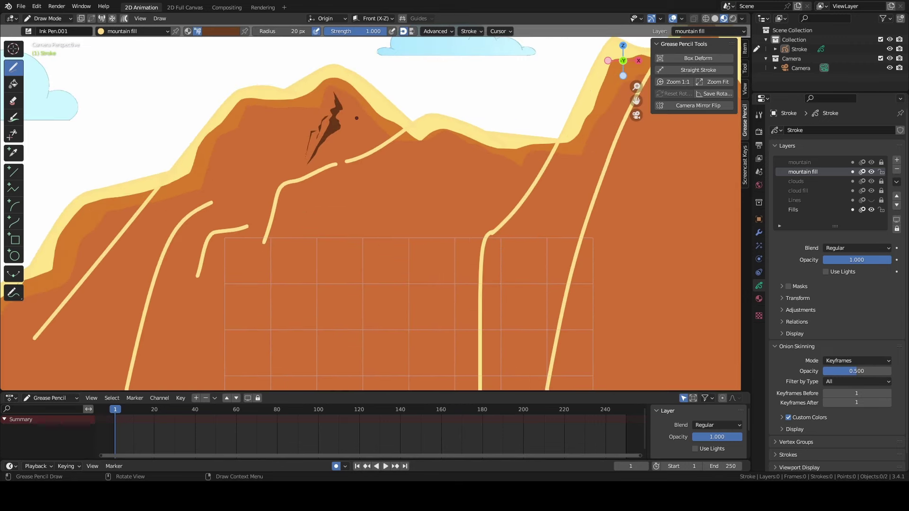
mouse_move(359, 119)
mouse_down()
mouse_move(386, 138)
mouse_move(354, 113)
mouse_move(365, 151)
mouse_move(353, 113)
mouse_up()
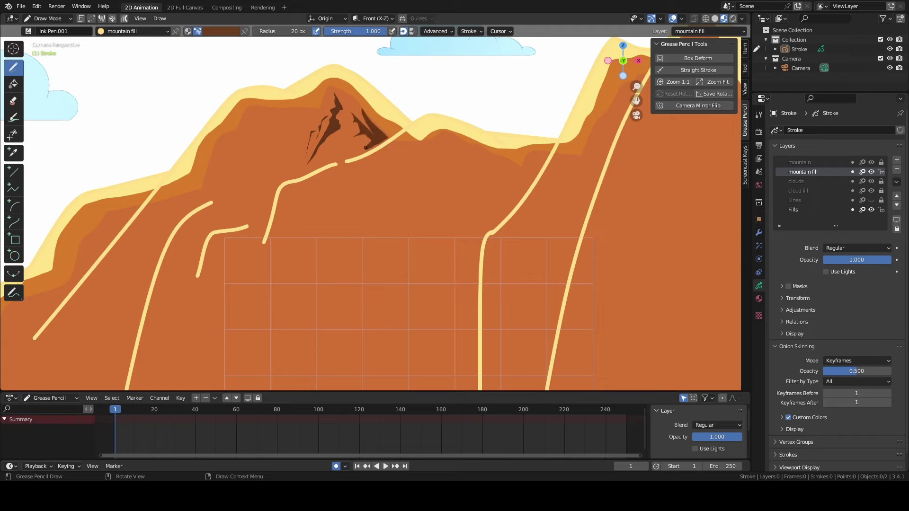
Draw a further dark brown crack along the ridge line running down beneath the left peak
scroll(308, 184, down, 5)
scroll(308, 186, up, 5)
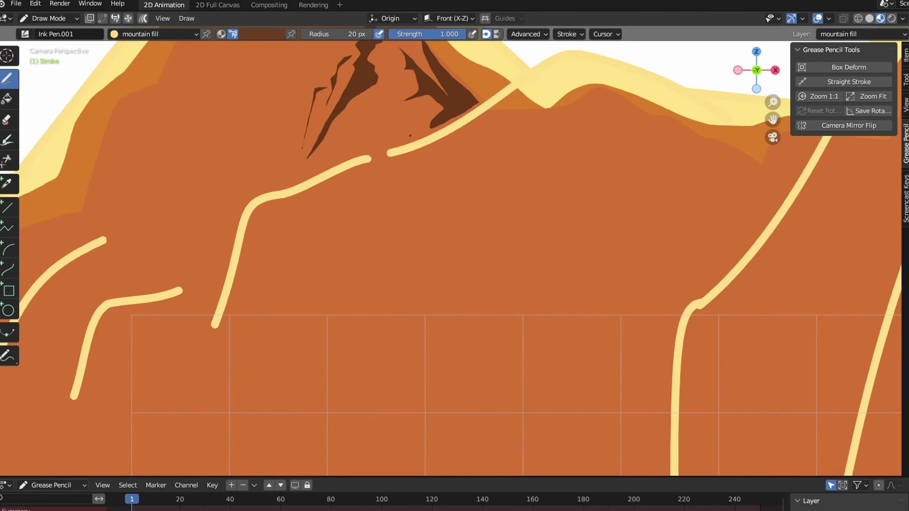
drag(480, 100, 388, 157)
scroll(503, 85, down, 6)
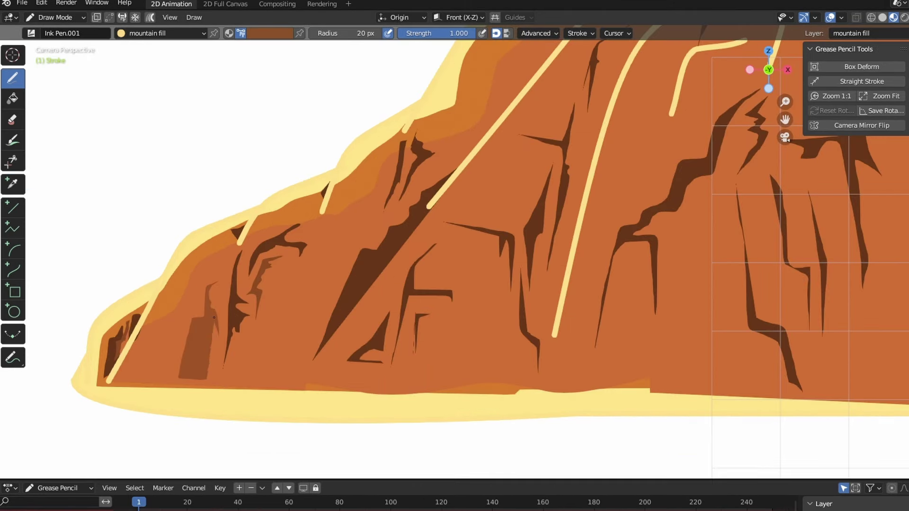
Add lighter brown shadow shapes beside the dark cracks on the mountain's lower left slope
mouse_move(214, 318)
mouse_down()
mouse_move(196, 367)
mouse_move(222, 381)
mouse_up()
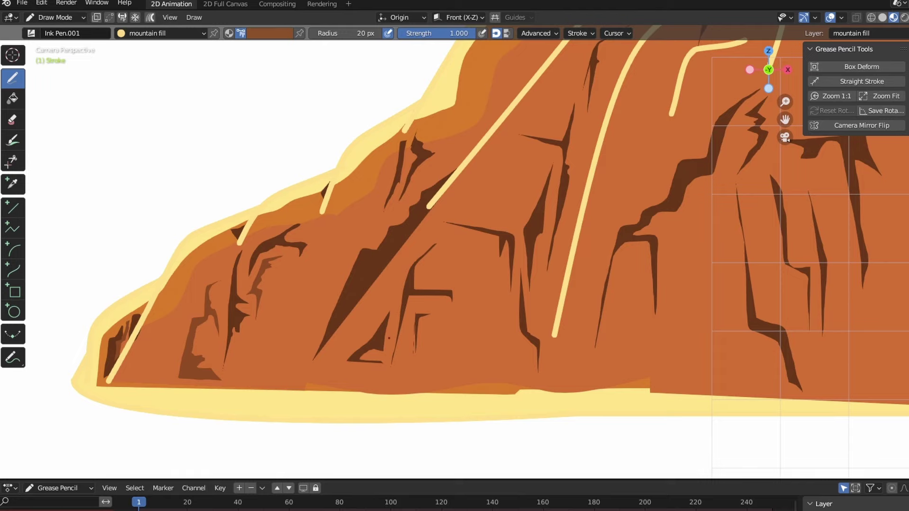
mouse_move(388, 338)
mouse_down()
mouse_move(399, 289)
mouse_move(404, 333)
mouse_up()
drag(515, 281, 526, 305)
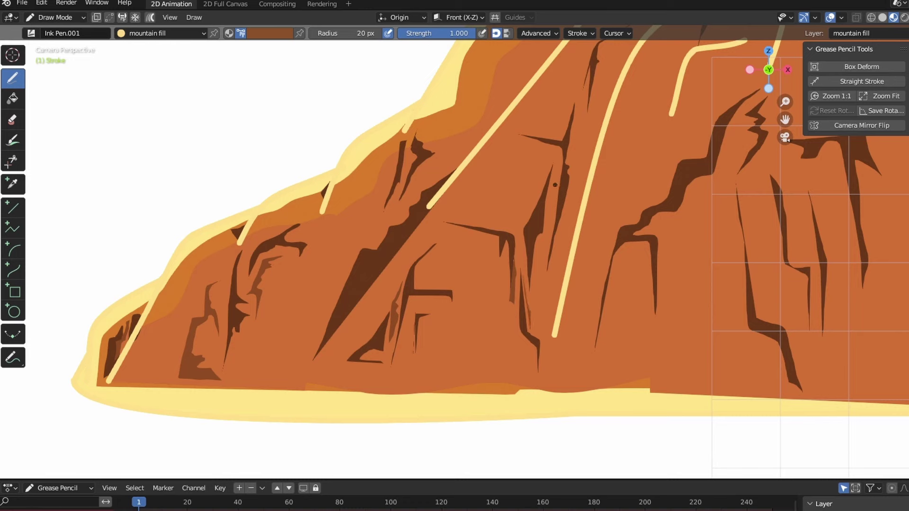
Add lighter brown shadow shapes around the cracks in the lower middle, including a jagged one beyond the horizontal cracks
scroll(501, 230, down, 2)
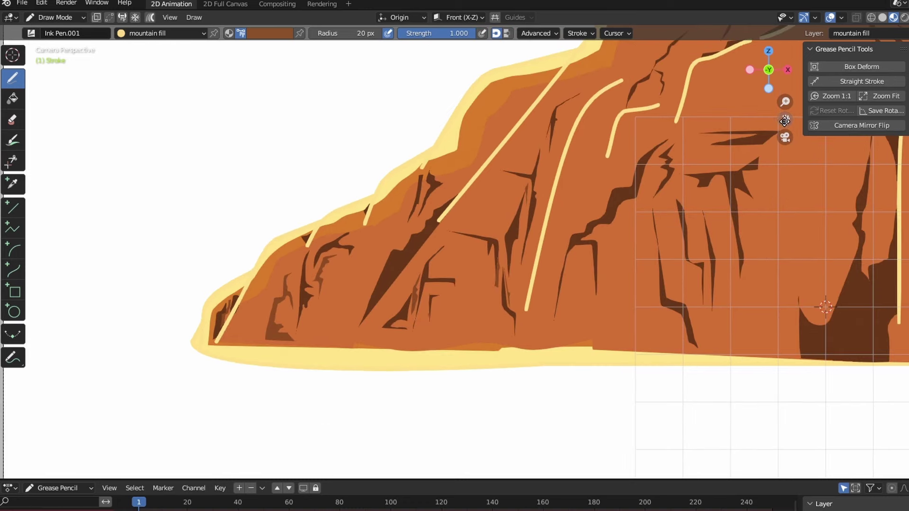
drag(784, 119, 594, 146)
scroll(418, 272, up, 1)
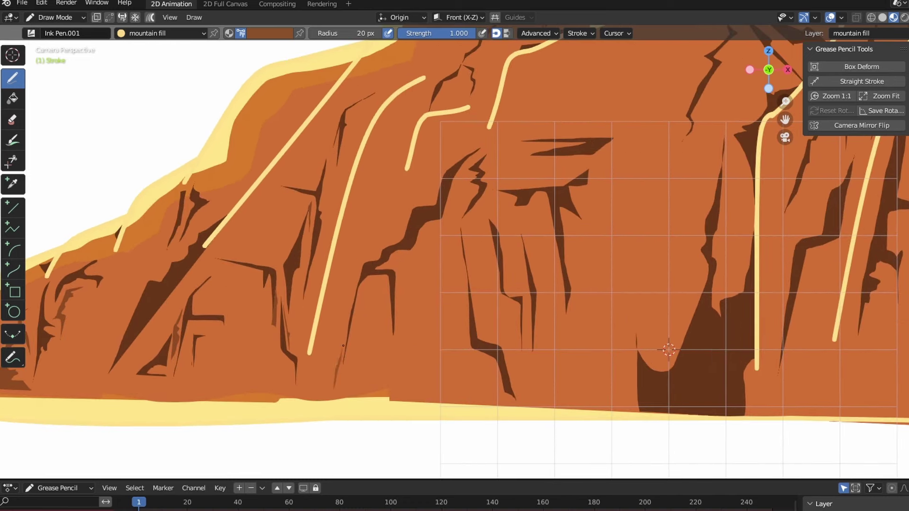
drag(343, 345, 349, 337)
drag(398, 299, 410, 380)
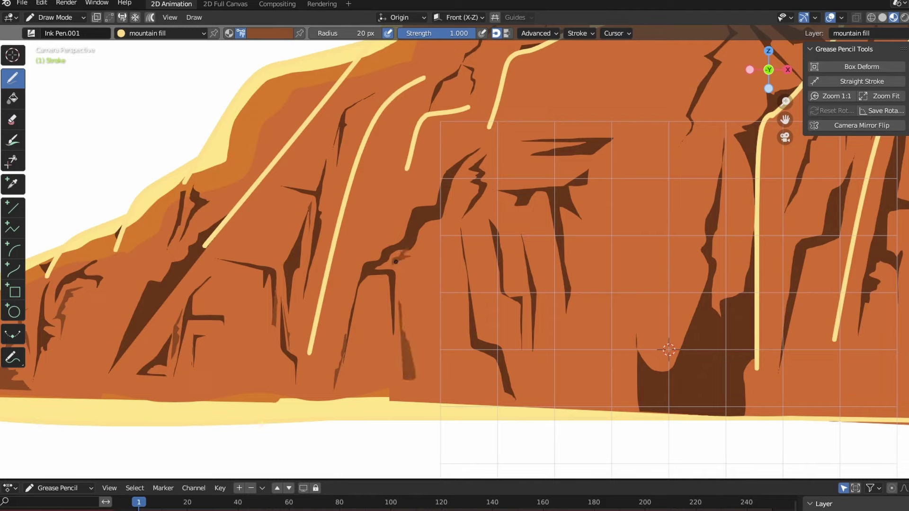
drag(467, 174, 490, 142)
drag(505, 217, 518, 241)
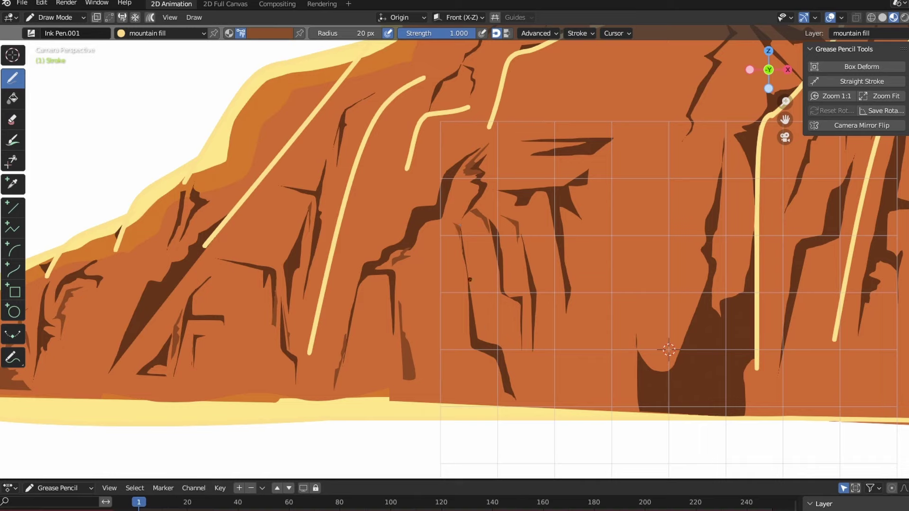
mouse_move(592, 169)
mouse_down()
mouse_move(631, 142)
mouse_move(663, 136)
mouse_up()
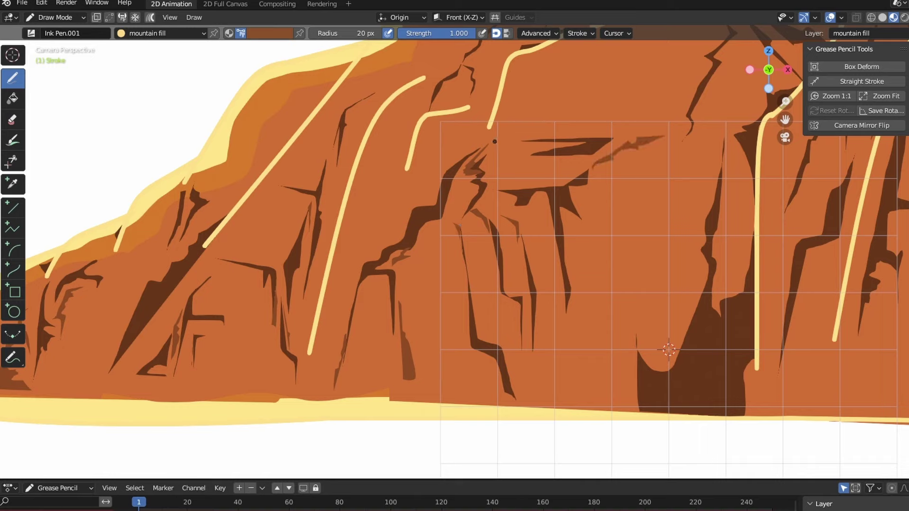
Add lighter brown shadow shapes beside the cracks below the left peak and the middle ridge
scroll(503, 179, down, 2)
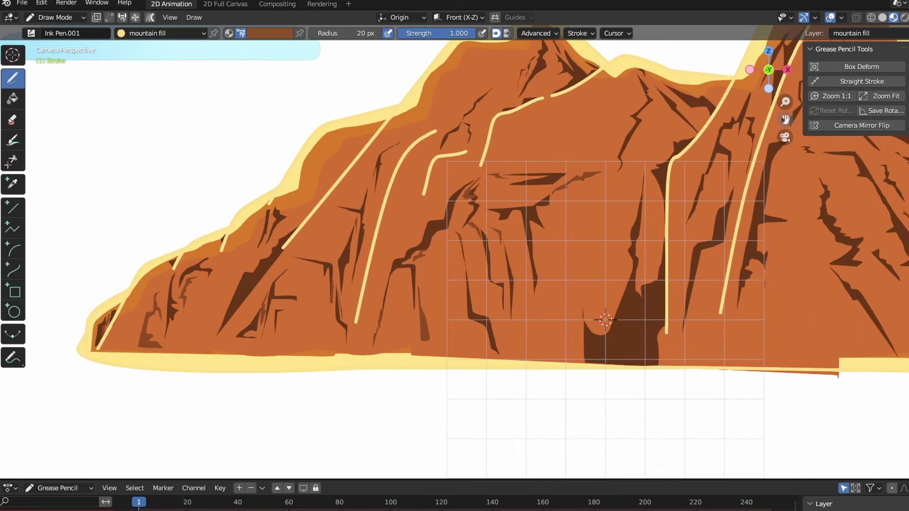
drag(784, 119, 675, 202)
scroll(481, 215, up, 3)
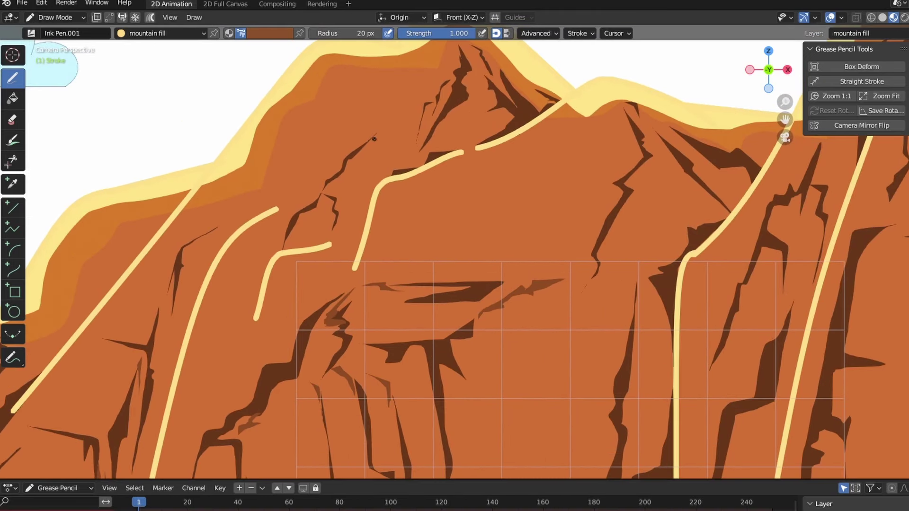
drag(394, 121, 430, 92)
drag(271, 256, 282, 246)
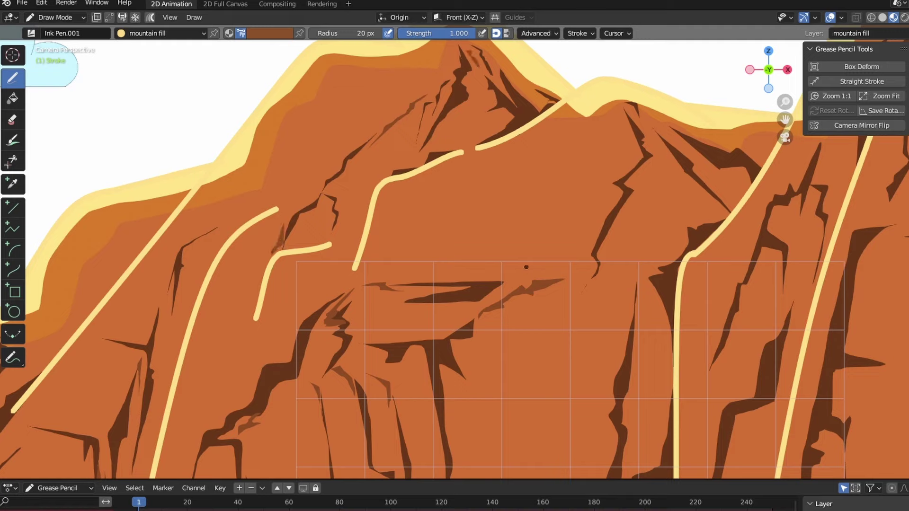
drag(527, 267, 596, 186)
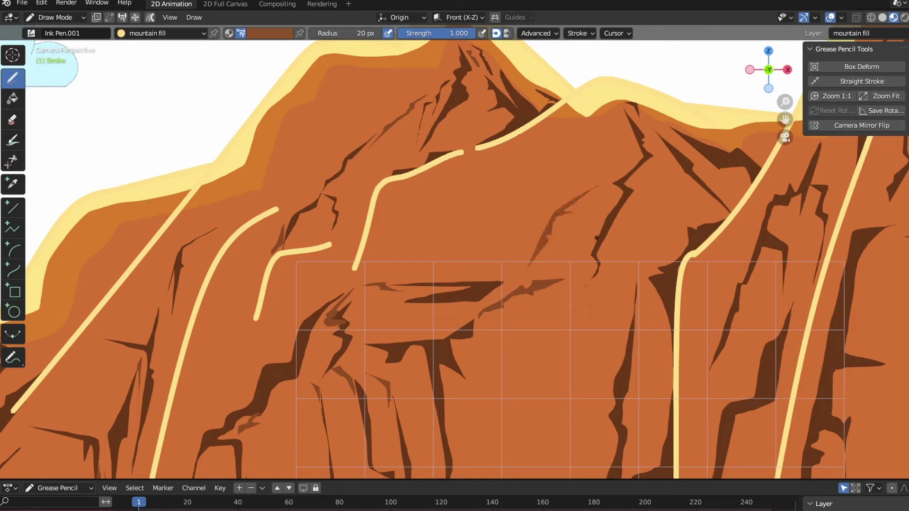
drag(642, 122, 703, 197)
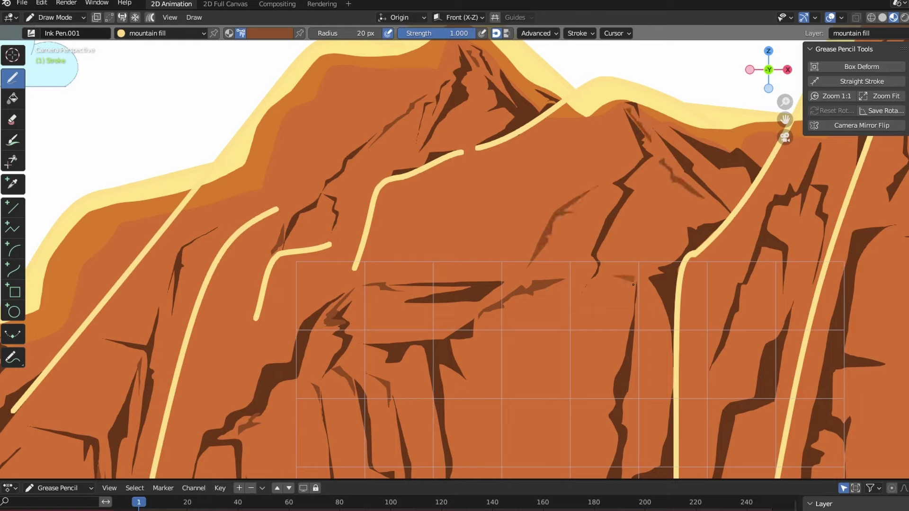
drag(608, 279, 599, 279)
Add lighter brown shadow shapes at the tip of the tall peak and among the cracks on its upper face
scroll(653, 308, down, 4)
scroll(776, 132, up, 1)
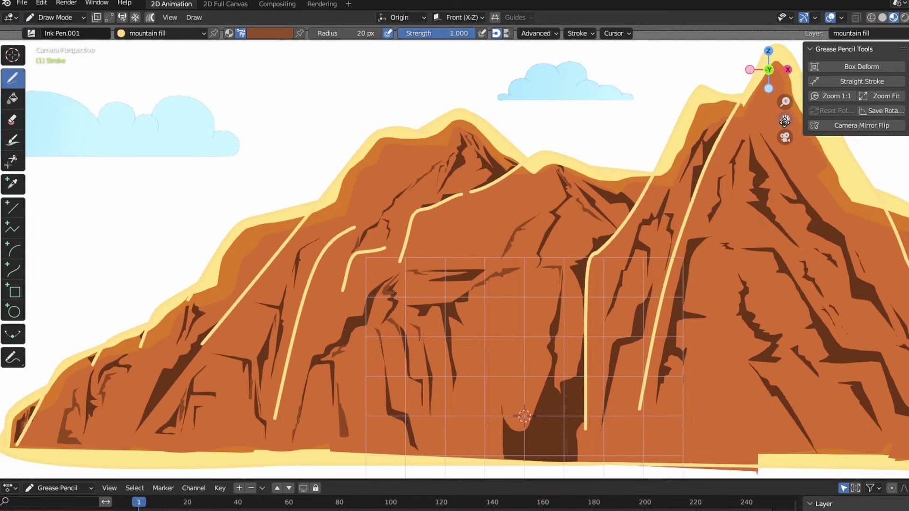
drag(785, 123, 630, 93)
shift+middle_drag(630, 93, 555, 181)
scroll(531, 208, up, 2)
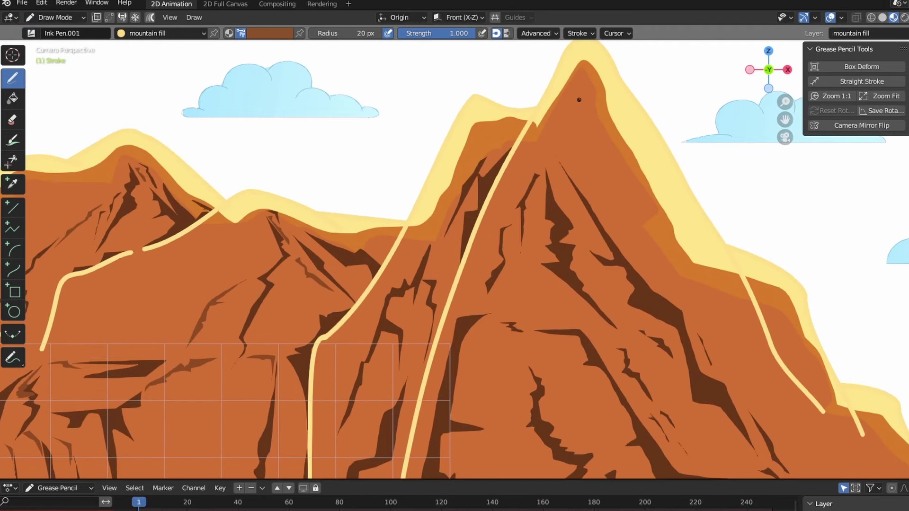
mouse_move(579, 88)
mouse_down()
mouse_move(563, 142)
mouse_move(573, 166)
mouse_move(574, 102)
mouse_up()
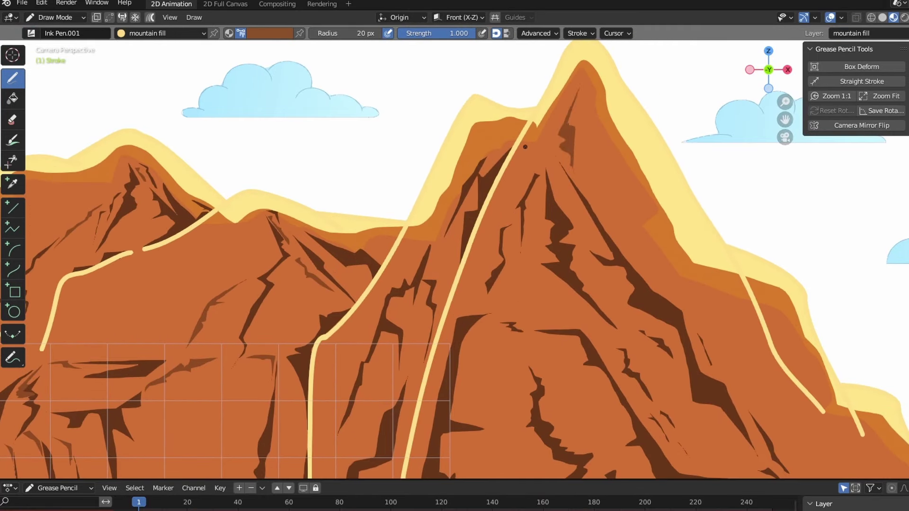
mouse_move(526, 147)
mouse_down()
mouse_move(552, 124)
mouse_move(526, 148)
mouse_move(544, 160)
mouse_up()
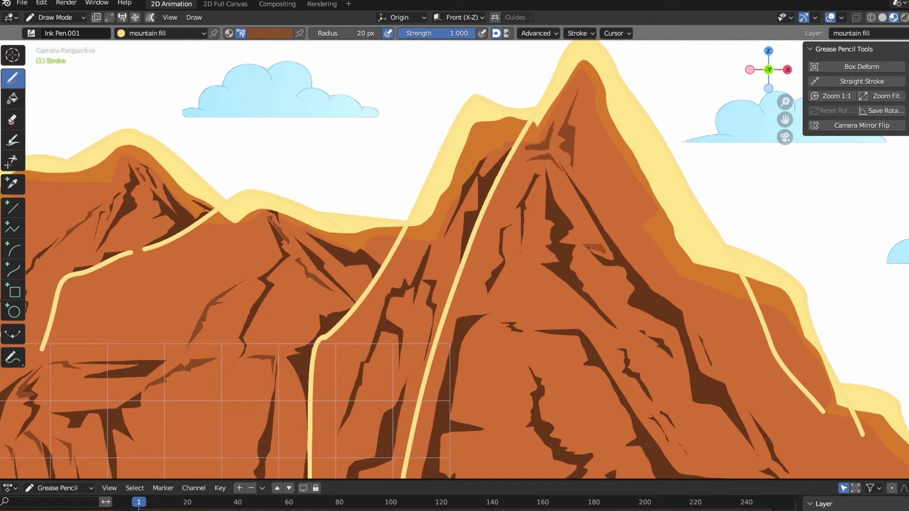
drag(589, 247, 567, 247)
drag(498, 318, 524, 326)
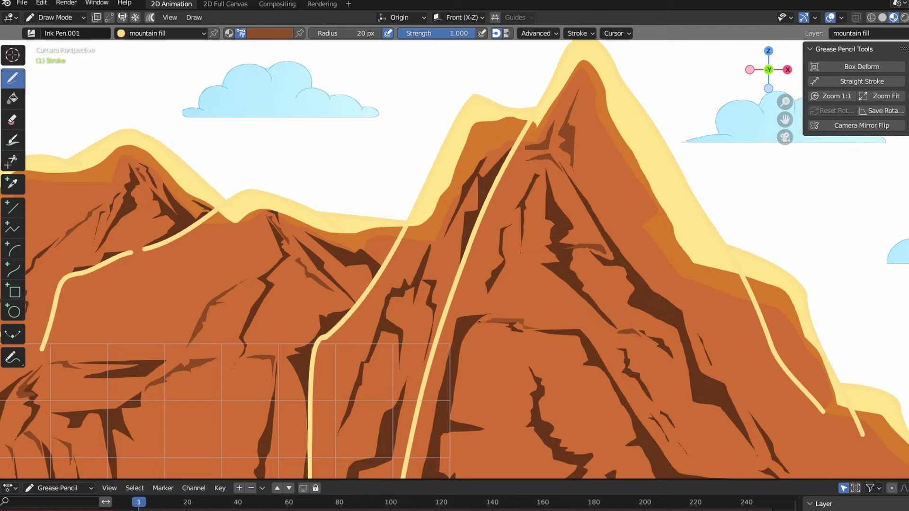
Add lighter brown shadow shapes among the cracks on the tall peak's lower face and beside the large dark patch
scroll(588, 338, down, 2)
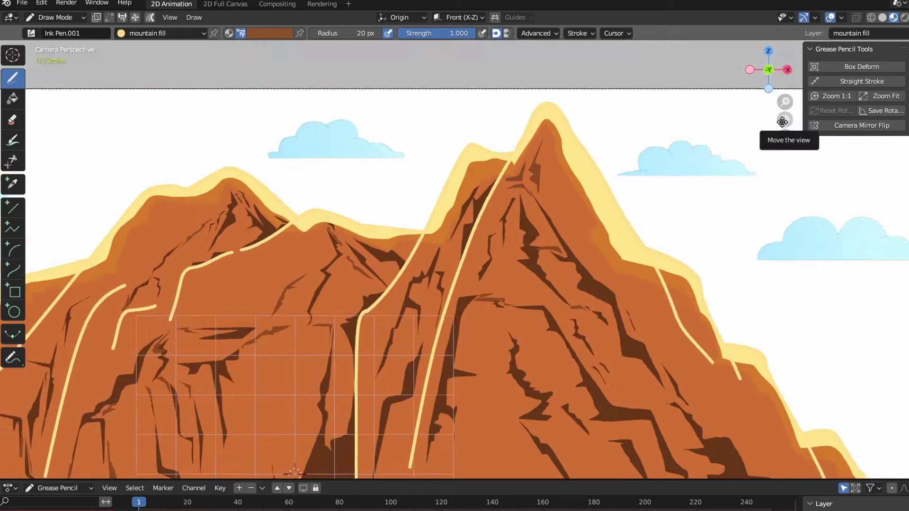
drag(784, 120, 684, 27)
scroll(611, 298, up, 1)
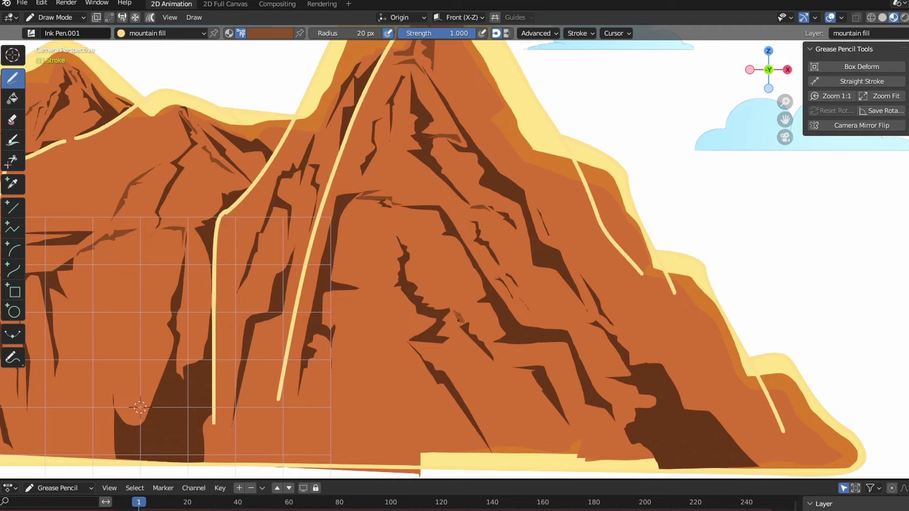
drag(499, 364, 521, 374)
mouse_move(604, 391)
mouse_down()
mouse_move(624, 401)
mouse_move(618, 406)
mouse_up()
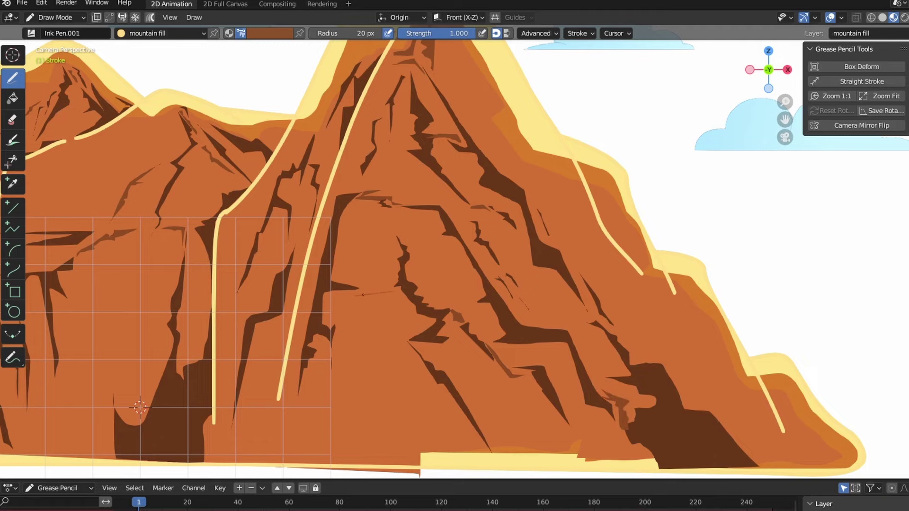
drag(368, 289, 392, 291)
drag(454, 342, 500, 389)
Draw lighter brown crack shapes on the outer right slope, next to the two stepped ledges
scroll(601, 293, down, 3)
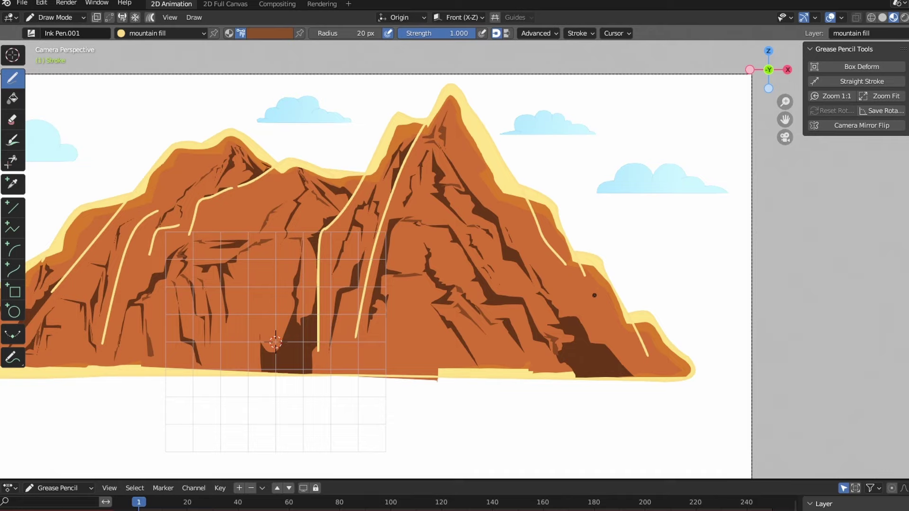
scroll(584, 230, up, 4)
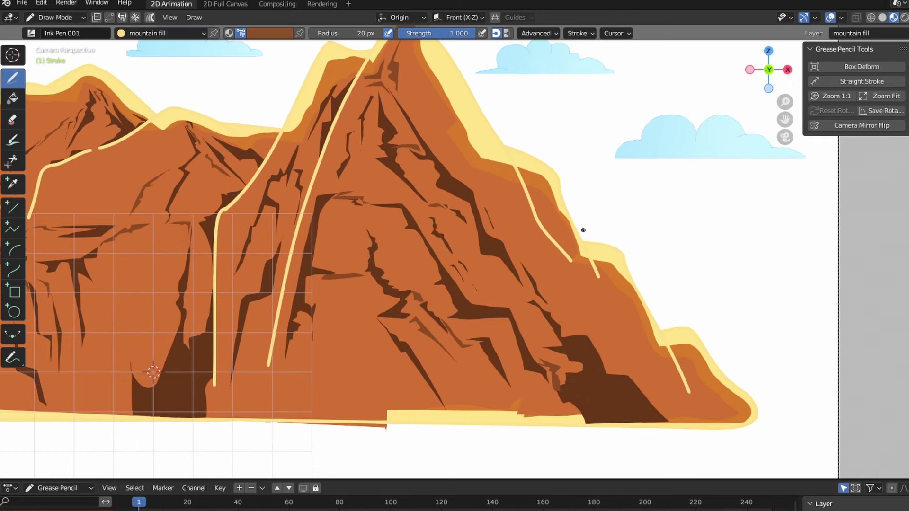
mouse_move(534, 256)
mouse_down()
mouse_move(581, 267)
mouse_move(528, 260)
mouse_up()
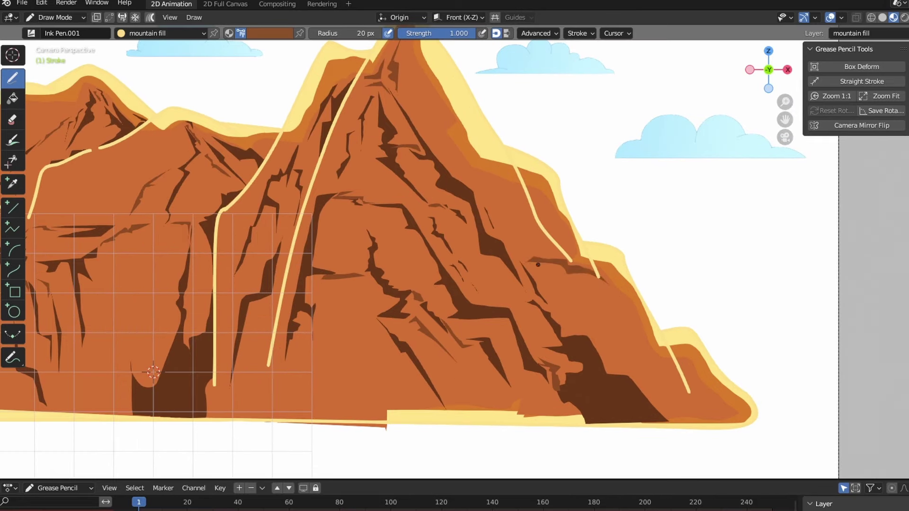
mouse_move(627, 350)
mouse_down()
mouse_move(698, 378)
mouse_move(616, 353)
mouse_up()
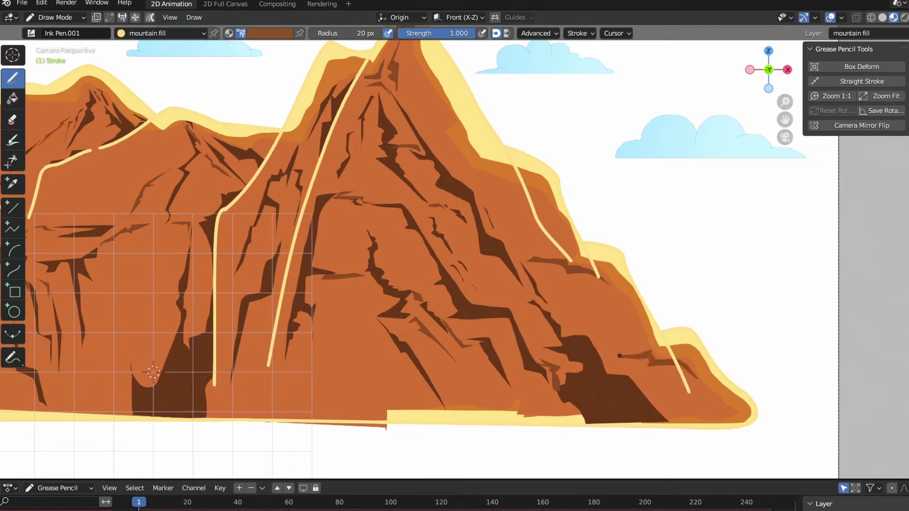
Draw lighter brown crack shapes down the outer right slope, between the upper and lower ledges and beside the dark crack above them
drag(598, 319, 614, 351)
drag(544, 290, 567, 299)
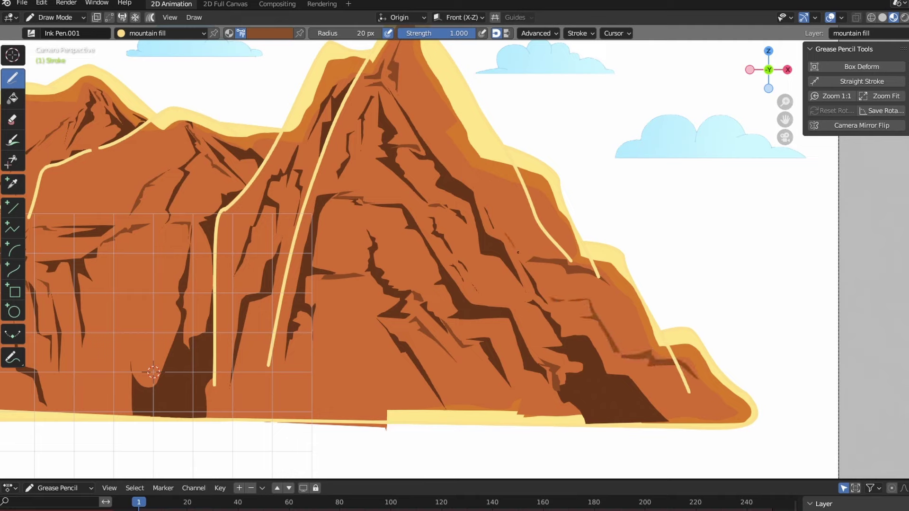
drag(524, 255, 496, 211)
scroll(482, 216, down, 3)
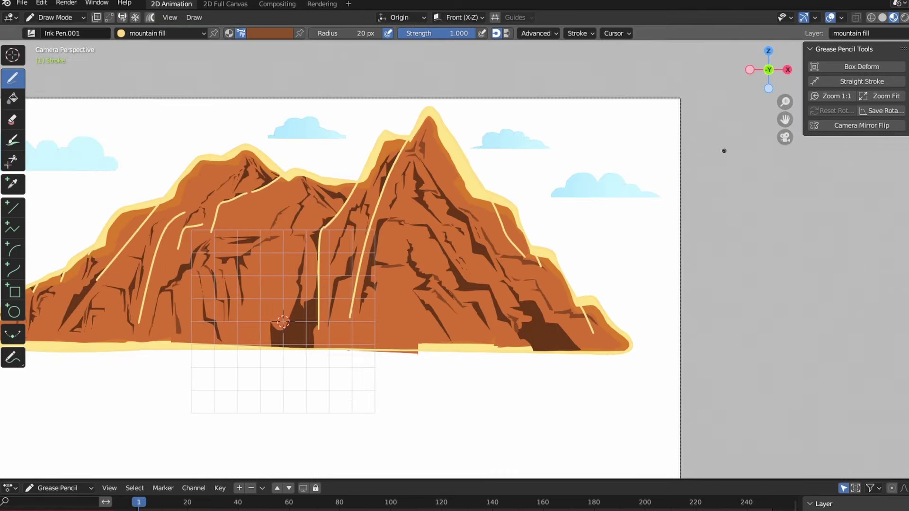
Add lighter brown crack shapes on the upper left slope, beside the long straight highlight and just below the left shoulder
drag(785, 119, 908, 85)
scroll(306, 215, up, 3)
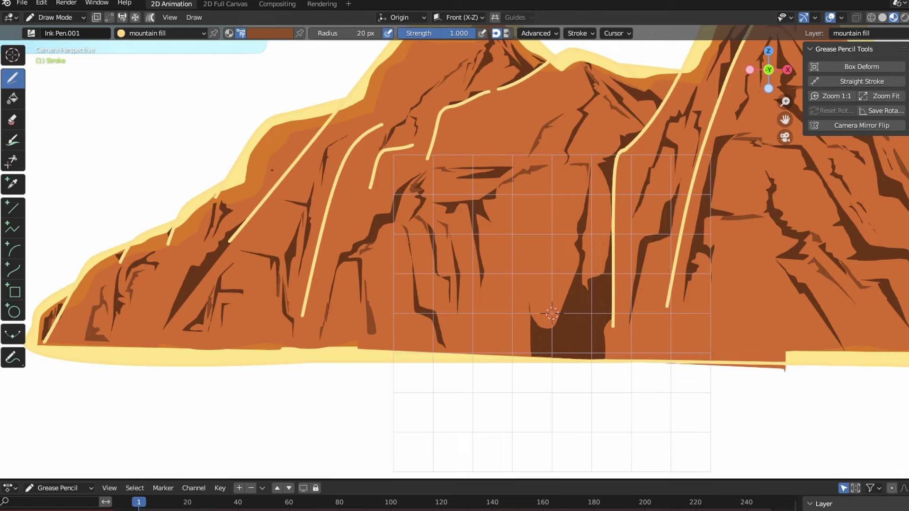
drag(285, 147, 275, 179)
mouse_move(385, 95)
mouse_down()
mouse_move(358, 129)
mouse_move(383, 97)
mouse_up()
drag(344, 133, 354, 121)
scroll(320, 199, down, 4)
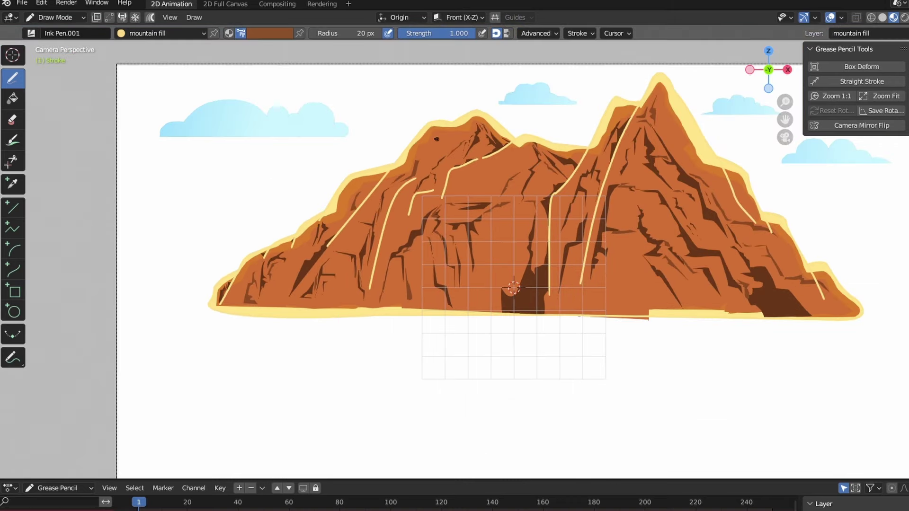
Draw lighter brown shadow shapes along the left peak's shoulder and beside the short curved highlight below it
scroll(485, 240, up, 6)
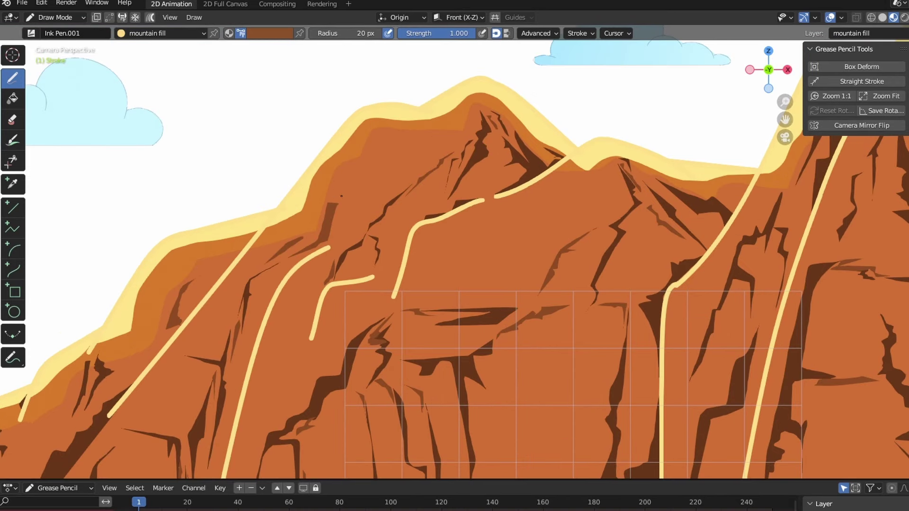
mouse_move(341, 196)
mouse_down()
mouse_move(342, 171)
mouse_move(372, 142)
mouse_up()
mouse_move(306, 331)
mouse_down()
mouse_move(321, 288)
mouse_move(287, 371)
mouse_move(307, 342)
mouse_up()
scroll(307, 342, down, 3)
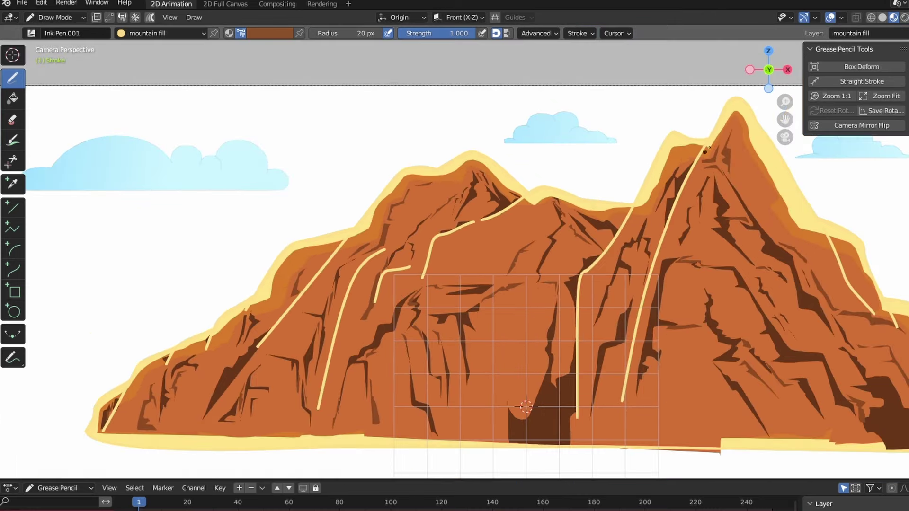
Add lighter brown shadow shapes beside the long highlight on the tall peak and the long curved highlight on the left slope
scroll(394, 191, up, 3)
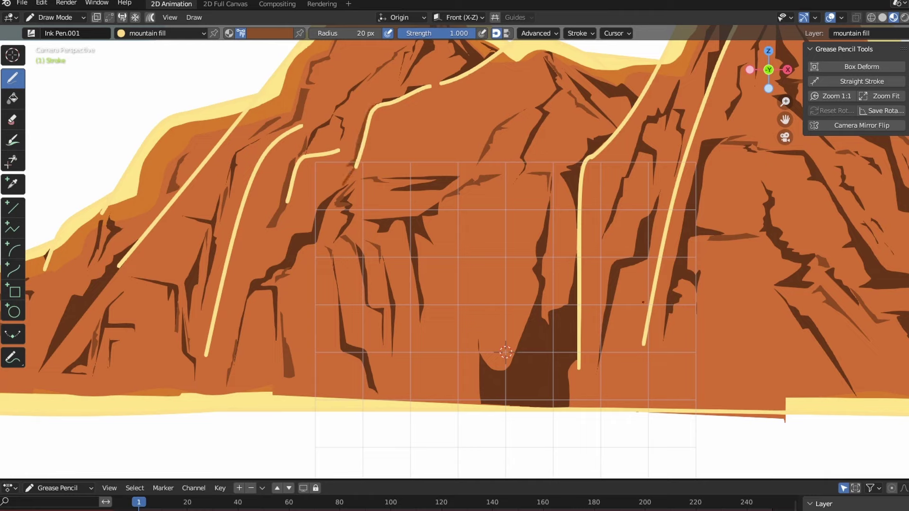
drag(642, 302, 682, 167)
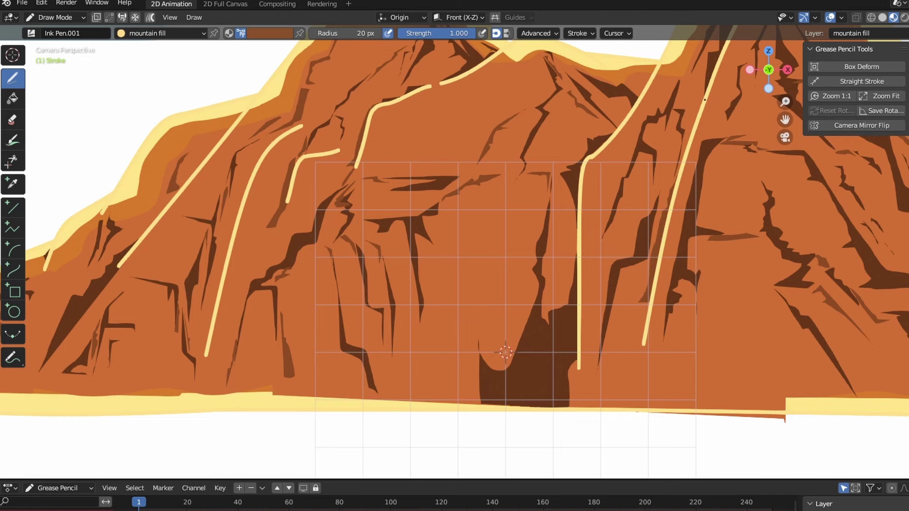
scroll(655, 235, down, 1)
drag(782, 119, 67, 117)
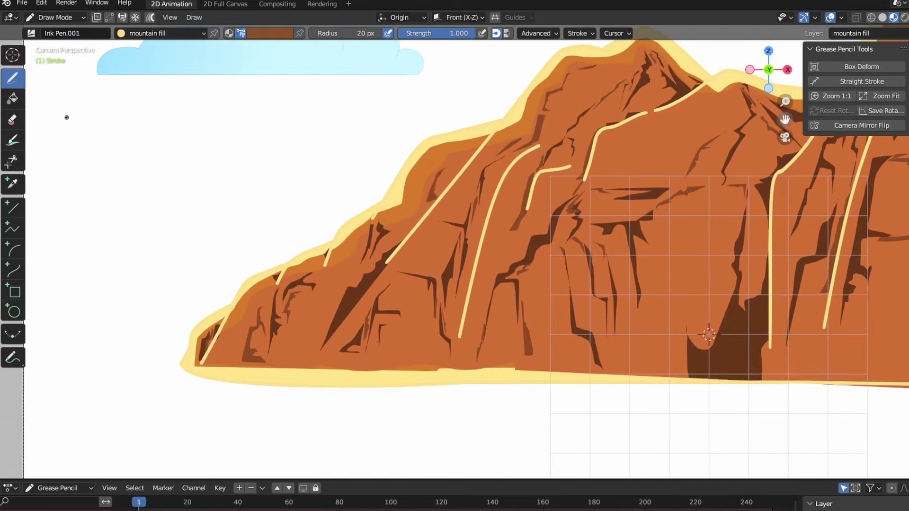
scroll(483, 207, up, 2)
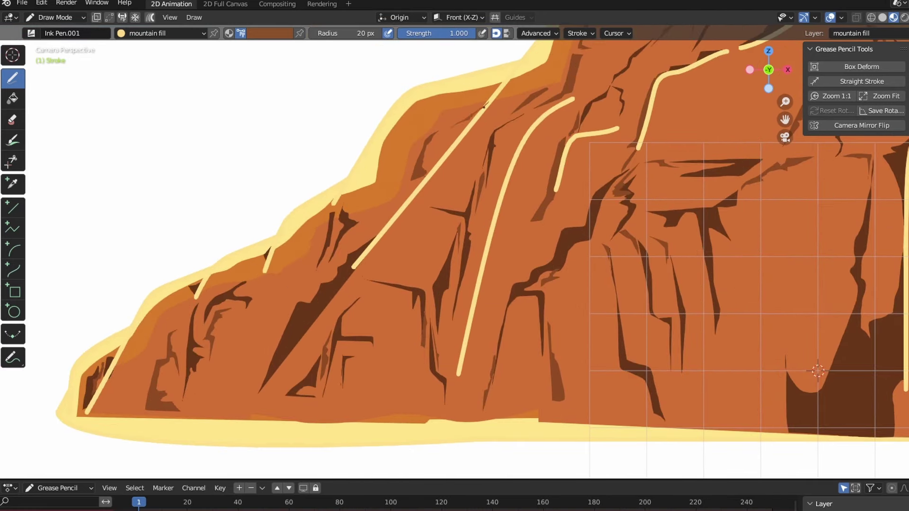
mouse_move(493, 213)
mouse_down()
mouse_move(538, 119)
mouse_move(495, 209)
mouse_up()
mouse_move(452, 374)
mouse_down()
mouse_move(483, 232)
mouse_move(455, 375)
mouse_up()
scroll(482, 313, down, 3)
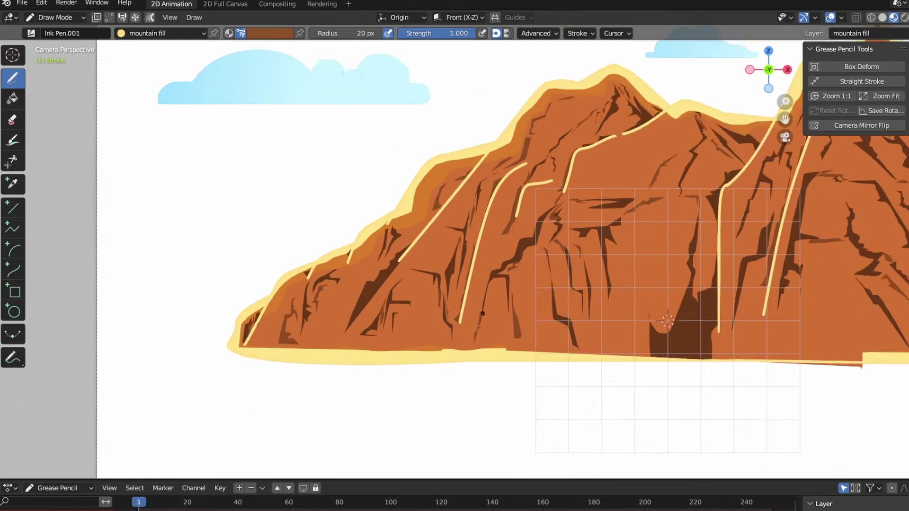
Add small lighter brown shapes among the dark cracks on the lower face of the left slope
scroll(482, 313, down, 2)
drag(782, 121, 742, 131)
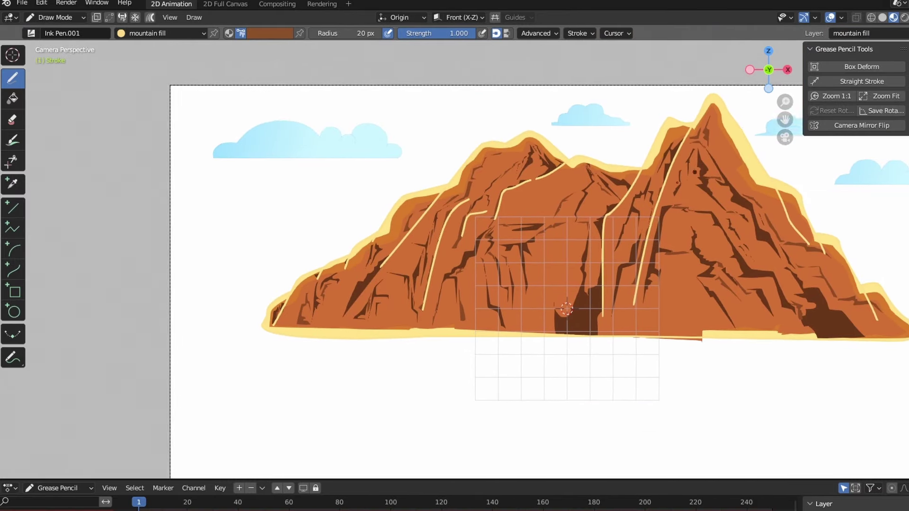
scroll(566, 309, up, 5)
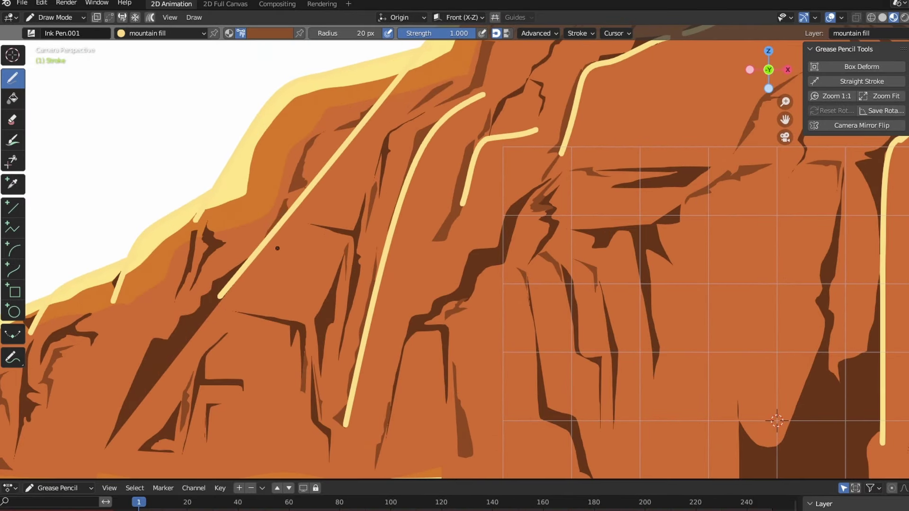
scroll(265, 279, down, 2)
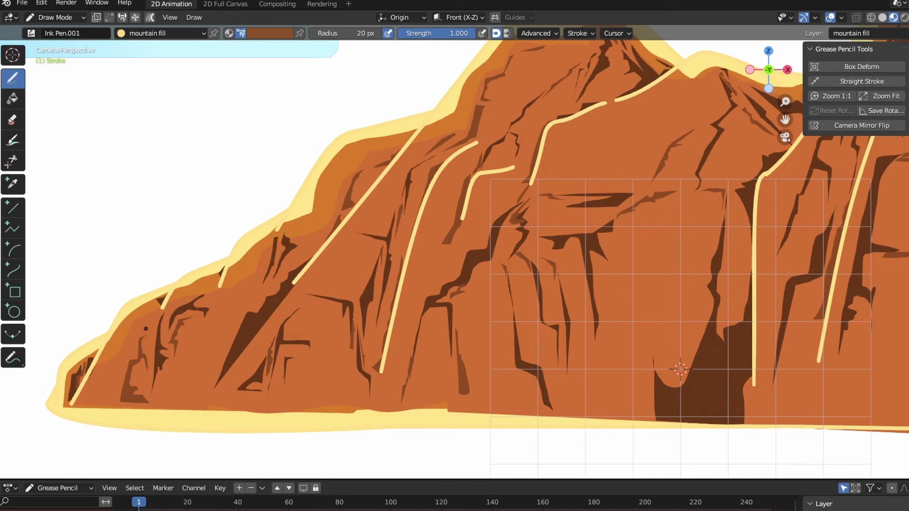
drag(146, 329, 212, 358)
drag(210, 396, 195, 365)
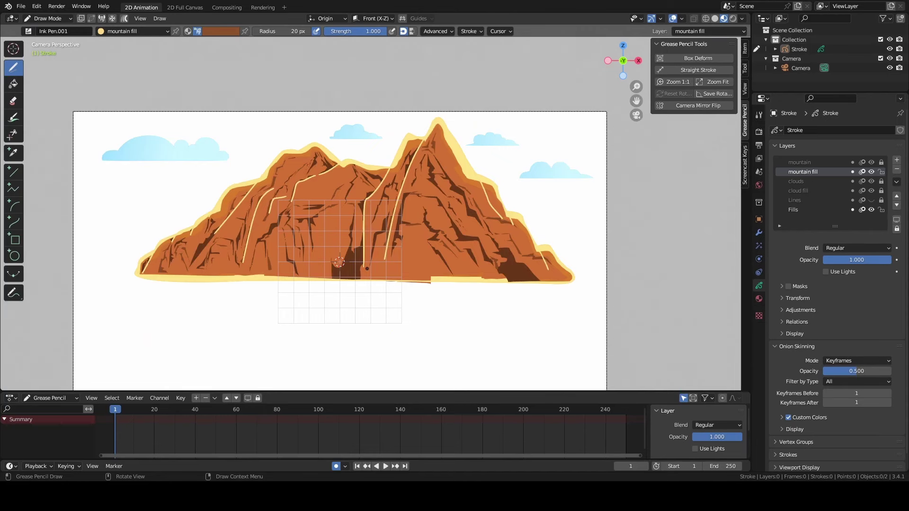
scroll(367, 268, up, 3)
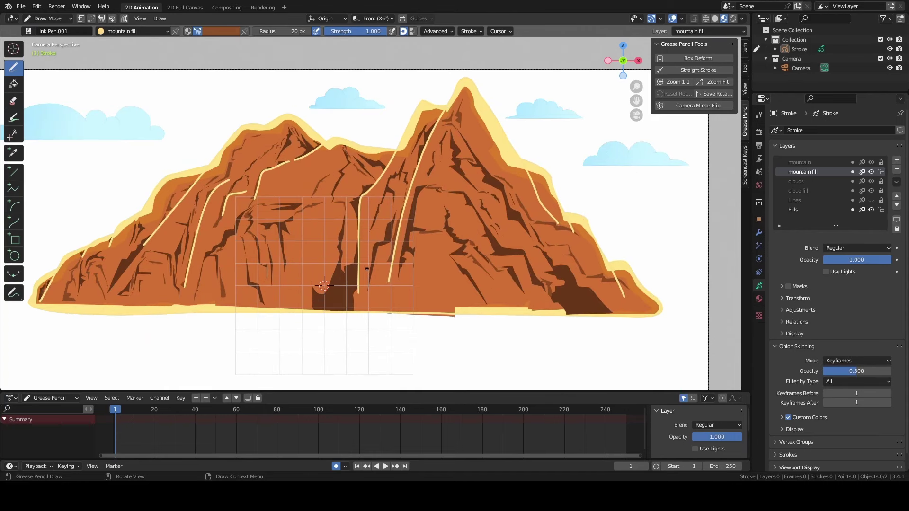
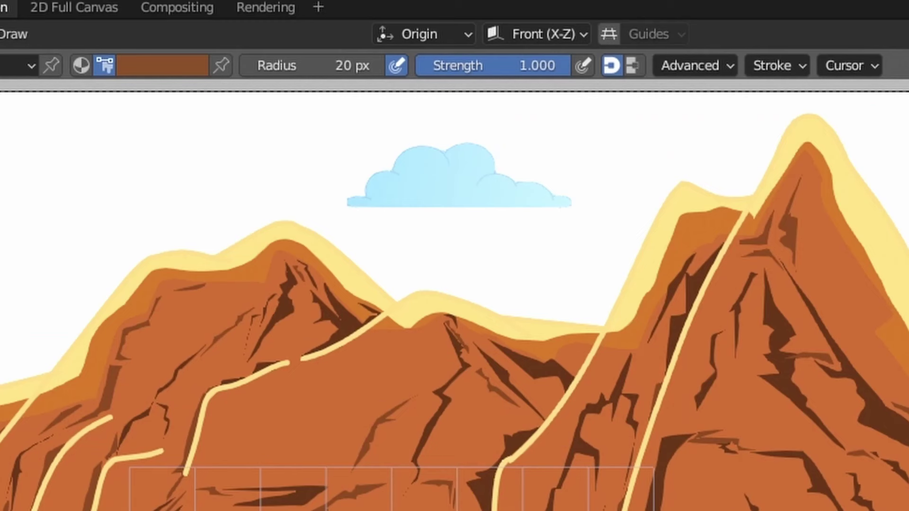
Sample a colour from the mountain artwork with the eyedropper and add it to Palette.001
click(159, 68)
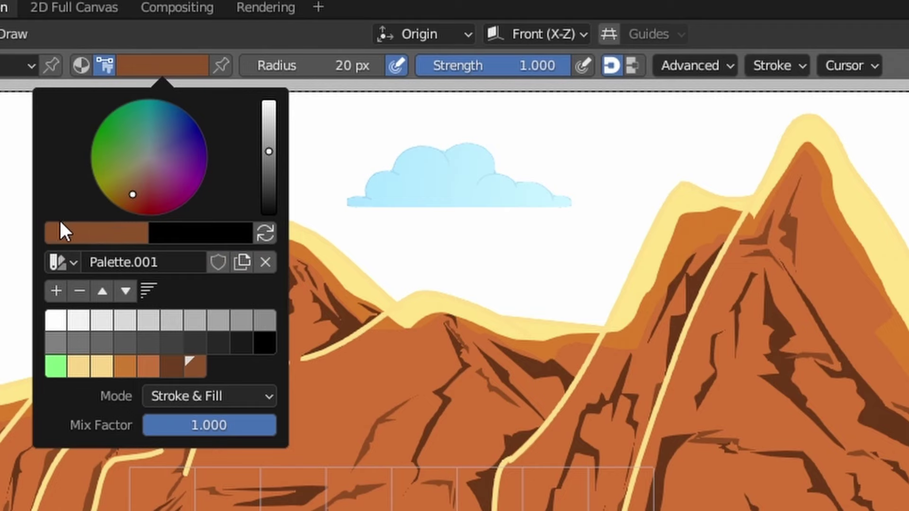
click(112, 233)
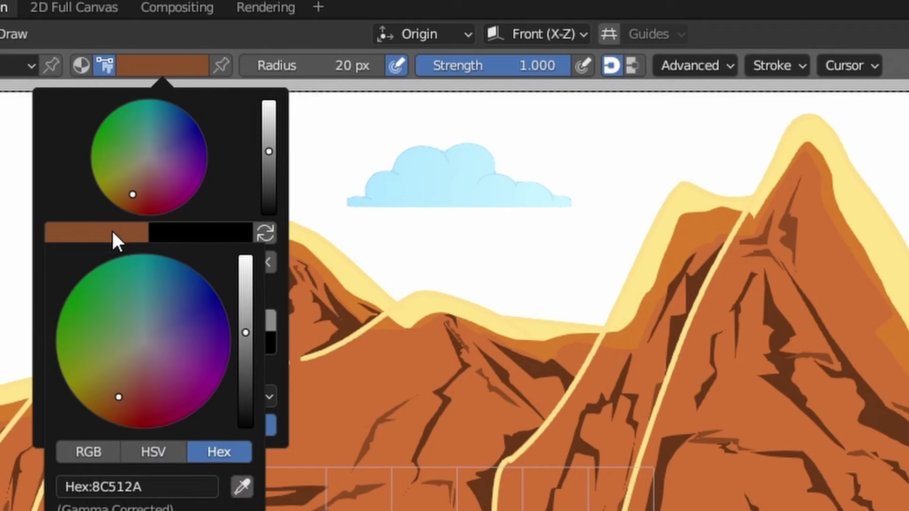
click(243, 488)
click(418, 300)
click(146, 65)
click(56, 290)
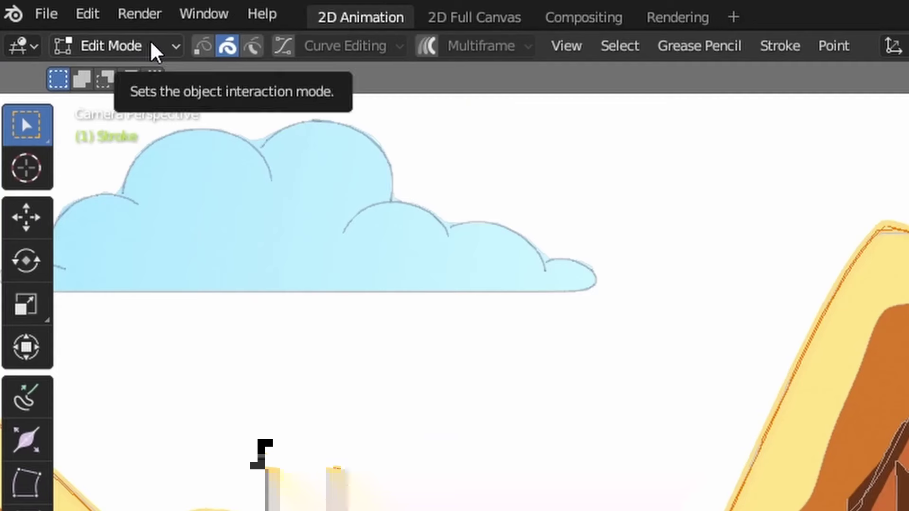
Switch to Sculpt Mode and test the Thickness brush on the highlight line descending from the saddle left of the tall peak
click(62, 20)
click(49, 49)
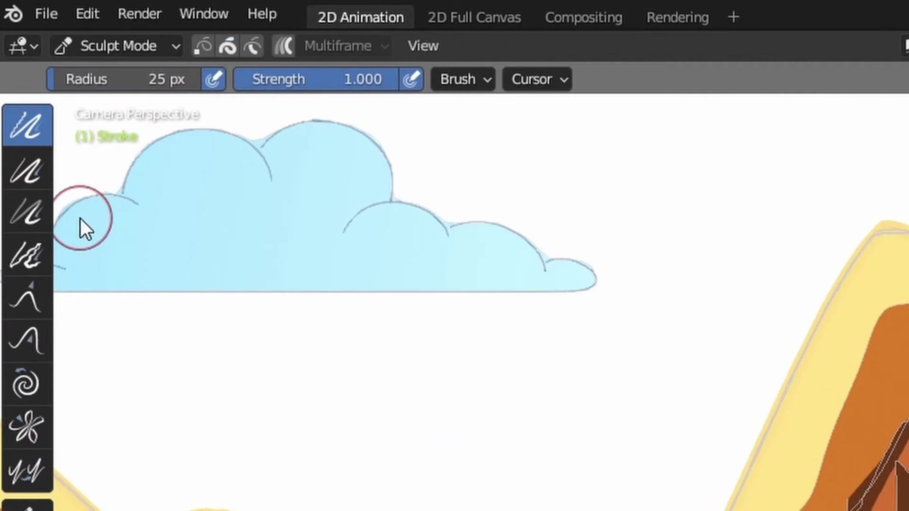
click(27, 169)
shift+middle_drag(615, 479, 840, 66)
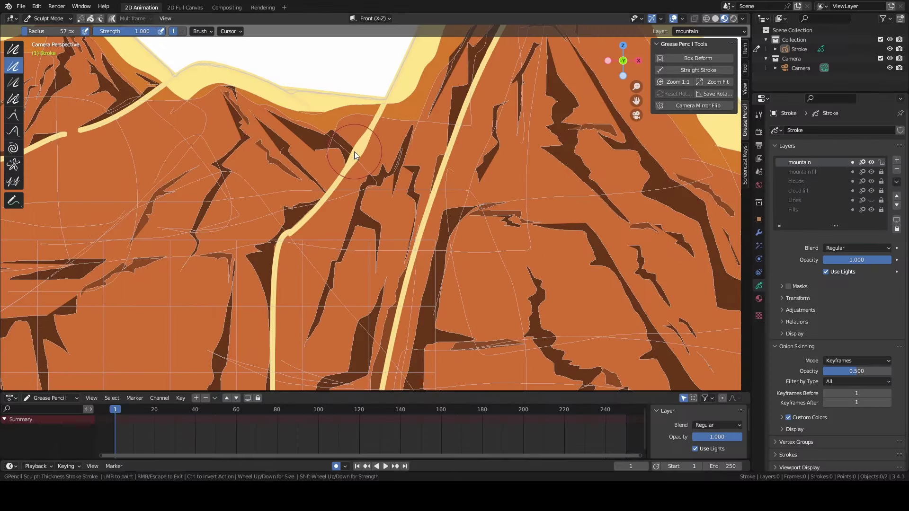
ctrl+drag(354, 153, 365, 148)
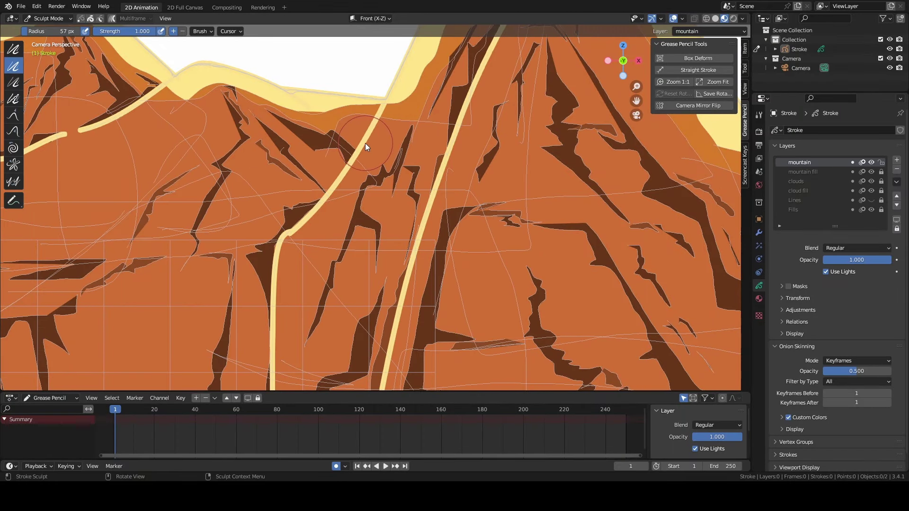
Set the Thickness brush radius to 138 px and thin the highlight beside the central dark crevice down to its lower tip
key(f)
click(403, 188)
mouse_move(403, 187)
mouse_down()
mouse_move(365, 182)
mouse_move(331, 195)
mouse_move(269, 250)
mouse_move(274, 309)
mouse_up()
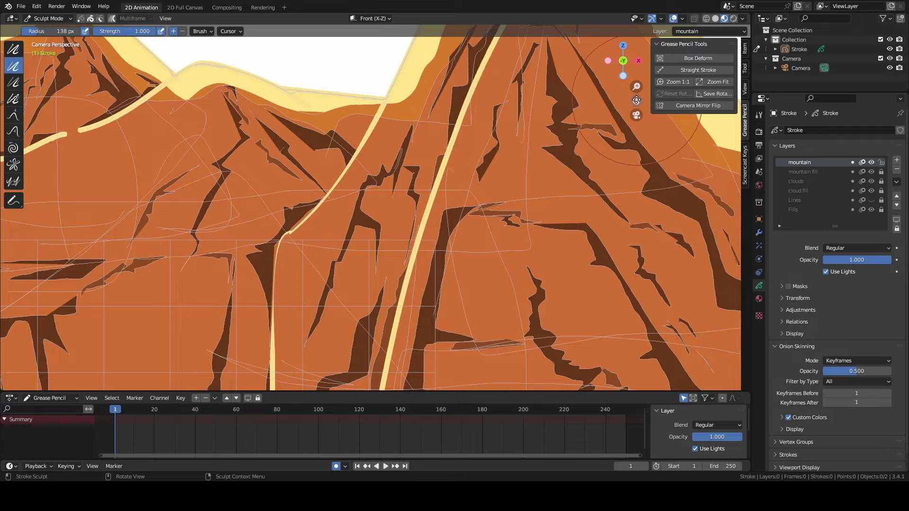
drag(636, 101, 637, 102)
mouse_move(315, 165)
ctrl+mouse_down()
mouse_move(314, 191)
mouse_move(314, 145)
ctrl+mouse_up()
ctrl+drag(308, 243, 314, 351)
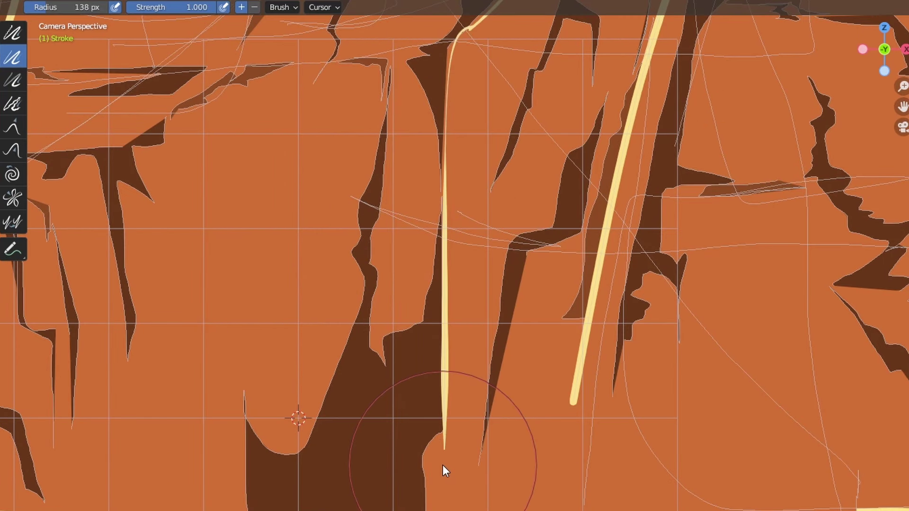
Taper the long highlight line on the tall peak's left face, thinning its lower tip and upper stretch
drag(565, 421, 565, 420)
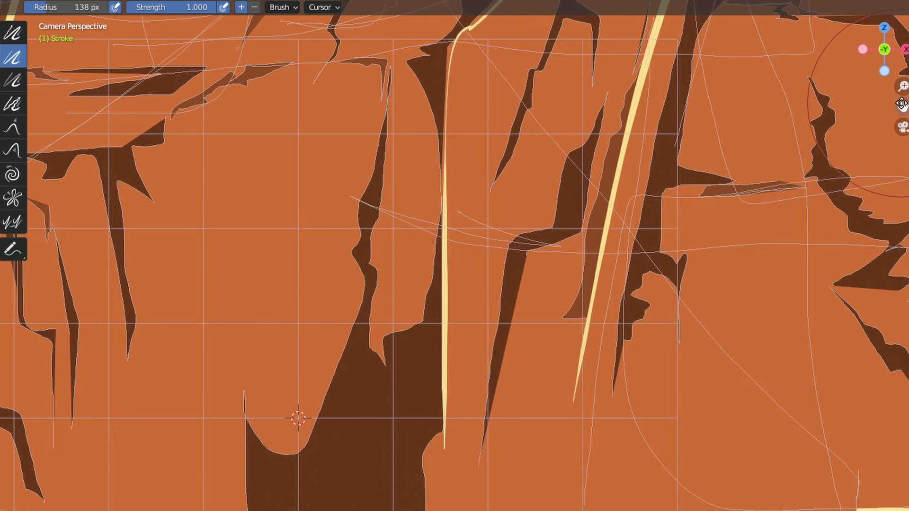
shift+middle_drag(604, 164, 456, 363)
mouse_move(453, 342)
ctrl+mouse_down()
mouse_move(481, 286)
mouse_move(464, 306)
ctrl+mouse_up()
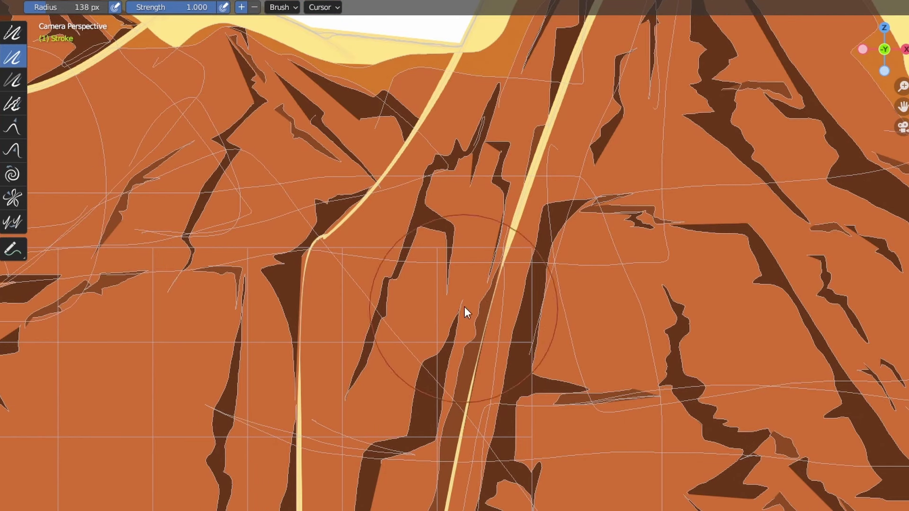
mouse_move(522, 296)
mouse_down()
mouse_move(524, 304)
mouse_move(505, 256)
mouse_move(569, 90)
mouse_up()
Taper the ends of the three highlight lines along the tall peak's outer right slope
mouse_move(904, 112)
shift+middle_down()
mouse_move(739, 332)
mouse_move(459, 117)
shift+middle_up()
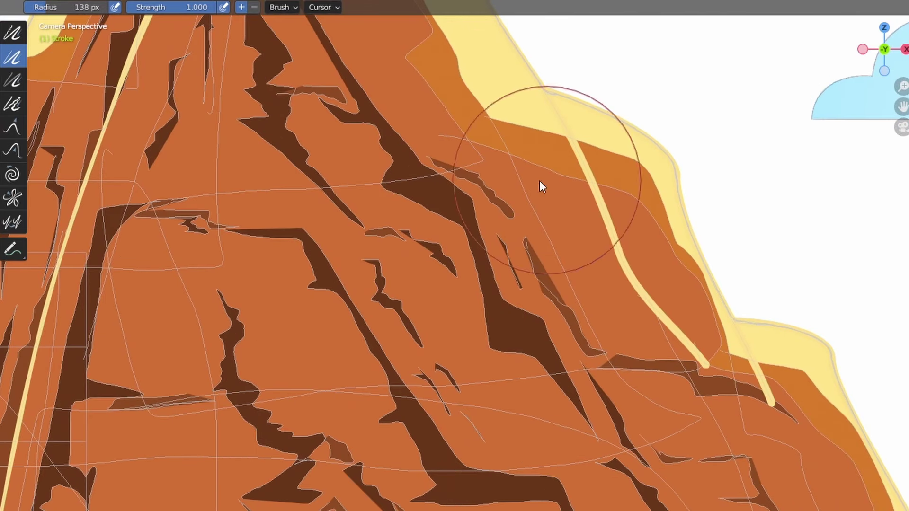
ctrl+drag(664, 372, 663, 372)
ctrl+drag(785, 441, 785, 441)
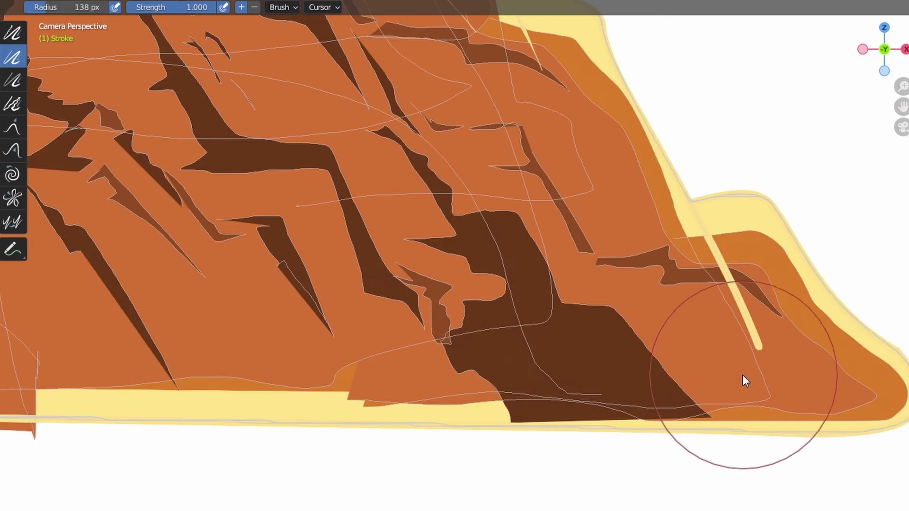
ctrl+drag(760, 355, 708, 249)
scroll(532, 237, down, 4)
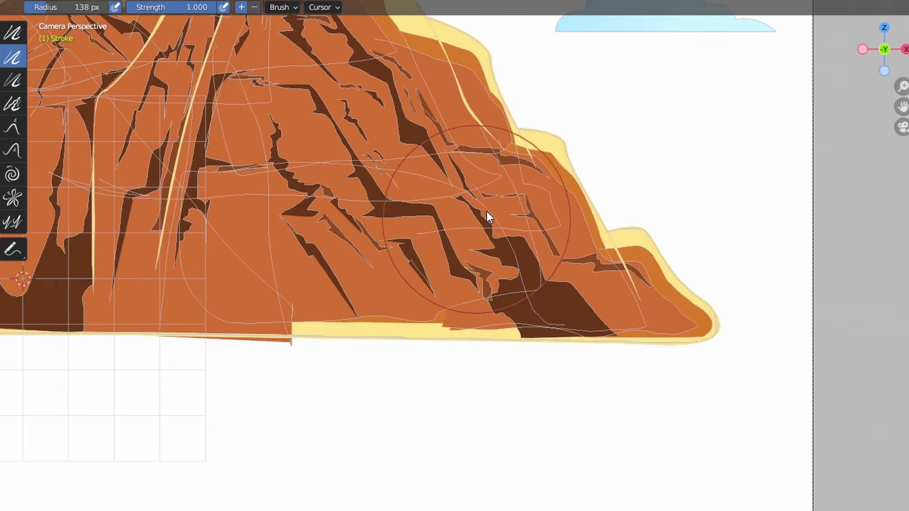
Thin and taper the stepped highlight line below the left peak
shift+middle_drag(872, 103, 908, 126)
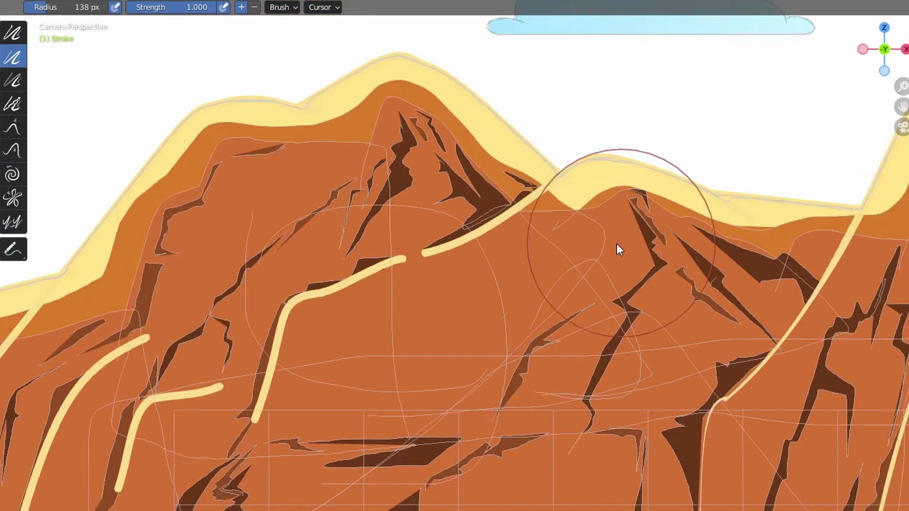
scroll(616, 243, up, 3)
mouse_move(455, 273)
mouse_down()
mouse_move(334, 265)
mouse_move(183, 349)
mouse_move(118, 498)
mouse_move(134, 487)
mouse_move(163, 383)
mouse_up()
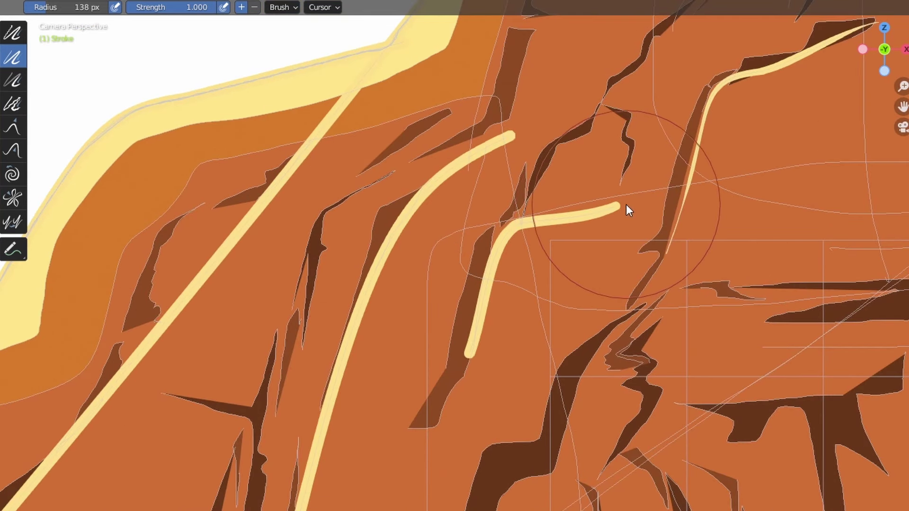
Taper the short curved highlight and the upper end of the long curved highlight on the left slope
mouse_move(626, 205)
mouse_down()
mouse_move(470, 368)
mouse_move(498, 277)
mouse_move(544, 234)
mouse_move(514, 132)
mouse_up()
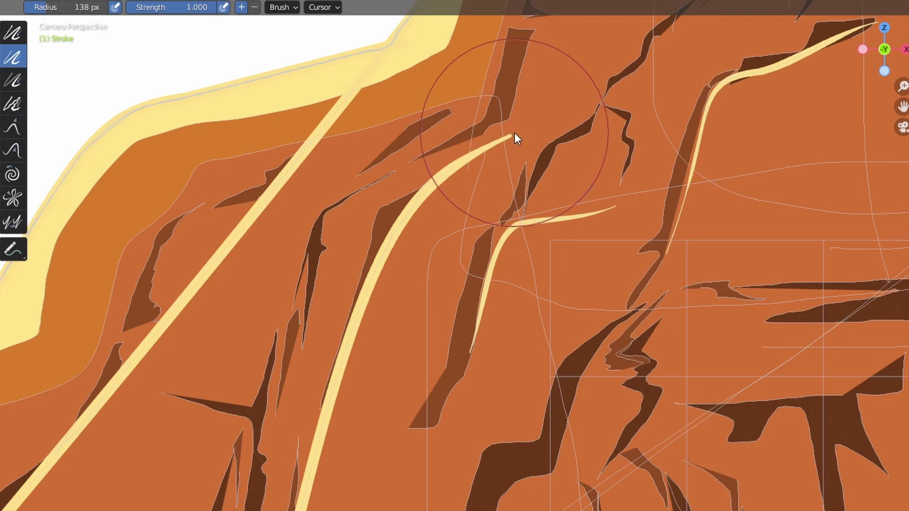
mouse_move(439, 114)
mouse_down()
mouse_move(406, 226)
mouse_move(447, 177)
mouse_move(368, 321)
mouse_move(325, 427)
mouse_up()
drag(902, 106, 908, 0)
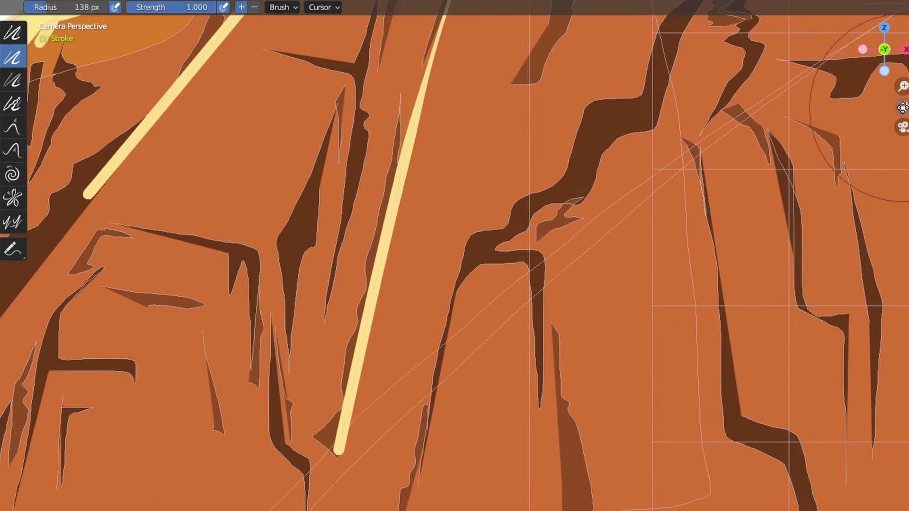
Taper the lower ends of the long curved highlight and the long straight highlight on the left slope
mouse_move(331, 456)
mouse_down()
mouse_move(390, 167)
mouse_move(263, 177)
mouse_up()
mouse_move(78, 199)
mouse_down()
mouse_move(135, 118)
mouse_move(174, 88)
mouse_up()
drag(902, 106, 908, 408)
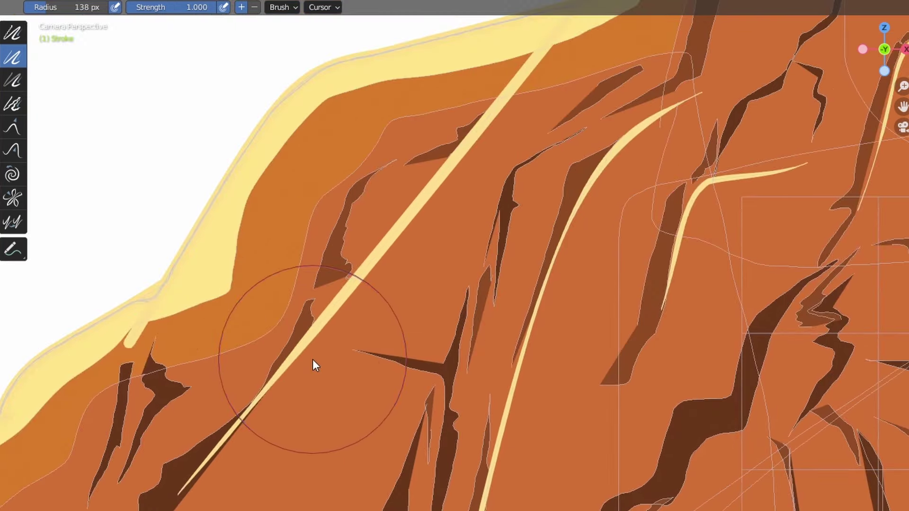
Taper a highlight line on the tall peak's left slope
scroll(644, 185, down, 5)
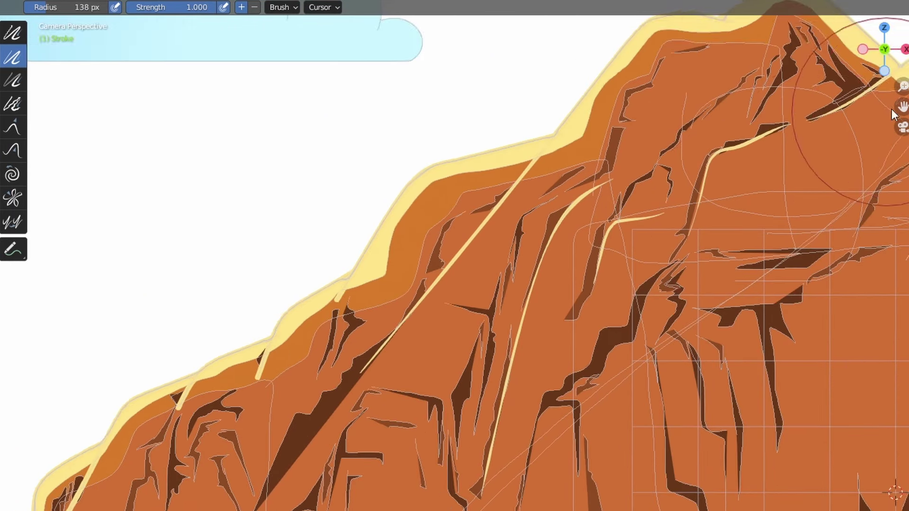
drag(900, 107, 4, 443)
scroll(504, 226, up, 6)
drag(332, 152, 368, 103)
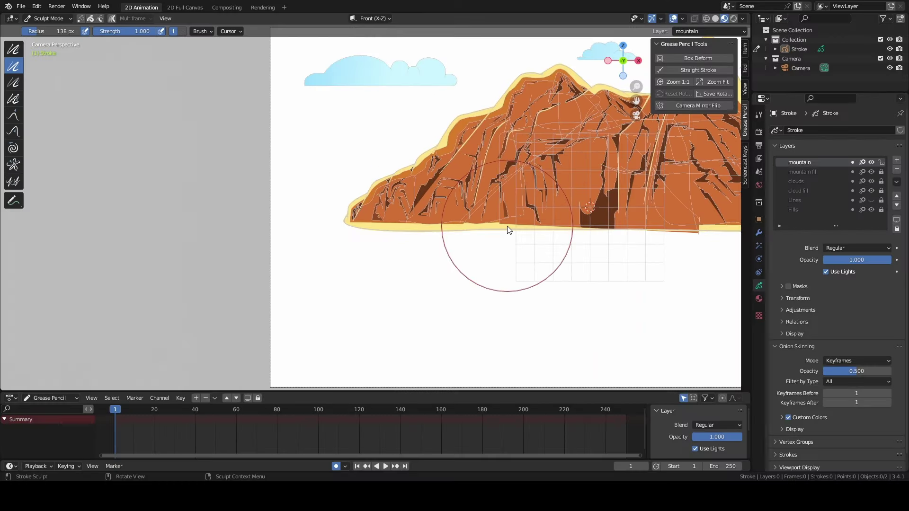
drag(636, 100, 421, 159)
Switch to Draw Mode and draw jagged pale-yellow highlights on the mountain fill layer along the left slope's long straight highlight line
click(47, 19)
click(46, 60)
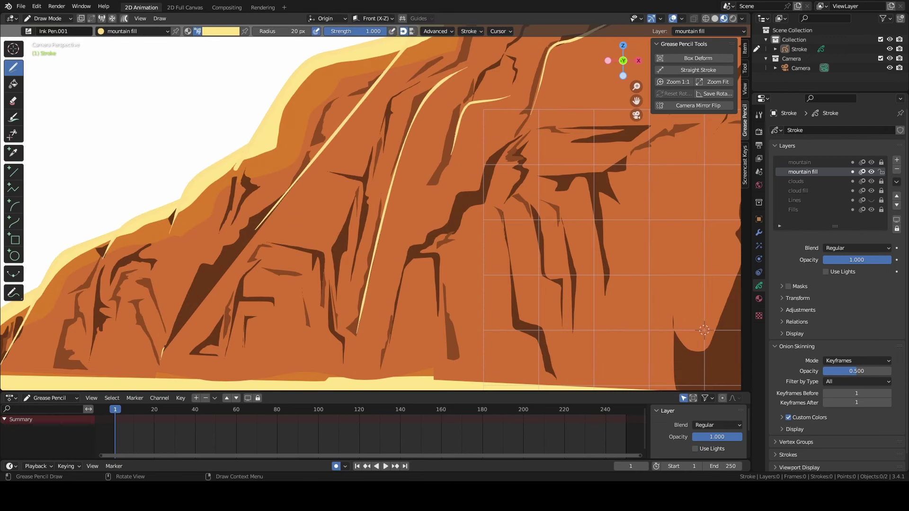
mouse_move(163, 358)
mouse_down()
mouse_move(241, 245)
mouse_move(222, 272)
mouse_move(338, 154)
mouse_move(279, 210)
mouse_up()
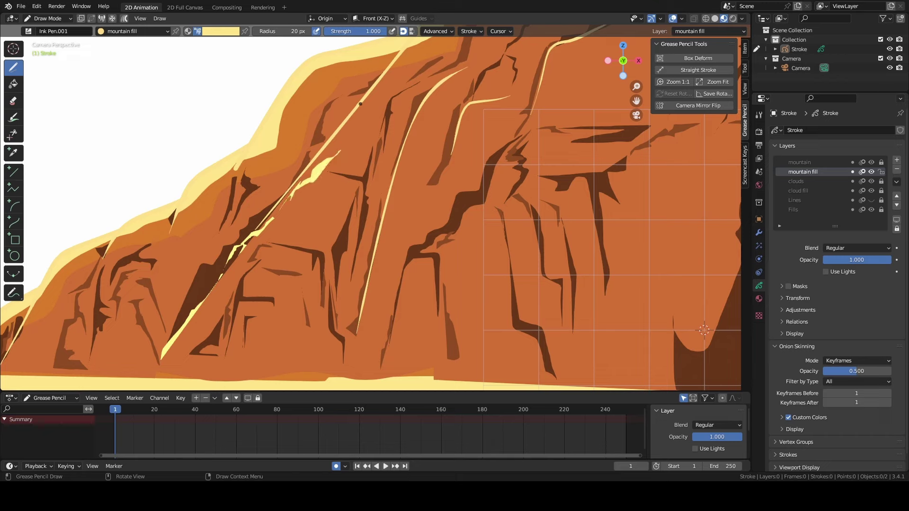
mouse_move(360, 104)
mouse_down()
mouse_move(368, 151)
mouse_move(367, 118)
mouse_move(355, 108)
mouse_up()
drag(291, 237, 294, 198)
Draw jagged highlights over the two ledges on the left slope's outer edge, beside the small dark cracks
mouse_move(169, 240)
mouse_down()
mouse_move(179, 217)
mouse_move(185, 239)
mouse_move(162, 248)
mouse_up()
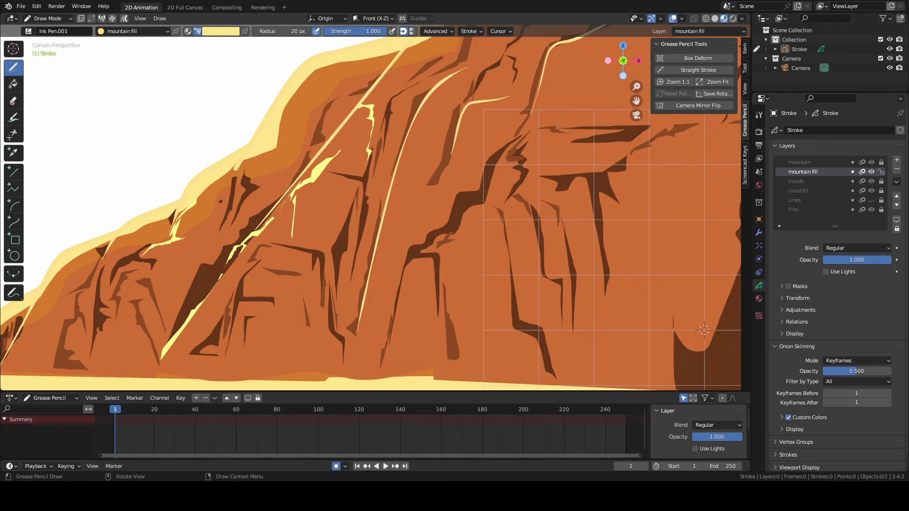
drag(227, 176, 235, 179)
scroll(221, 186, down, 4)
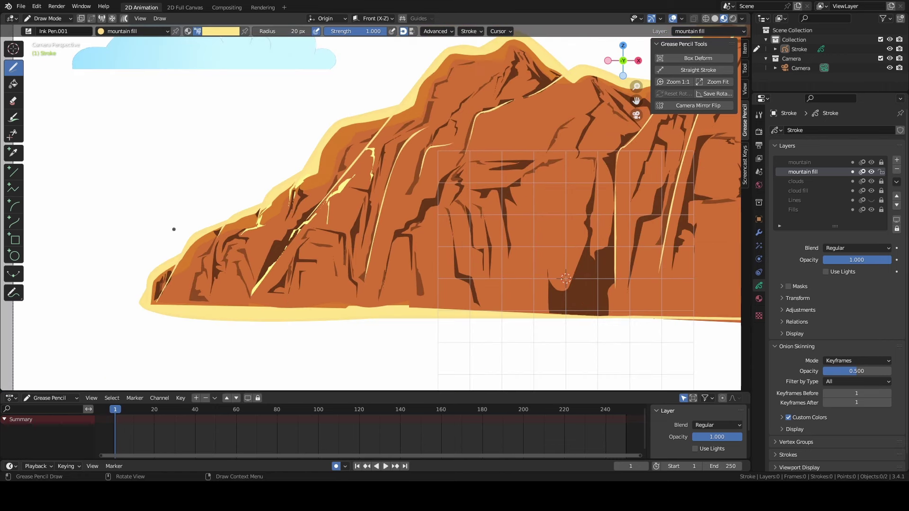
Draw a stepped highlight, a small hooked one and a jagged one branching off the left slope's long curved highlight line
scroll(173, 229, up, 3)
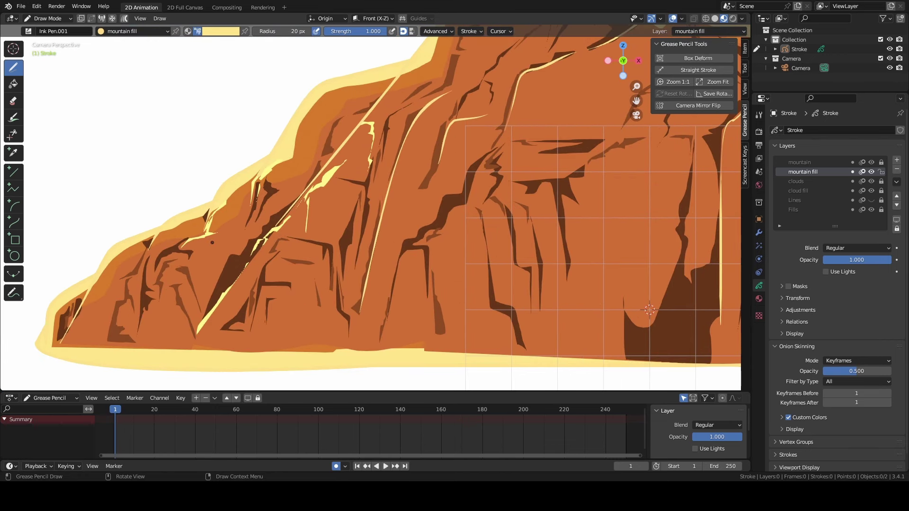
scroll(215, 242, up, 1)
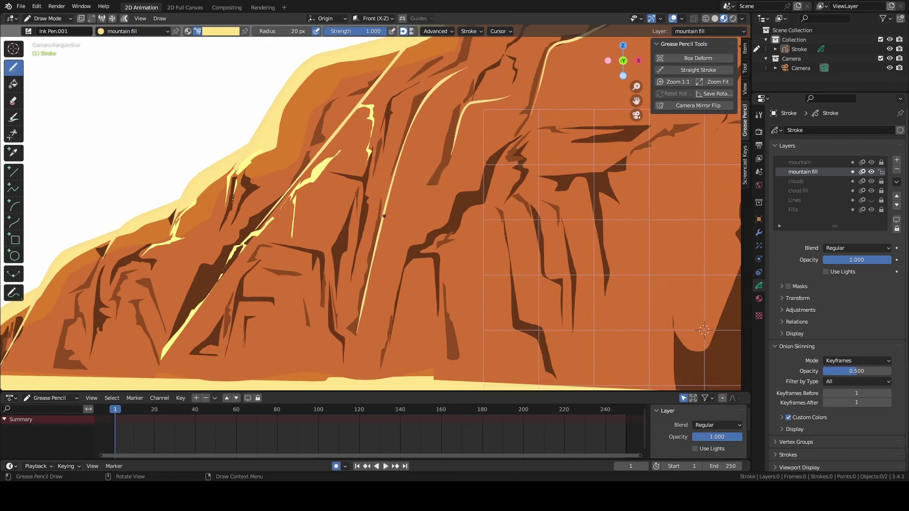
drag(391, 195, 419, 229)
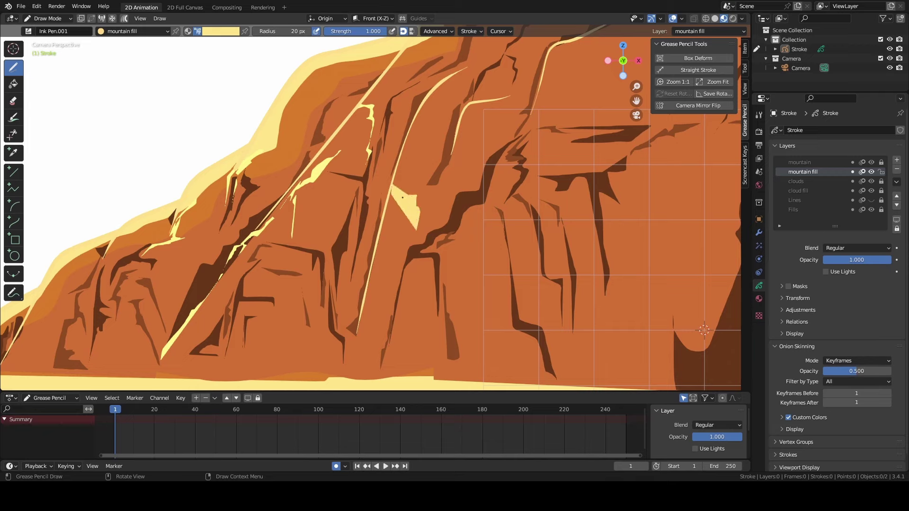
drag(422, 148, 411, 135)
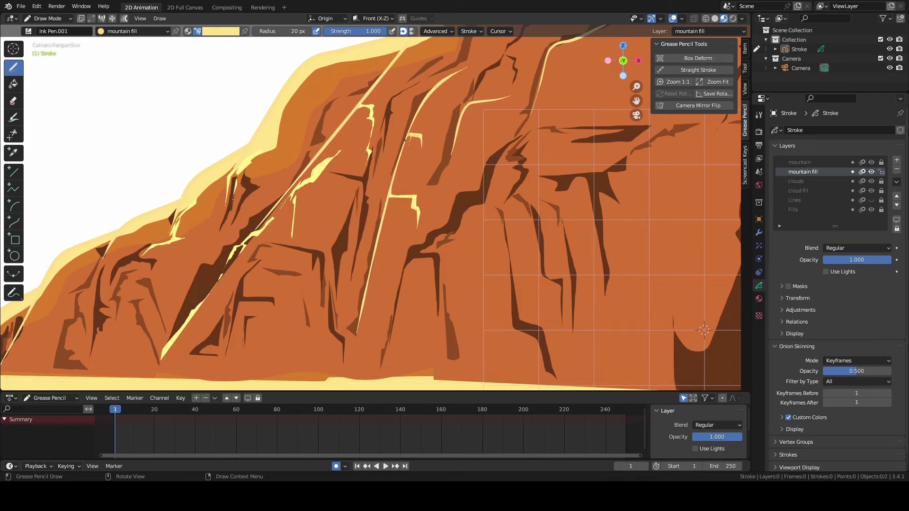
drag(426, 104, 421, 118)
scroll(426, 142, down, 4)
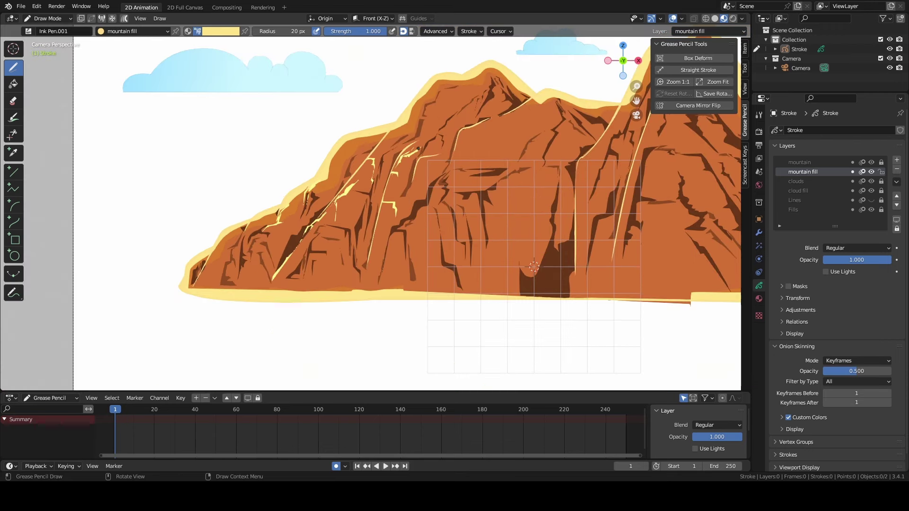
Draw highlights on the lower and upper bends of the dark stepped crack and extend the short curved highlight line with a jagged end
scroll(288, 283, up, 3)
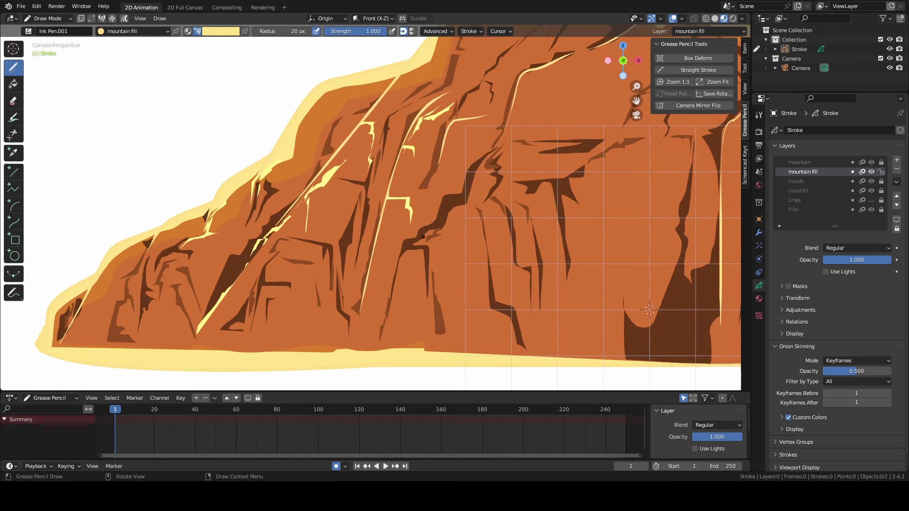
drag(423, 237, 413, 245)
drag(523, 299, 530, 295)
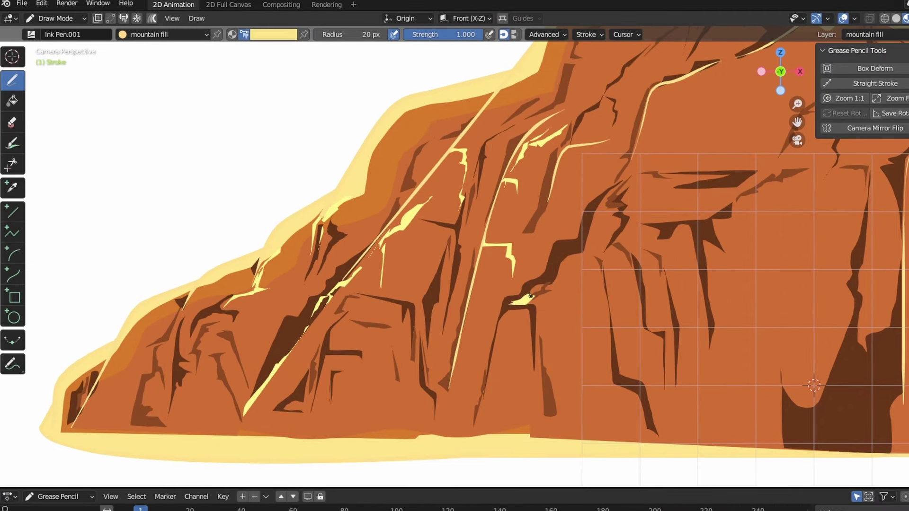
mouse_move(609, 198)
mouse_down()
mouse_move(630, 178)
mouse_move(590, 218)
mouse_up()
mouse_move(593, 139)
mouse_down()
mouse_move(629, 140)
mouse_move(573, 151)
mouse_up()
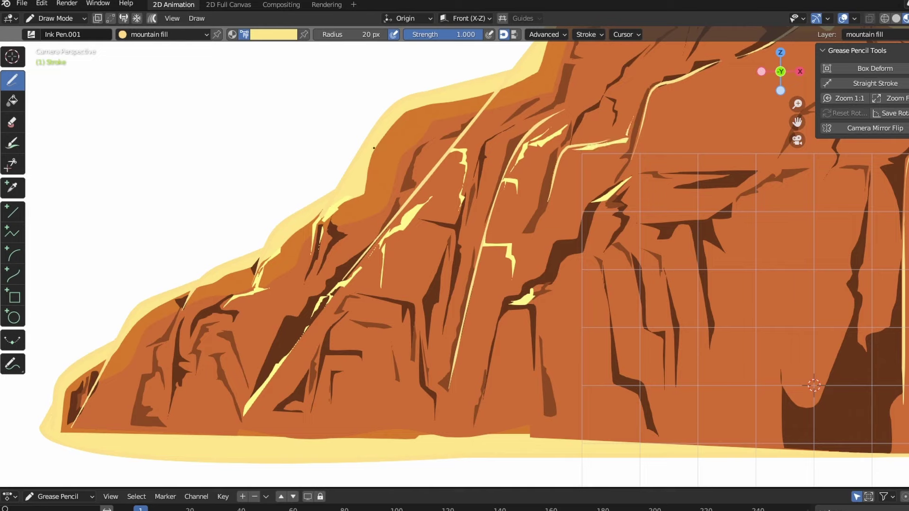
Draw jagged highlights inside the left slope's outer edge, from the upper shoulder down to the mountain's far left end
drag(379, 173, 371, 172)
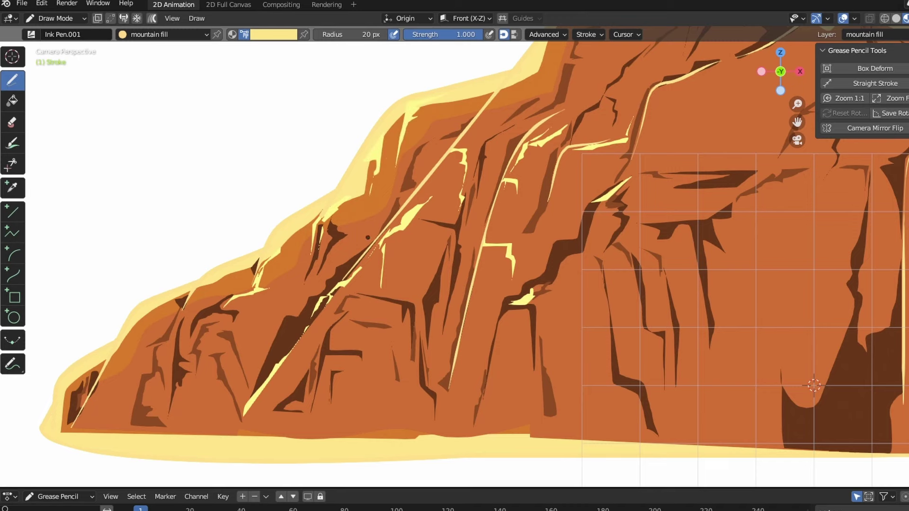
scroll(293, 280, down, 3)
scroll(293, 279, up, 4)
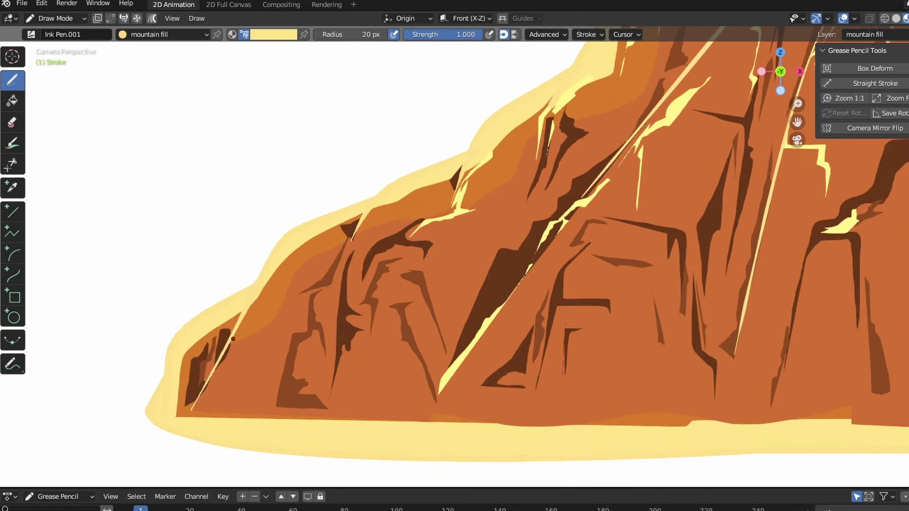
mouse_move(257, 301)
mouse_down()
mouse_move(273, 315)
mouse_move(231, 313)
mouse_up()
mouse_move(186, 334)
mouse_down()
mouse_move(165, 402)
mouse_move(209, 334)
mouse_move(285, 299)
mouse_move(316, 256)
mouse_move(259, 344)
mouse_move(238, 348)
mouse_up()
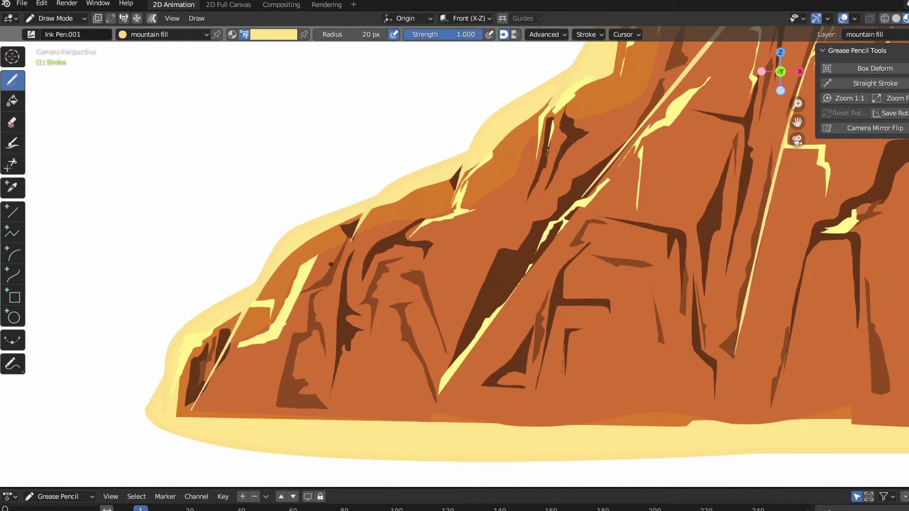
mouse_move(340, 247)
mouse_down()
mouse_move(316, 277)
mouse_move(338, 251)
mouse_up()
Draw jagged highlights on the ledge and along the outer edge of the left peak's shoulder
scroll(278, 381, down, 6)
drag(797, 122, 560, 191)
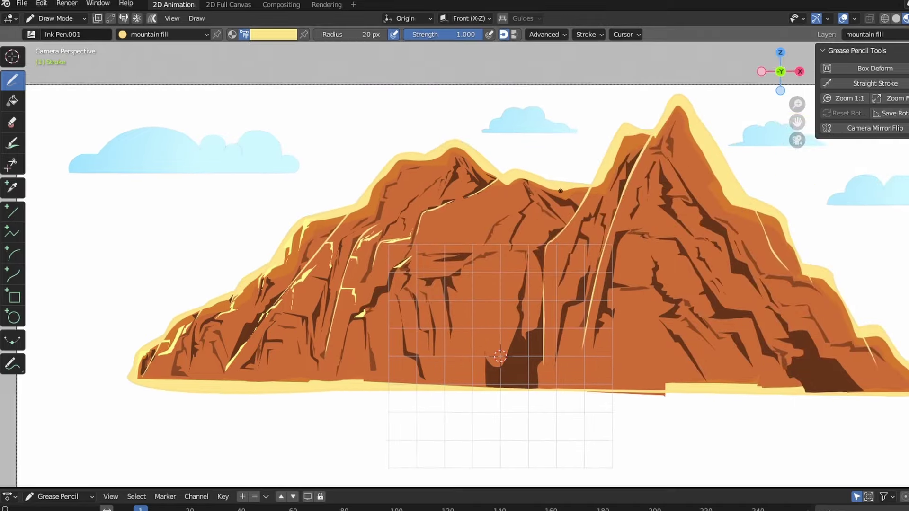
scroll(279, 262, up, 6)
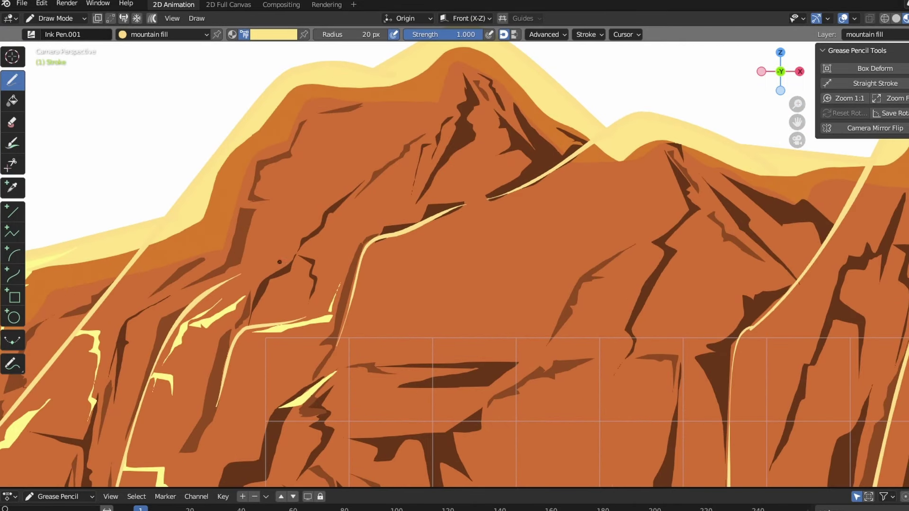
mouse_move(137, 258)
mouse_down()
mouse_move(225, 219)
mouse_move(213, 206)
mouse_move(187, 215)
mouse_move(236, 158)
mouse_move(220, 202)
mouse_move(217, 184)
mouse_up()
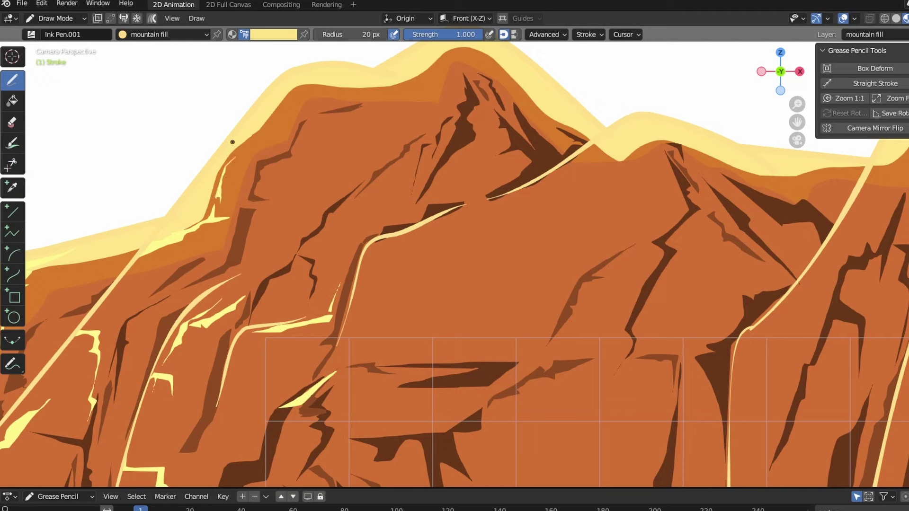
mouse_move(232, 142)
mouse_down()
mouse_move(313, 69)
mouse_move(244, 130)
mouse_up()
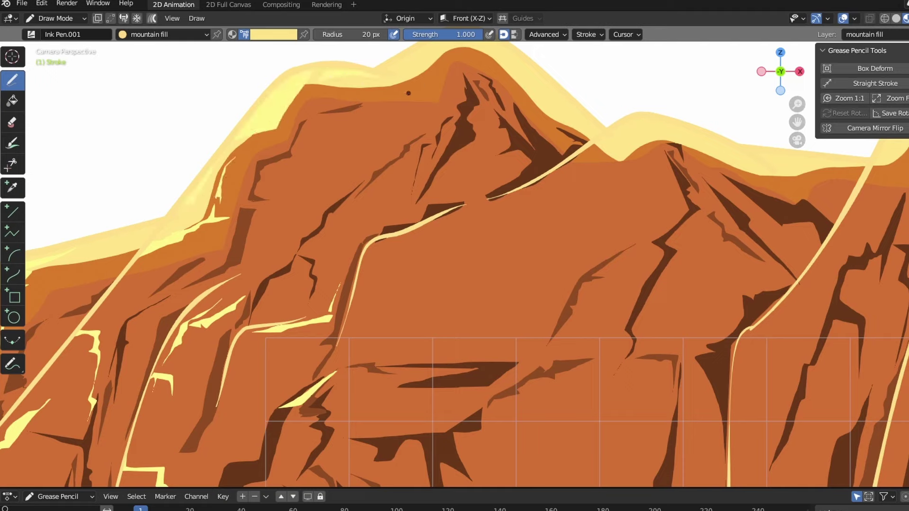
Draw a small hooked highlight and a long diagonal highlight beside the cracks on the left peak's face
drag(361, 114, 379, 155)
mouse_move(342, 193)
mouse_down()
mouse_move(408, 138)
mouse_move(342, 188)
mouse_move(310, 232)
mouse_up()
scroll(327, 284, down, 5)
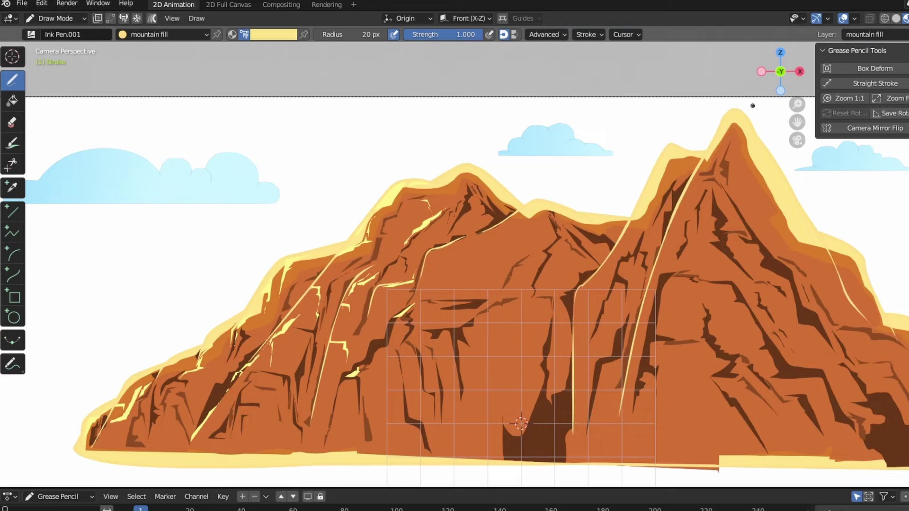
Thicken the stepped highlight line below the left peak with jagged highlight shapes
scroll(753, 105, up, 2)
scroll(485, 221, up, 5)
mouse_move(354, 195)
mouse_down()
mouse_move(386, 184)
mouse_move(328, 206)
mouse_up()
drag(386, 188, 479, 137)
Draw jagged highlights along the curved highlight line that descends from the valley between the two peaks
drag(797, 122, 561, 145)
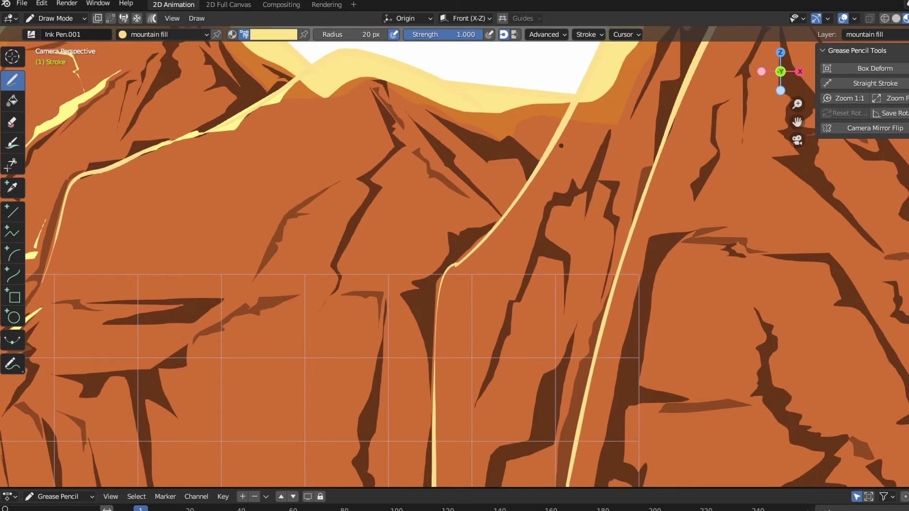
drag(581, 92, 539, 199)
drag(554, 149, 527, 183)
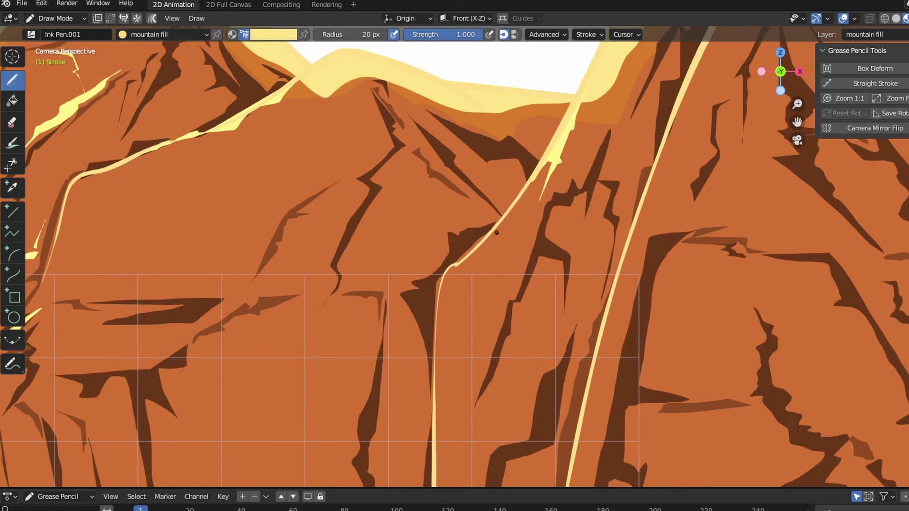
drag(451, 267, 442, 305)
drag(516, 208, 504, 263)
drag(517, 224, 511, 209)
Draw broad jagged highlights along the upper part of the tall peak's long left line, undoing the last stroke
scroll(483, 250, down, 5)
shift+middle_drag(799, 122, 758, 113)
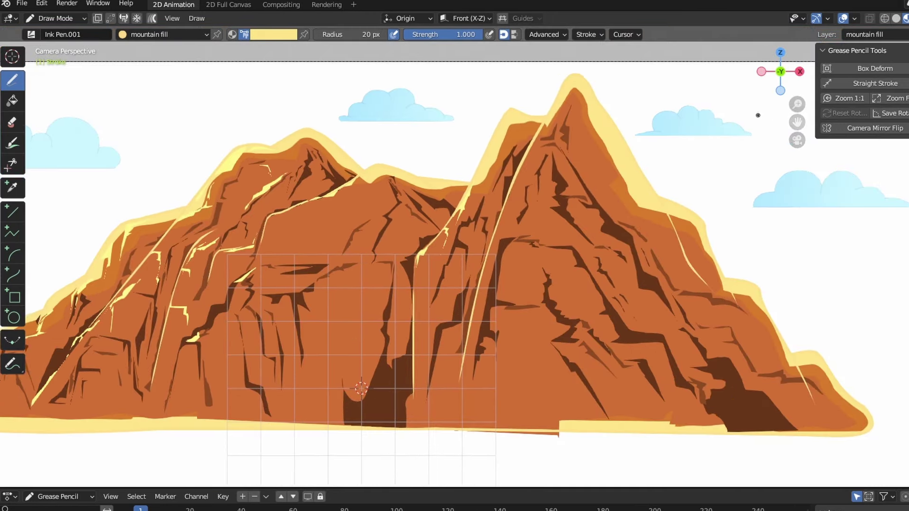
scroll(538, 234, up, 4)
mouse_move(532, 86)
mouse_down()
mouse_move(488, 156)
mouse_move(472, 230)
mouse_move(424, 267)
mouse_move(469, 177)
mouse_up()
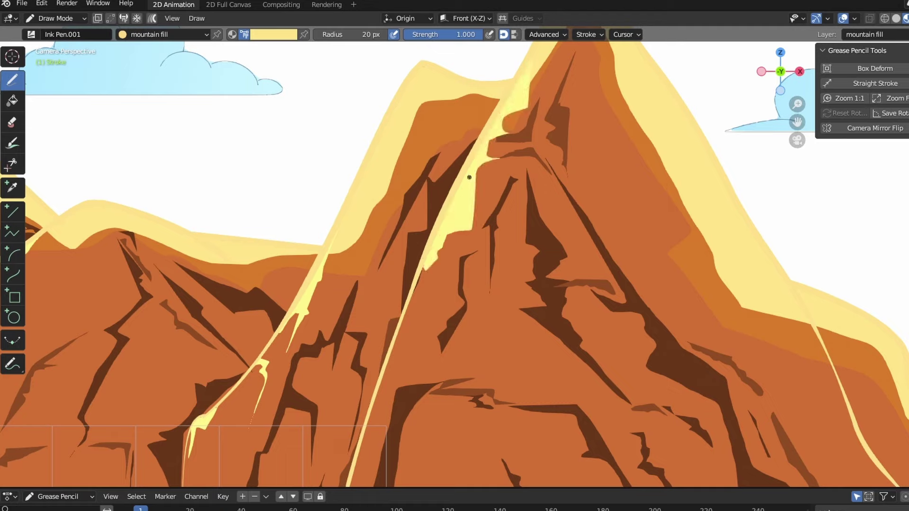
mouse_move(425, 268)
mouse_down()
mouse_move(402, 339)
mouse_move(422, 270)
mouse_up()
mouse_move(385, 376)
mouse_down()
mouse_move(419, 340)
mouse_move(394, 377)
mouse_move(385, 378)
mouse_move(444, 296)
mouse_move(419, 366)
mouse_move(385, 367)
mouse_up()
key(ctrl+z)
Draw highlight shapes at the upper ends of the two highlight lines on the tall peak's outer right slope
scroll(398, 384, down, 12)
mouse_move(762, 120)
shift+middle_down()
mouse_move(792, 43)
mouse_move(795, 59)
mouse_move(706, 55)
shift+middle_up()
scroll(637, 202, up, 10)
mouse_move(557, 109)
mouse_down()
mouse_move(587, 151)
mouse_move(552, 71)
mouse_move(513, 62)
mouse_up()
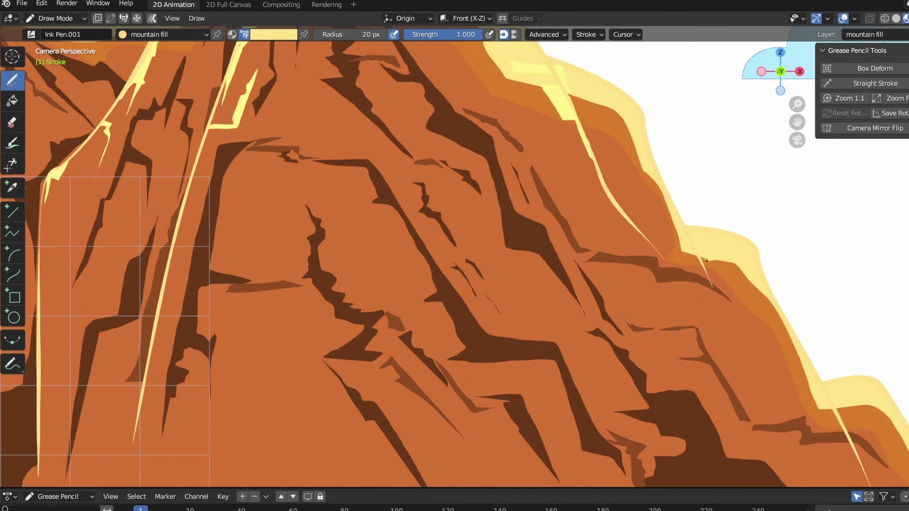
mouse_move(707, 260)
mouse_down()
mouse_move(723, 294)
mouse_move(709, 280)
mouse_up()
scroll(745, 193, down, 3)
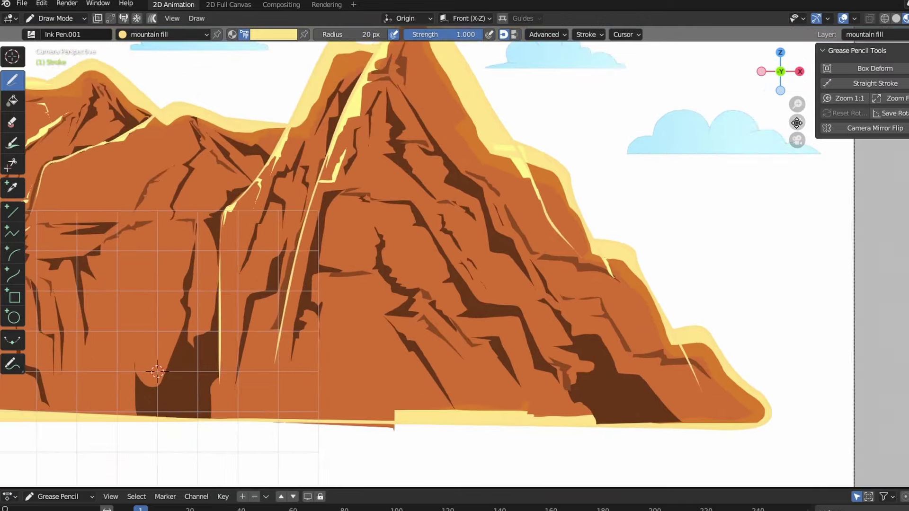
Draw angular highlights beside the dark cracks on the tall peak's right face and along the lower part of its long left line
drag(797, 122, 856, 107)
drag(467, 183, 524, 258)
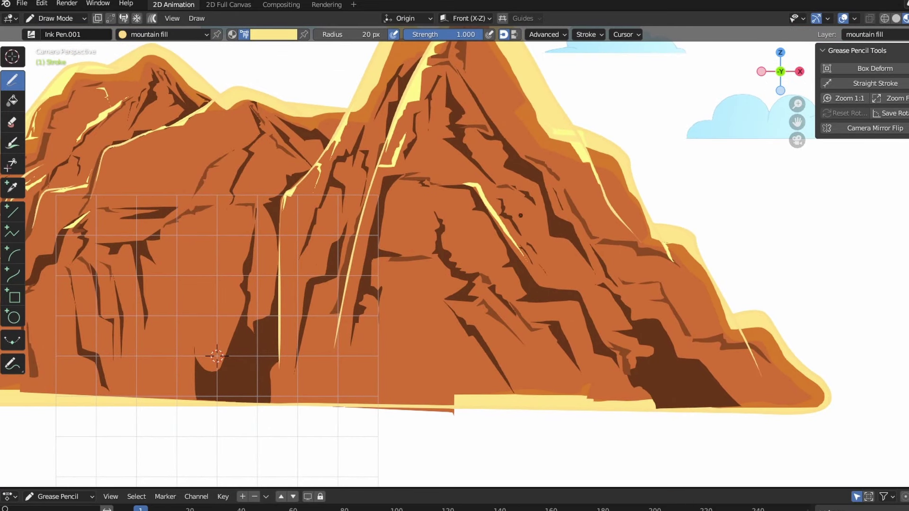
drag(521, 151, 603, 239)
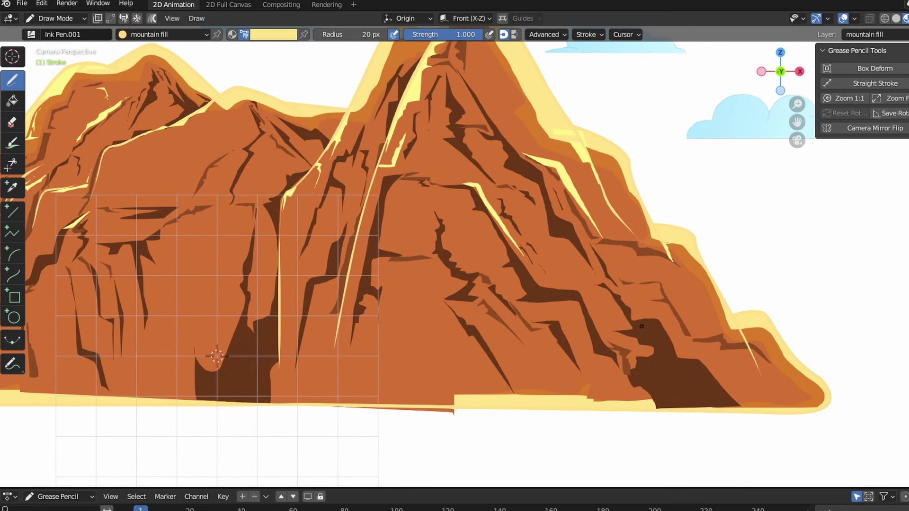
mouse_move(611, 283)
mouse_down()
mouse_move(581, 290)
mouse_move(615, 285)
mouse_up()
mouse_move(342, 299)
mouse_down()
mouse_move(368, 221)
mouse_move(345, 295)
mouse_up()
Draw more highlights along the diagonal crack below the left peak and beside the left slope's long straight line
scroll(378, 323, down, 4)
drag(797, 124, 908, 125)
scroll(480, 185, up, 4)
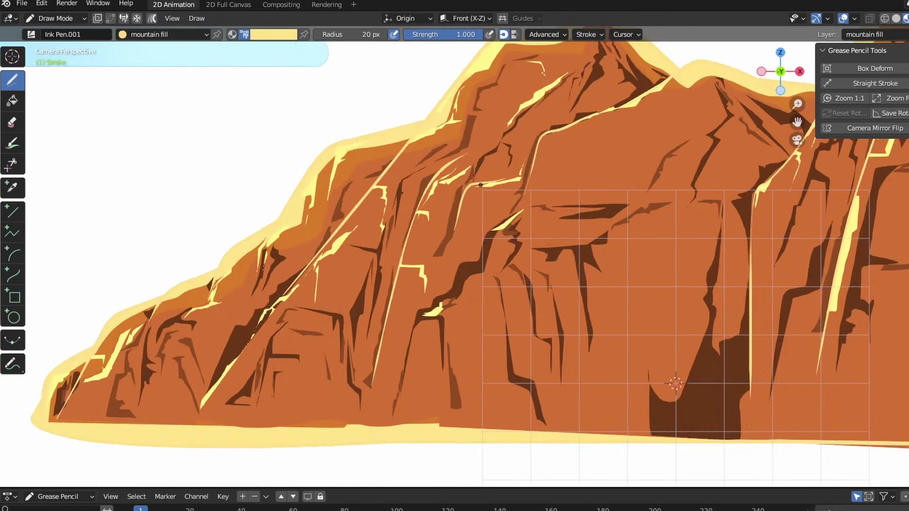
drag(478, 140, 443, 172)
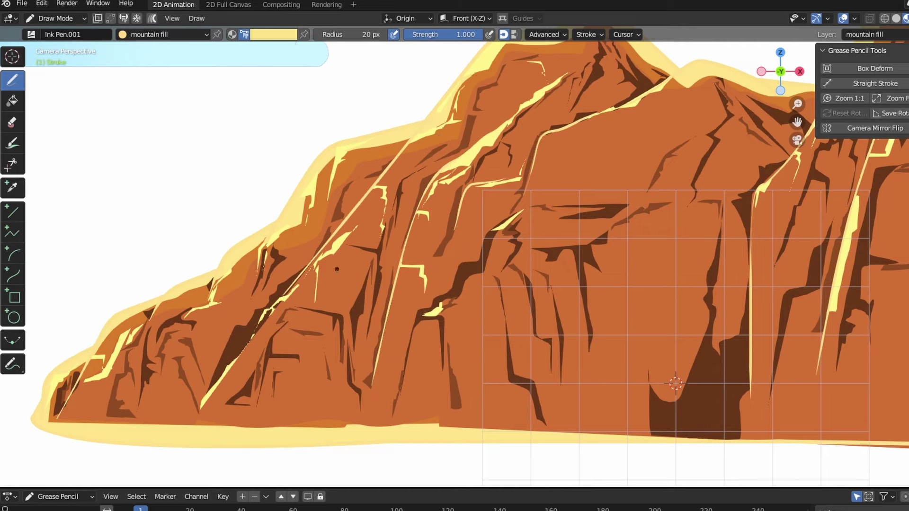
mouse_move(350, 218)
mouse_down()
mouse_move(398, 163)
mouse_move(343, 225)
mouse_move(356, 209)
mouse_up()
Draw a long wedge-shaped highlight beneath the left peak's stepped line and a jagged one below the small middle peak
scroll(341, 268, down, 5)
scroll(434, 117, up, 6)
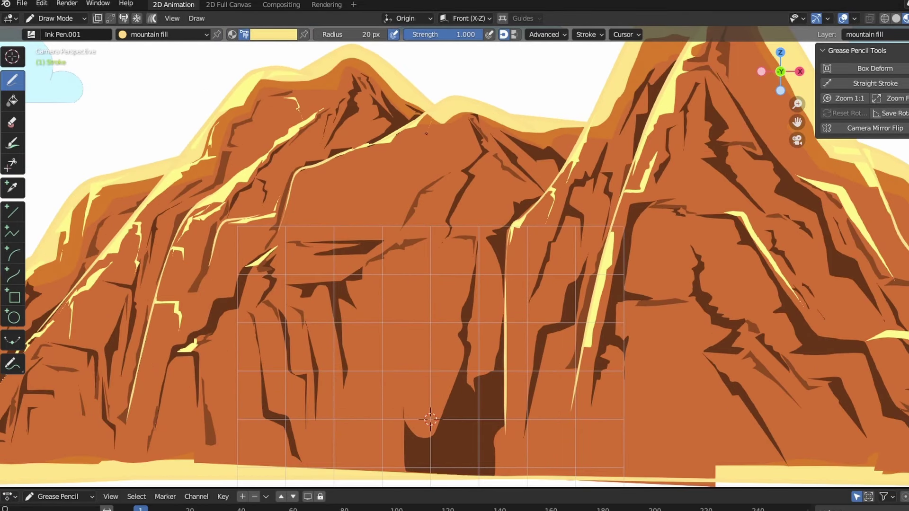
mouse_move(426, 133)
mouse_down()
mouse_move(372, 201)
mouse_move(398, 148)
mouse_move(429, 120)
mouse_move(374, 230)
mouse_up()
drag(494, 151, 509, 187)
Draw a thin jagged highlight down the upper right edge of the tall peak
scroll(493, 196, down, 6)
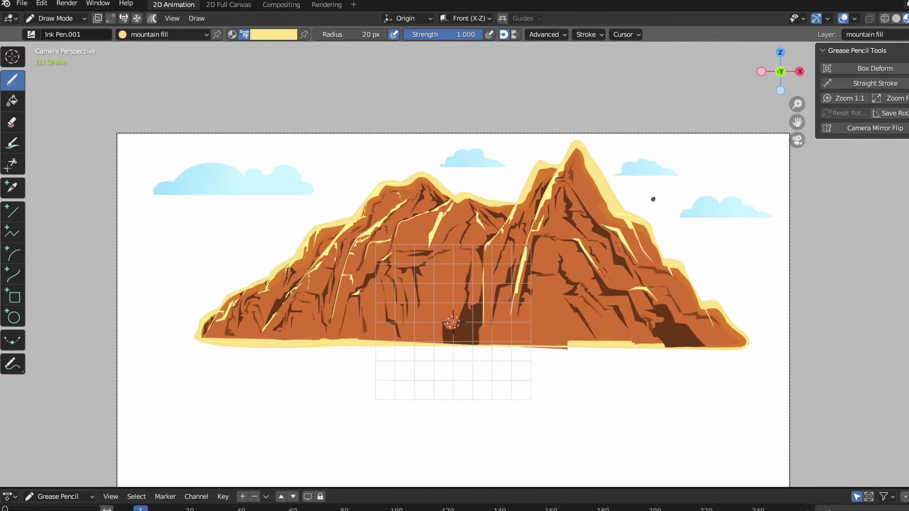
scroll(549, 100, up, 5)
mouse_move(635, 99)
mouse_down()
mouse_move(661, 170)
mouse_move(632, 99)
mouse_up()
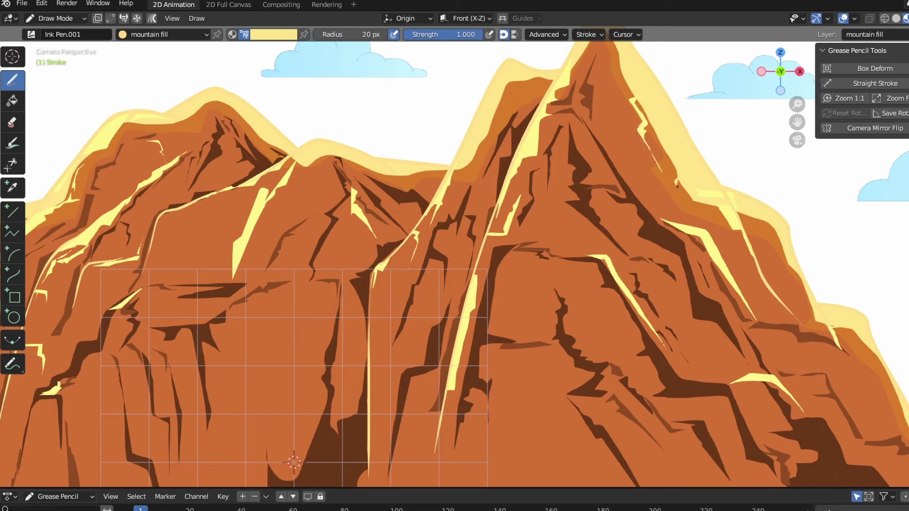
Draw jagged highlights down the tall peak's right edge and a thin flat one above the horizontal crack beneath it
mouse_move(677, 186)
mouse_down()
mouse_move(667, 162)
mouse_move(677, 182)
mouse_up()
drag(722, 225, 714, 198)
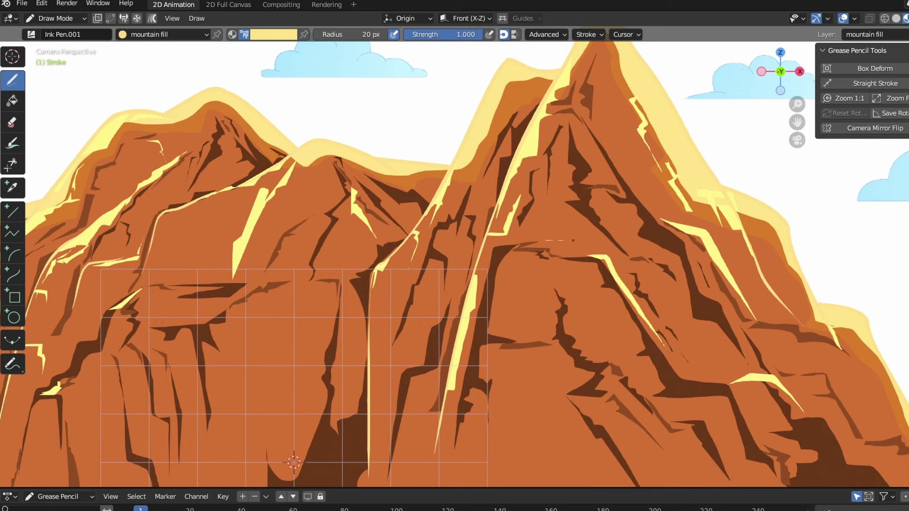
mouse_move(572, 241)
mouse_down()
mouse_move(604, 243)
mouse_move(536, 244)
mouse_up()
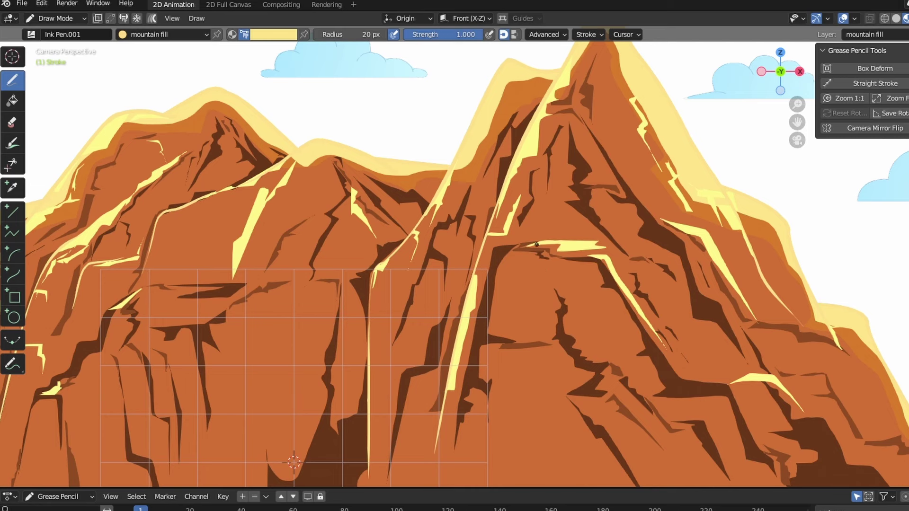
Draw highlights along the horizontal crack in the mountain's middle, on the middle peak's diagonal crack and above the dark cleft
scroll(537, 244, down, 3)
scroll(422, 301, up, 5)
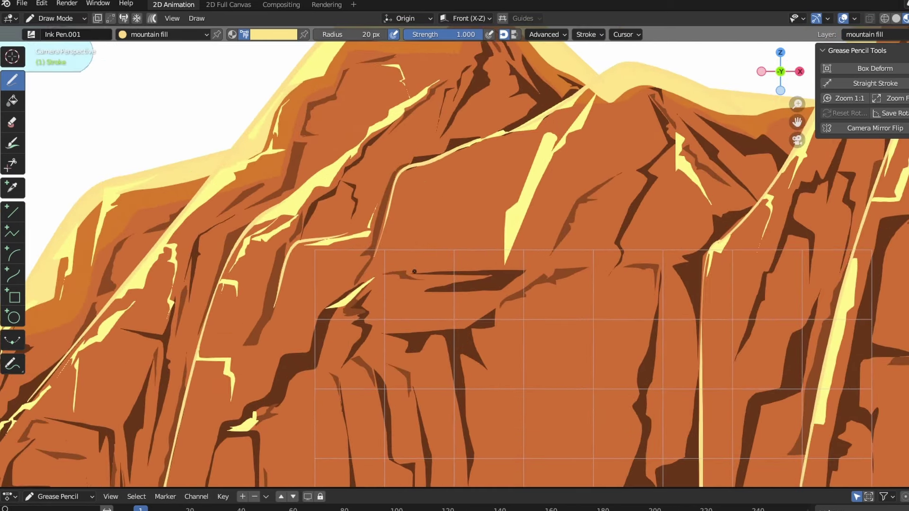
mouse_move(415, 272)
mouse_down()
mouse_move(504, 268)
mouse_move(389, 277)
mouse_move(443, 277)
mouse_move(402, 290)
mouse_move(380, 284)
mouse_up()
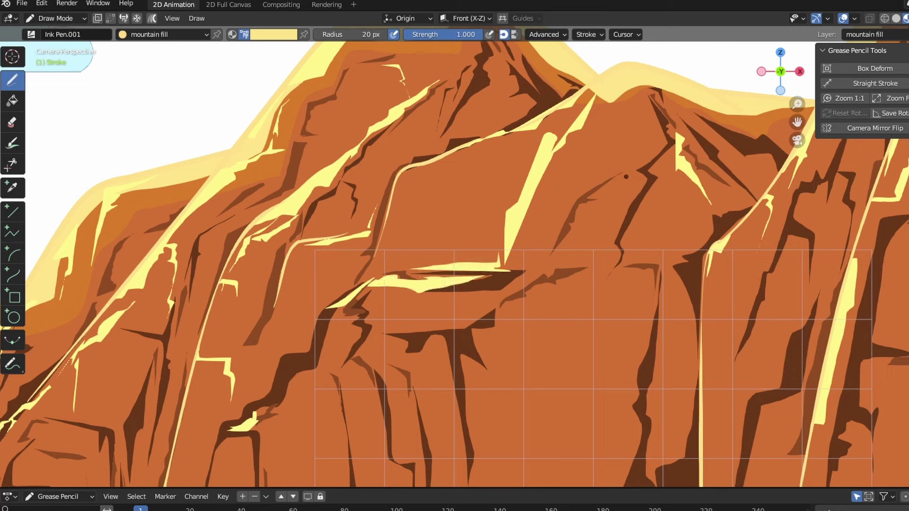
mouse_move(598, 188)
mouse_down()
mouse_move(630, 166)
mouse_move(636, 190)
mouse_up()
mouse_move(629, 262)
mouse_down()
mouse_move(685, 261)
mouse_move(644, 263)
mouse_move(658, 269)
mouse_up()
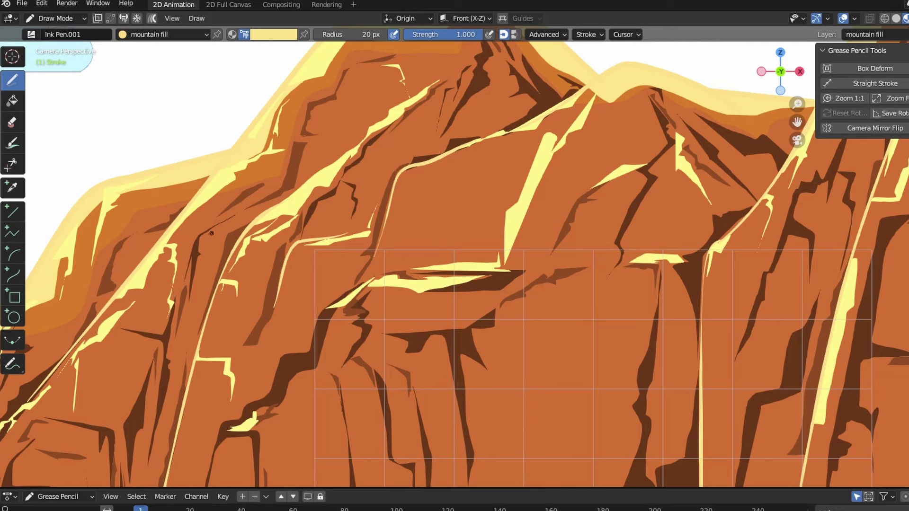
Draw highlights beside the left slope's dark lines and a pointed one running up to the left peak's summit
drag(211, 233, 270, 194)
scroll(483, 299, down, 4)
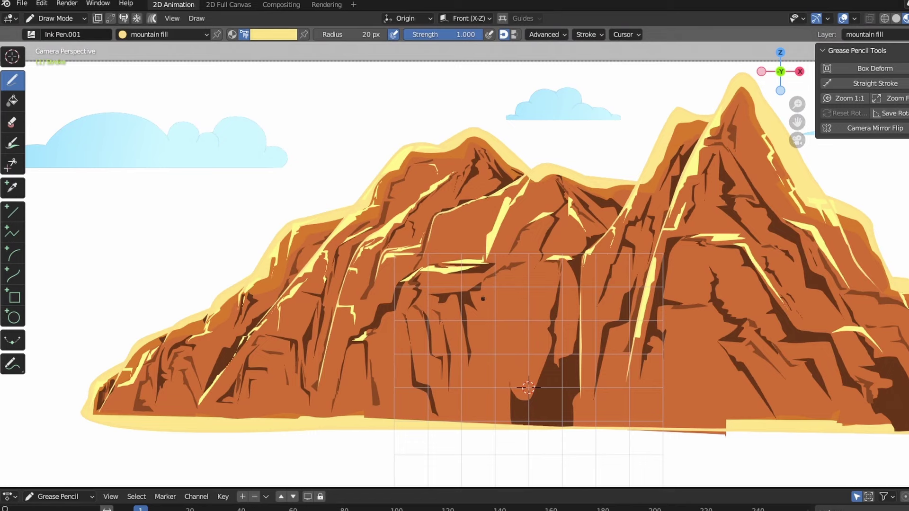
scroll(483, 298, down, 4)
scroll(475, 303, up, 6)
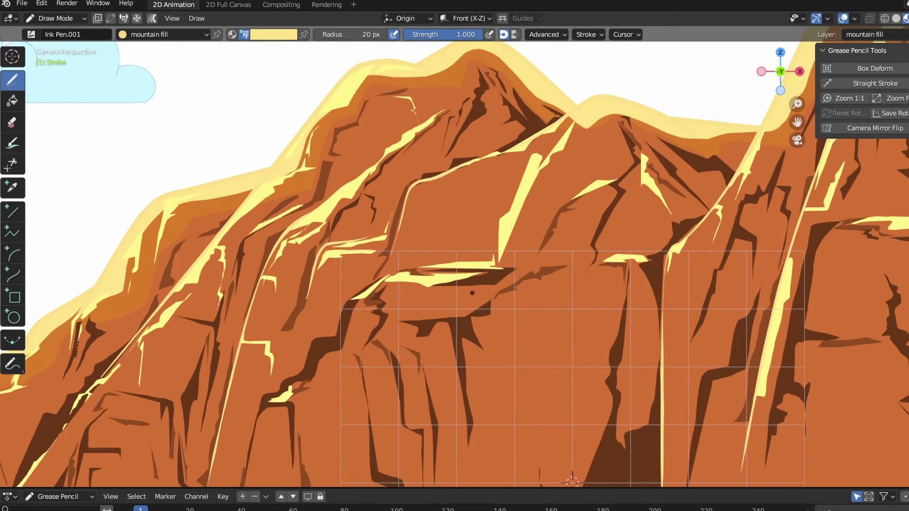
mouse_move(449, 105)
mouse_down()
mouse_move(476, 83)
mouse_move(473, 56)
mouse_move(450, 105)
mouse_up()
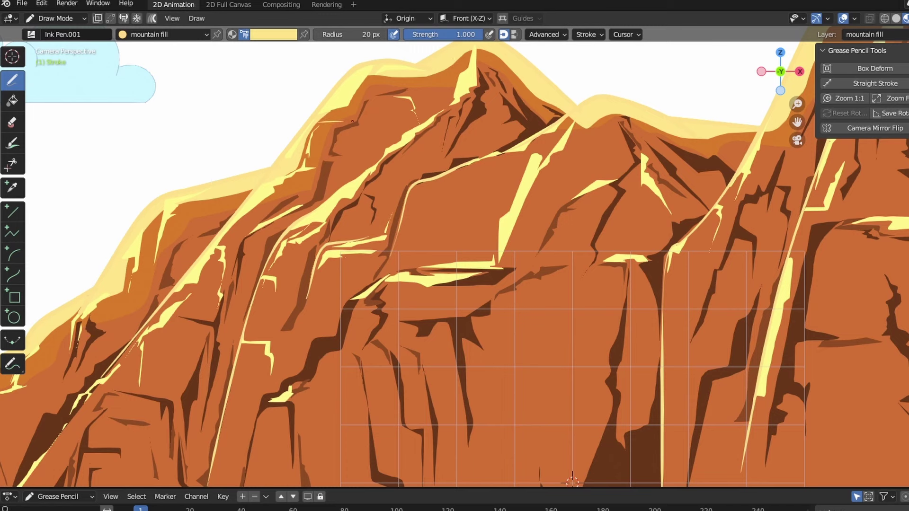
Add wide wedge-shaped highlights along the left peak's long diagonal crack and under its stepped line
scroll(418, 264, down, 4)
scroll(418, 264, down, 2)
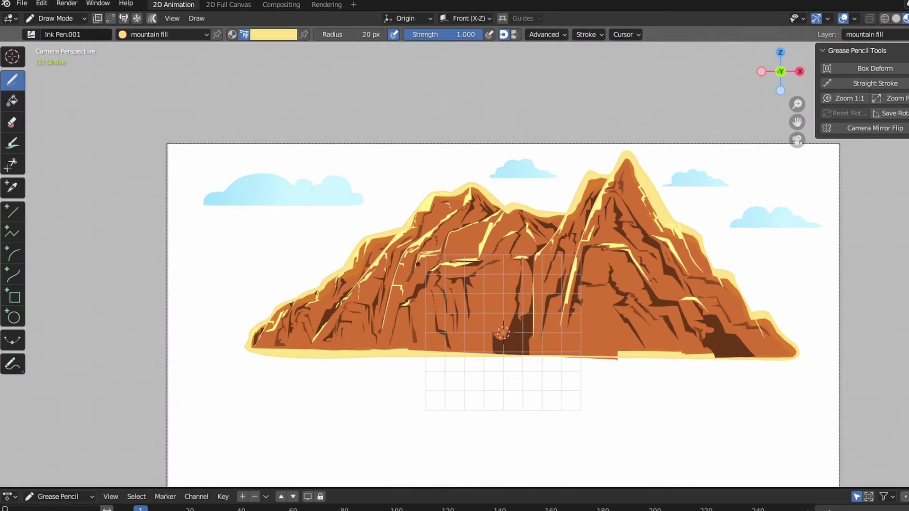
scroll(418, 264, up, 1)
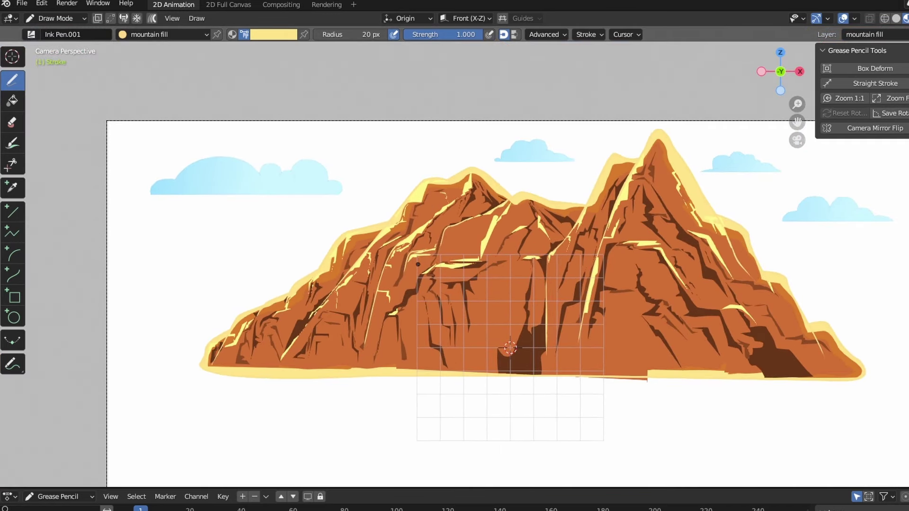
scroll(417, 264, up, 4)
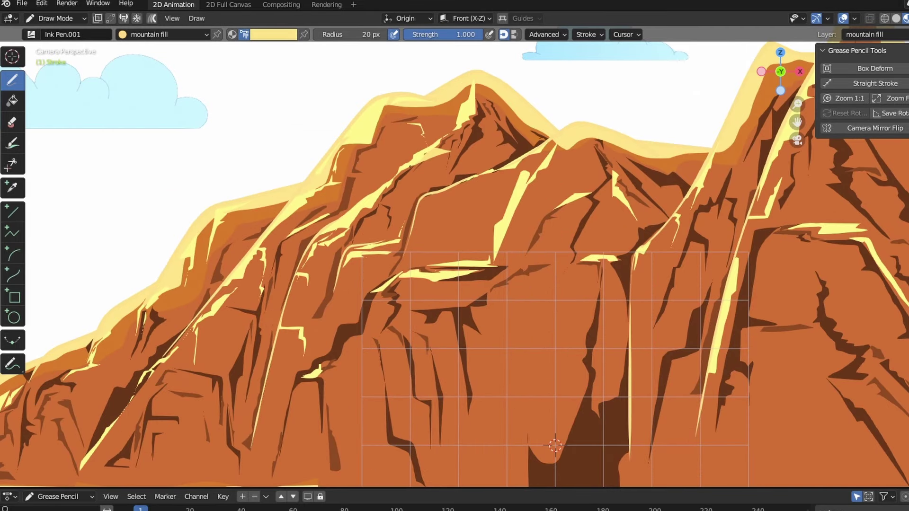
mouse_move(410, 186)
mouse_down()
mouse_move(353, 234)
mouse_move(333, 233)
mouse_move(351, 240)
mouse_up()
mouse_move(457, 196)
mouse_down()
mouse_move(510, 169)
mouse_move(481, 173)
mouse_move(490, 175)
mouse_up()
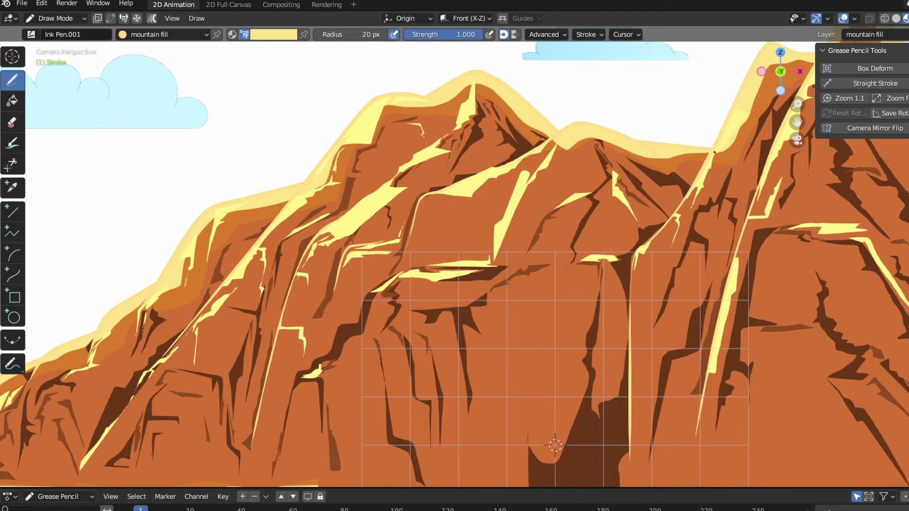
Draw a small highlight at the notch on the lower left slope's edge
scroll(753, 113, down, 4)
scroll(414, 288, up, 6)
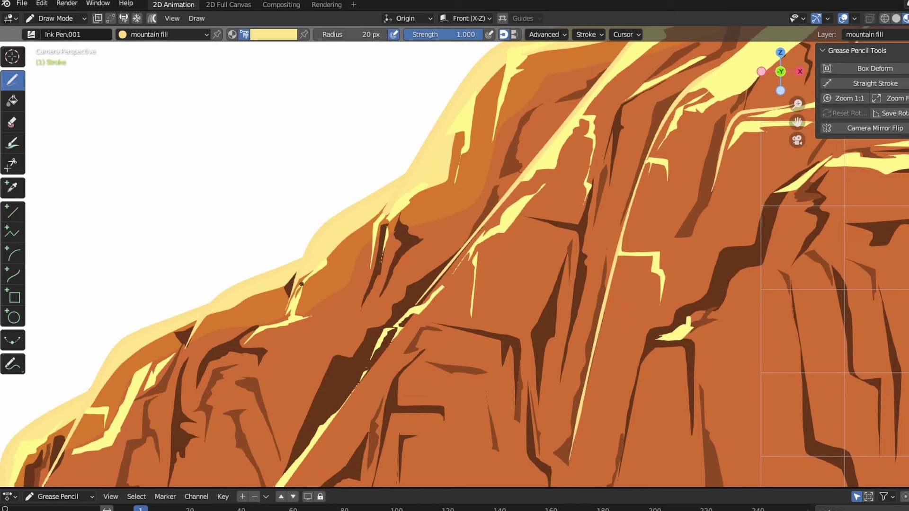
drag(301, 284, 321, 278)
scroll(417, 262, down, 6)
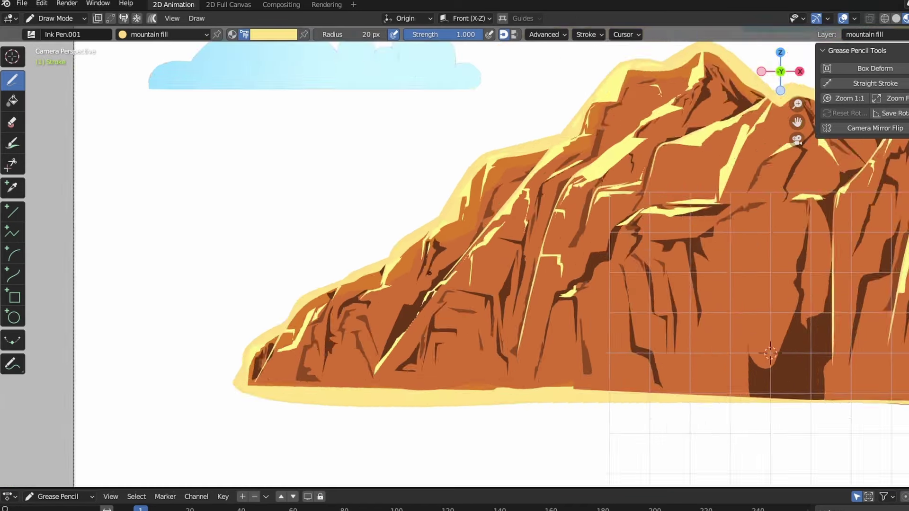
scroll(150, 340, down, 3)
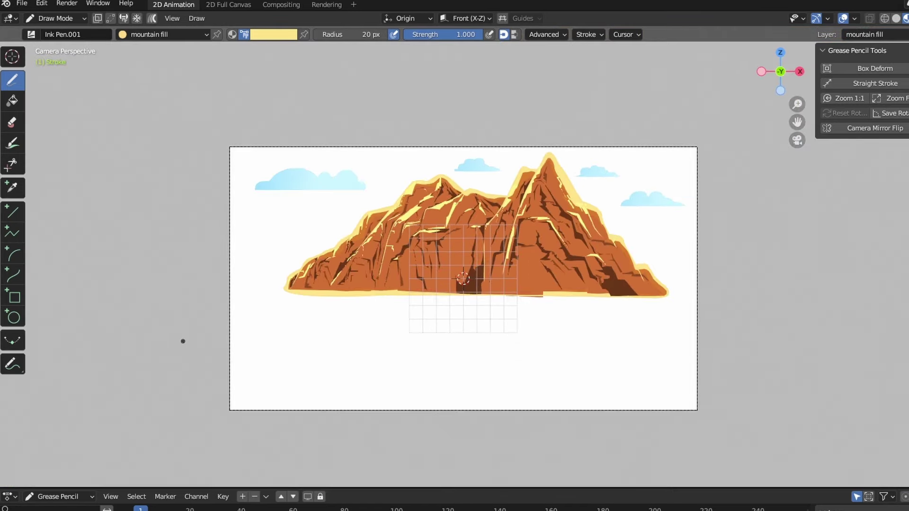
Set the brush's vertex colour to a dark brown, and switch the brush to use the material's colour instead
scroll(242, 293, up, 5)
click(262, 36)
click(252, 118)
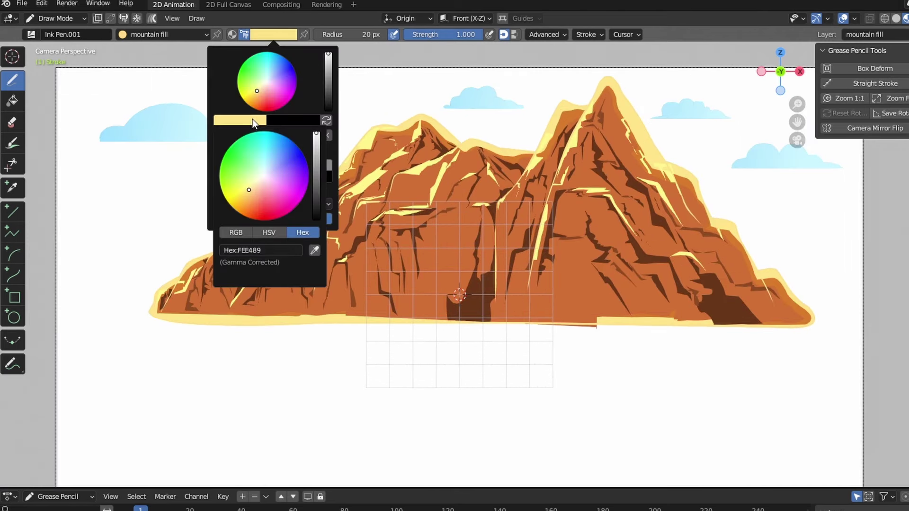
drag(316, 139, 319, 184)
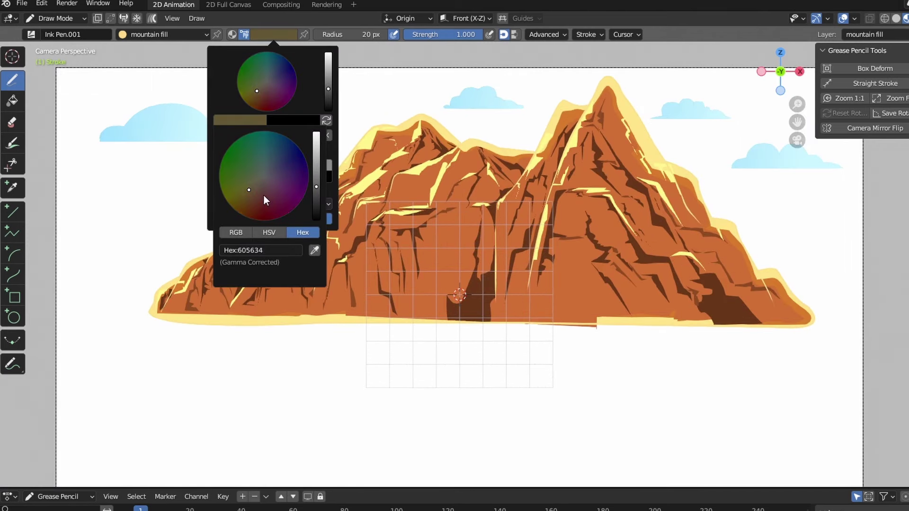
drag(263, 194, 251, 195)
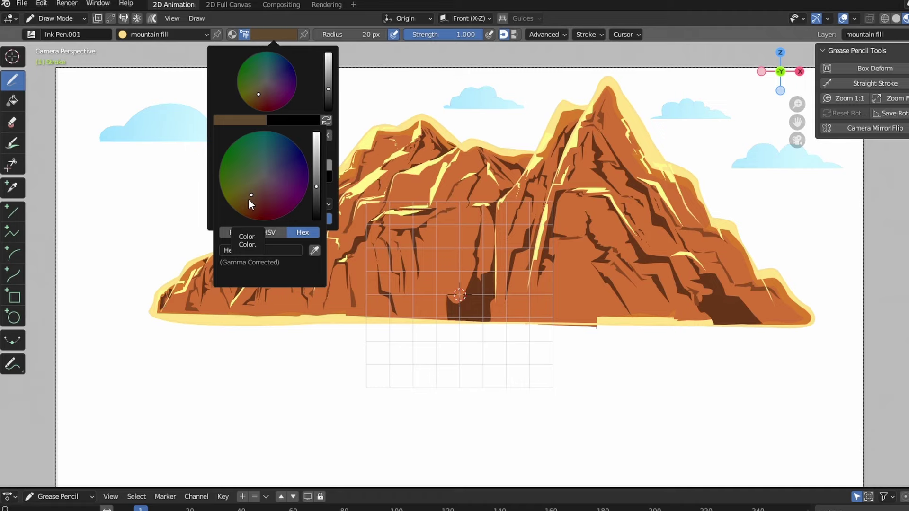
click(247, 43)
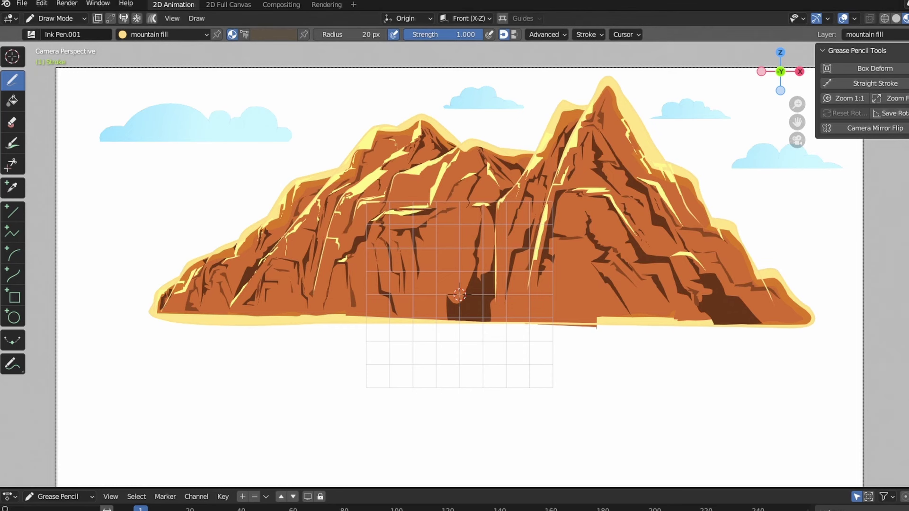
scroll(455, 265, up, 3)
click(55, 18)
click(56, 45)
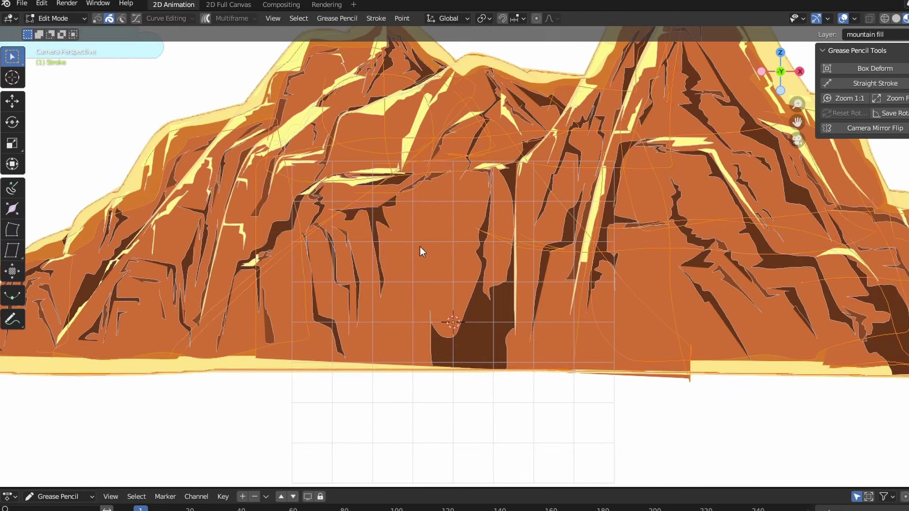
click(55, 18)
click(59, 71)
Draw one long filled shape across the mountain's entire base with the mountain fill gradiant material
scroll(455, 265, down, 1)
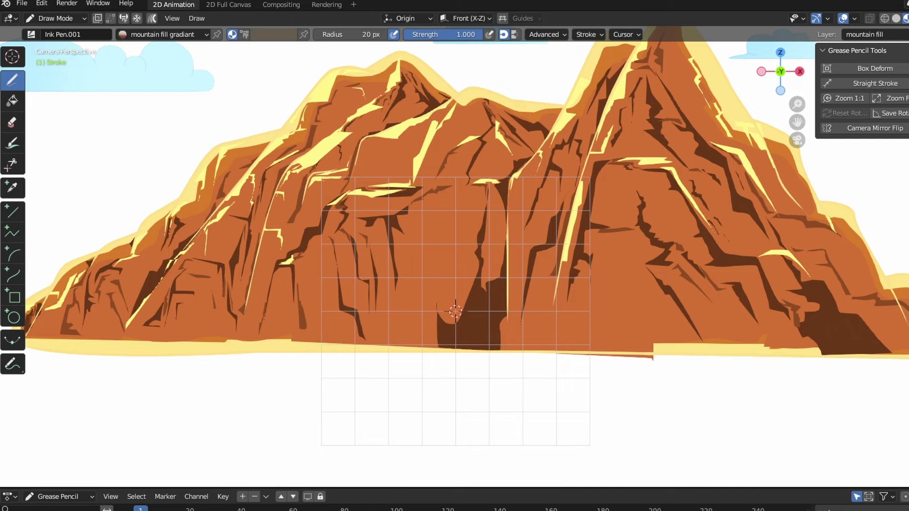
key(Home)
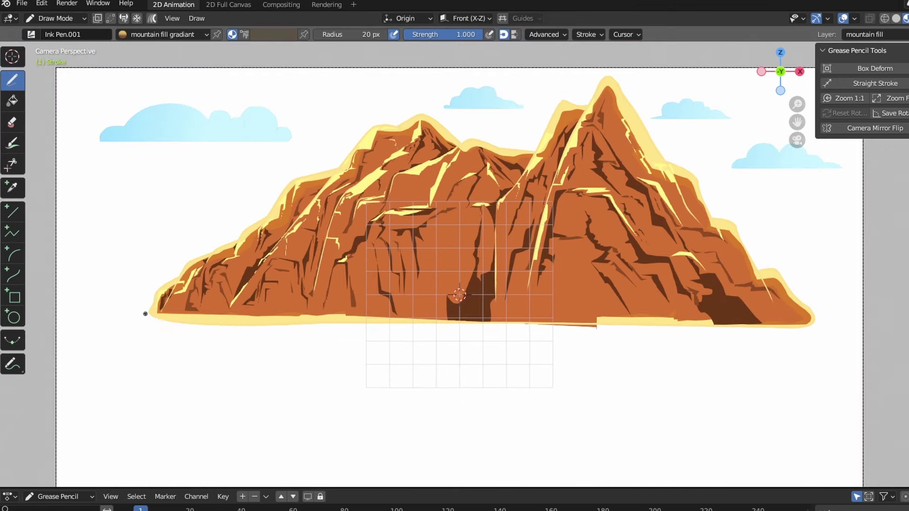
mouse_move(145, 313)
mouse_down()
mouse_move(574, 365)
mouse_move(151, 286)
mouse_up()
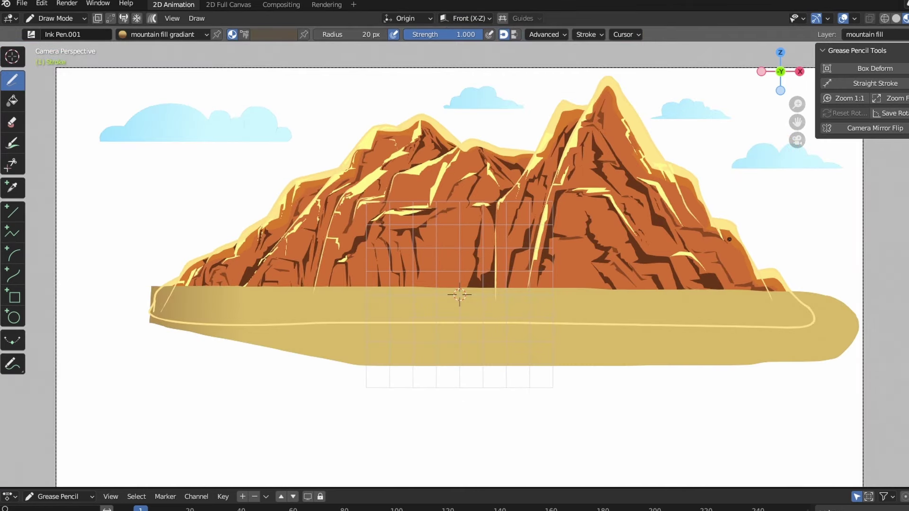
scroll(719, 272, up, 2)
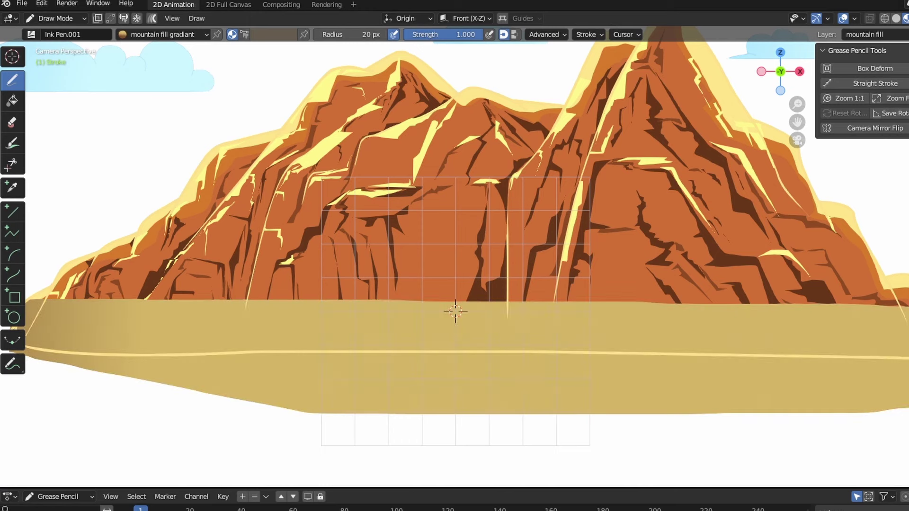
key(ctrl+z)
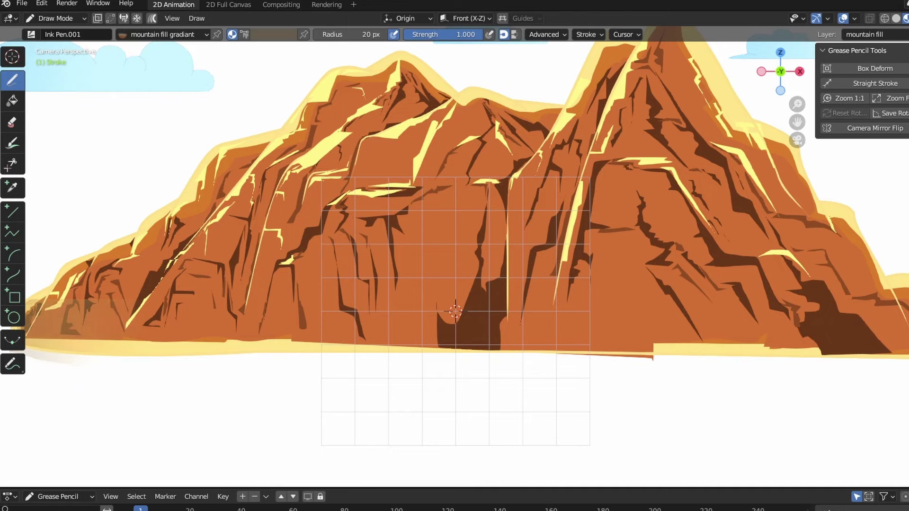
Switch the Stroke object into Sculpt Mode
scroll(591, 328, down, 1)
key(Tab)
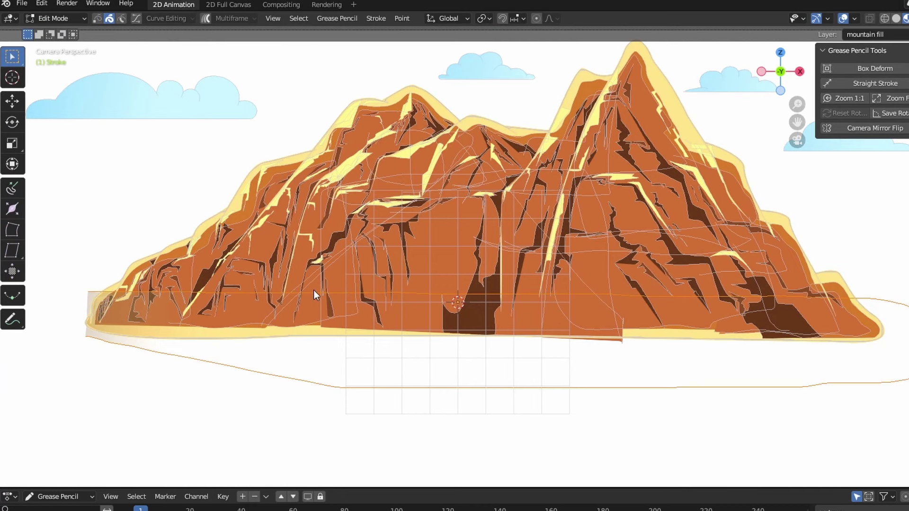
click(66, 20)
click(61, 31)
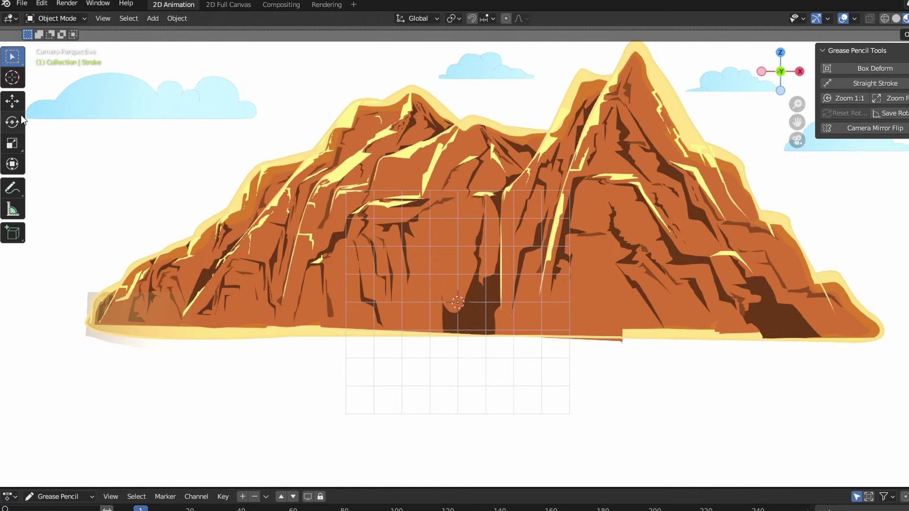
click(57, 18)
click(59, 56)
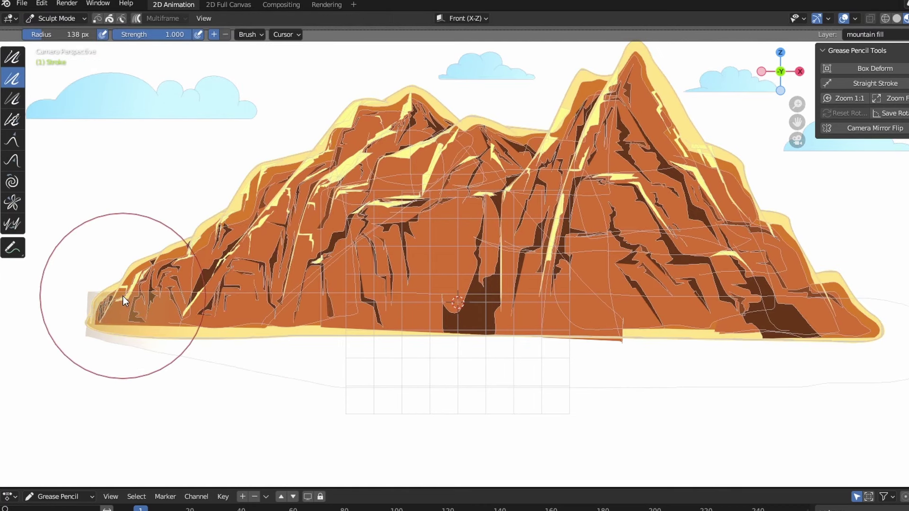
click(111, 20)
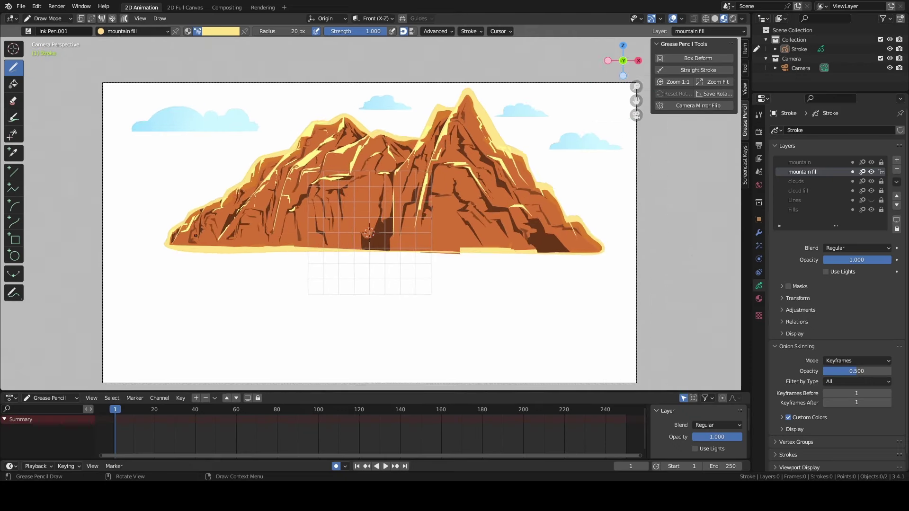
Darken the brush's vertex colour and shift its hue slightly towards orange-brown
scroll(195, 235, up, 1)
click(210, 33)
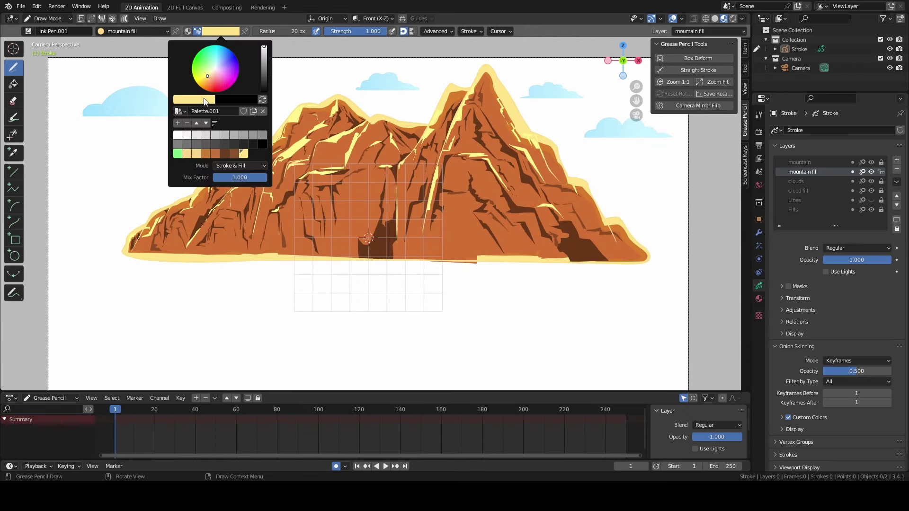
click(204, 99)
drag(254, 115, 257, 153)
click(203, 158)
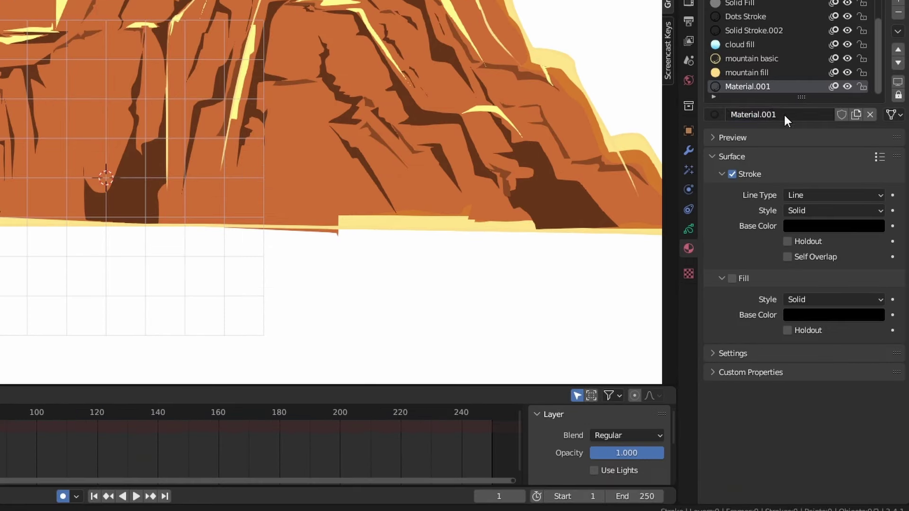
Rename the new material Material.001 as "mountain fill gradiant"
double_click(783, 114)
text(mounta)
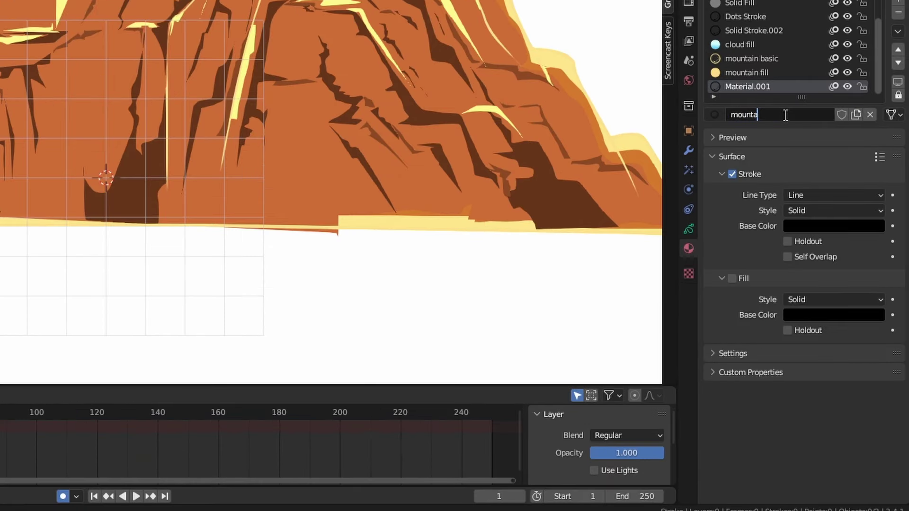
text(in fill gradiant)
key(Return)
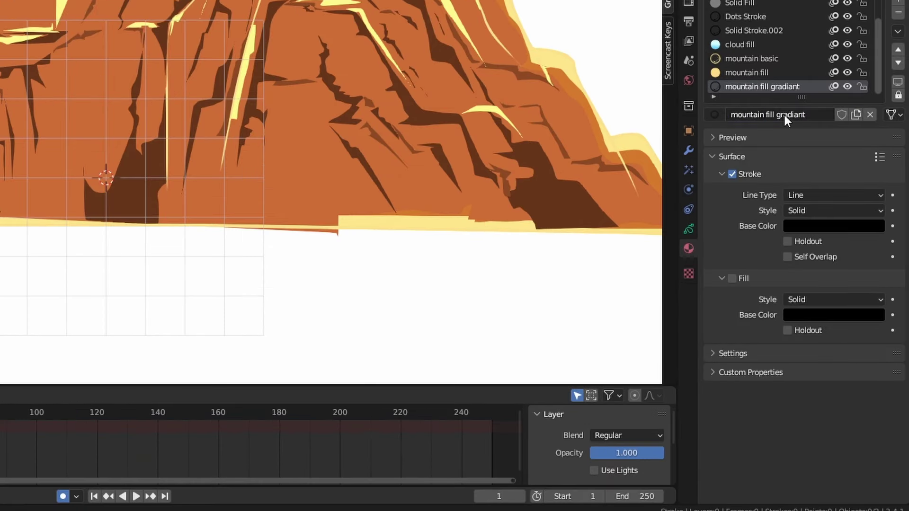
Make the mountain fill gradiant material fill-only with a linear Gradient style and a dark brown base colour
click(808, 299)
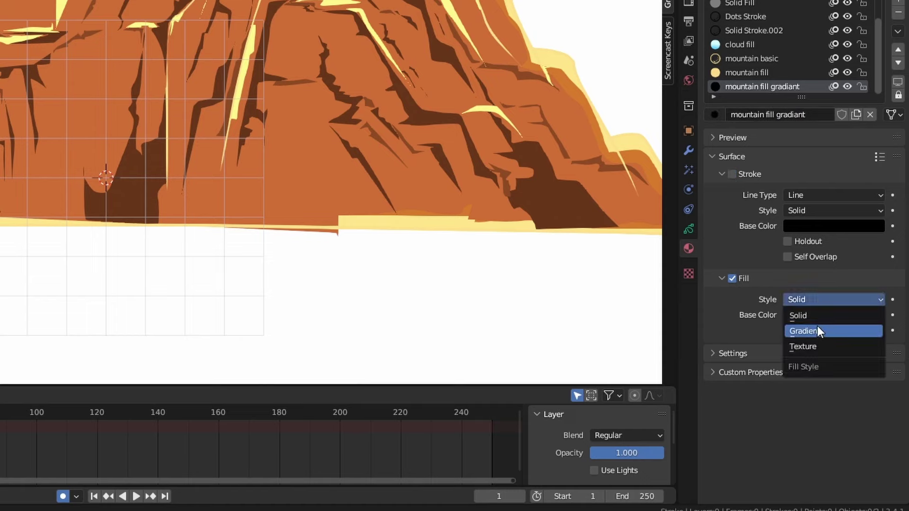
click(820, 328)
click(819, 330)
click(873, 131)
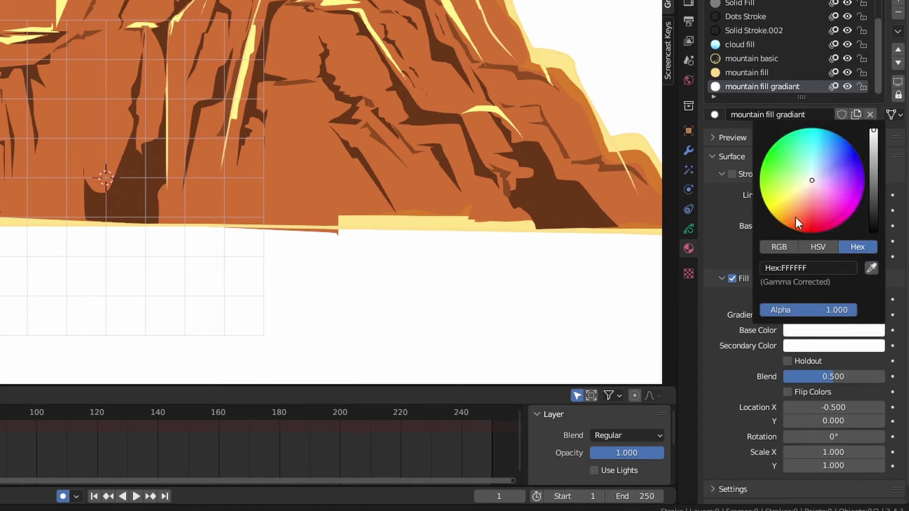
mouse_move(795, 217)
mouse_down()
mouse_move(805, 211)
mouse_move(798, 225)
mouse_up()
drag(867, 158, 800, 212)
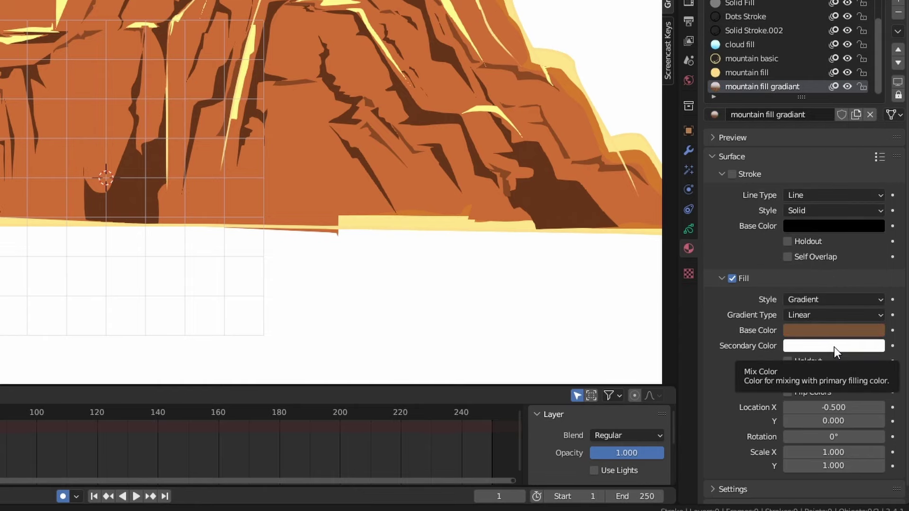
Set the gradient's secondary colour to the pale yellow sampled from the mountain's outer highlight
click(834, 346)
click(801, 218)
click(871, 283)
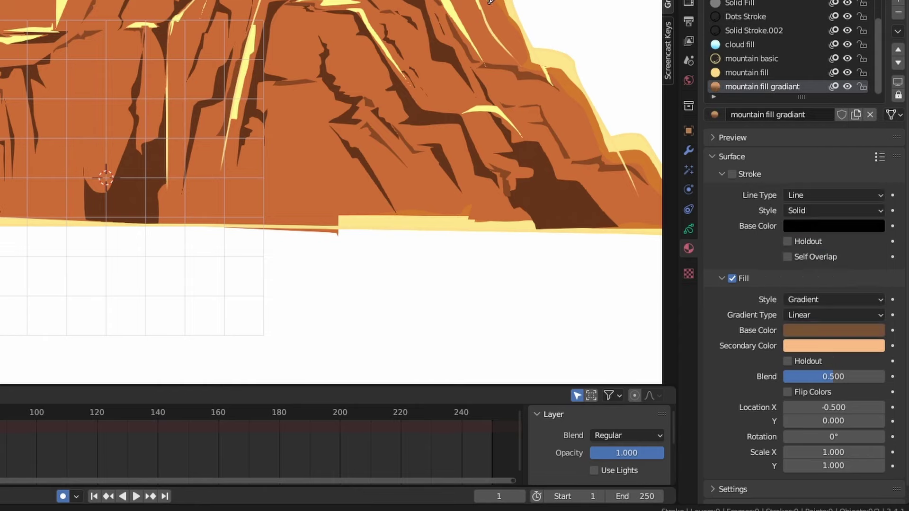
click(549, 56)
Draw a filled gradient shape across the mountain's base, and give its material secondary colour alpha 0 and blend 0.629
scroll(126, 256, down, 2)
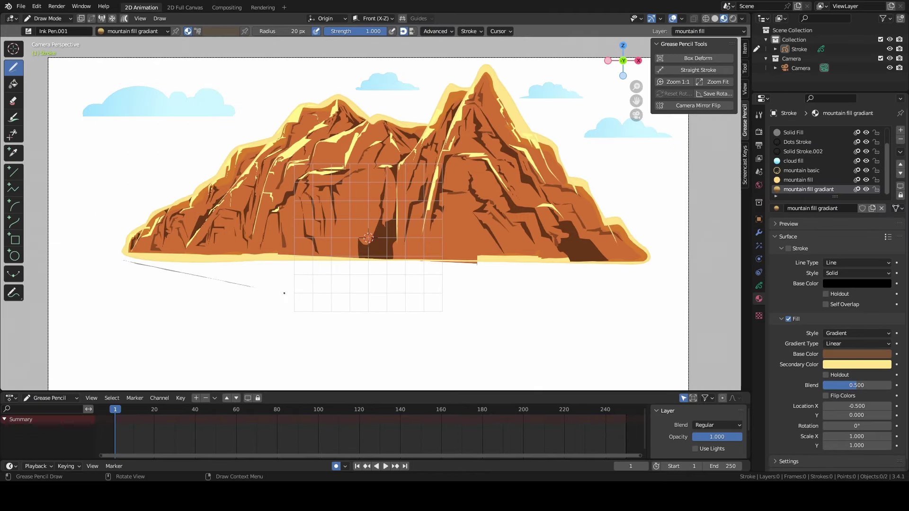
mouse_move(284, 293)
mouse_down()
mouse_move(544, 233)
mouse_move(124, 241)
mouse_up()
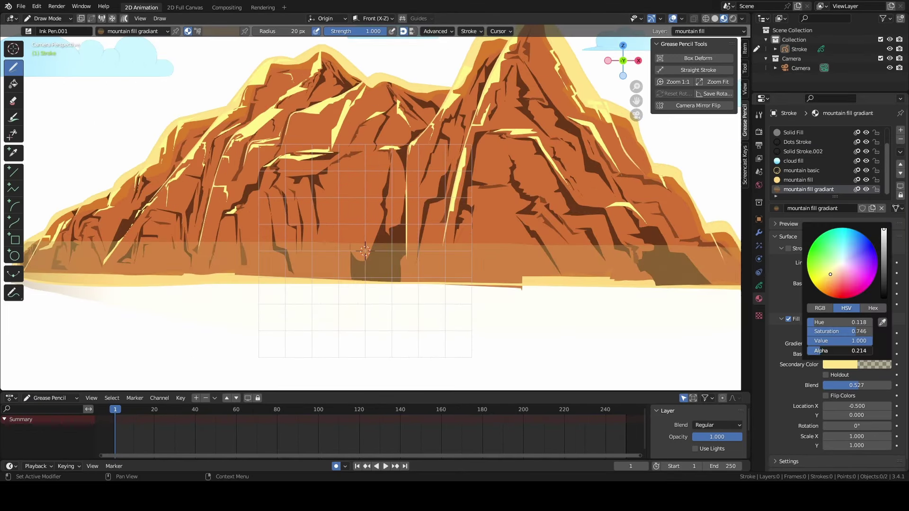
drag(840, 351, 835, 351)
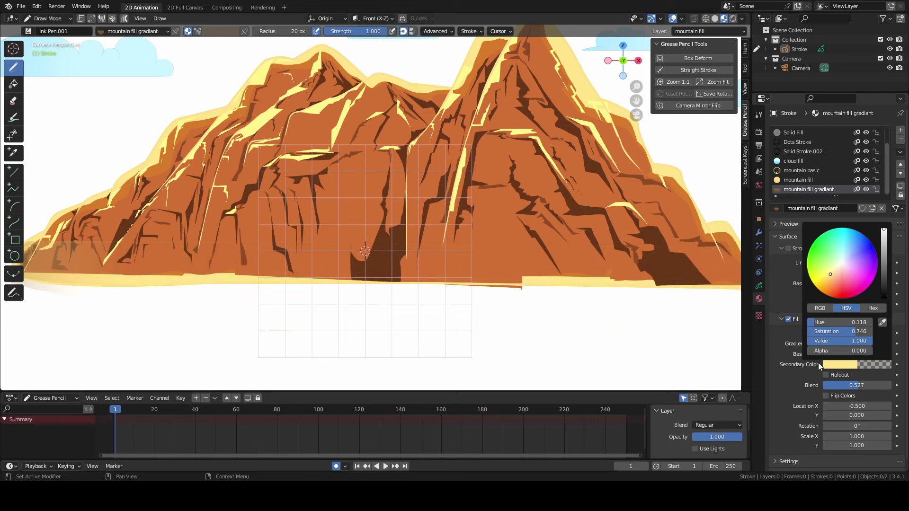
mouse_move(857, 385)
mouse_down()
mouse_move(827, 385)
mouse_move(890, 385)
mouse_move(826, 385)
mouse_move(866, 385)
mouse_up()
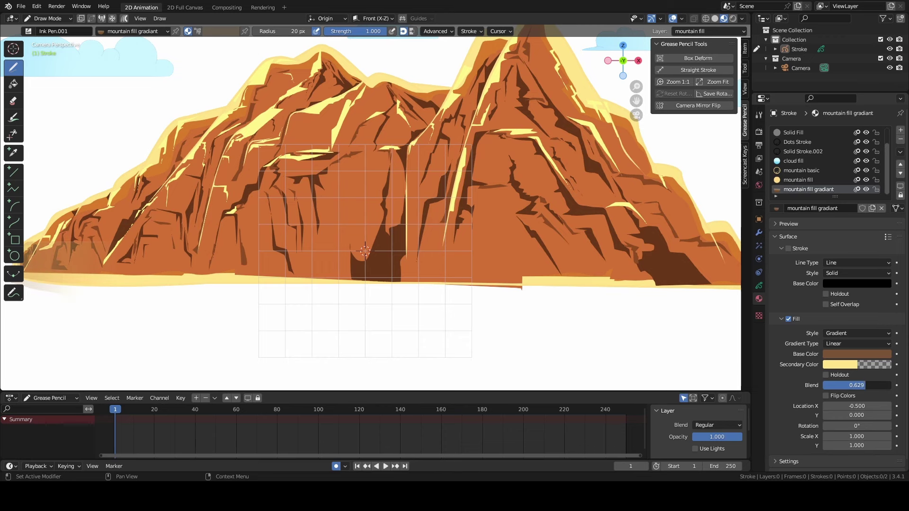
scroll(259, 284, down, 1)
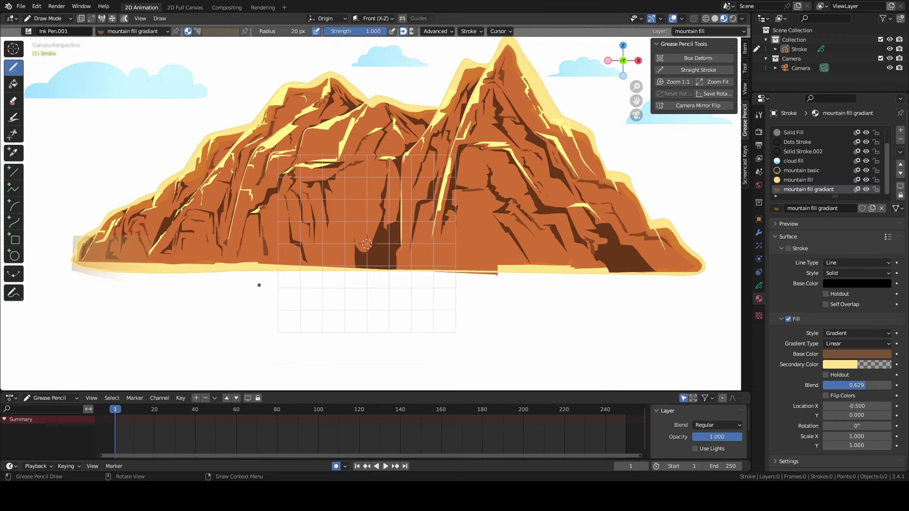
click(49, 18)
click(51, 52)
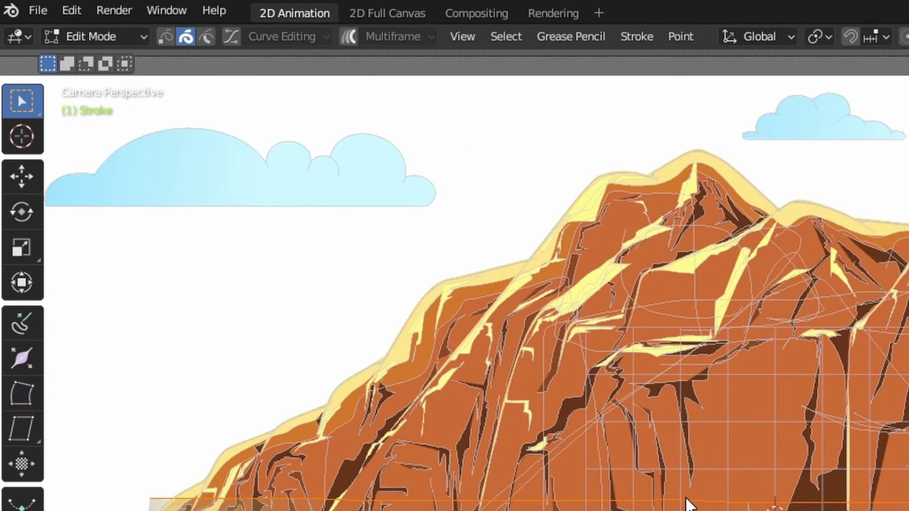
click(111, 36)
click(96, 62)
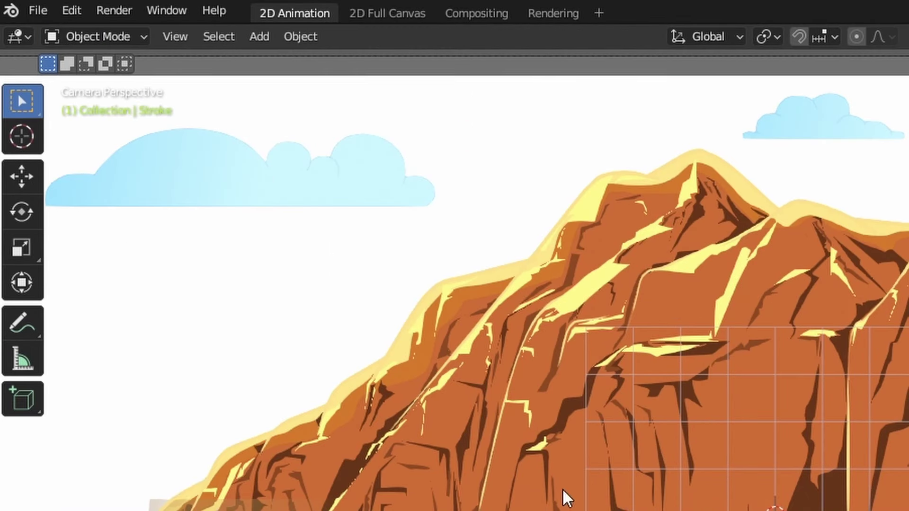
Put the Stroke object in Sculpt Mode with selection masking enabled and choose the Grab brush
click(81, 34)
click(102, 103)
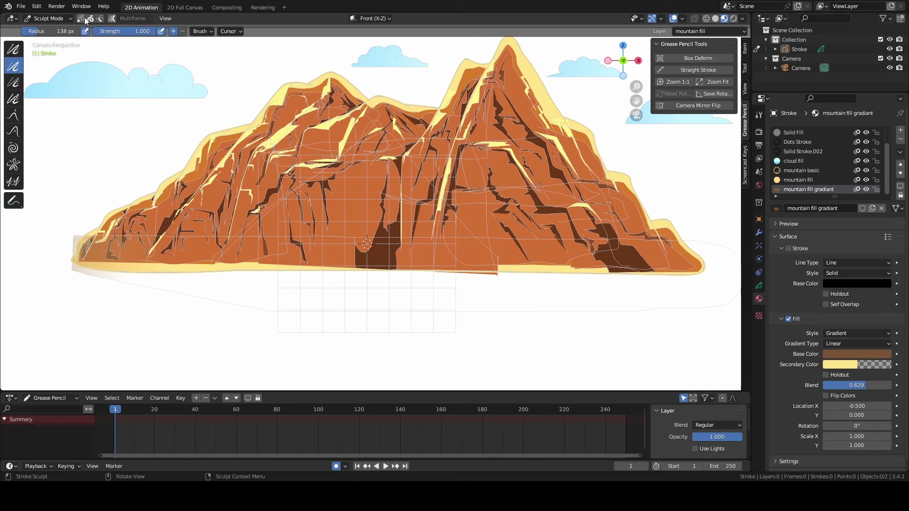
click(100, 19)
click(12, 49)
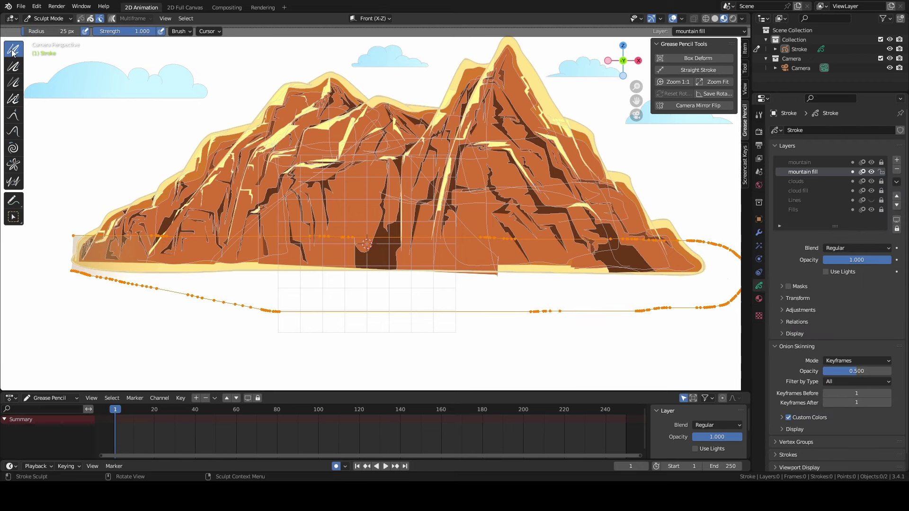
click(13, 115)
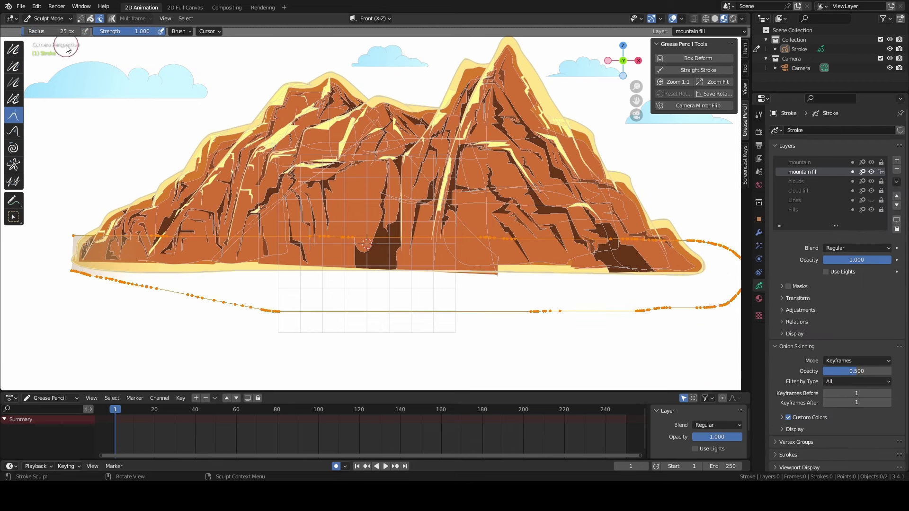
Enlarge the Grab brush radius to 113 px and pull the gradient shape's upper edge up over the mountain's left and middle parts
mouse_move(124, 225)
mouse_down()
mouse_move(161, 239)
mouse_move(192, 198)
mouse_move(193, 166)
mouse_up()
key(f)
click(173, 197)
drag(308, 235, 318, 178)
mouse_move(343, 220)
mouse_down()
mouse_move(386, 196)
mouse_move(384, 163)
mouse_up()
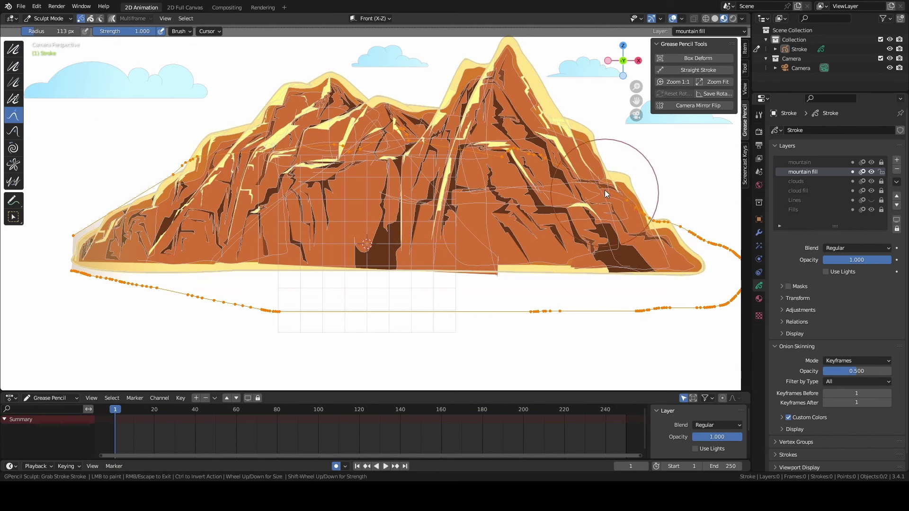
Pull the gradient shape's upper edge on the mountain's right side up along the slope to the tallest peak
drag(604, 190, 530, 95)
mouse_move(549, 146)
mouse_down()
mouse_move(575, 127)
mouse_move(501, 48)
mouse_up()
drag(571, 121, 512, 59)
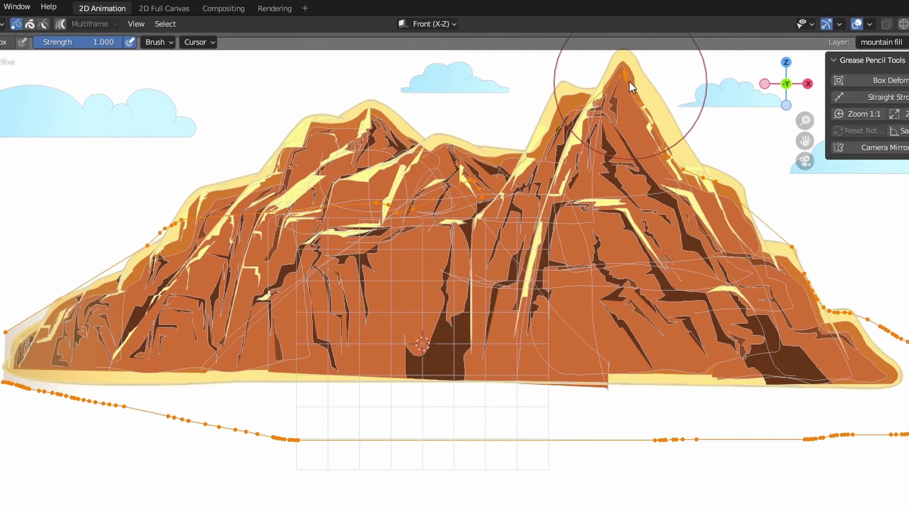
Pull the gradient fill's outline inward at the tallest peak with the Grab brush and return to Draw Mode
mouse_move(629, 81)
mouse_down()
mouse_move(712, 147)
mouse_move(795, 251)
mouse_move(782, 280)
mouse_move(771, 233)
mouse_move(824, 292)
mouse_move(901, 339)
mouse_move(902, 407)
mouse_move(848, 442)
mouse_move(861, 392)
mouse_move(767, 416)
mouse_move(645, 389)
mouse_move(304, 386)
mouse_move(181, 403)
mouse_move(229, 388)
mouse_move(48, 388)
mouse_move(21, 325)
mouse_move(140, 264)
mouse_move(62, 307)
mouse_move(258, 222)
mouse_move(262, 189)
mouse_move(284, 205)
mouse_move(270, 177)
mouse_move(340, 147)
mouse_move(463, 175)
mouse_move(421, 92)
mouse_move(506, 128)
mouse_move(420, 128)
mouse_move(602, 131)
mouse_up()
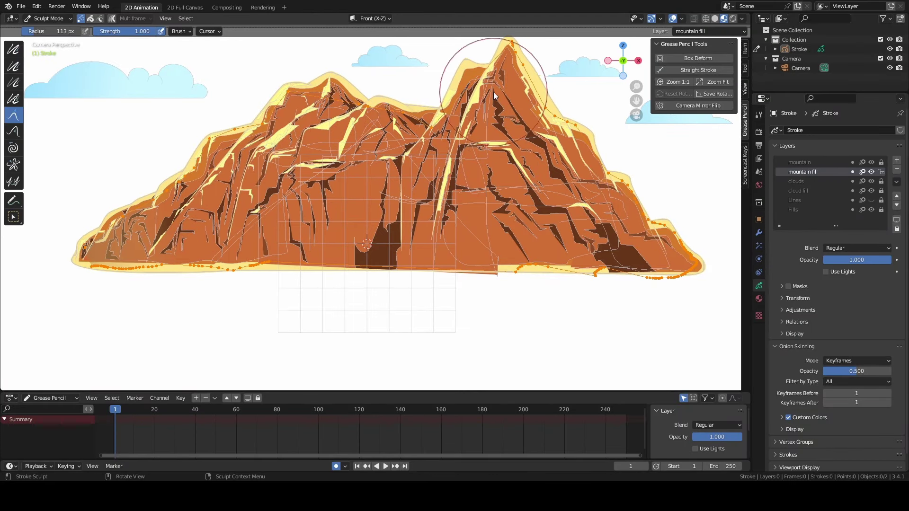
click(47, 18)
click(54, 61)
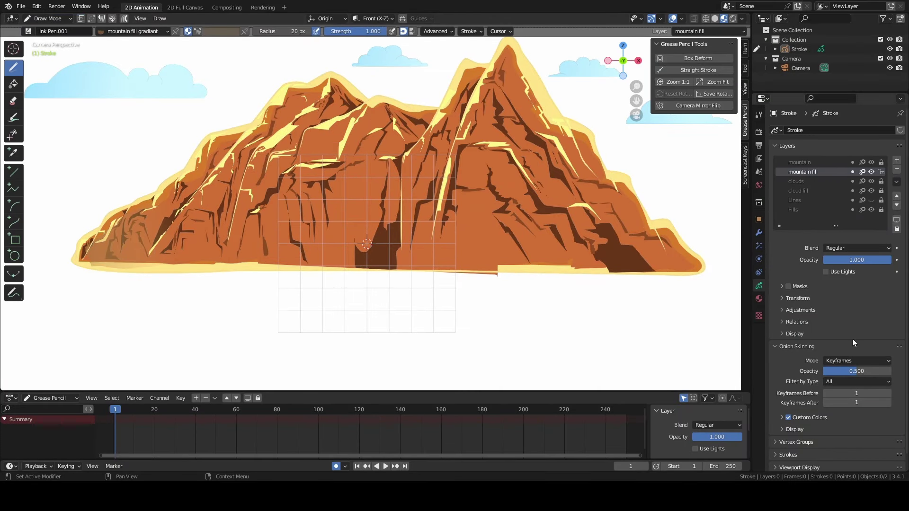
Make the mountain fill gradiant material's secondary color opaque, with blend 0.405, X location -2.600 and rotation 104°
click(759, 298)
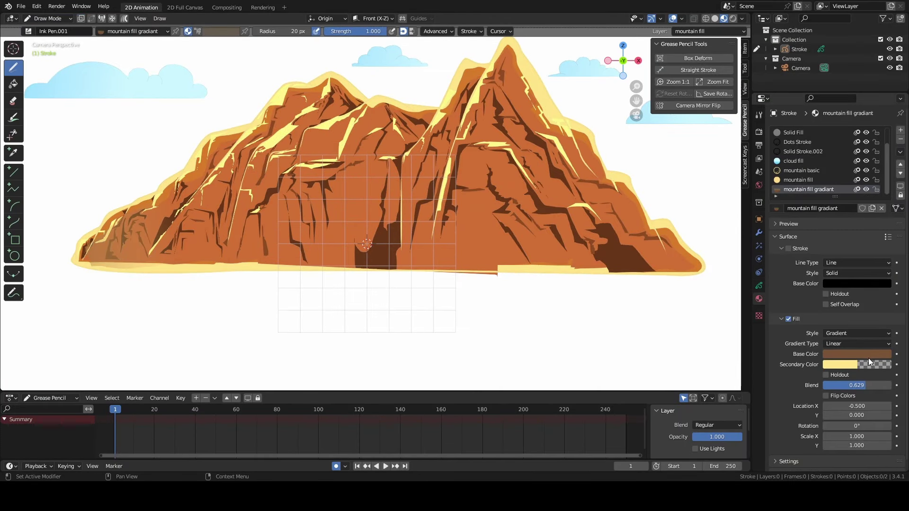
drag(856, 386, 859, 386)
click(847, 365)
drag(818, 350, 857, 350)
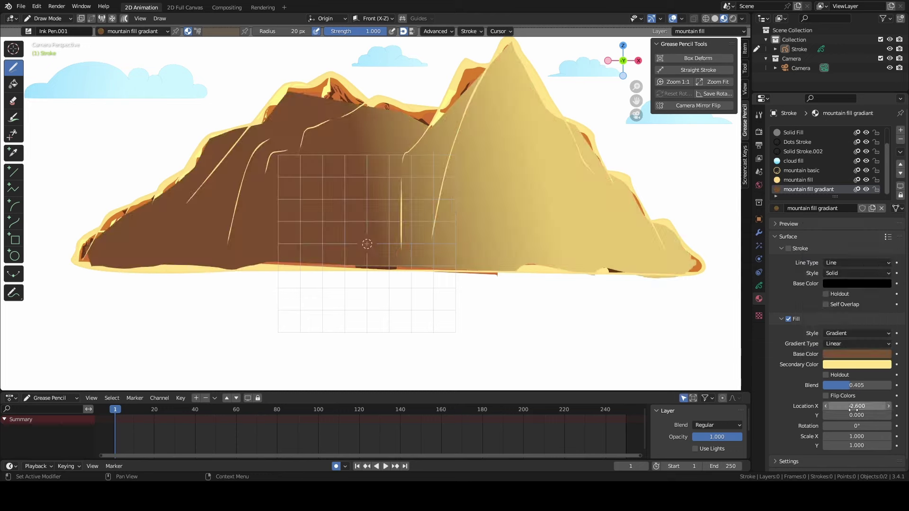
drag(857, 426, 875, 427)
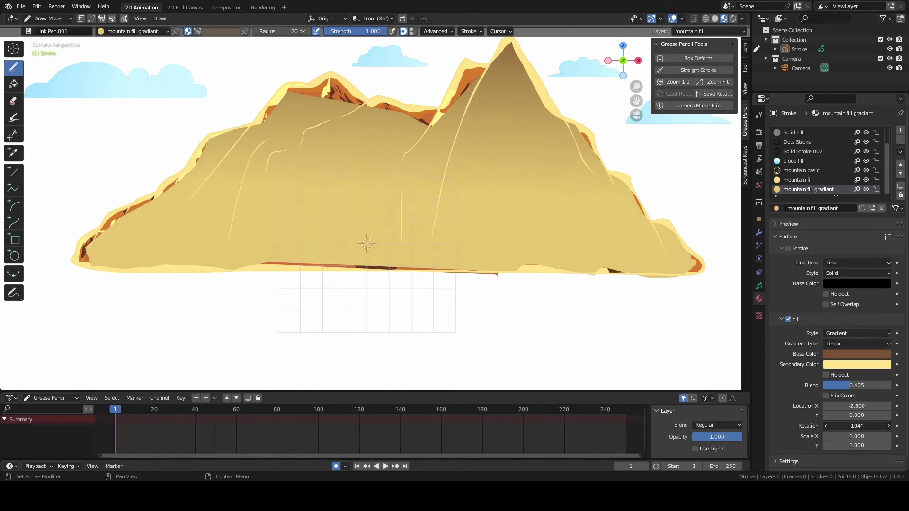
Set the gradient blend to 0.827, make the base color fully transparent and the secondary color partly transparent
drag(852, 385, 881, 386)
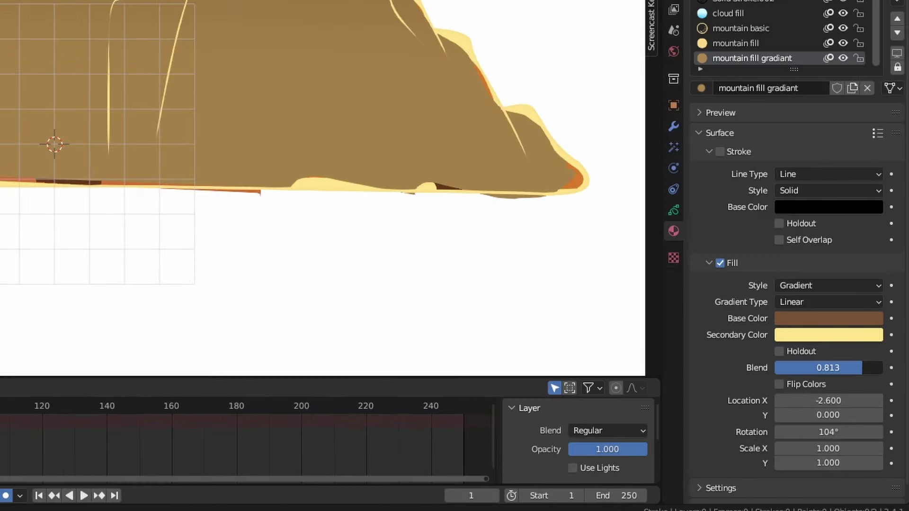
click(828, 318)
drag(840, 296, 753, 296)
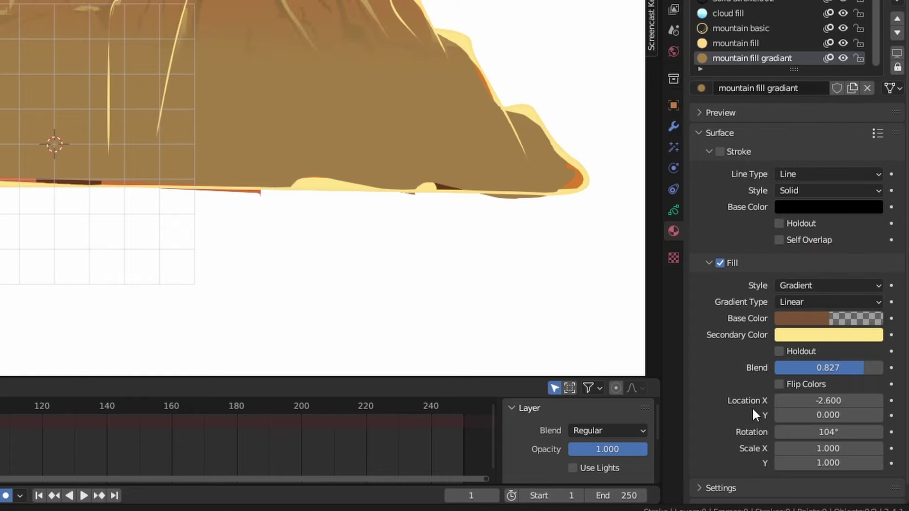
click(830, 334)
drag(838, 312, 815, 313)
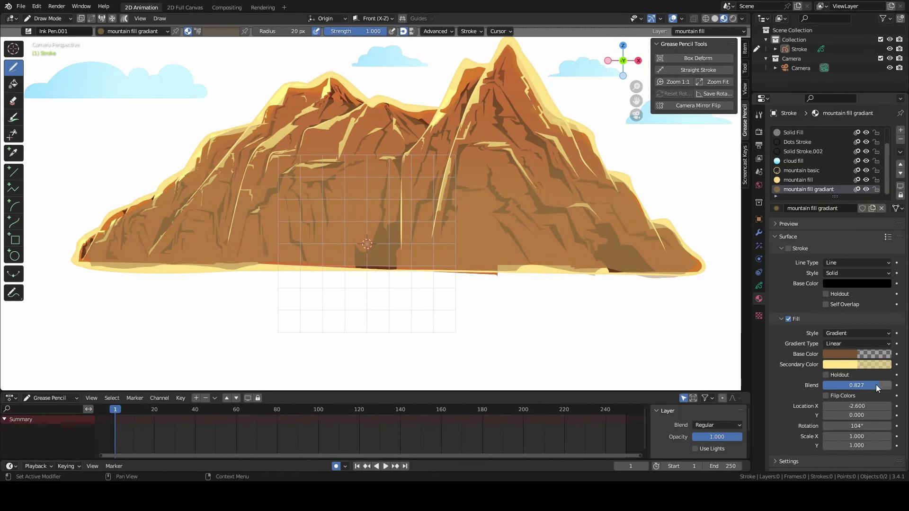
Set the gradient blend to 1.000 and X location to -0.100, and darken the brown base color
drag(876, 384, 907, 406)
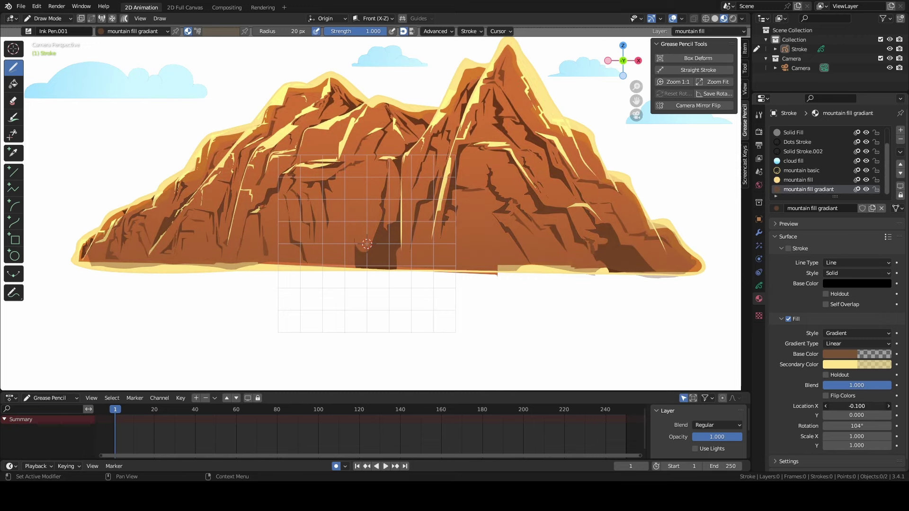
click(848, 356)
drag(881, 254, 881, 262)
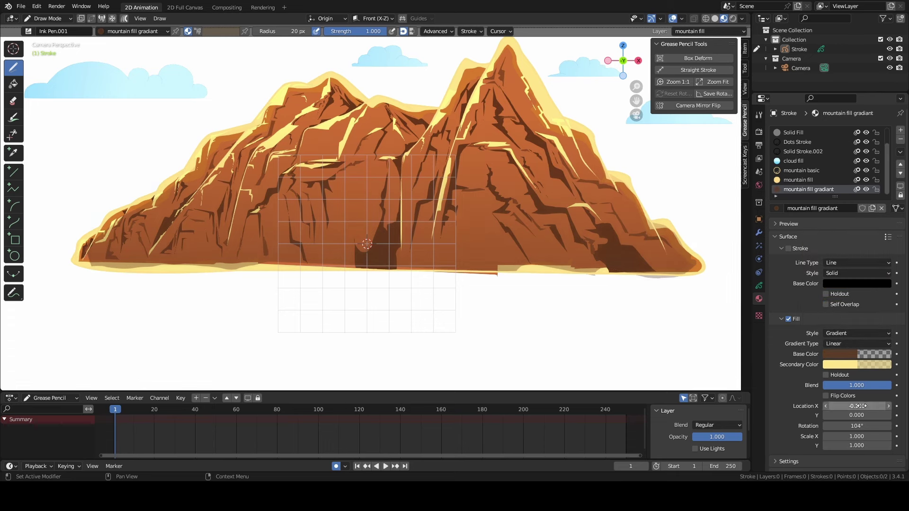
Set the gradient's location to X 0.700 and Y -0.300, and its X scale to 0.900
mouse_move(862, 406)
mouse_down()
mouse_move(881, 406)
mouse_move(861, 406)
mouse_up()
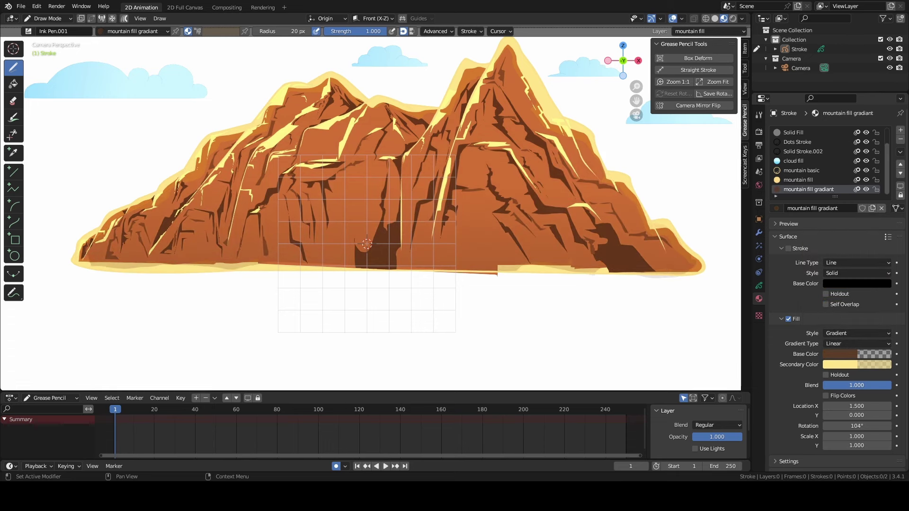
mouse_move(857, 415)
mouse_down()
mouse_move(866, 415)
mouse_move(845, 415)
mouse_move(843, 406)
mouse_up()
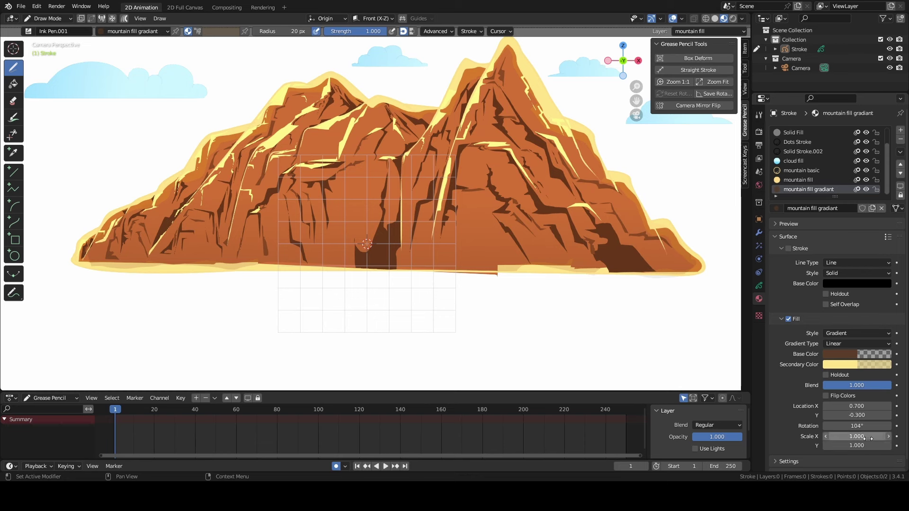
drag(867, 439, 860, 439)
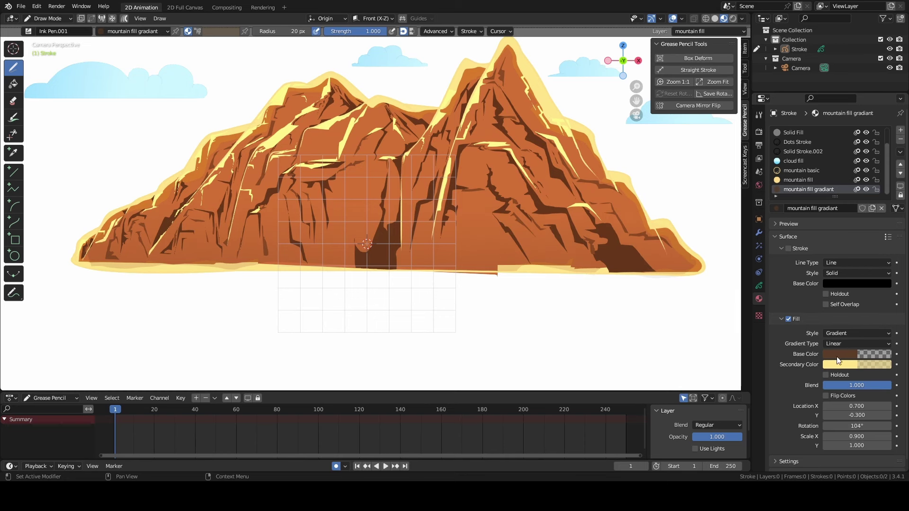
Darken the gradient's base color to a very dark brown with value 0.027 and alpha 0.129
click(839, 361)
drag(883, 262, 884, 278)
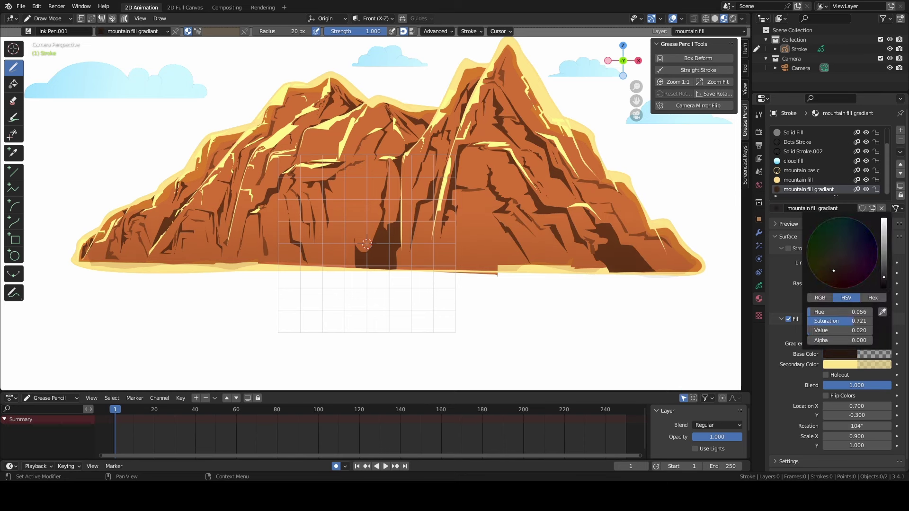
drag(833, 341, 841, 340)
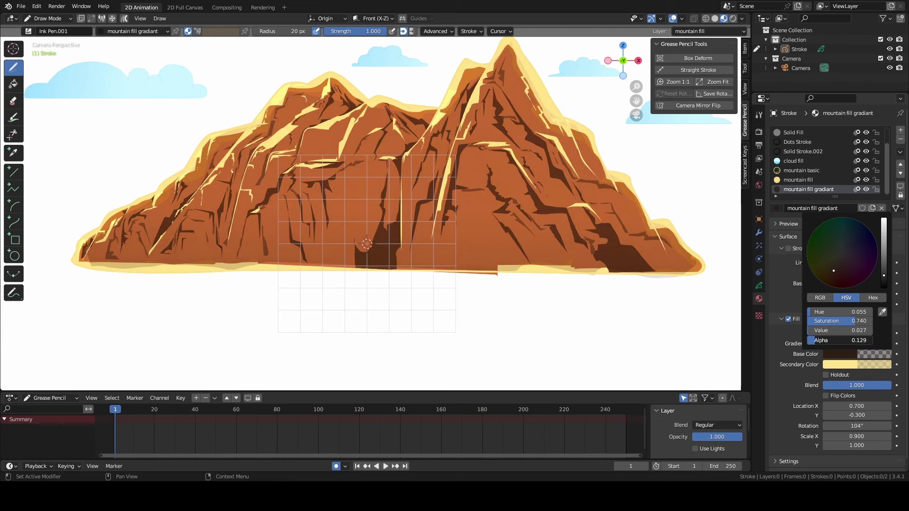
Try the Multiply blend mode on the mountain fill layer
scroll(456, 290, down, 2)
scroll(446, 271, up, 1)
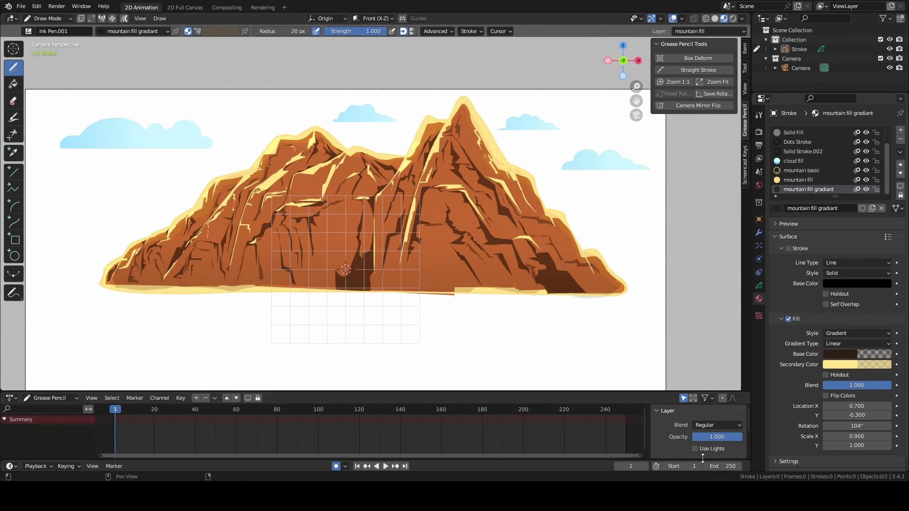
click(732, 425)
click(717, 370)
Flip the gradient colors, using a pale pink base and a partly transparent dark brown secondary color, with X location -1.900
click(829, 354)
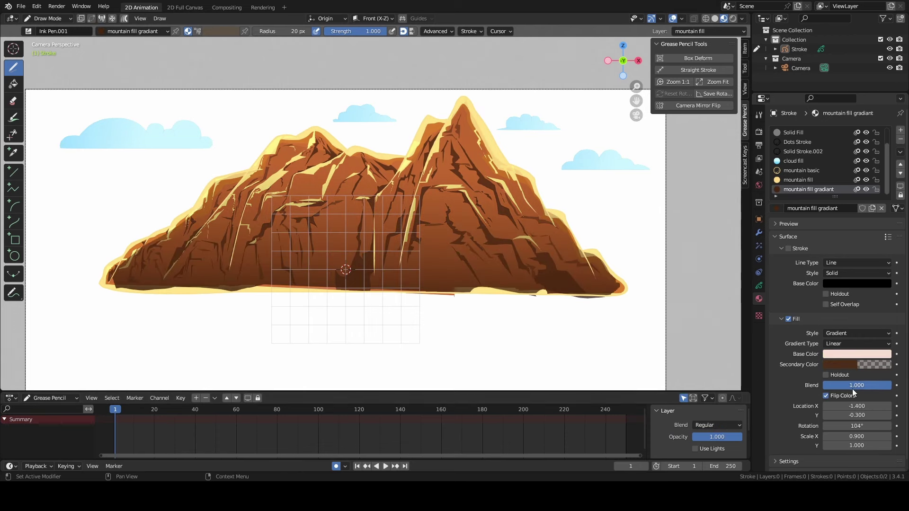
mouse_move(854, 407)
mouse_down()
mouse_move(897, 406)
mouse_move(856, 406)
mouse_up()
Sculpt the dark gradient fill's upper edge down from the peaks and slopes toward the mountain's lower part
click(45, 18)
click(46, 39)
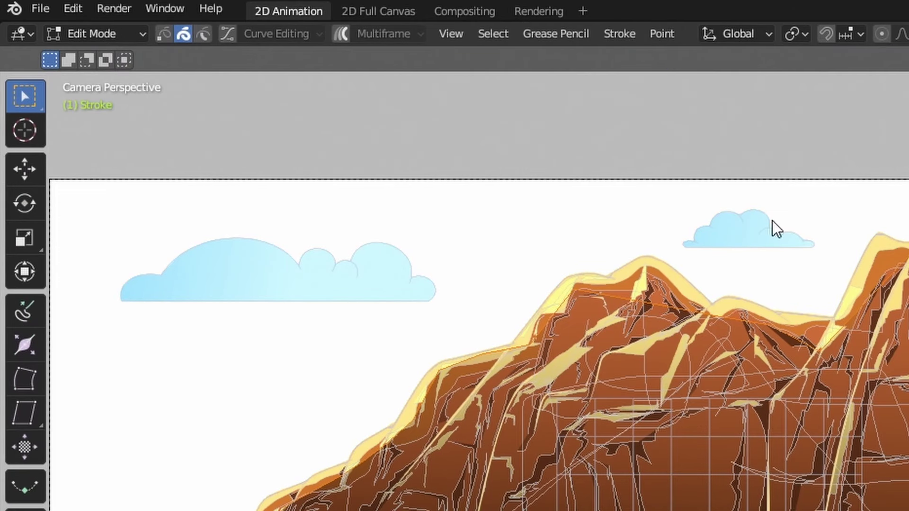
click(114, 34)
click(104, 97)
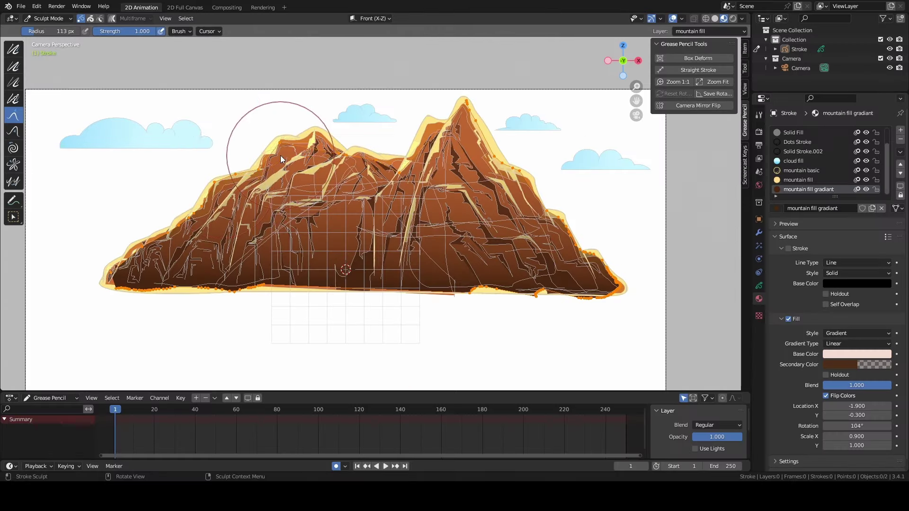
mouse_move(280, 156)
mouse_down()
mouse_move(220, 185)
mouse_move(188, 217)
mouse_move(260, 207)
mouse_move(350, 152)
mouse_move(439, 126)
mouse_move(478, 142)
mouse_up()
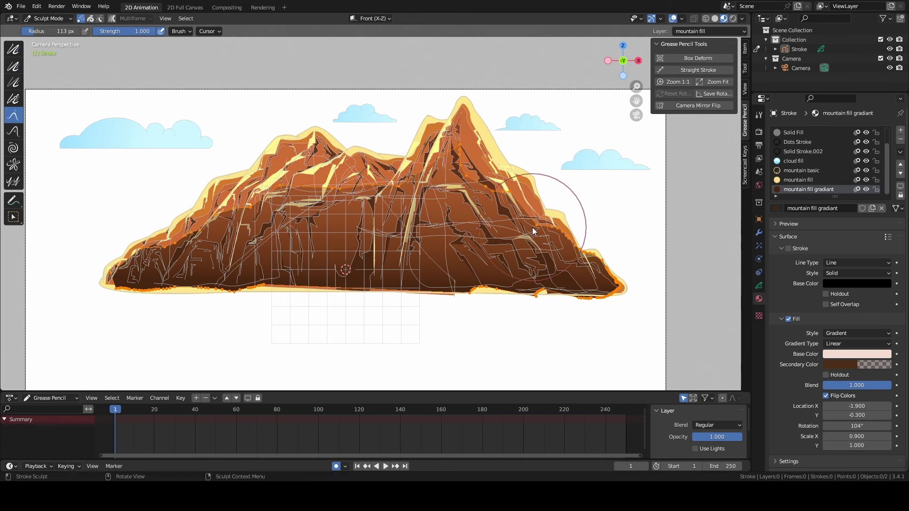
mouse_move(549, 230)
mouse_down()
mouse_move(584, 262)
mouse_move(560, 244)
mouse_move(571, 263)
mouse_up()
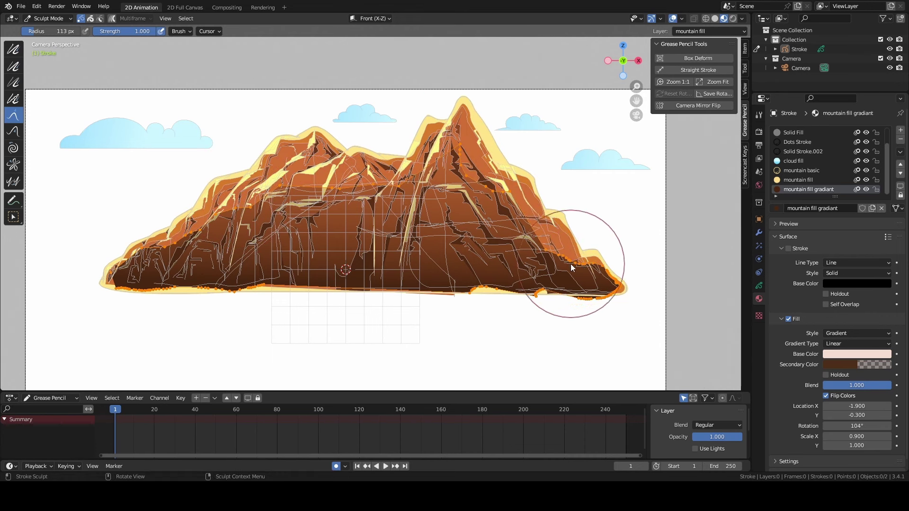
drag(172, 268, 112, 278)
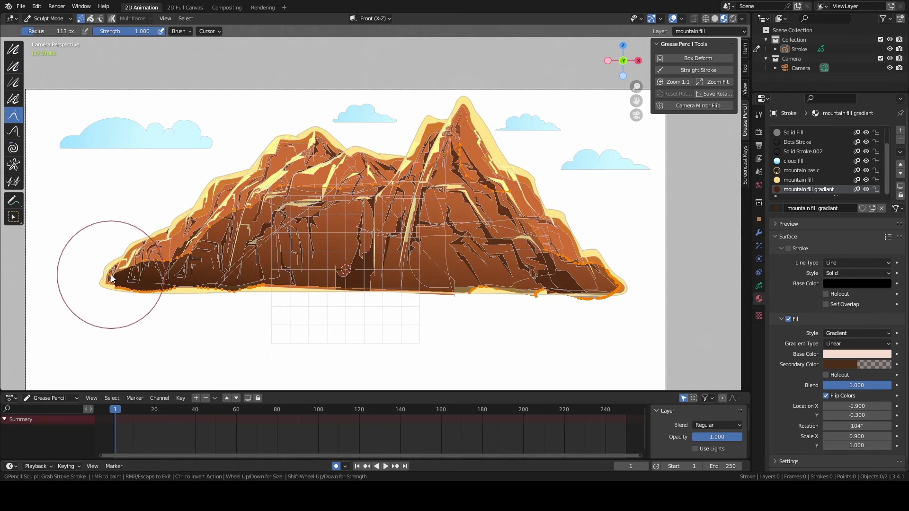
drag(466, 156, 455, 184)
drag(397, 190, 389, 219)
drag(342, 188, 323, 212)
drag(273, 188, 277, 214)
Return to Draw Mode and set the gradient fill's rotation to 95.9°
click(47, 18)
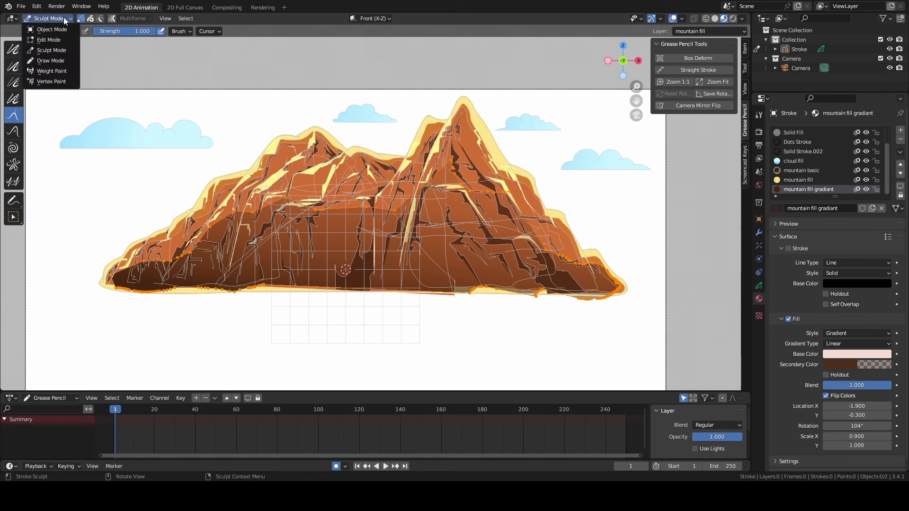
click(48, 63)
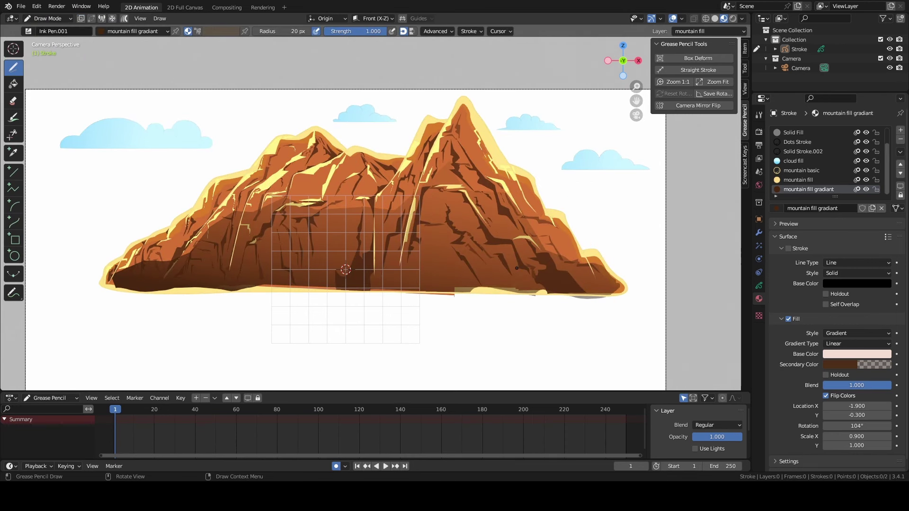
mouse_move(863, 426)
mouse_down()
mouse_move(872, 426)
mouse_move(842, 427)
mouse_up()
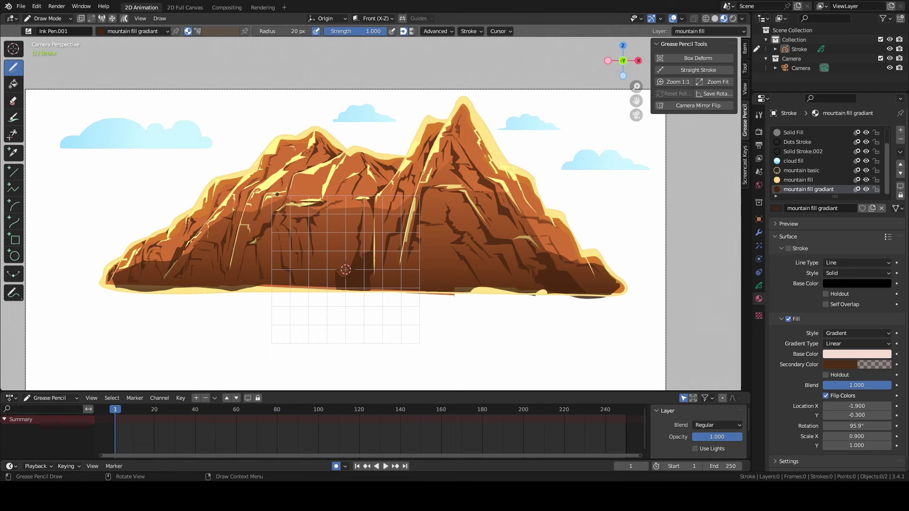
scroll(277, 194, down, 3)
scroll(284, 213, up, 5)
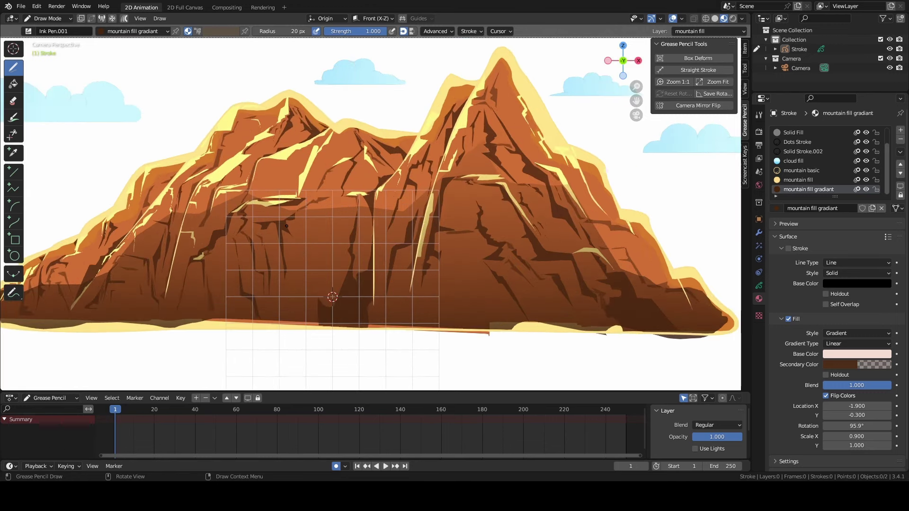
scroll(287, 226, down, 1)
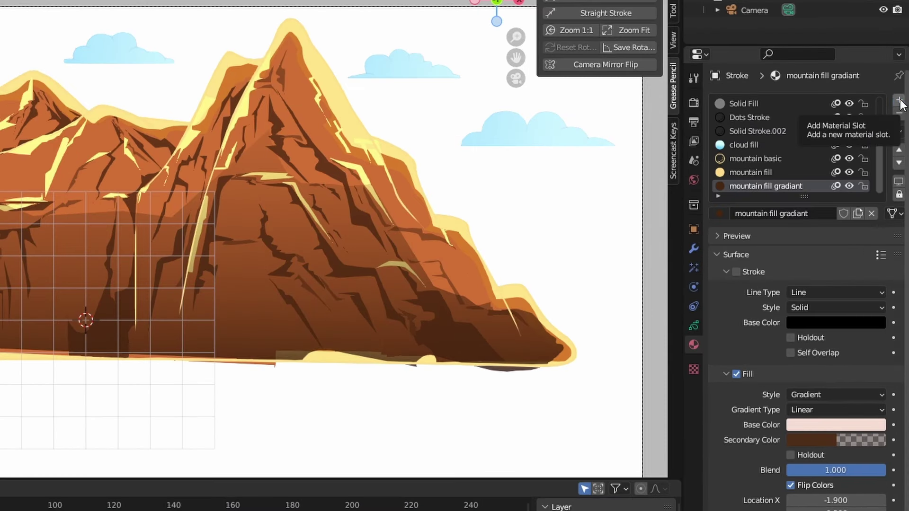
Add a new material to the Stroke object and name it "mountain fill grad"
click(898, 101)
click(811, 214)
double_click(788, 213)
text(mountain)
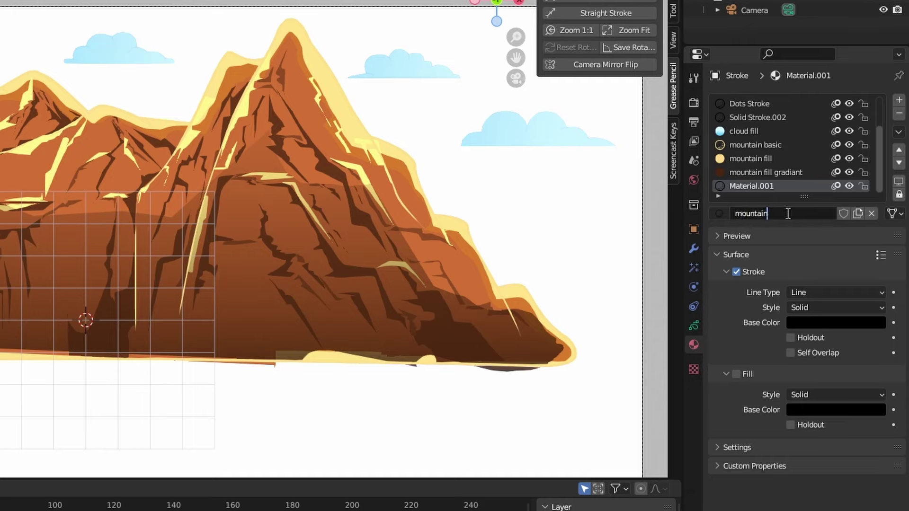
key(Return)
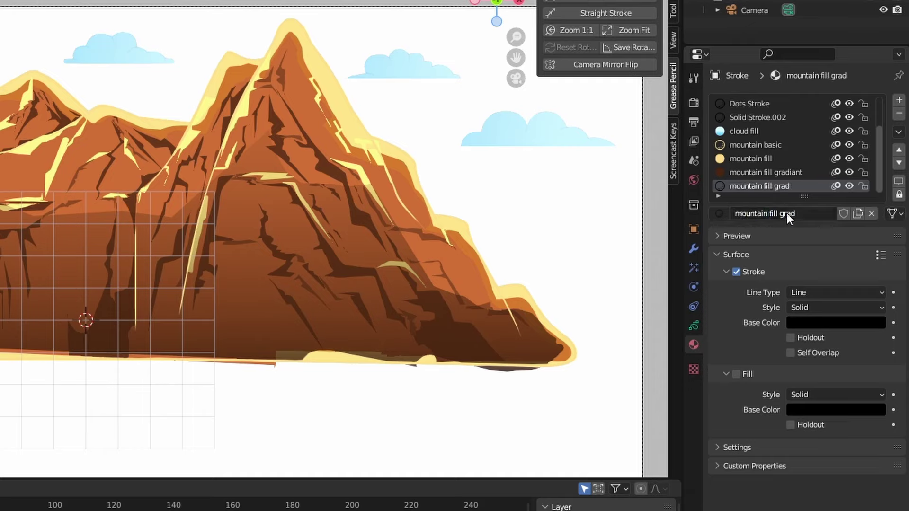
Turn off the new material's stroke and enable its fill with the Gradient style
click(736, 271)
click(736, 374)
click(807, 396)
Set the new gradient's base color to the light yellow of the mountain's rim by sampling it
click(819, 425)
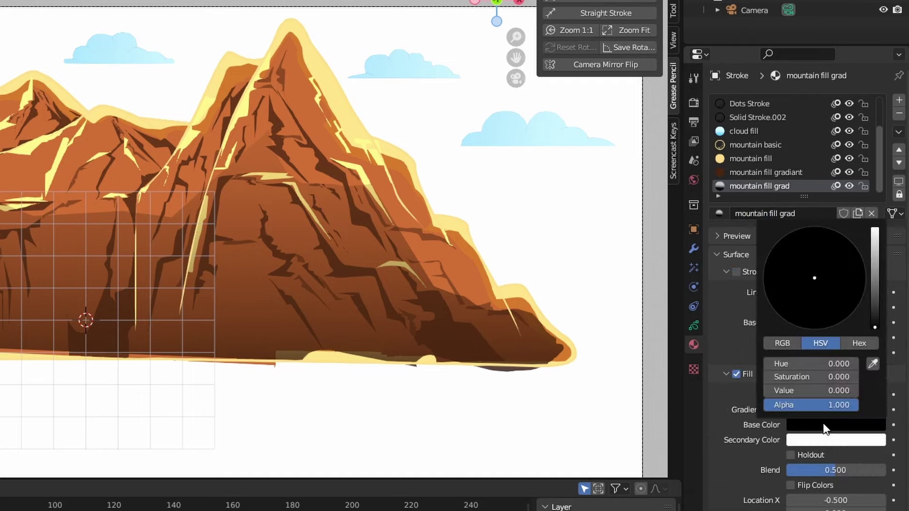
click(821, 423)
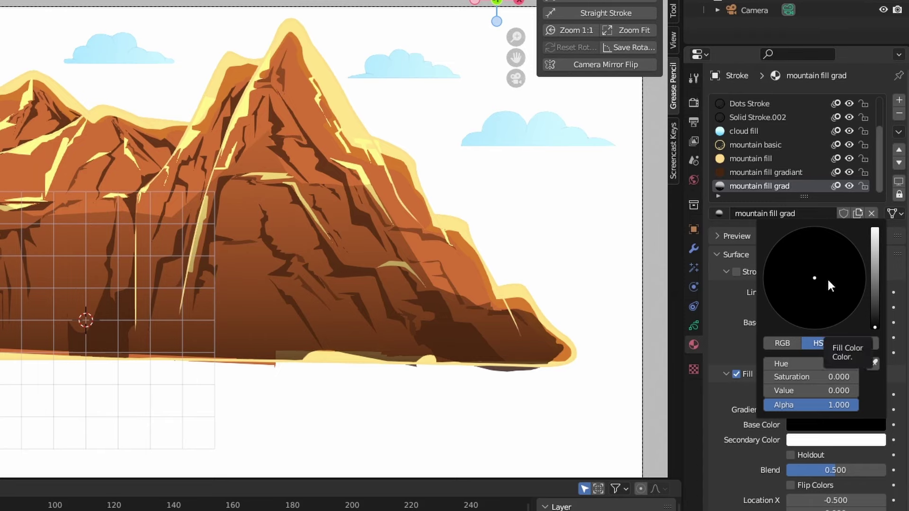
click(874, 231)
click(798, 289)
click(872, 364)
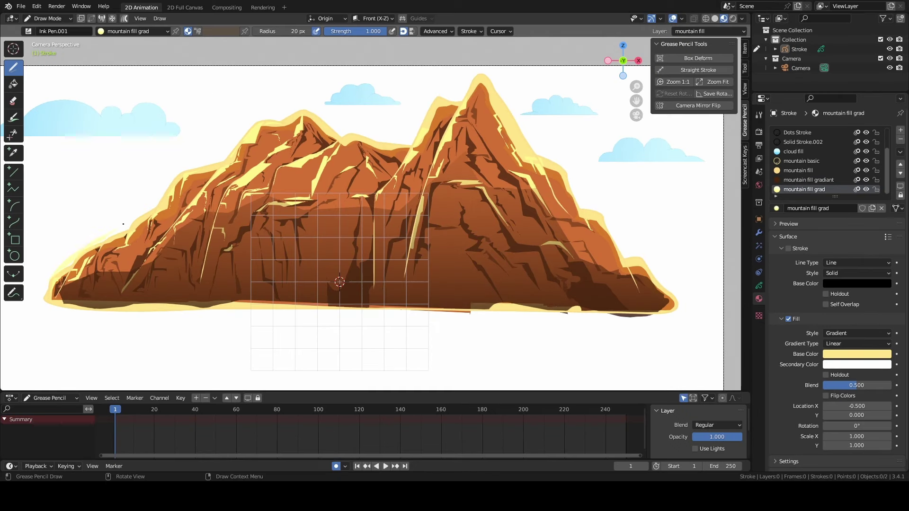
Draw a filled highlight shape along the mountain's peaks and upper slopes with the mountain fill grad material
mouse_move(221, 151)
mouse_down()
mouse_move(303, 119)
mouse_move(407, 142)
mouse_move(478, 78)
mouse_move(620, 246)
mouse_move(609, 270)
mouse_move(405, 186)
mouse_move(356, 212)
mouse_move(169, 220)
mouse_move(59, 290)
mouse_up()
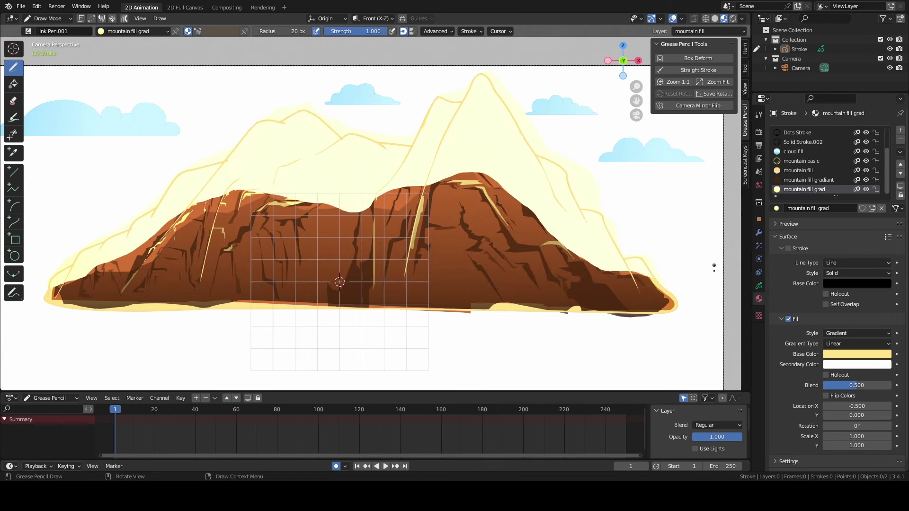
click(725, 426)
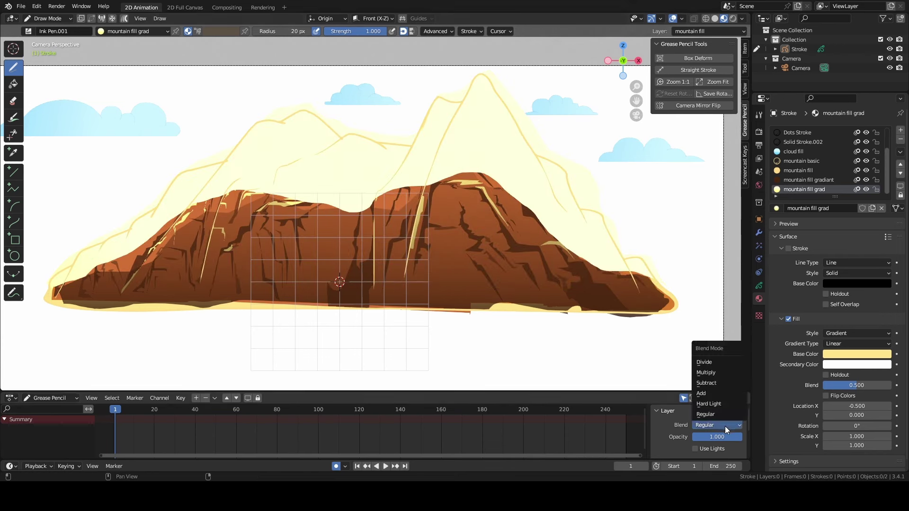
Select the new highlight shape over the mountain in Edit Mode and switch to Sculpt Mode
click(51, 17)
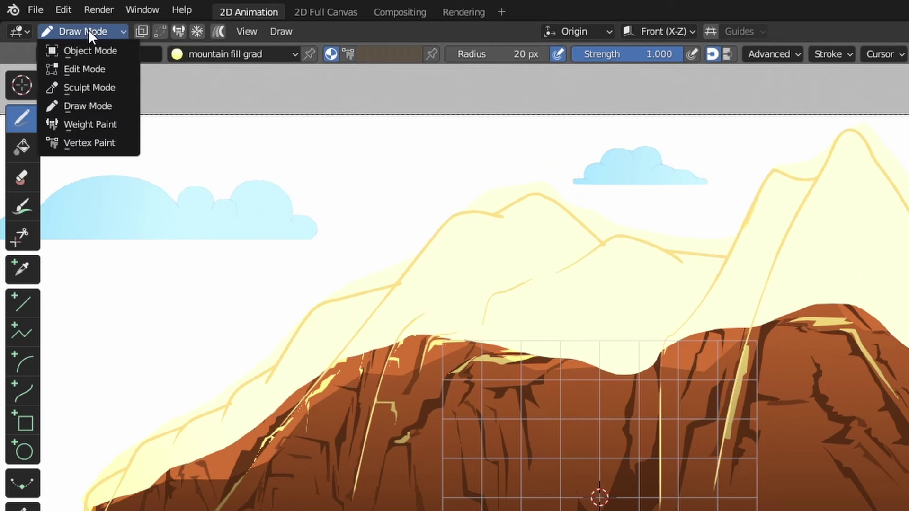
click(48, 41)
click(804, 170)
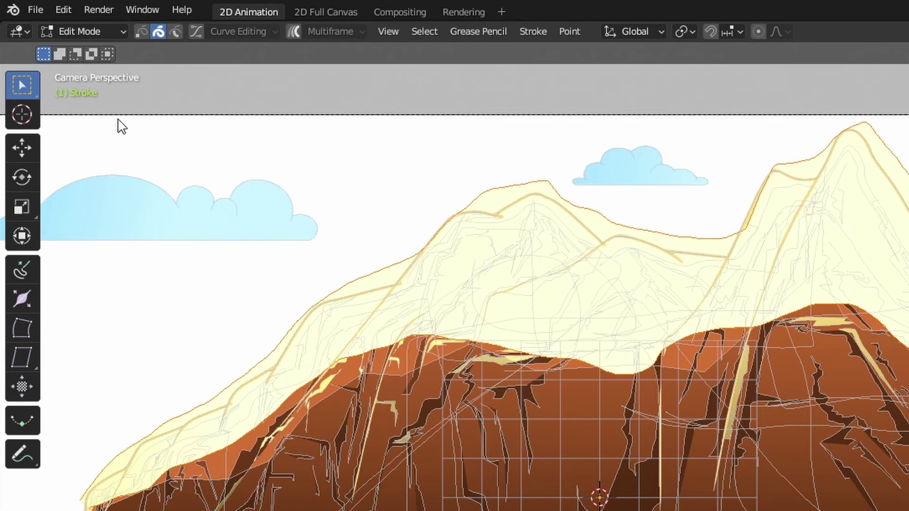
click(81, 31)
click(96, 87)
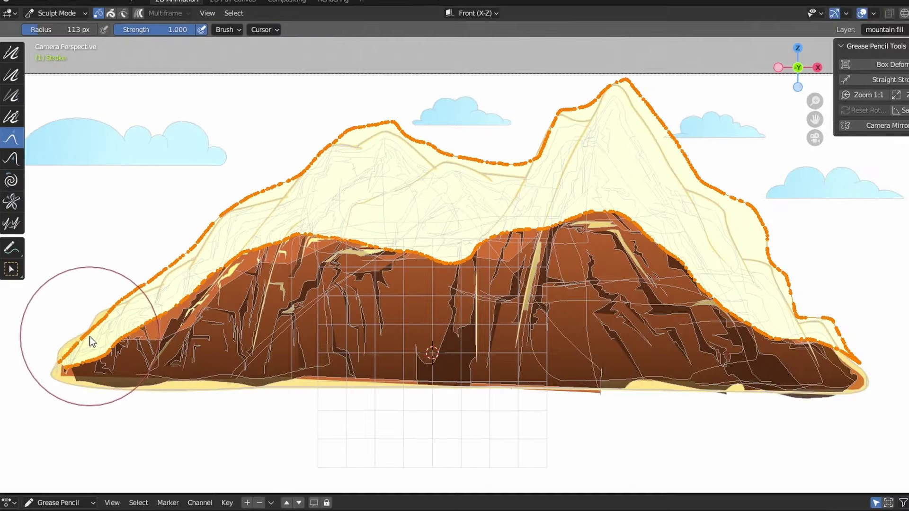
Enlarge the Grab brush to 238 px and pull the highlight's outer edge onto the rim line of the mountain's left slope
mouse_move(90, 336)
mouse_down()
mouse_move(64, 365)
mouse_move(87, 333)
mouse_up()
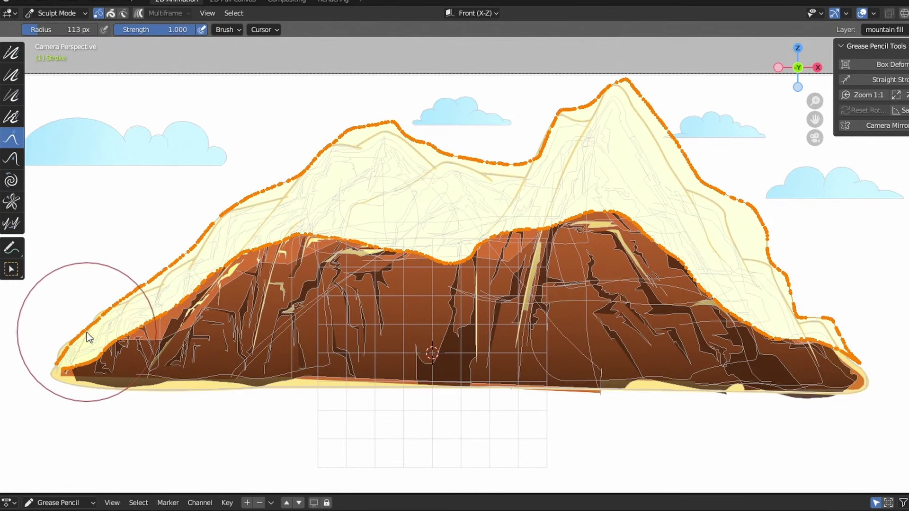
scroll(86, 332, up, 4)
shift+middle_drag(196, 66, 561, 223)
scroll(561, 223, up, 8)
drag(453, 328, 152, 414)
key(f)
click(374, 320)
drag(322, 400, 198, 436)
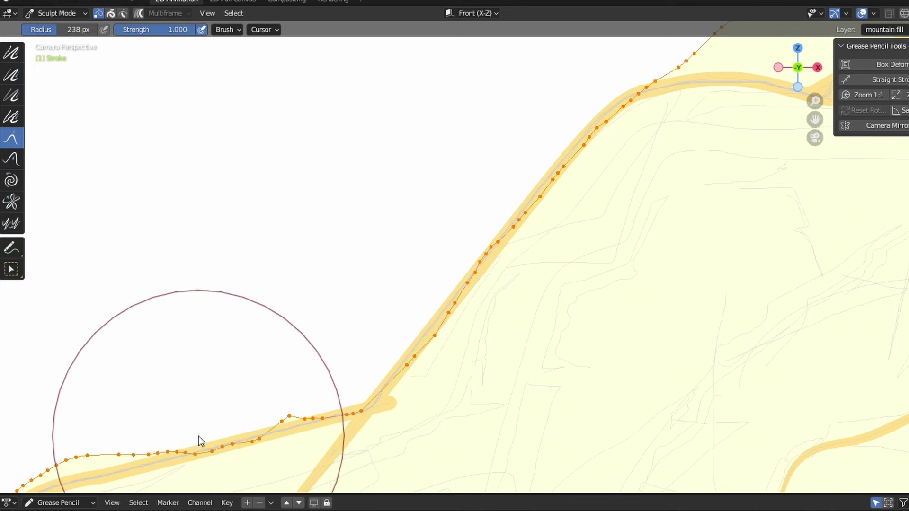
drag(287, 416, 291, 433)
drag(52, 469, 65, 484)
Pull the highlight's edge down onto the rim line around the mountain's left peak
shift+middle_drag(797, 120, 417, 321)
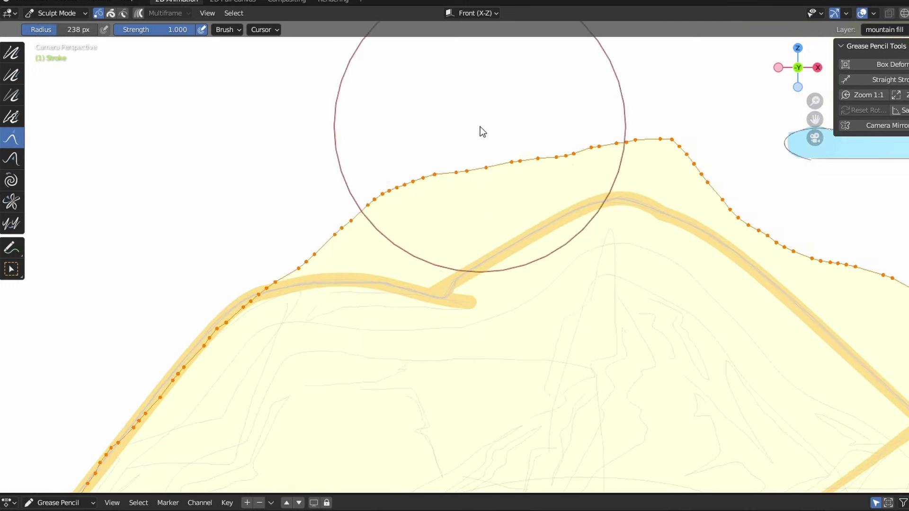
drag(434, 170, 438, 292)
drag(335, 263, 331, 277)
drag(655, 138, 648, 181)
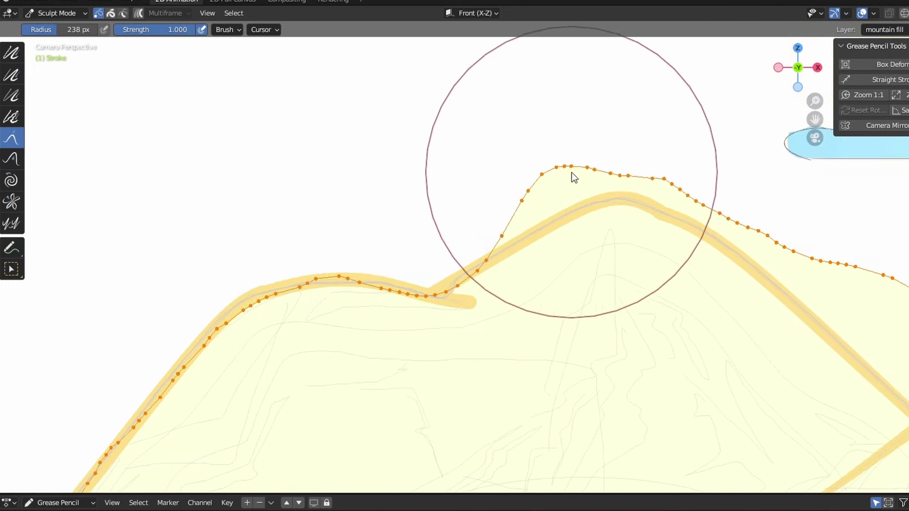
drag(571, 172, 608, 209)
drag(689, 208, 658, 214)
Pull the highlight's edge onto the rim line from the left peak's far slope across the saddle to the tall peak
mouse_move(812, 115)
shift+middle_down()
mouse_move(724, 77)
mouse_move(551, 38)
shift+middle_up()
drag(715, 104, 701, 155)
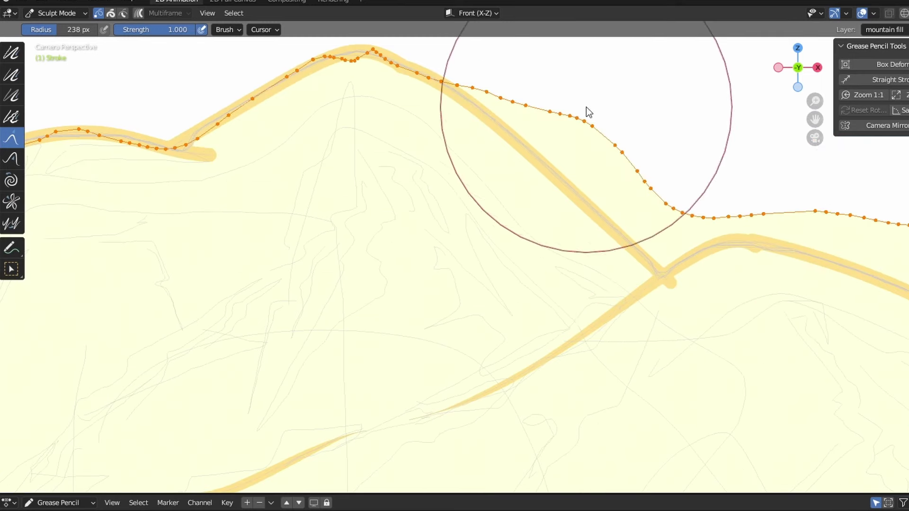
drag(586, 107, 665, 254)
mouse_move(498, 118)
mouse_down()
mouse_move(669, 260)
mouse_move(760, 255)
mouse_move(744, 255)
mouse_up()
drag(814, 118, 417, 67)
drag(726, 166, 782, 267)
drag(492, 152, 469, 204)
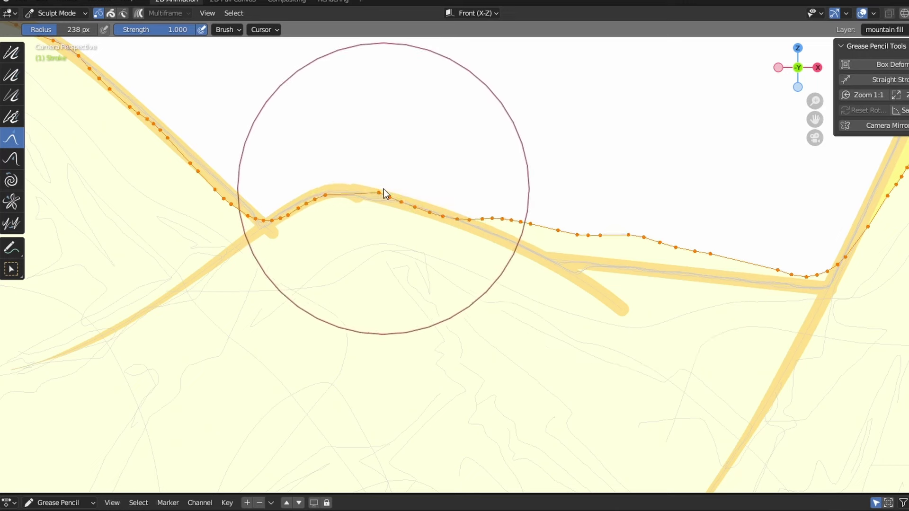
mouse_move(384, 193)
mouse_down()
mouse_move(552, 260)
mouse_move(692, 282)
mouse_move(829, 286)
mouse_up()
Set the Grab brush radius to 150 px and fit the highlight's edge to the rim line along the lower left slope
shift+middle_drag(829, 286, 707, 338)
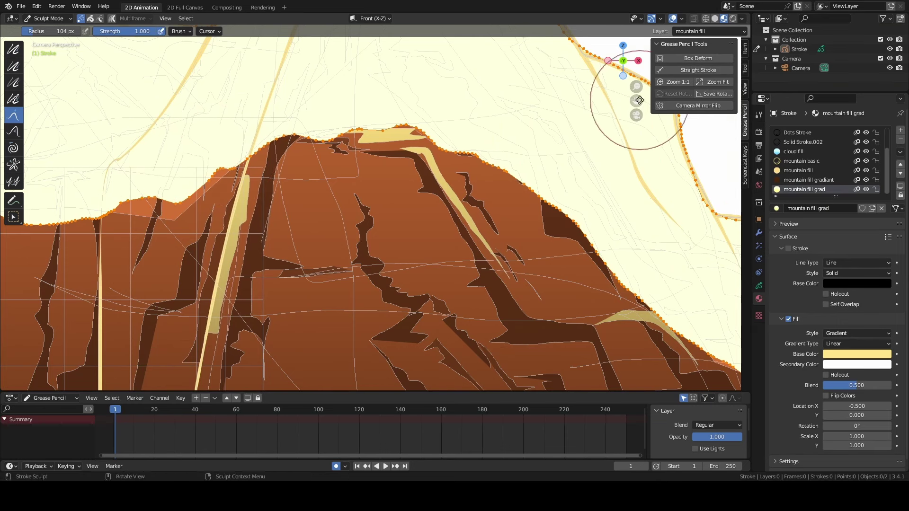
mouse_move(639, 100)
shift+middle_down()
mouse_move(689, 56)
mouse_move(578, 128)
mouse_move(689, 56)
shift+middle_up()
key(f)
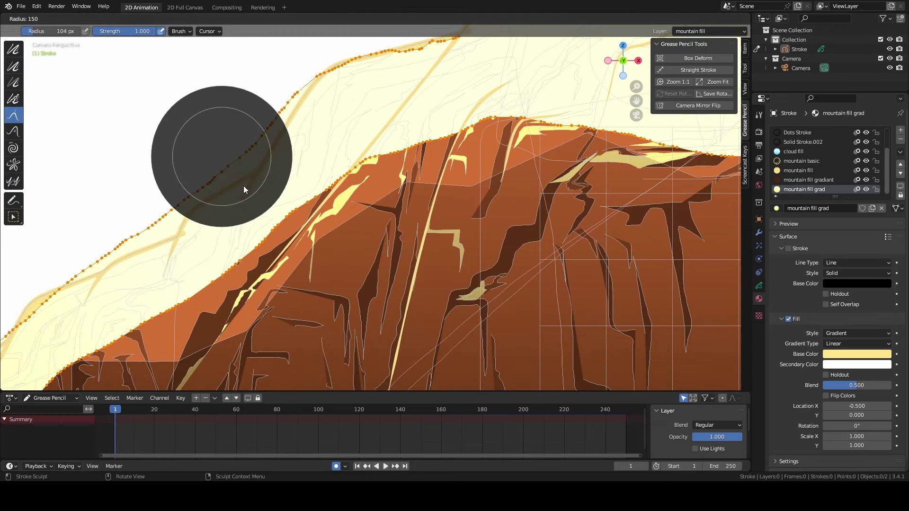
click(243, 186)
drag(281, 103, 293, 111)
drag(240, 158, 251, 170)
drag(135, 224, 145, 237)
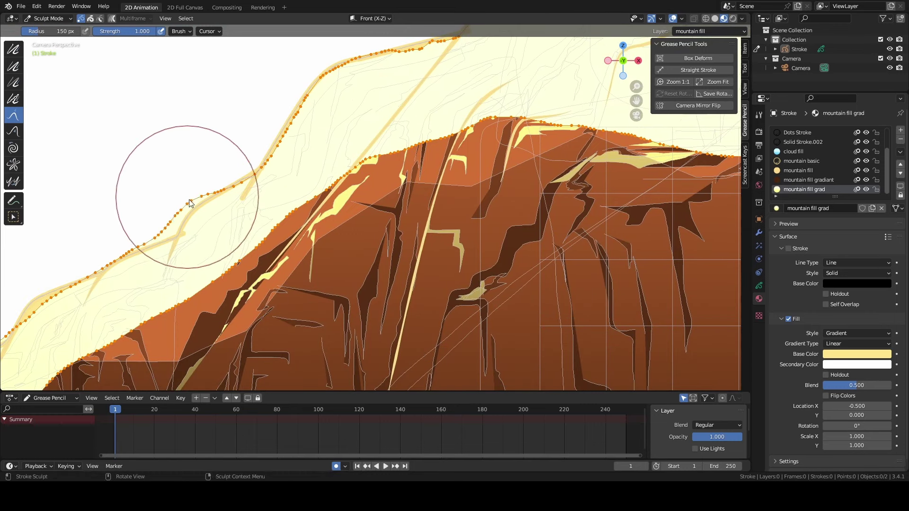
drag(189, 200, 176, 222)
shift+middle_drag(627, 71, 719, 23)
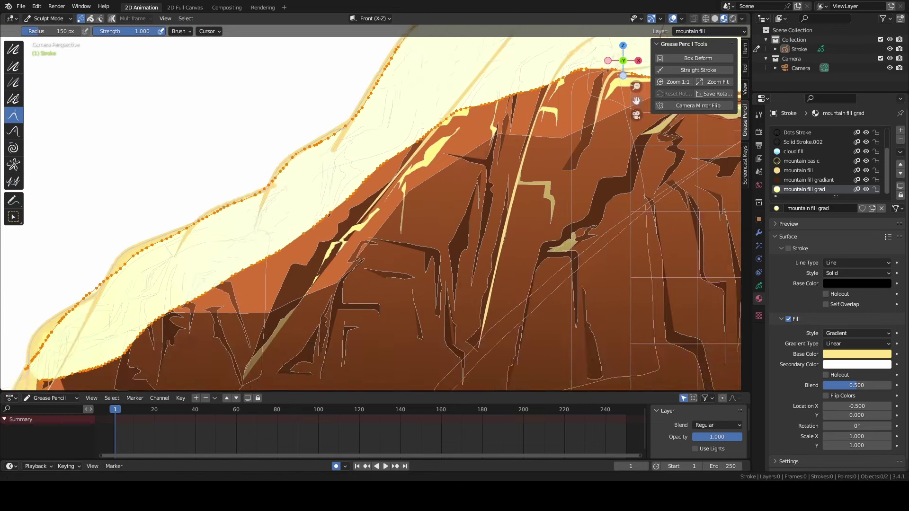
scroll(258, 197, down, 3)
scroll(183, 264, up, 3)
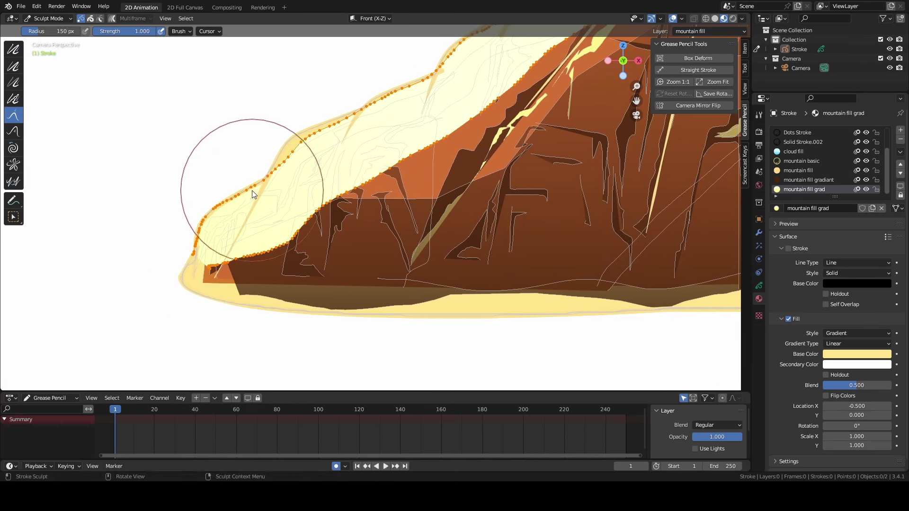
scroll(614, 107, down, 2)
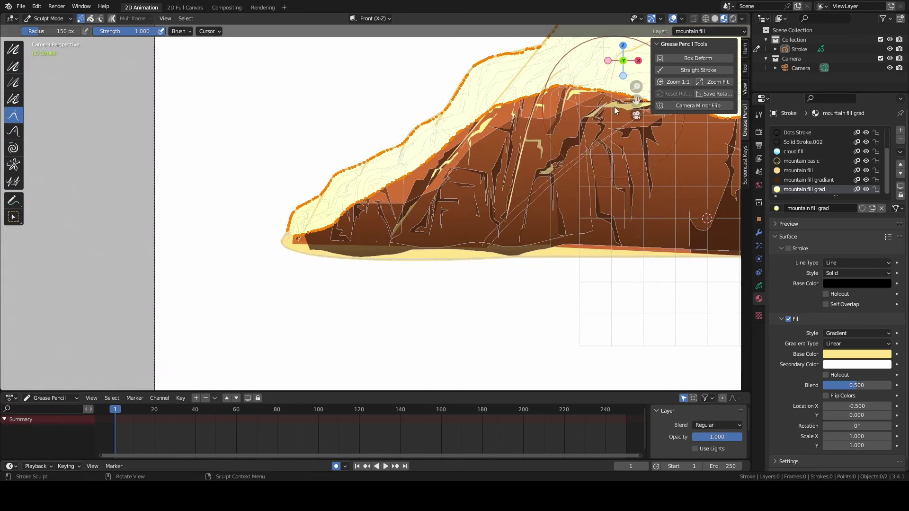
Return to Draw Mode with the whole mountain in view
drag(636, 97, 353, 183)
scroll(401, 171, down, 2)
click(41, 20)
click(41, 60)
drag(637, 104, 616, 122)
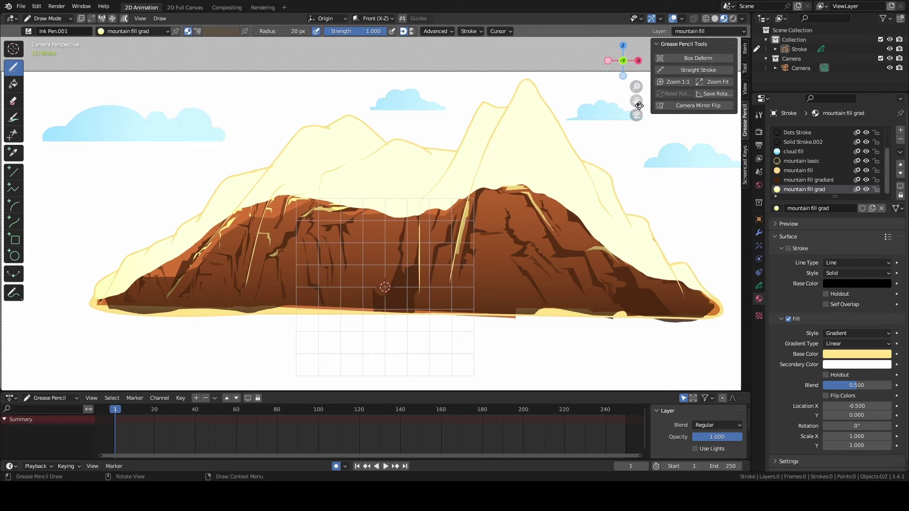
Set the mountain fill grad gradient's rotation to -21.7° and its secondary color to near-black with value 0.010
drag(857, 427, 885, 426)
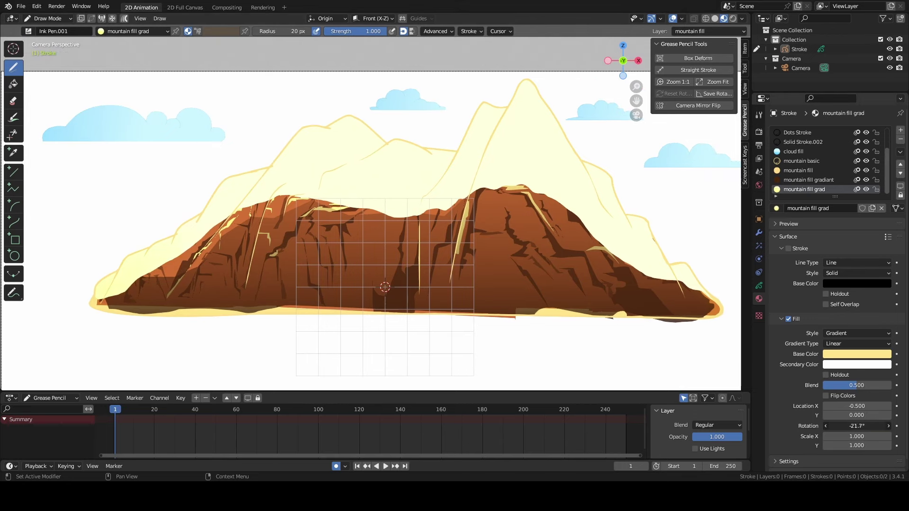
click(857, 365)
click(837, 277)
drag(883, 232, 883, 295)
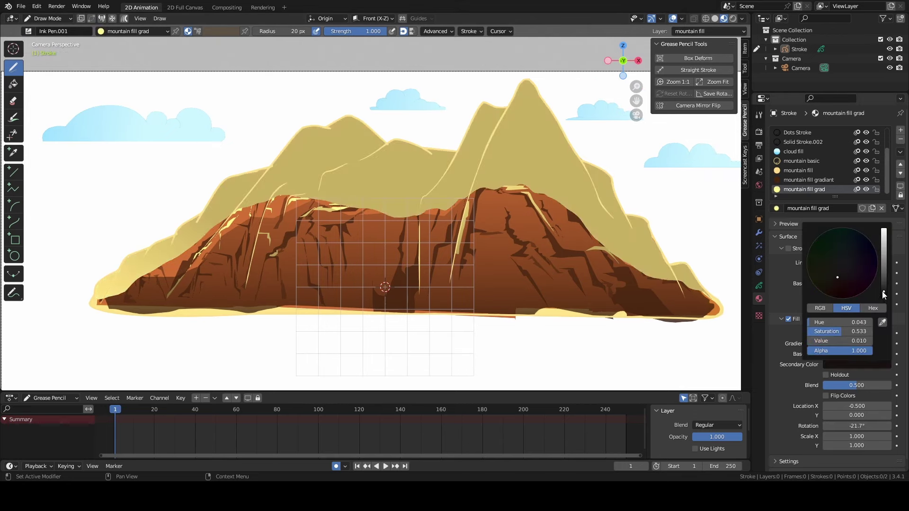
Flip the gradient's colors and set its blend to 0.514, Location X to -0.200 and rotation to -51°
drag(847, 386, 879, 386)
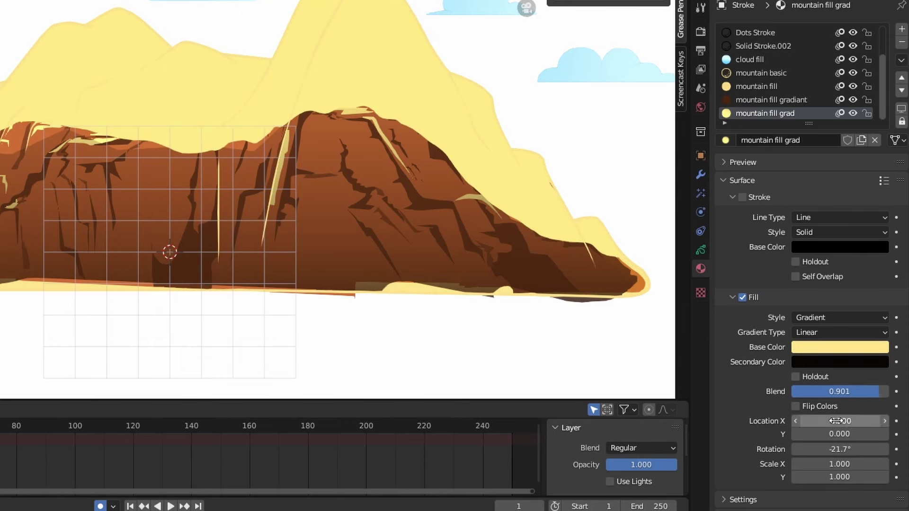
drag(837, 421, 811, 421)
mouse_move(870, 392)
mouse_down()
mouse_move(837, 391)
mouse_move(871, 406)
mouse_up()
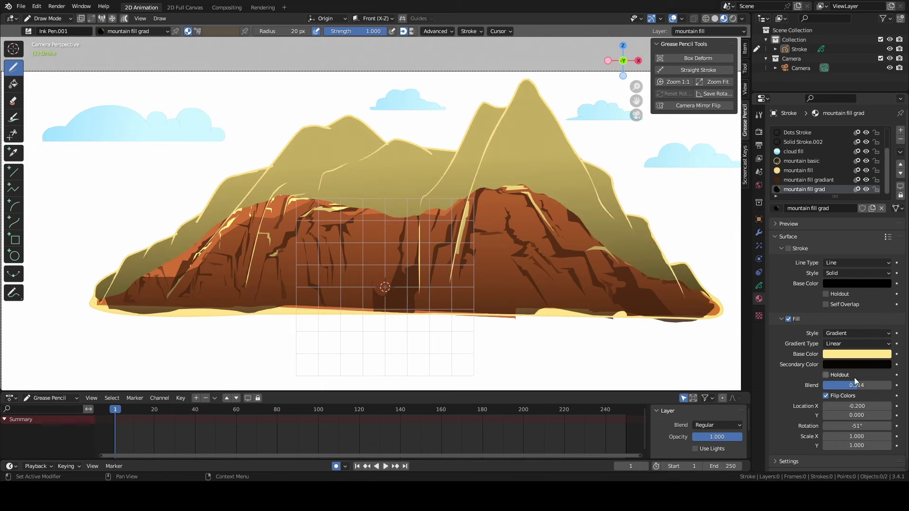
Make the gradient's secondary color fully transparent and set blend to 0.255, Location X to -1.300 and Location Y to 0.200
click(858, 364)
drag(861, 351, 807, 352)
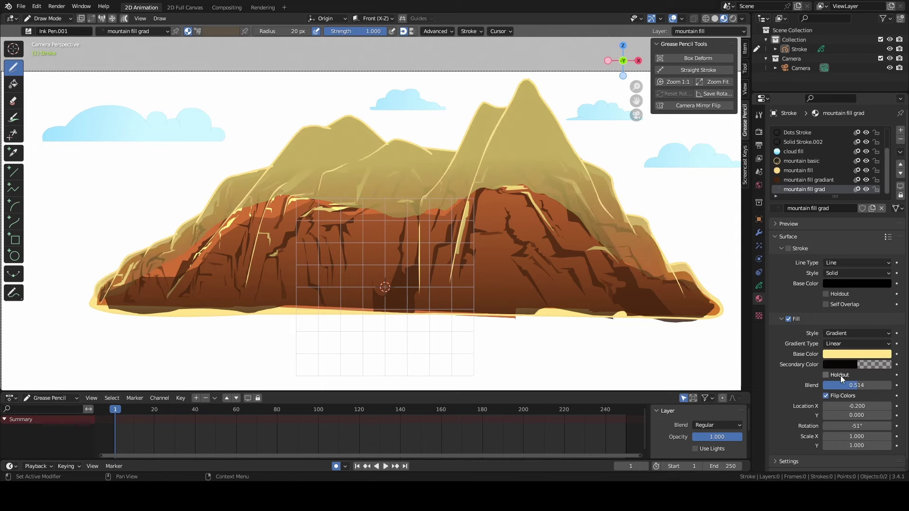
drag(860, 385, 859, 416)
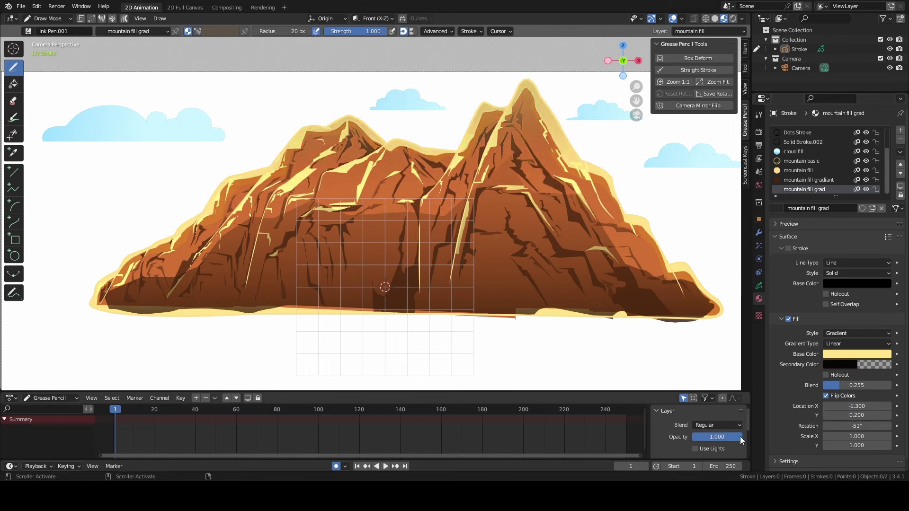
Change the gradient's base color to a saturated yellow, and set Location X to -1.100 and blend to 0.282
click(854, 354)
mouse_move(836, 257)
mouse_down()
mouse_move(815, 282)
mouse_move(814, 274)
mouse_up()
drag(856, 406, 872, 406)
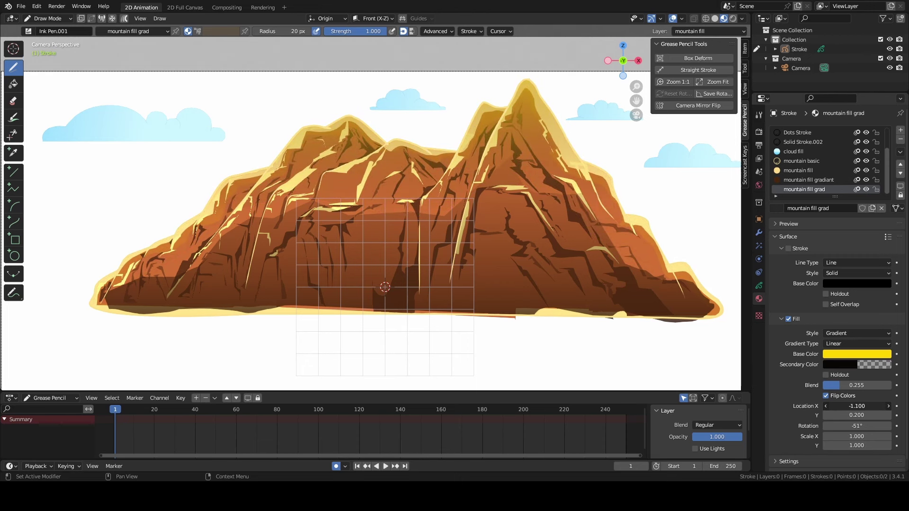
scroll(438, 276, down, 2)
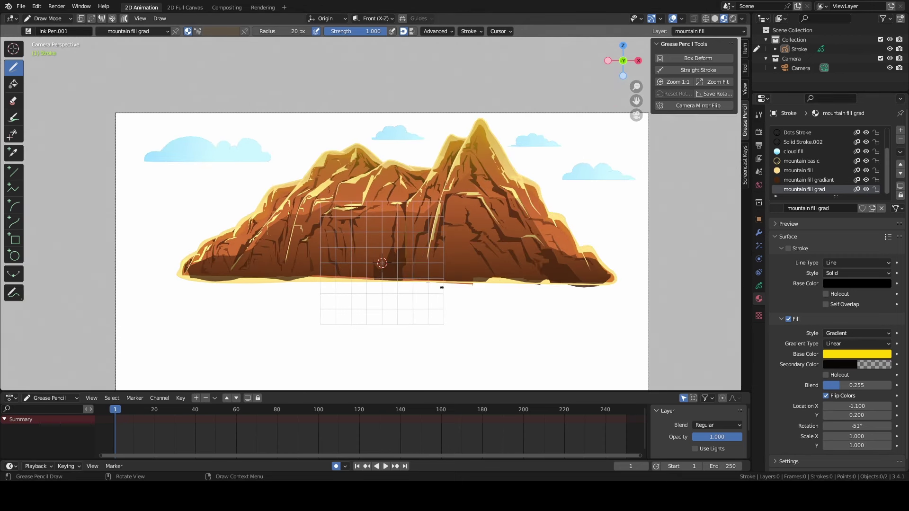
scroll(442, 287, up, 1)
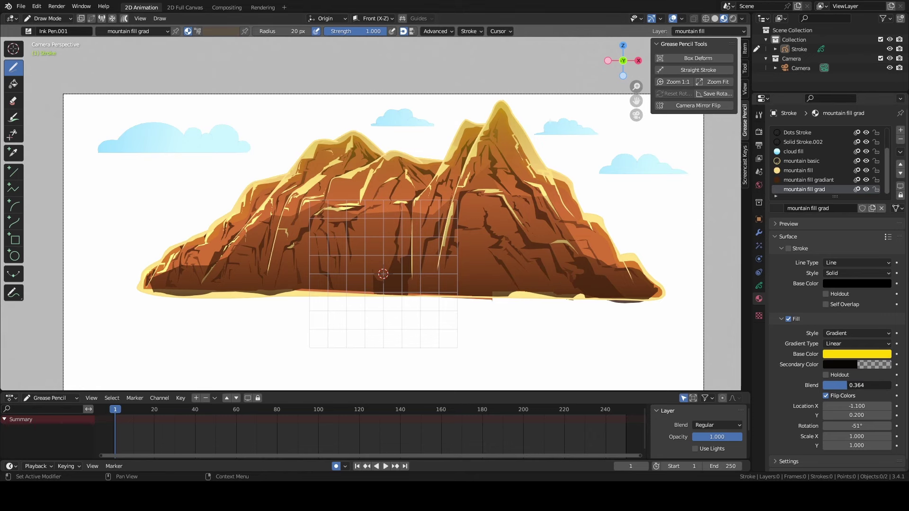
mouse_move(846, 385)
mouse_down()
mouse_move(888, 385)
mouse_move(824, 385)
mouse_move(842, 385)
mouse_up()
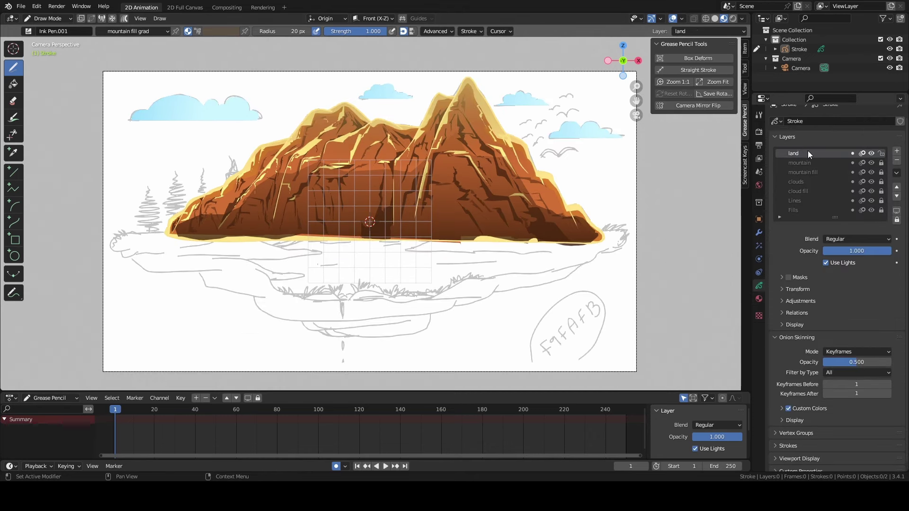
Hide the mountain and mountain fill layers, keeping the land layer active
click(871, 163)
click(871, 173)
scroll(331, 282, up, 1)
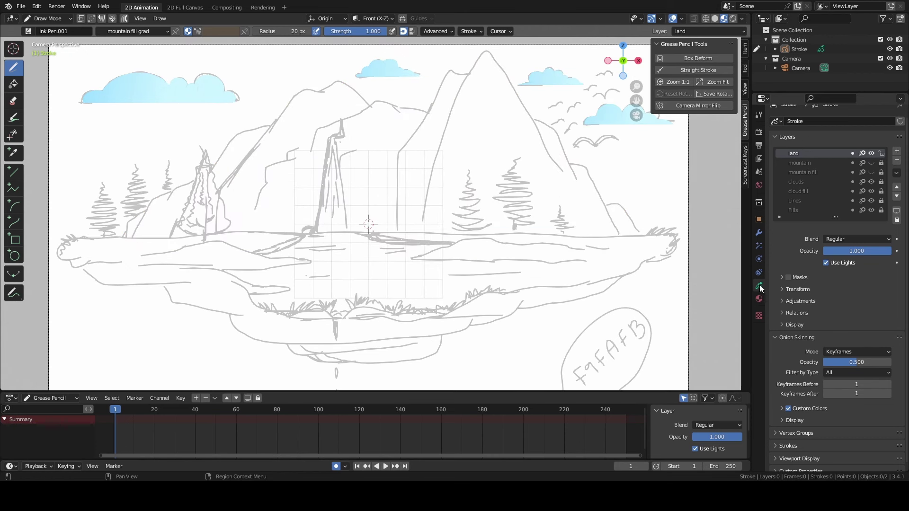
Add a new material to the Stroke object and name it "land"
click(759, 298)
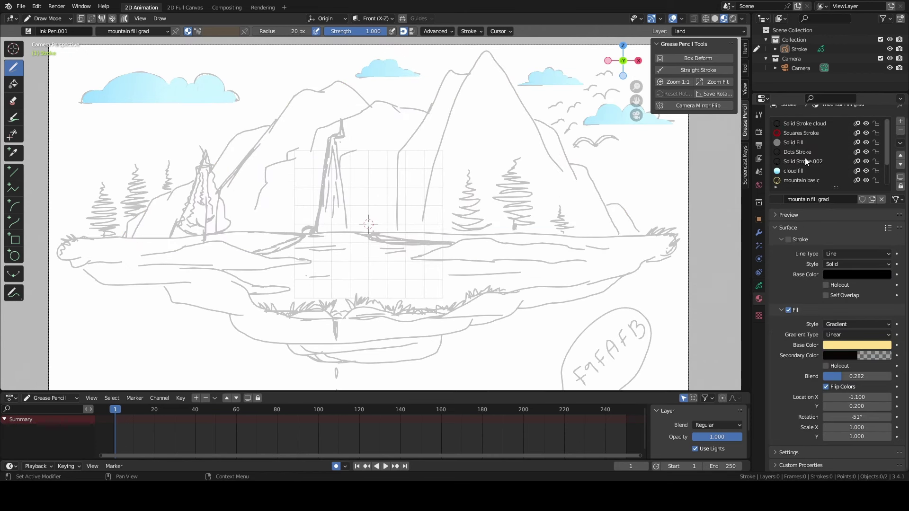
click(805, 161)
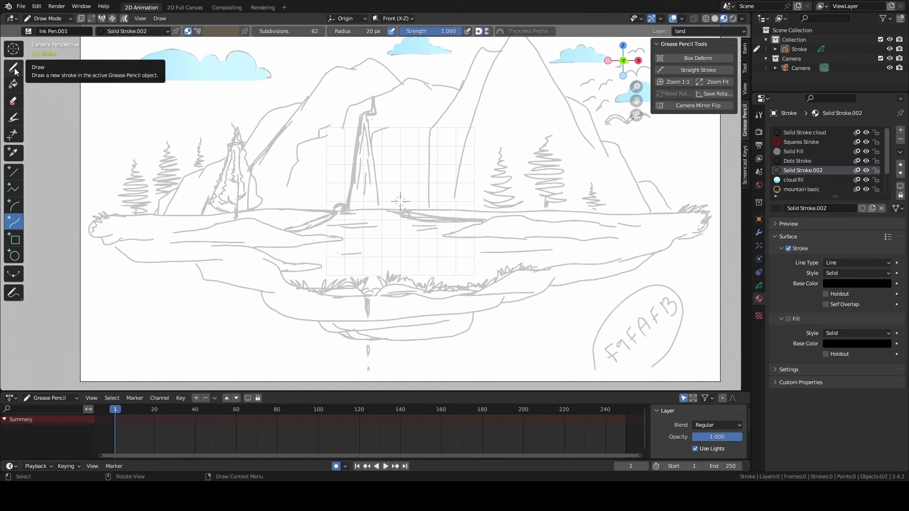
scroll(823, 178, down, 3)
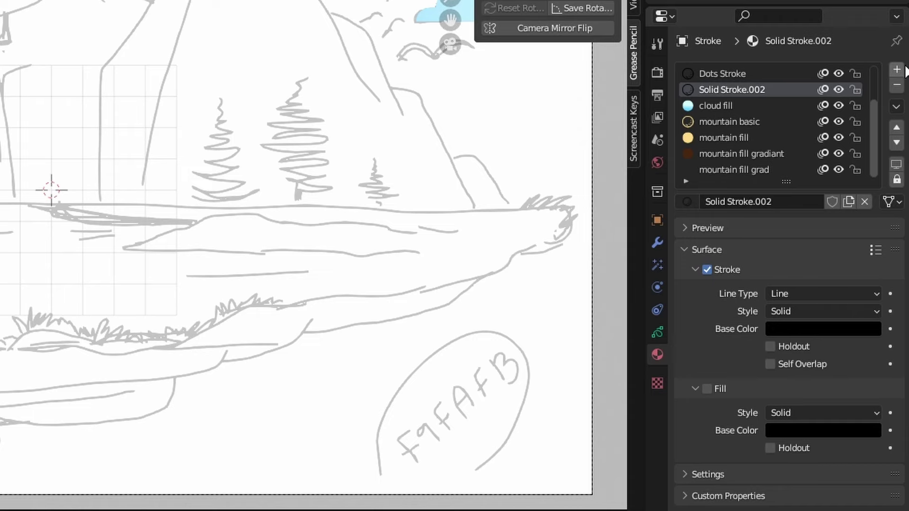
click(735, 138)
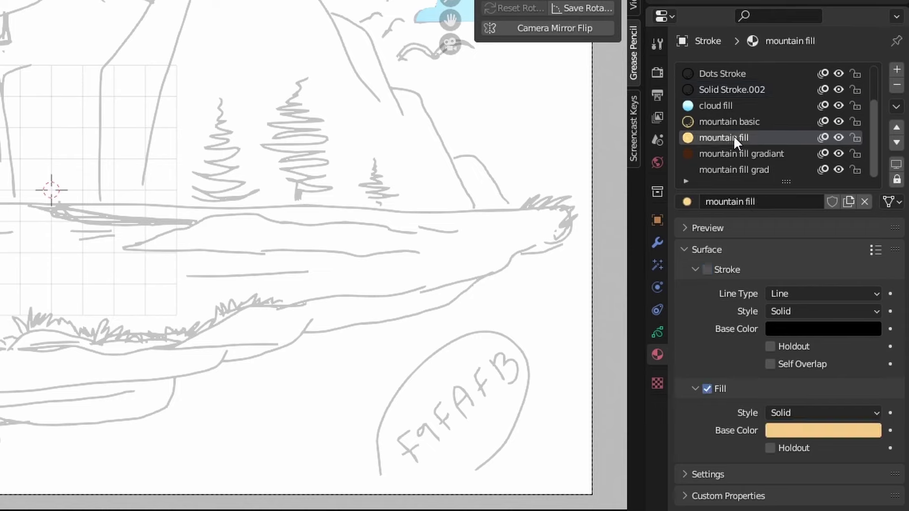
click(900, 70)
click(766, 201)
click(768, 202)
text(land)
key(Return)
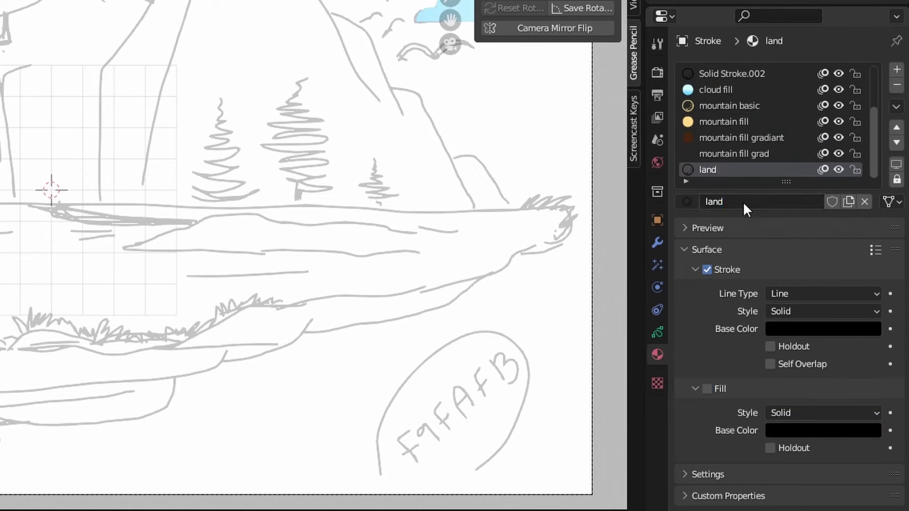
Turn off the land material's stroke and enable its solid fill with a dark orange-brown base color
click(707, 270)
click(829, 431)
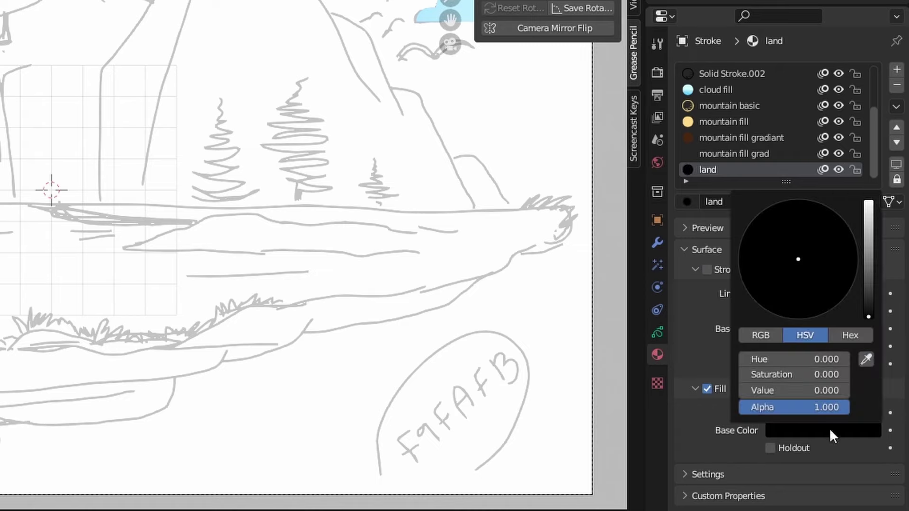
drag(799, 282, 774, 309)
click(868, 272)
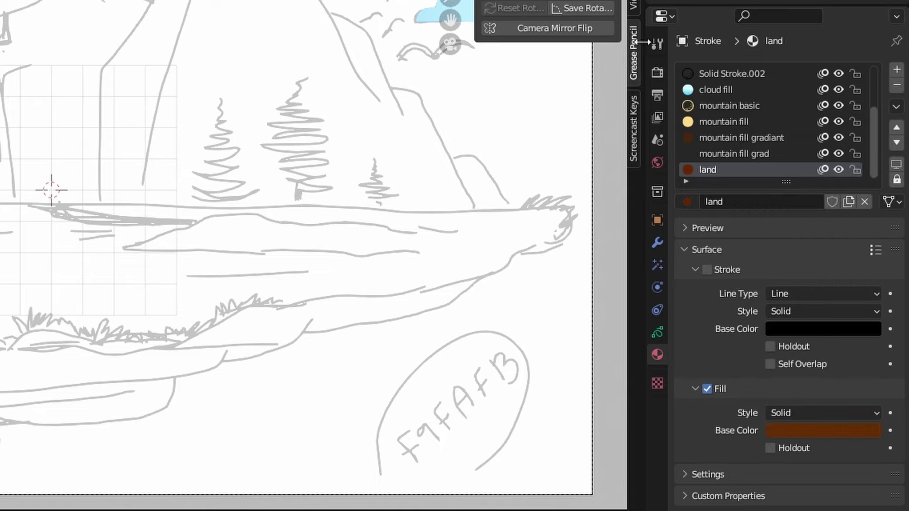
Collapse the Grease Pencil Tools options and frame the floating island sketch for drawing the land
click(834, 23)
drag(452, 21, 525, 6)
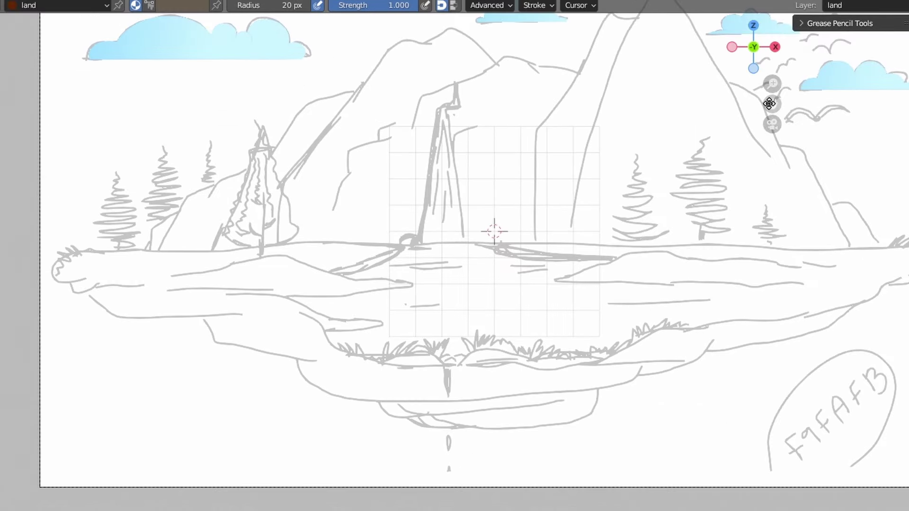
Draw the filled silhouette of the floating island over the sketch outline with the land material
drag(770, 104, 731, 103)
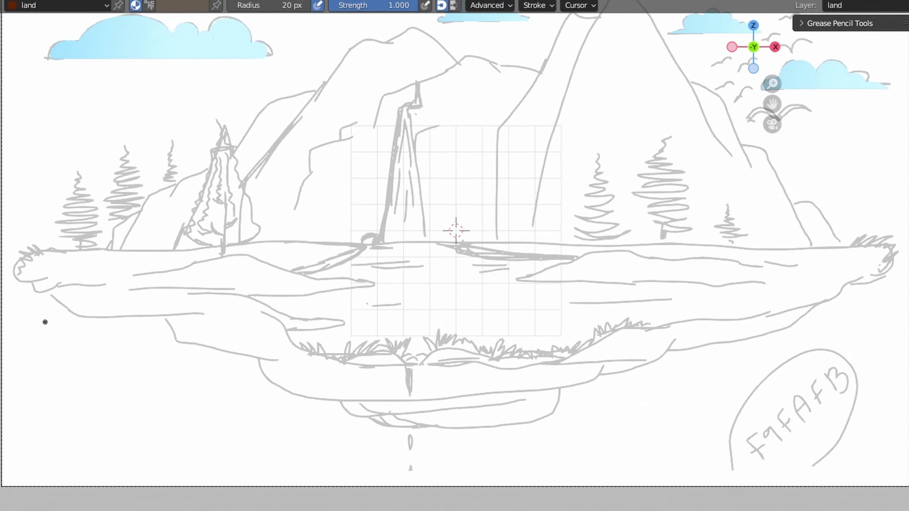
mouse_move(91, 247)
mouse_down()
mouse_move(871, 243)
mouse_move(892, 253)
mouse_move(859, 287)
mouse_move(784, 326)
mouse_move(559, 388)
mouse_move(548, 418)
mouse_move(413, 430)
mouse_move(291, 394)
mouse_move(263, 363)
mouse_move(176, 345)
mouse_move(21, 279)
mouse_move(44, 250)
mouse_up()
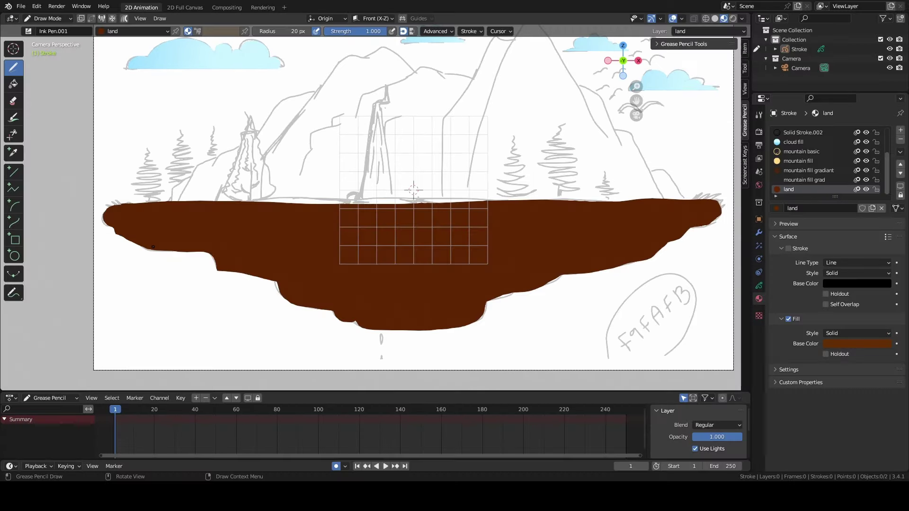
Switch the brush to color attribute mode with a pale yellow palette swatch, and set the land layer's opacity to 1.000
click(759, 286)
drag(882, 260, 866, 260)
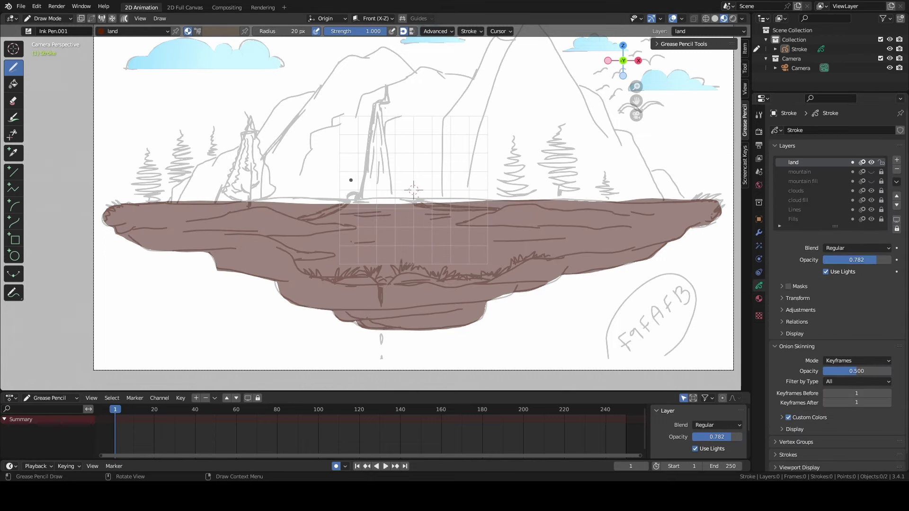
click(198, 31)
click(219, 31)
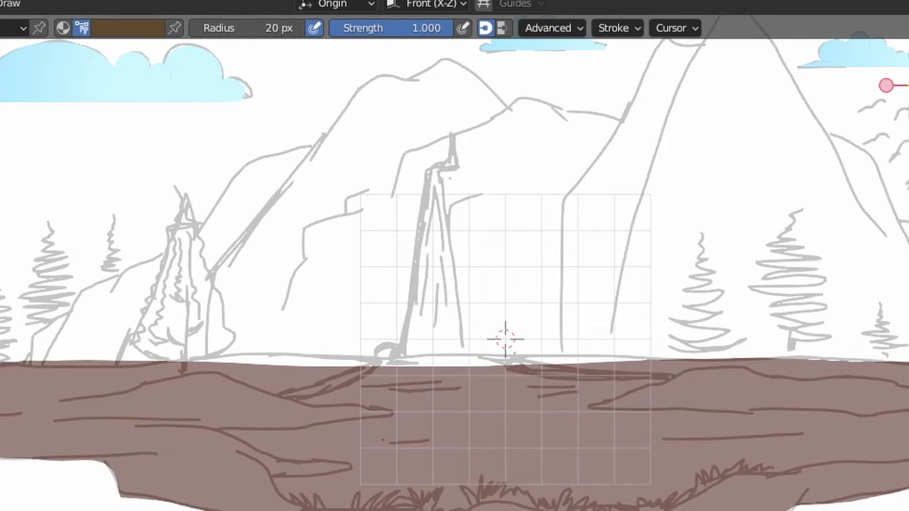
drag(876, 260, 891, 260)
click(221, 31)
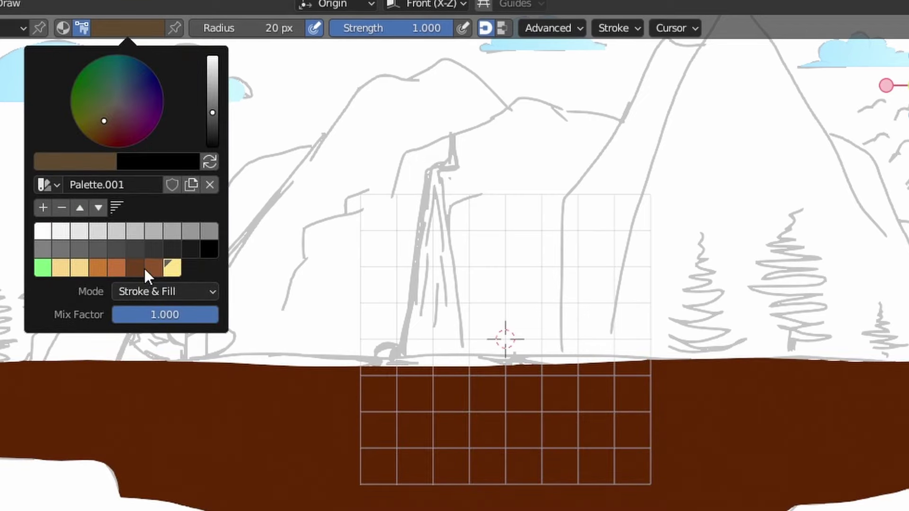
click(79, 267)
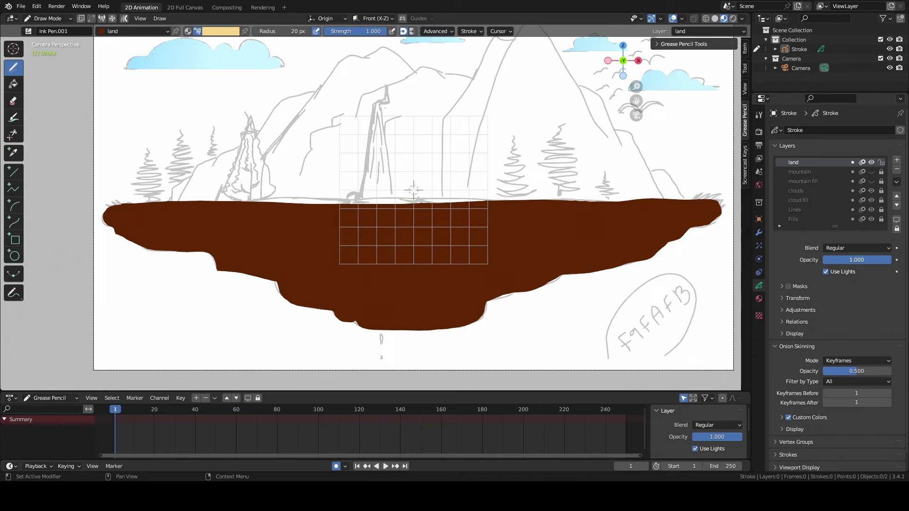
Move the Lines layer to the top of the layer stack and make the land layer active again
click(834, 209)
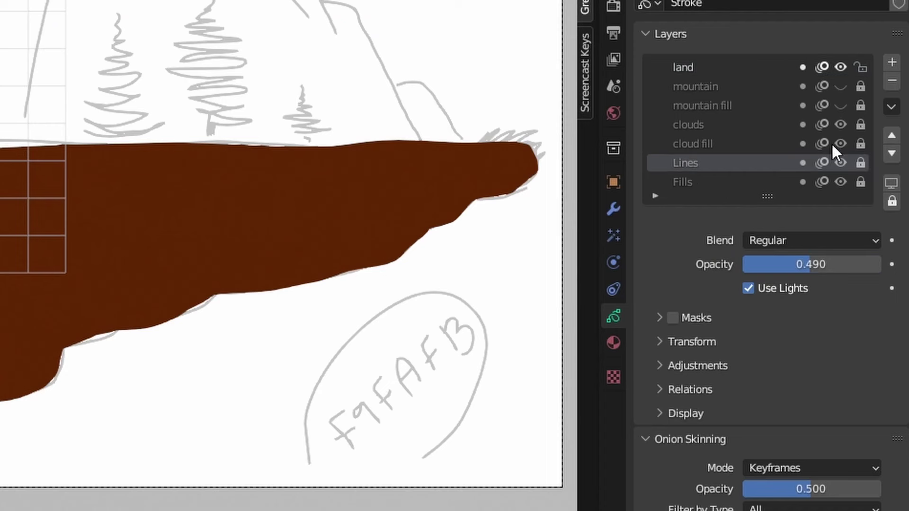
click(896, 195)
click(896, 195)
click(896, 195)
click(896, 195)
click(896, 195)
click(710, 86)
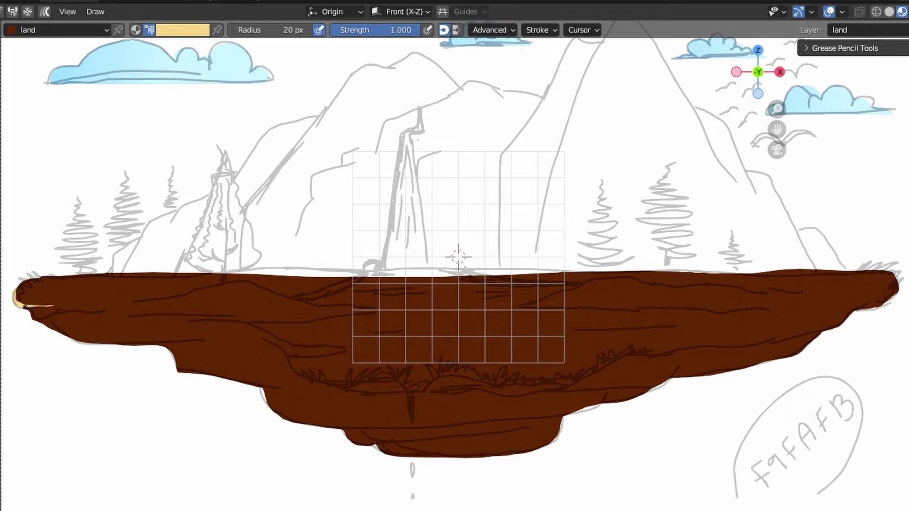
Paint pale yellow jagged highlights along the island's left, lower and right edges, following the sketch
drag(36, 319, 104, 312)
drag(34, 316, 99, 342)
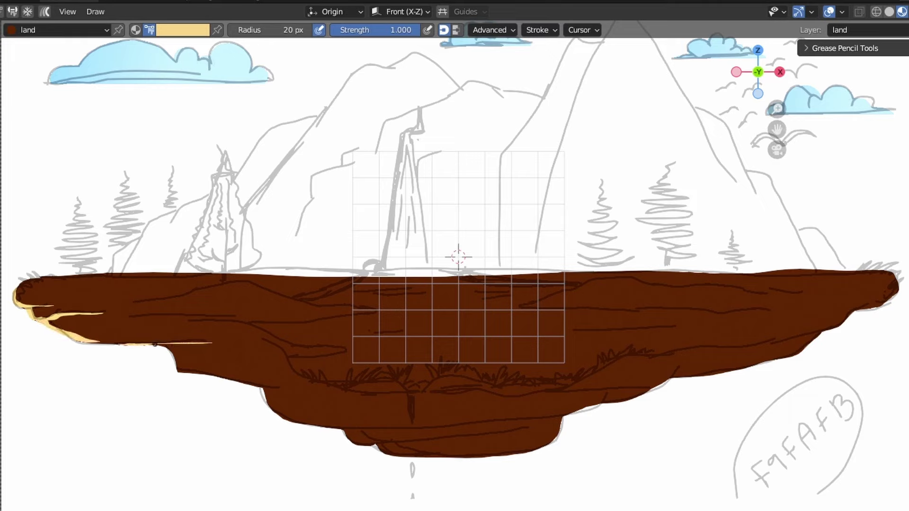
drag(204, 373, 167, 355)
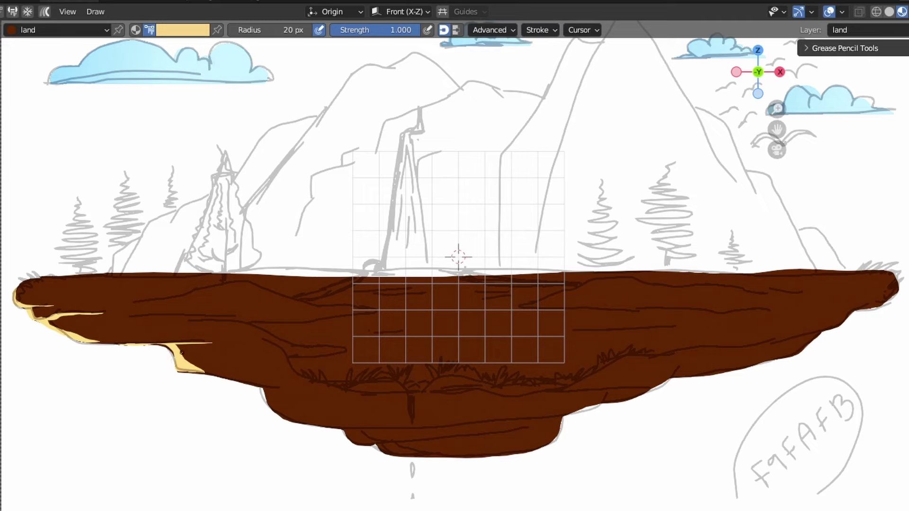
mouse_move(212, 376)
mouse_down()
mouse_move(304, 390)
mouse_move(303, 423)
mouse_up()
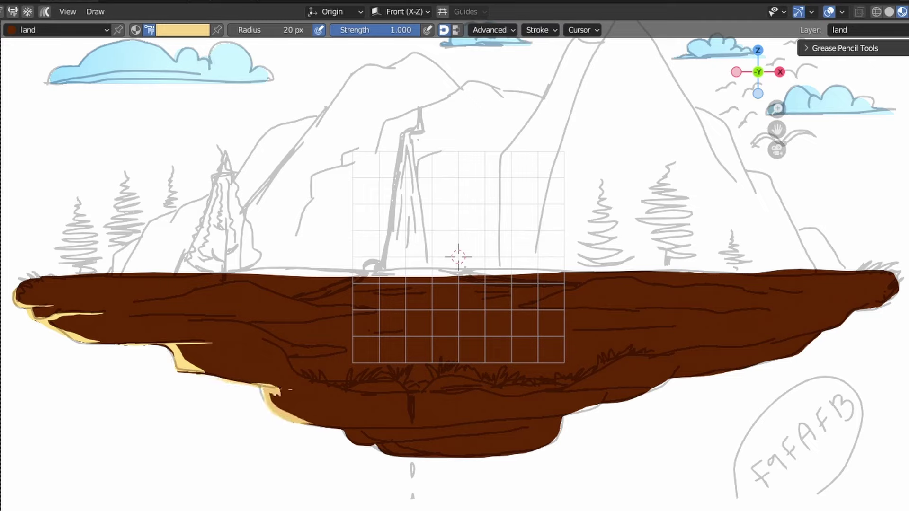
drag(280, 389, 277, 391)
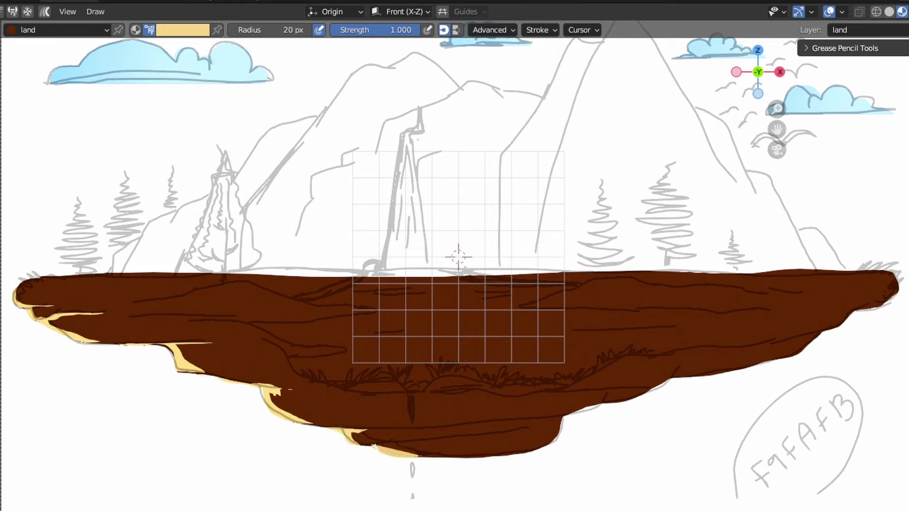
mouse_move(419, 456)
mouse_down()
mouse_move(383, 446)
mouse_move(400, 456)
mouse_up()
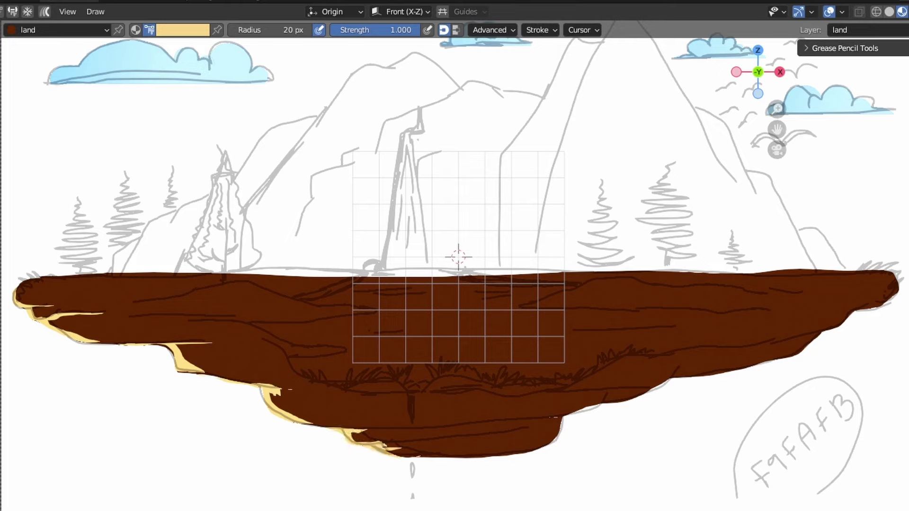
drag(542, 445, 562, 418)
drag(641, 387, 739, 374)
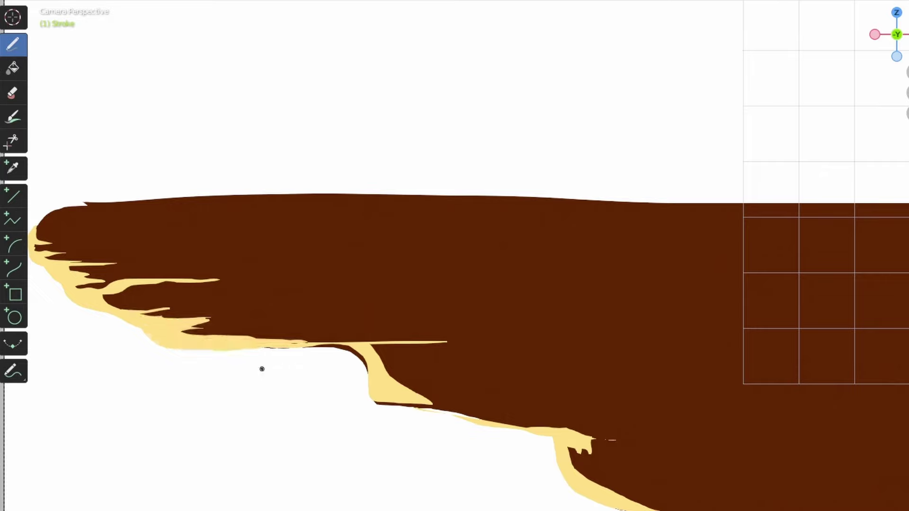
With the Lines layer hidden, thicken and connect the pale yellow rim along the island's stepped underside
mouse_move(292, 355)
mouse_down()
mouse_move(332, 348)
mouse_move(376, 392)
mouse_move(427, 410)
mouse_move(518, 407)
mouse_move(395, 389)
mouse_up()
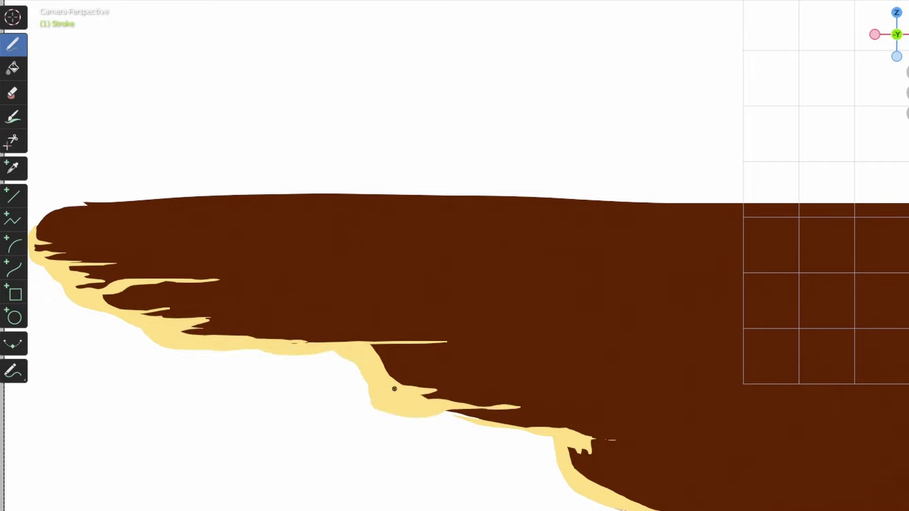
mouse_move(442, 410)
mouse_down()
mouse_move(690, 436)
mouse_move(594, 453)
mouse_up()
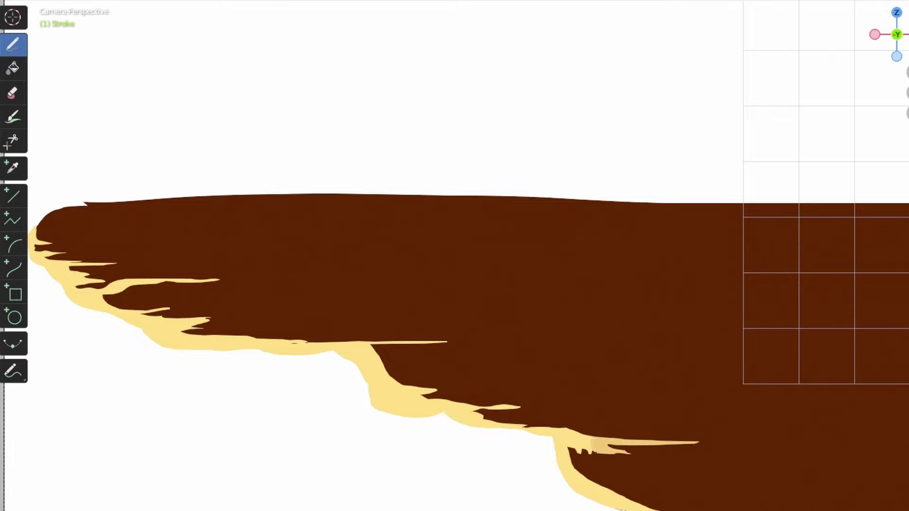
scroll(504, 338, down, 4)
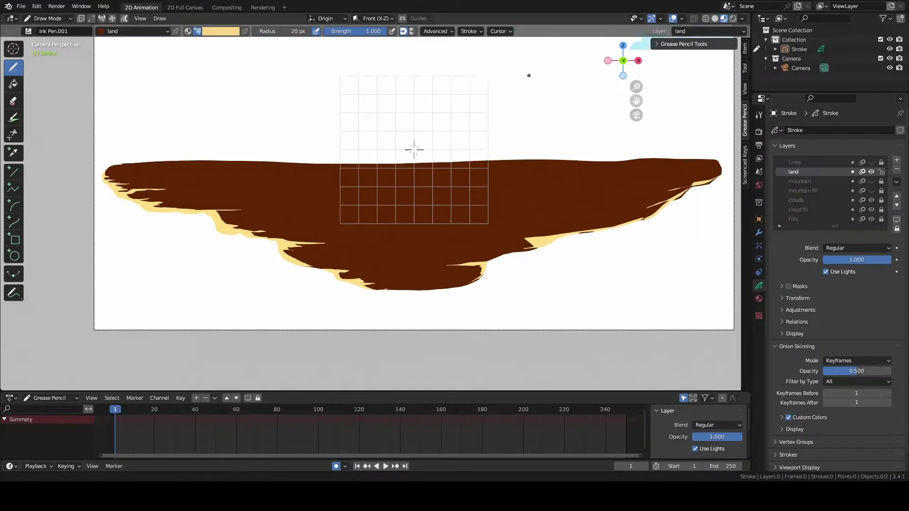
scroll(297, 230, up, 5)
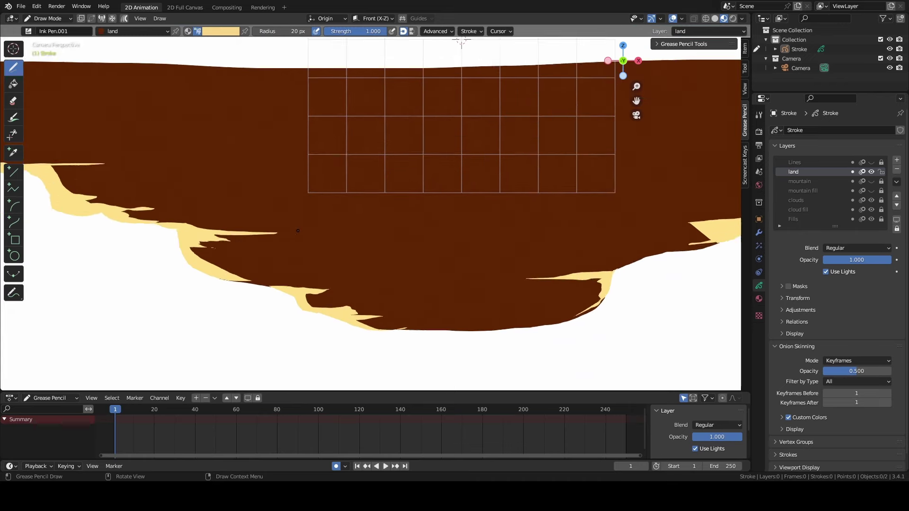
key(Home)
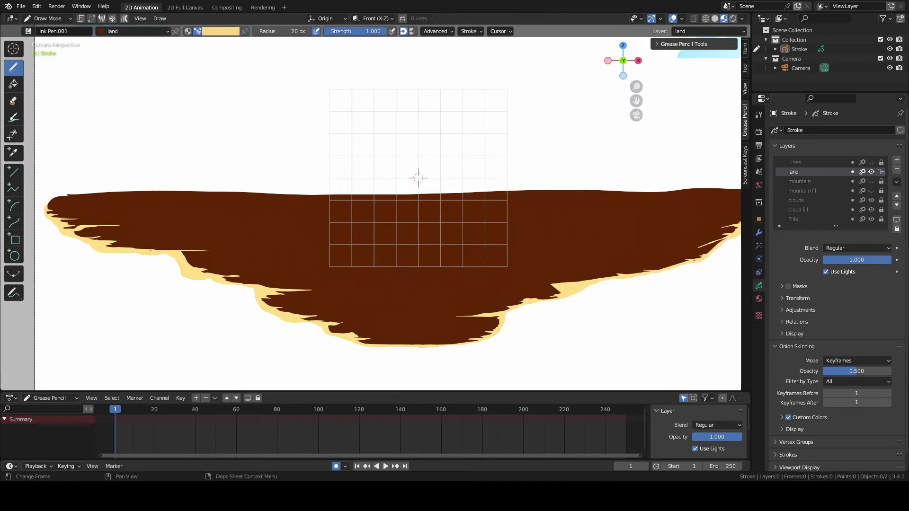
Show the Lines layer and paint lighter brown rock streaks across the island's lower body using a reddish-brown palette swatch
click(871, 162)
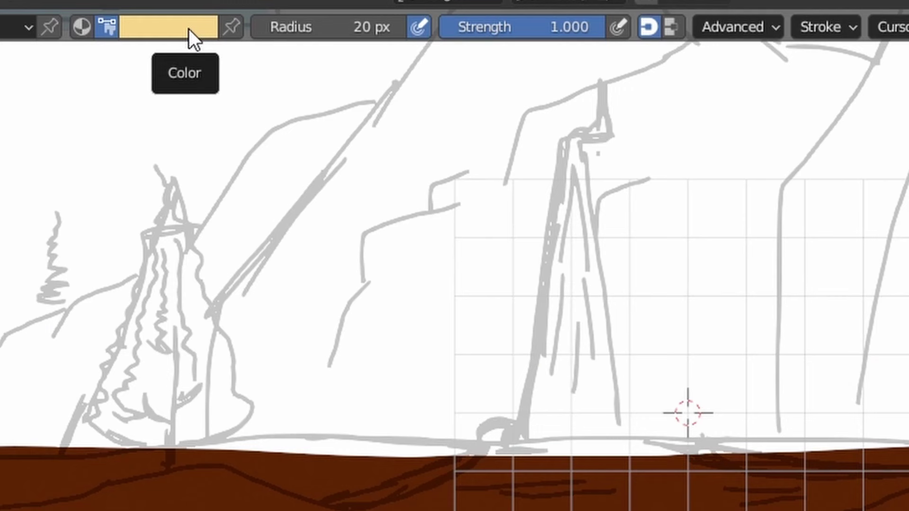
click(229, 31)
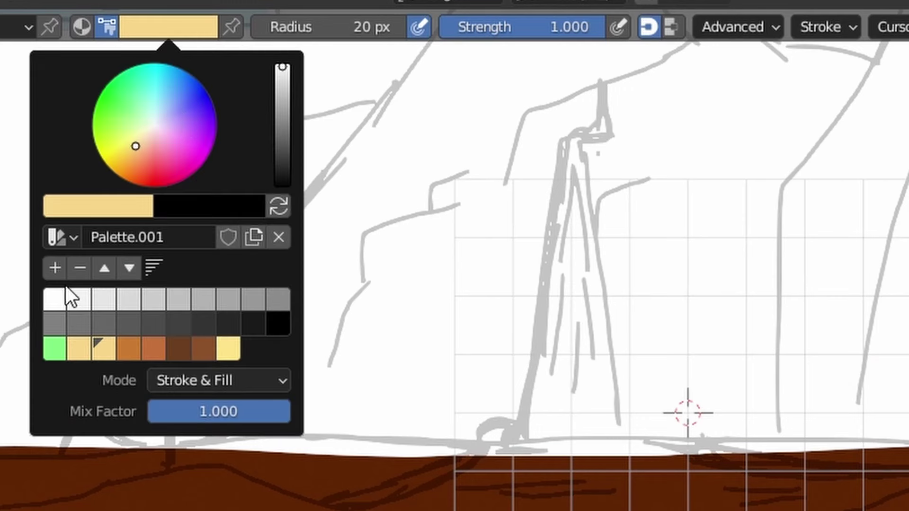
click(180, 348)
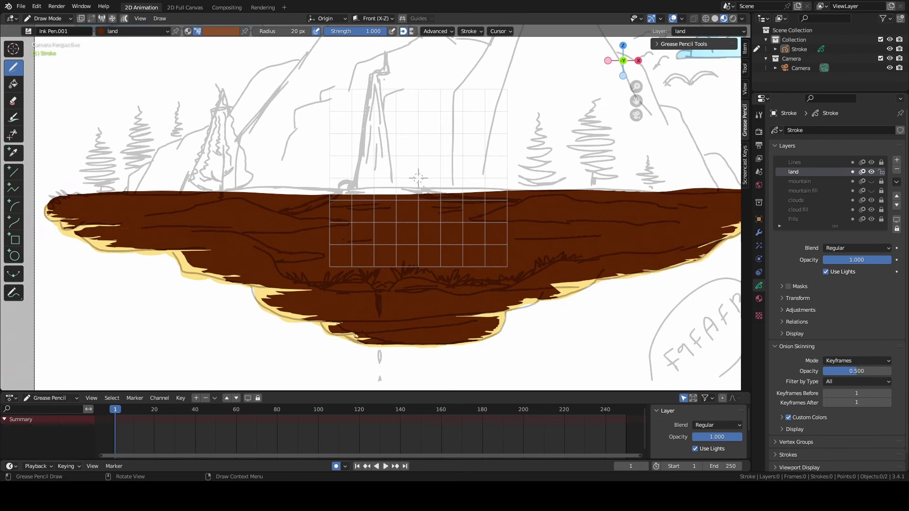
drag(199, 227, 182, 237)
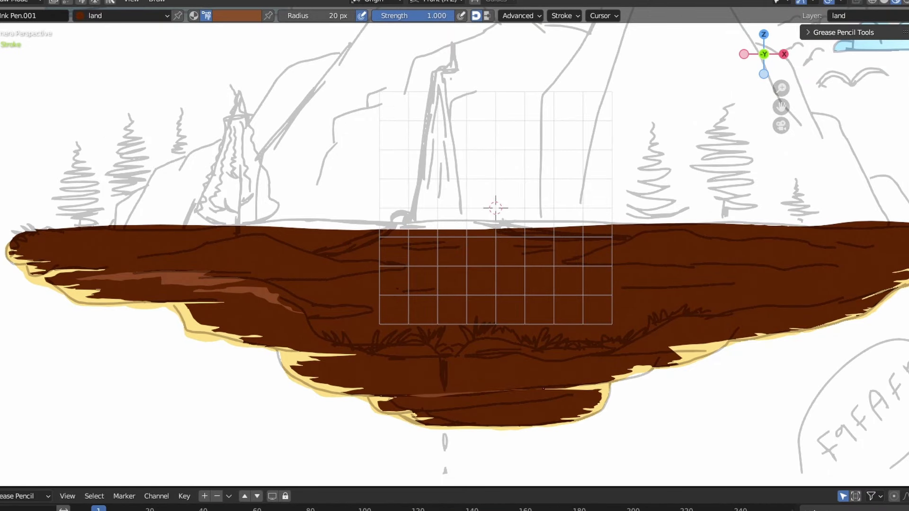
drag(558, 388, 368, 392)
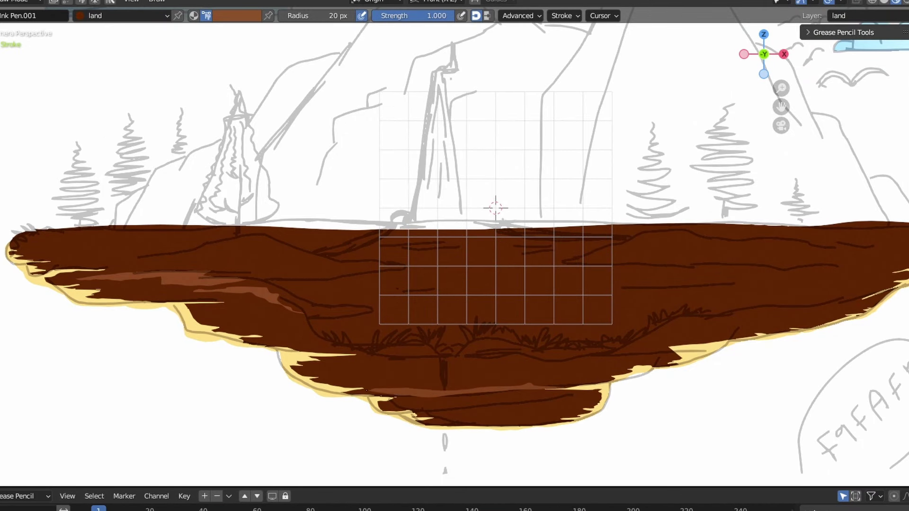
mouse_move(447, 406)
mouse_down()
mouse_move(564, 403)
mouse_move(441, 415)
mouse_move(493, 419)
mouse_up()
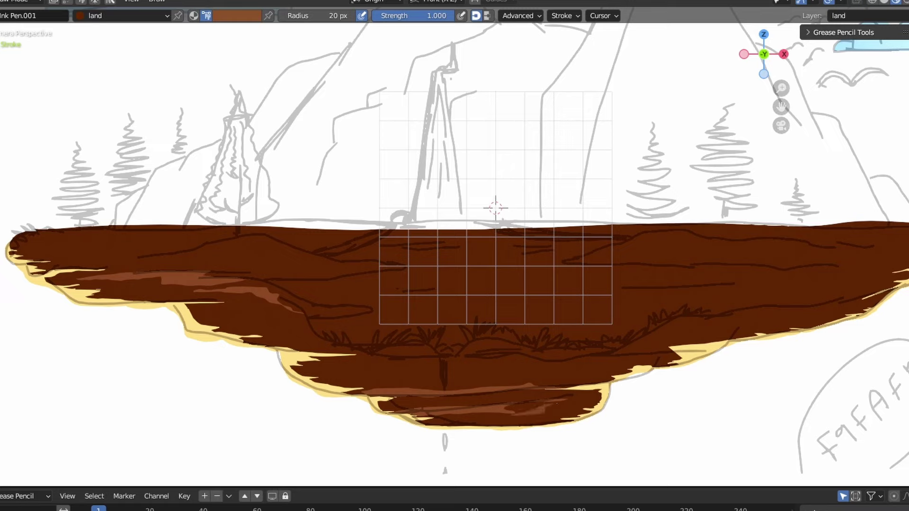
drag(557, 404, 543, 421)
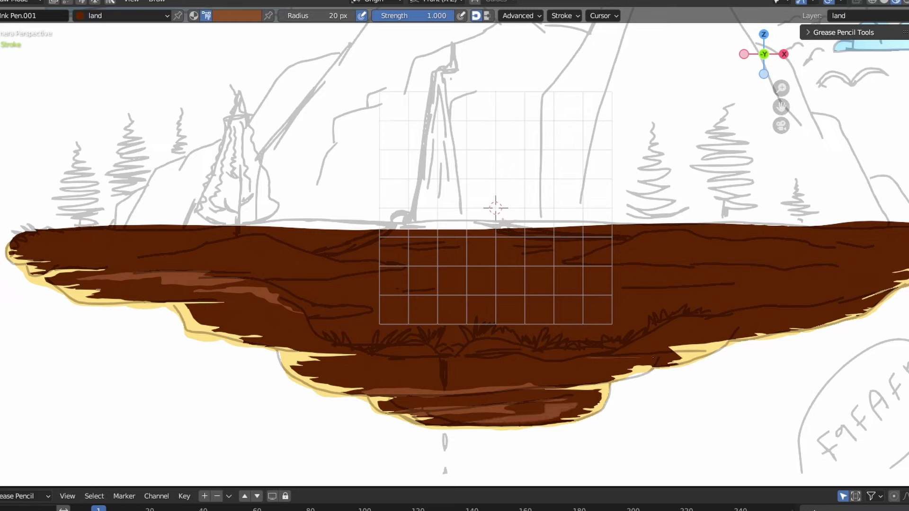
drag(653, 358, 636, 353)
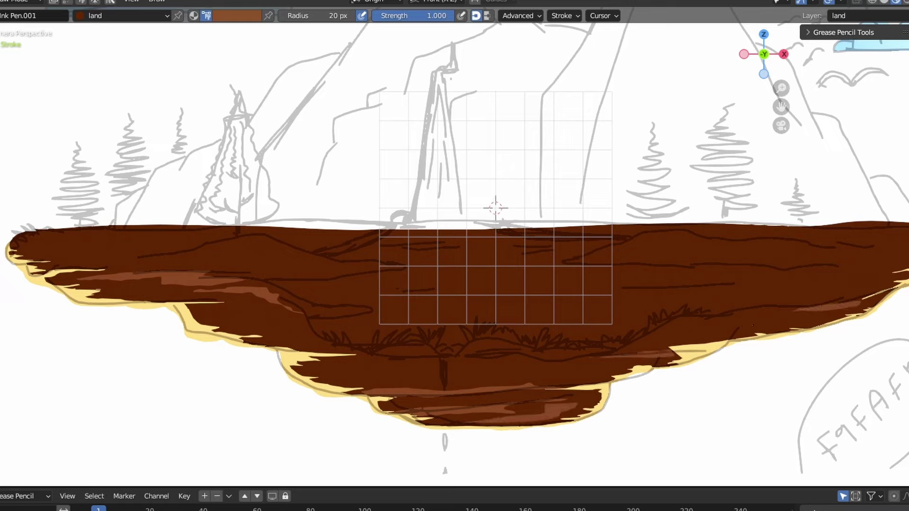
mouse_move(312, 370)
mouse_down()
mouse_move(402, 378)
mouse_move(374, 362)
mouse_up()
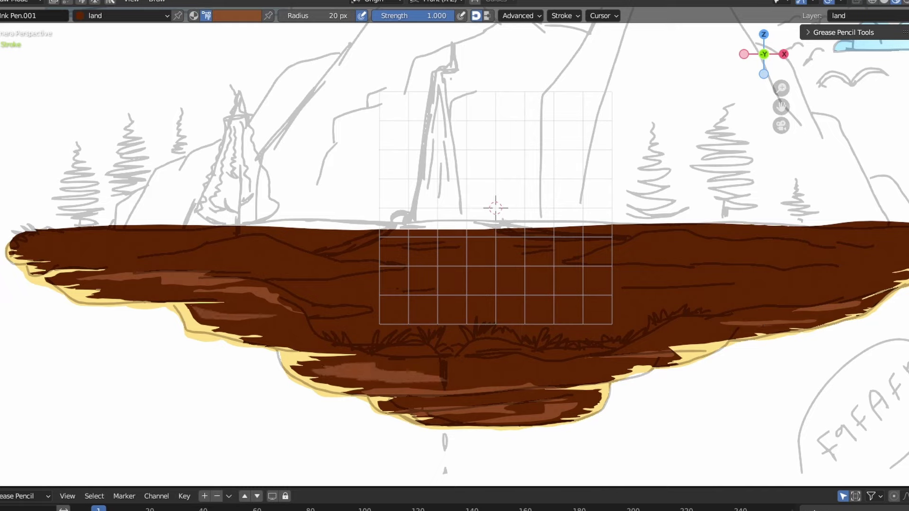
drag(230, 324, 190, 312)
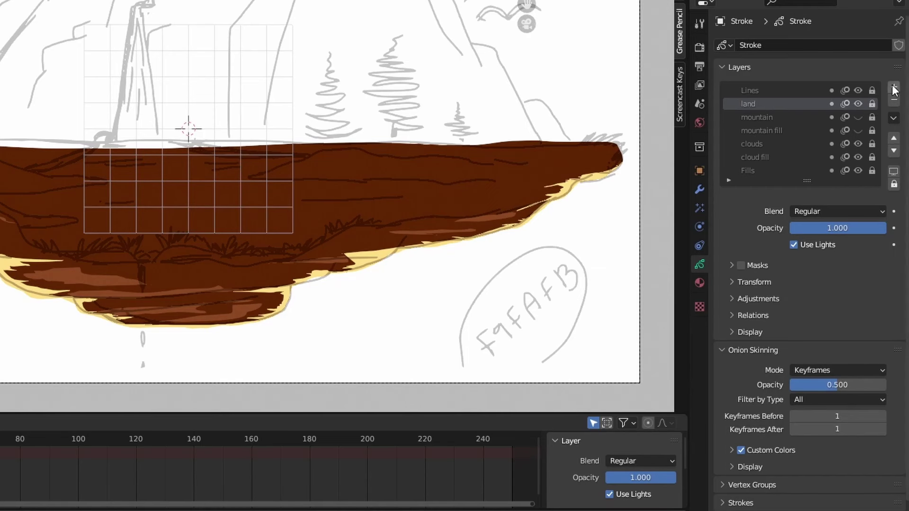
Add a new layer directly above the land layer and start renaming it
click(894, 87)
click(788, 120)
click(774, 105)
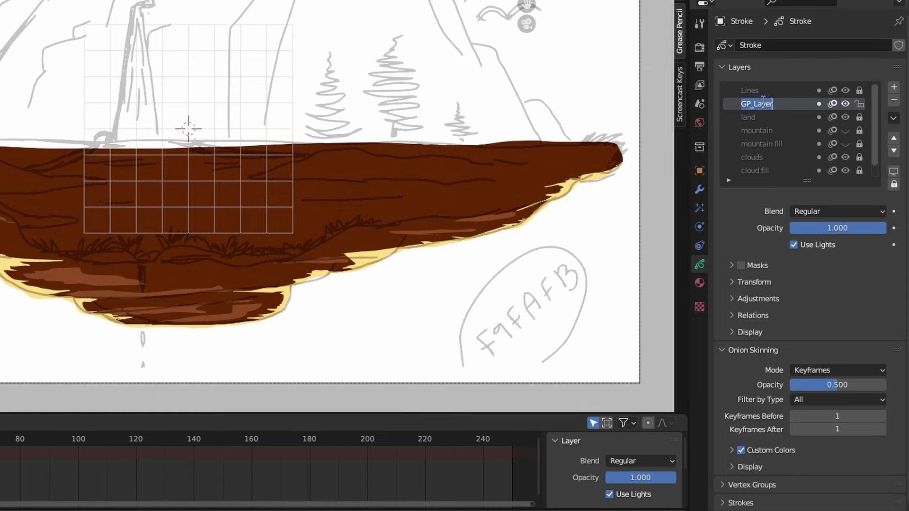
key(BackSpace)
Add a new material to the Stroke object and name it "land green"
click(700, 283)
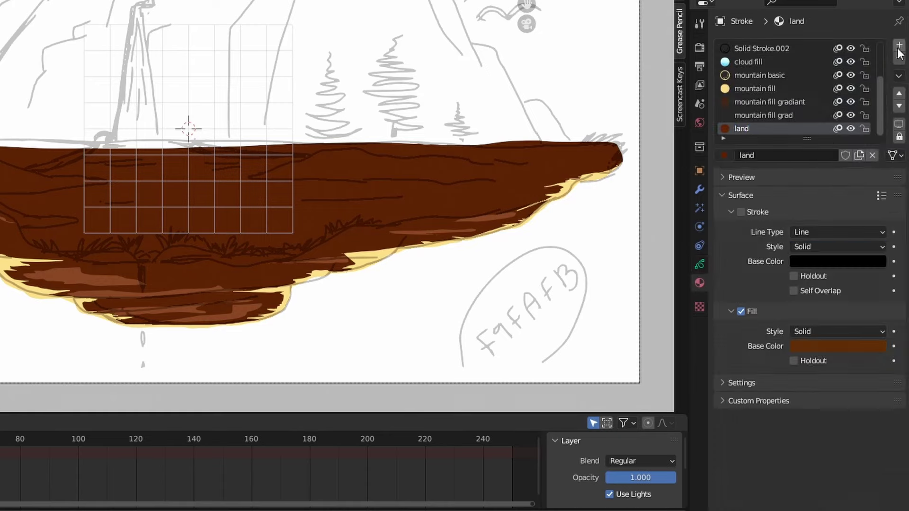
click(899, 45)
click(795, 155)
double_click(792, 155)
text(land)
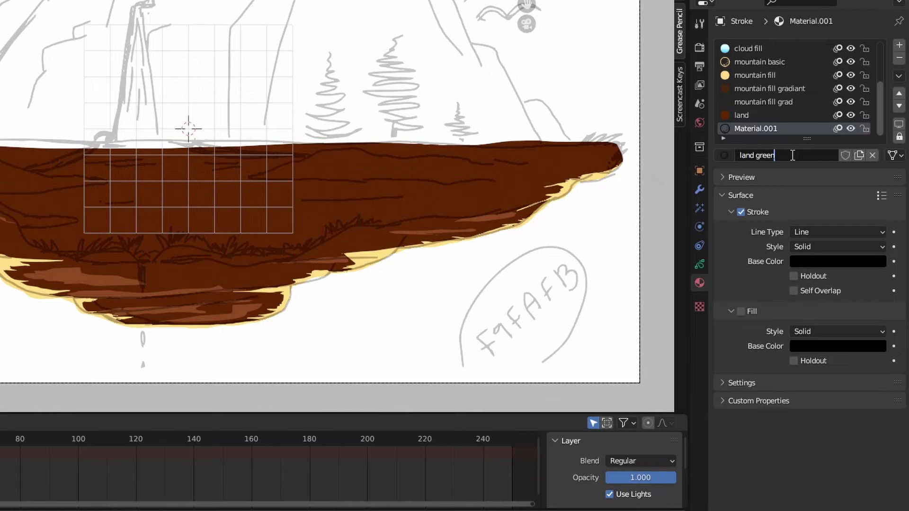
key(Return)
Turn off the land green material's stroke and enable a linear gradient fill with a bright green base color
click(743, 311)
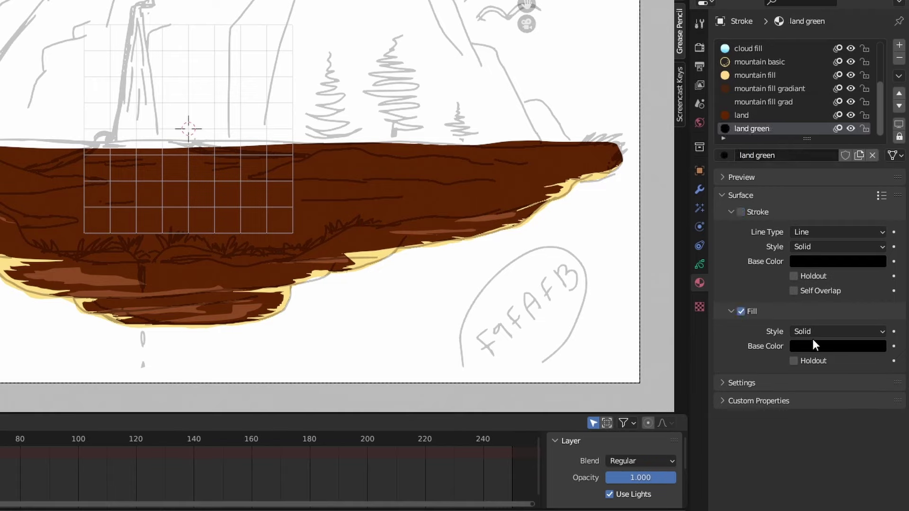
click(830, 331)
click(810, 361)
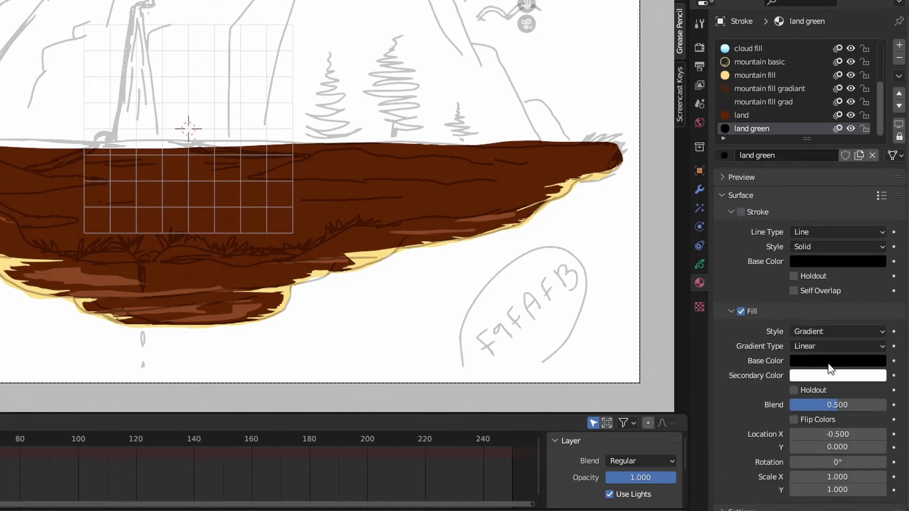
click(838, 361)
click(772, 200)
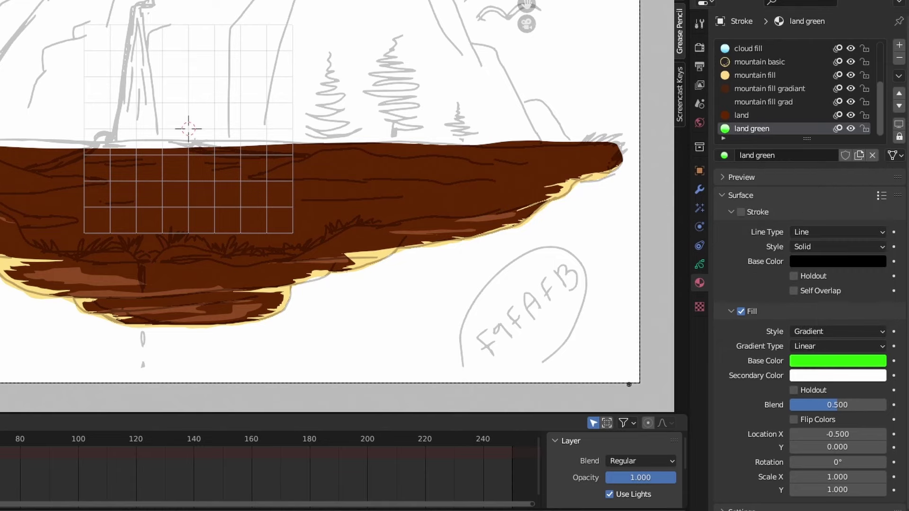
Set the land green gradient fill to a yellow-green base color and a medium green secondary color
click(838, 360)
drag(768, 210, 770, 230)
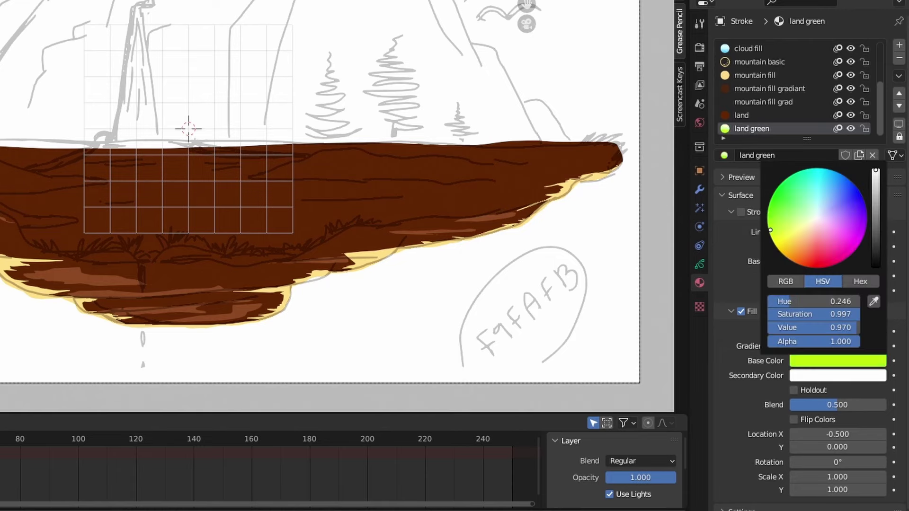
click(838, 376)
mouse_move(788, 195)
mouse_down()
mouse_move(779, 198)
mouse_move(792, 217)
mouse_move(784, 208)
mouse_up()
click(876, 228)
click(875, 215)
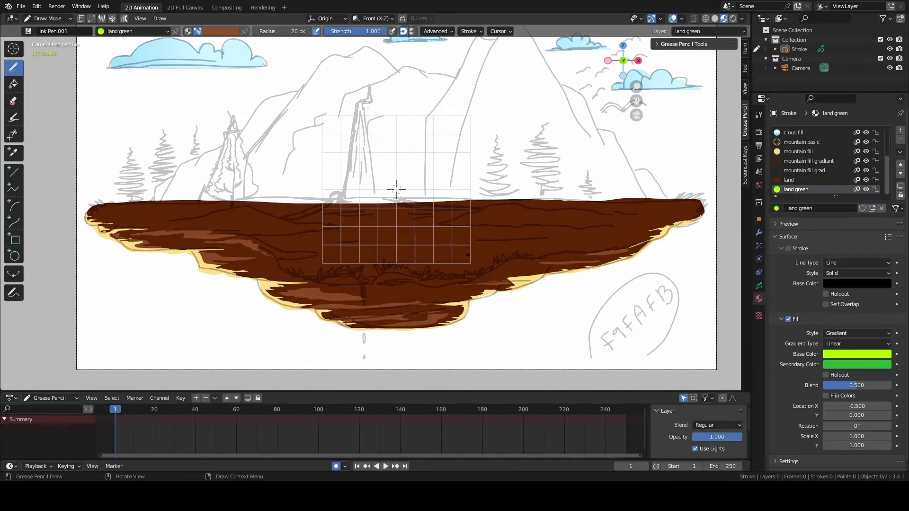
Paint overlapping green grass mounds on the left and right sides of the island's surface, leaving the middle brown
drag(276, 230, 280, 266)
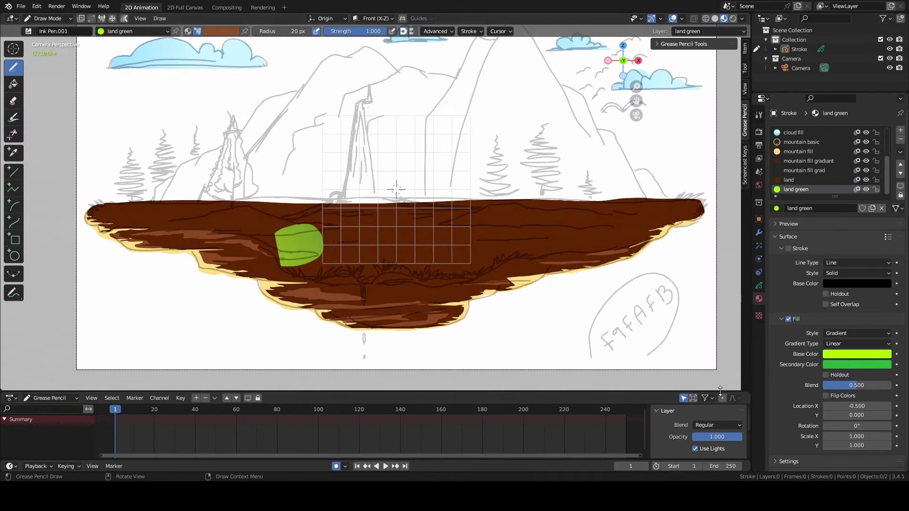
key(ctrl+z)
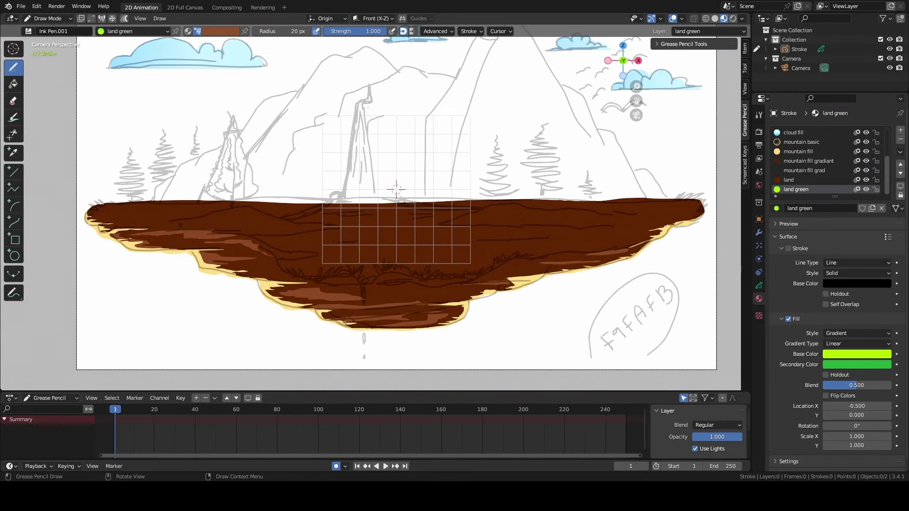
drag(180, 224, 164, 220)
mouse_move(251, 207)
mouse_down()
mouse_move(343, 226)
mouse_move(265, 236)
mouse_move(152, 229)
mouse_up()
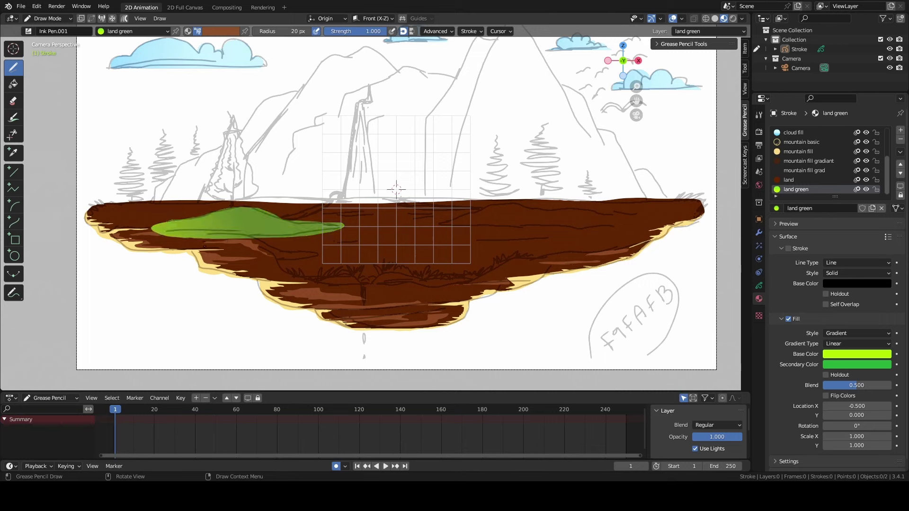
mouse_move(199, 247)
mouse_down()
mouse_move(256, 236)
mouse_move(295, 248)
mouse_move(248, 260)
mouse_move(195, 253)
mouse_move(276, 200)
mouse_move(333, 202)
mouse_move(258, 221)
mouse_up()
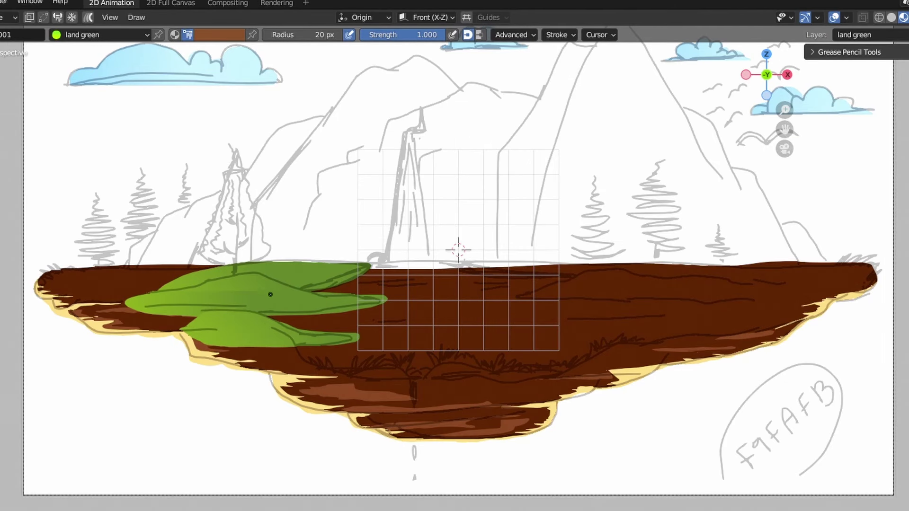
mouse_move(458, 269)
mouse_down()
mouse_move(738, 274)
mouse_move(711, 258)
mouse_move(488, 265)
mouse_up()
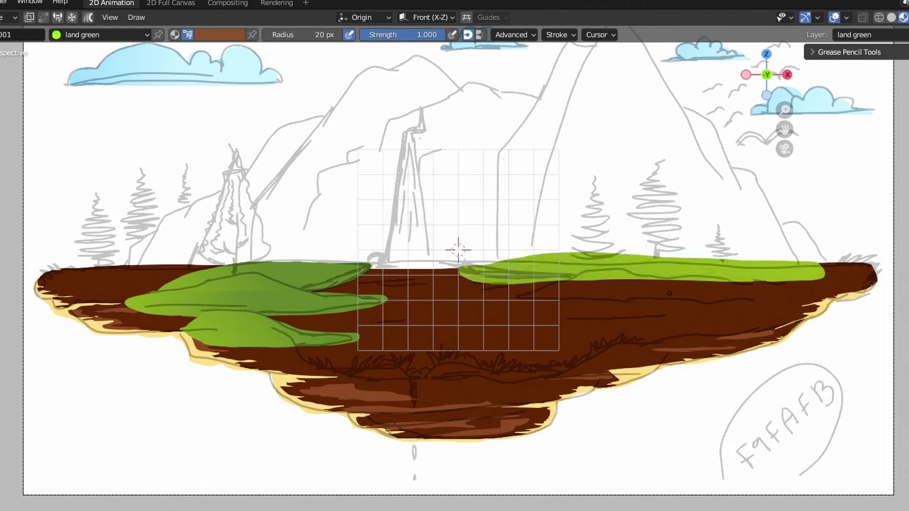
mouse_move(669, 293)
mouse_down()
mouse_move(759, 279)
mouse_move(542, 274)
mouse_move(544, 298)
mouse_move(762, 303)
mouse_move(570, 310)
mouse_move(592, 327)
mouse_move(757, 322)
mouse_move(737, 309)
mouse_up()
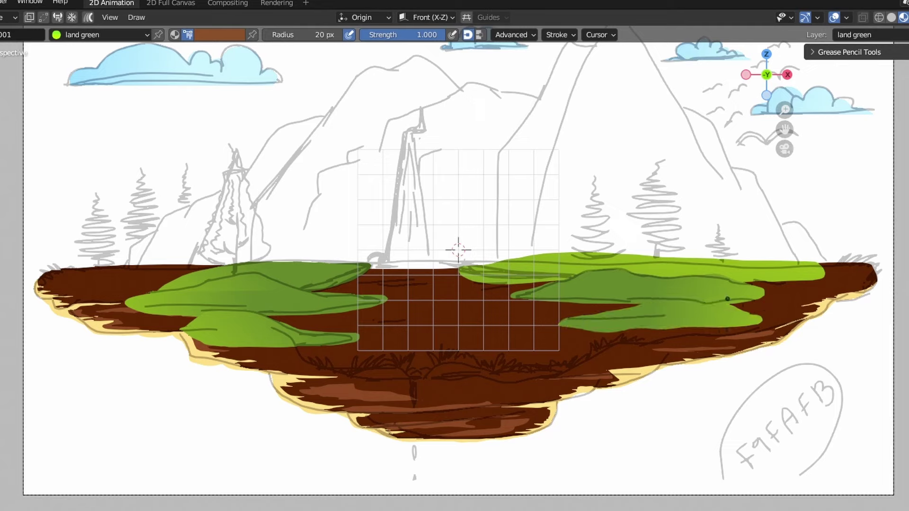
Fill the brown gaps along the island's left, front and right edges with more green patches
mouse_move(225, 268)
mouse_down()
mouse_move(116, 265)
mouse_move(39, 283)
mouse_move(204, 301)
mouse_up()
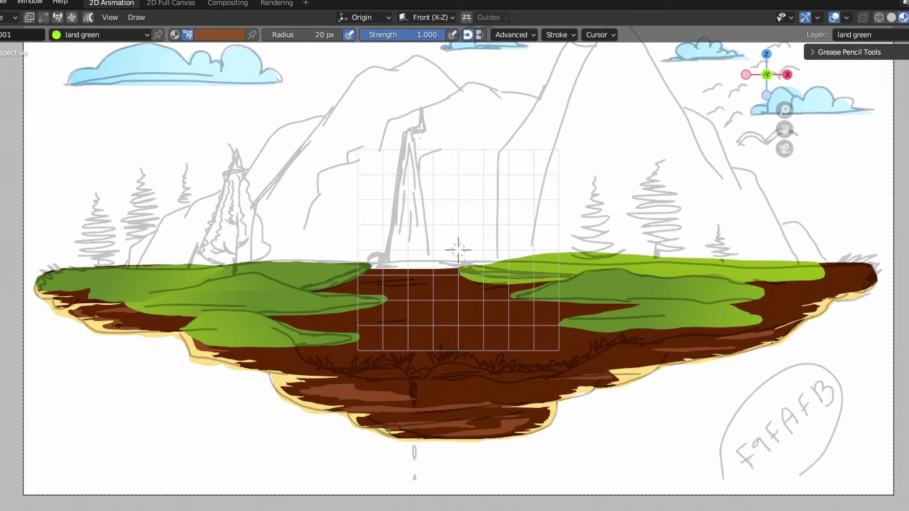
mouse_move(136, 307)
mouse_down()
mouse_move(100, 319)
mouse_move(203, 325)
mouse_move(126, 301)
mouse_move(139, 305)
mouse_up()
mouse_move(211, 342)
mouse_down()
mouse_move(256, 351)
mouse_move(318, 334)
mouse_move(246, 332)
mouse_move(402, 380)
mouse_move(234, 348)
mouse_up()
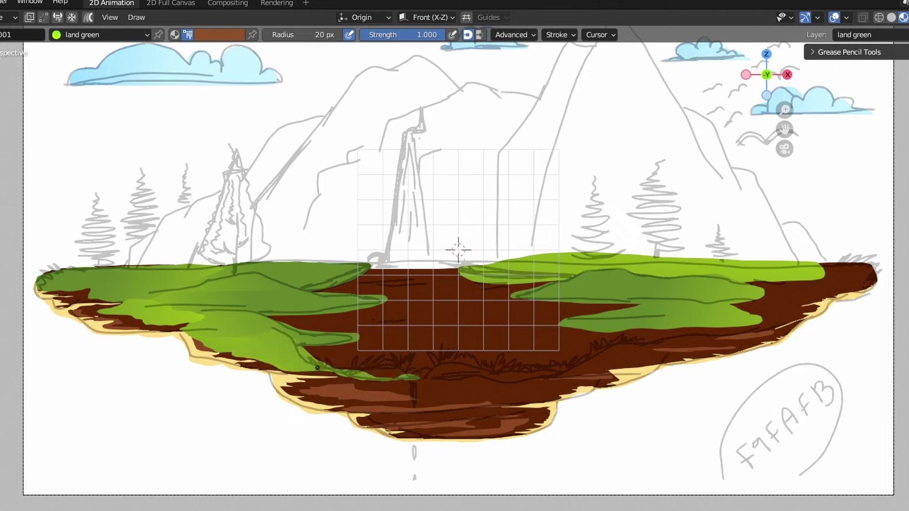
mouse_move(324, 369)
mouse_down()
mouse_move(407, 373)
mouse_move(667, 350)
mouse_move(550, 394)
mouse_move(424, 386)
mouse_move(429, 378)
mouse_up()
mouse_move(640, 352)
mouse_down()
mouse_move(744, 332)
mouse_move(741, 345)
mouse_move(637, 355)
mouse_move(738, 330)
mouse_up()
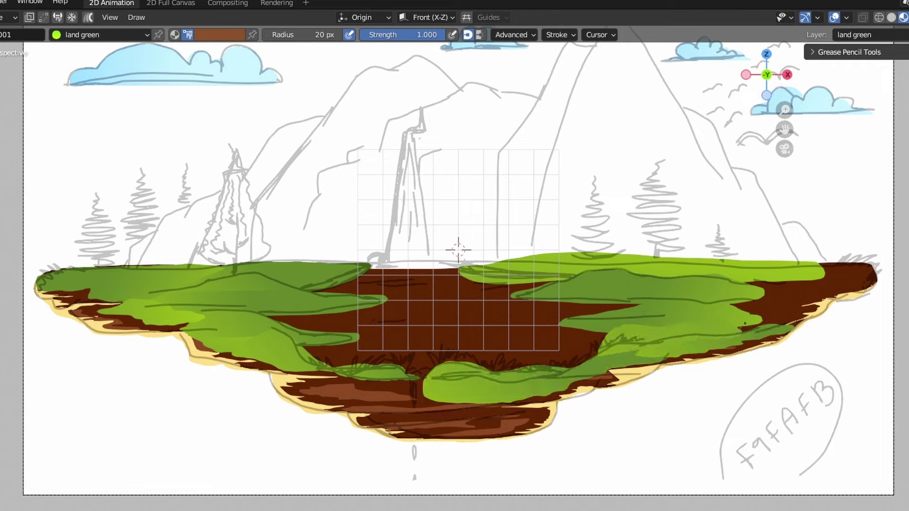
mouse_move(771, 296)
mouse_down()
mouse_move(804, 312)
mouse_move(777, 322)
mouse_move(786, 279)
mouse_move(856, 263)
mouse_move(777, 299)
mouse_up()
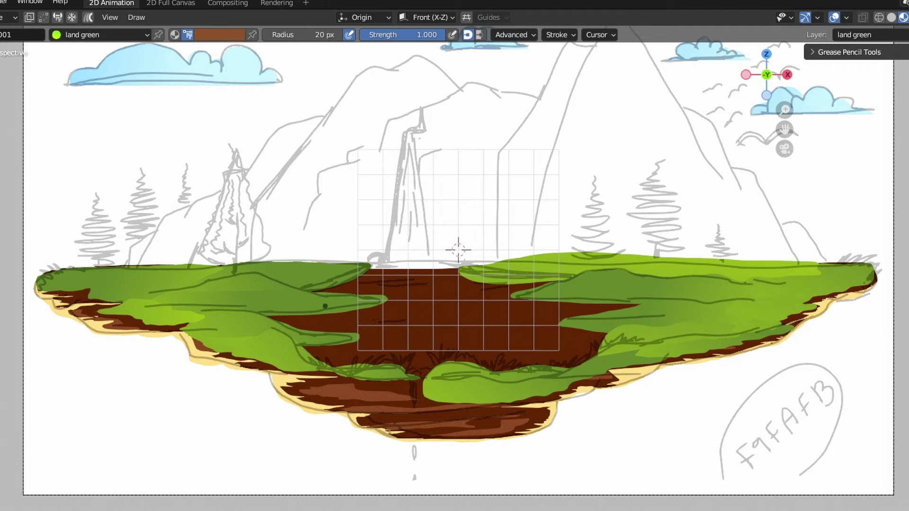
Hide the sketch lines and paint extra green mounds on the right part of the island
key(shift+h)
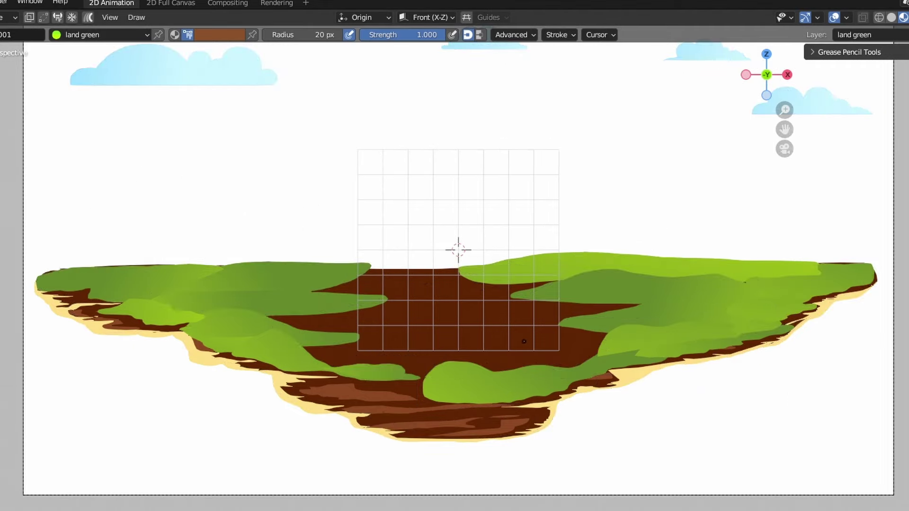
scroll(524, 340, up, 1)
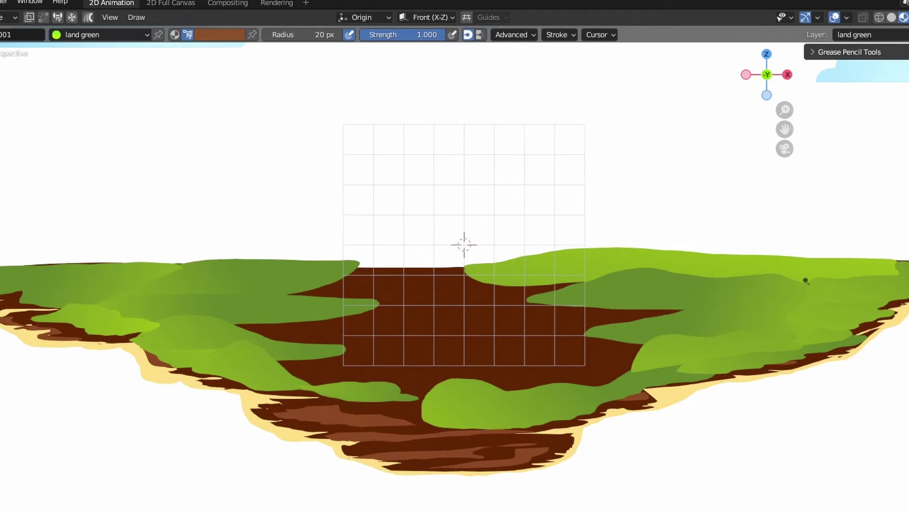
mouse_move(806, 281)
mouse_down()
mouse_move(739, 279)
mouse_move(876, 296)
mouse_move(684, 304)
mouse_up()
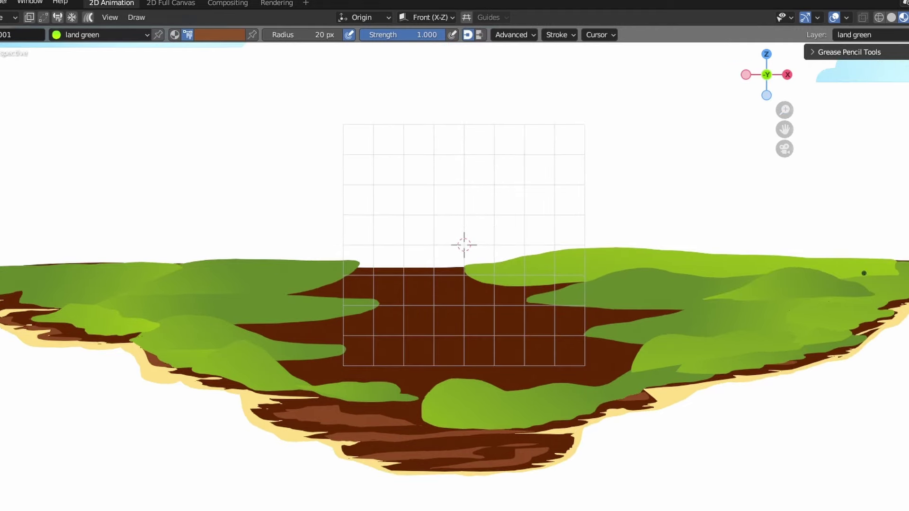
shift+middle_drag(793, 115, 587, 102)
scroll(614, 297, up, 1)
mouse_move(779, 241)
mouse_down()
mouse_move(826, 258)
mouse_move(696, 265)
mouse_up()
scroll(429, 283, down, 2)
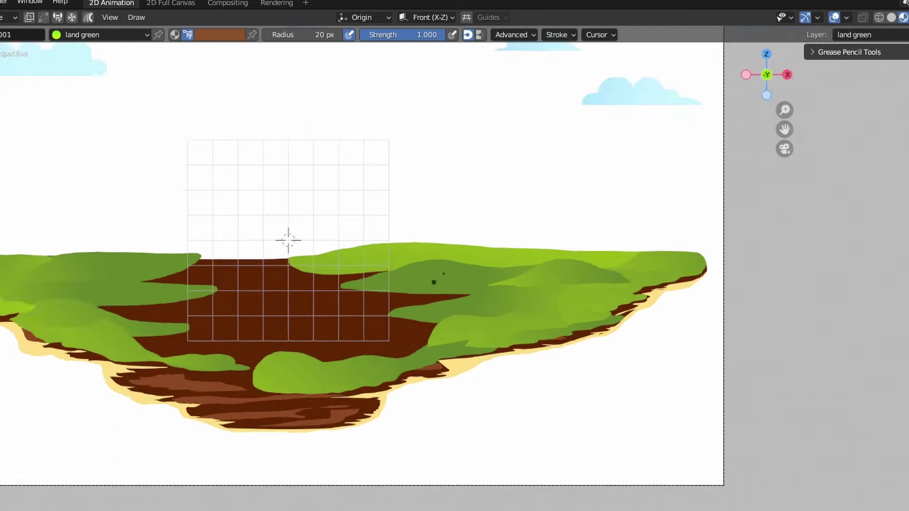
Paint a lighter green strip along the upper edge at the island's far left end
drag(785, 129, 908, 133)
scroll(436, 249, up, 2)
mouse_move(104, 282)
mouse_down()
mouse_move(127, 251)
mouse_move(278, 245)
mouse_move(381, 258)
mouse_up()
Smooth the outlines of the green strokes across the island in Sculpt Mode, and return to Draw Mode
click(8, 17)
click(6, 46)
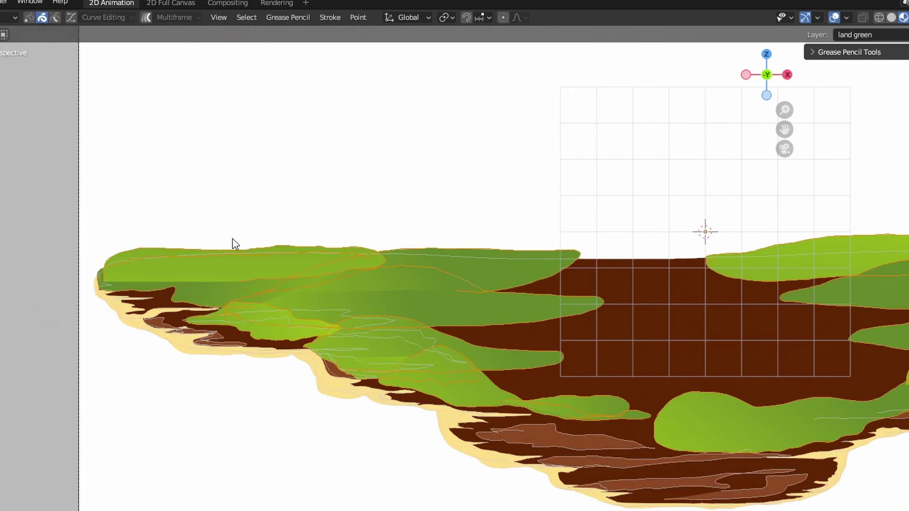
click(8, 17)
click(14, 59)
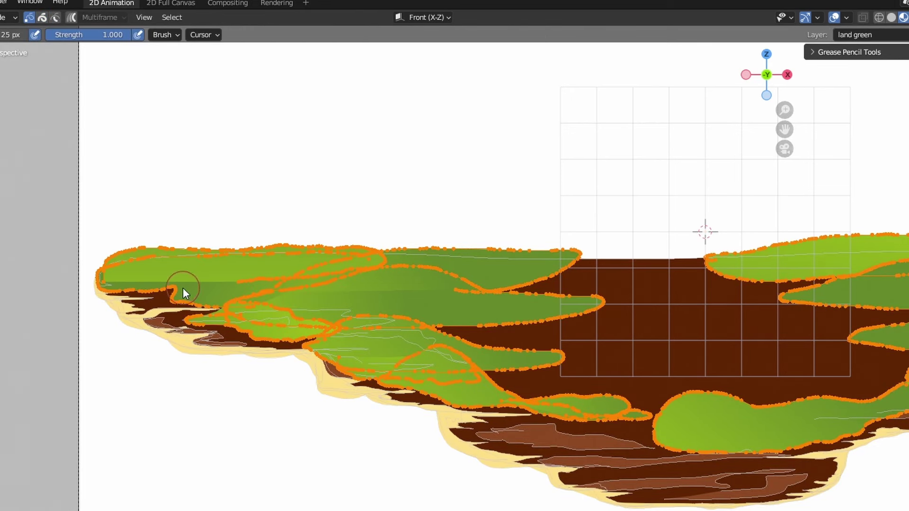
mouse_move(173, 267)
mouse_down()
mouse_move(399, 254)
mouse_move(495, 280)
mouse_move(213, 299)
mouse_move(461, 298)
mouse_up()
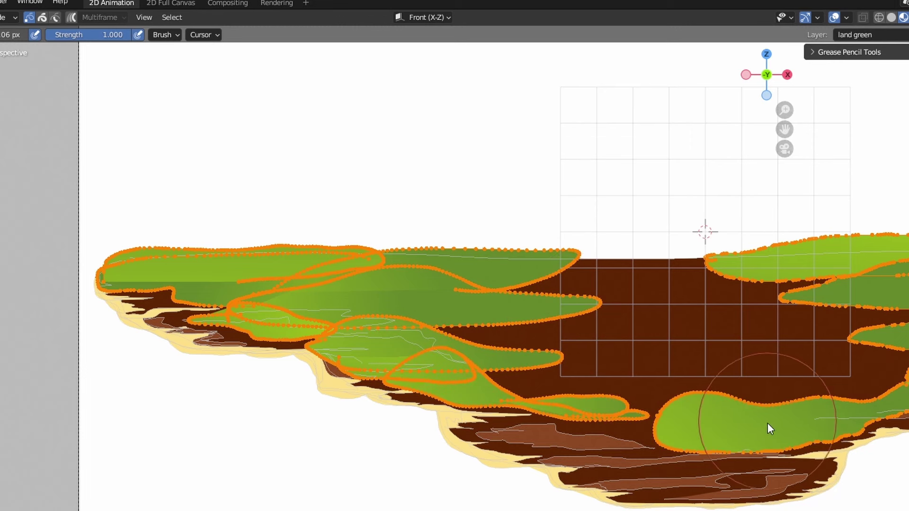
shift+middle_drag(881, 222, 305, 128)
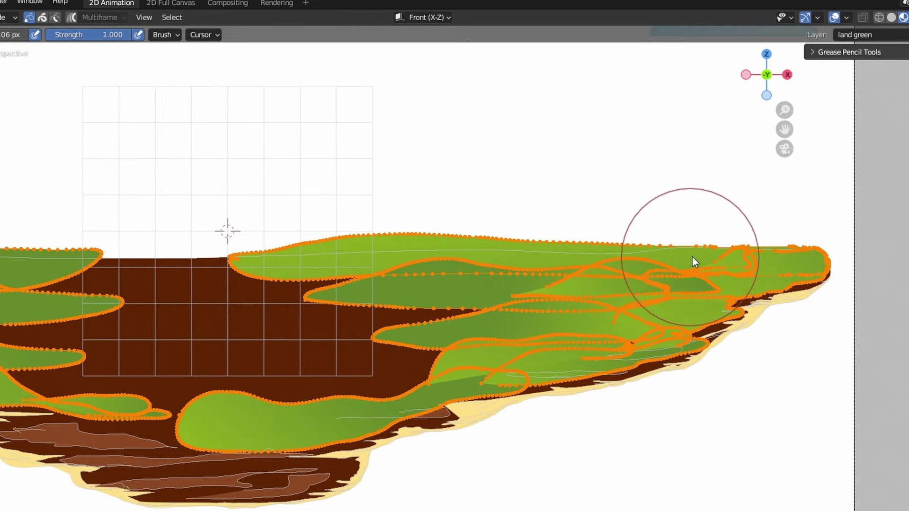
click(10, 17)
click(13, 74)
scroll(212, 209, down, 1)
mouse_move(791, 127)
shift+middle_down()
mouse_move(885, 130)
mouse_move(62, 168)
mouse_move(26, 118)
mouse_move(25, 128)
shift+middle_up()
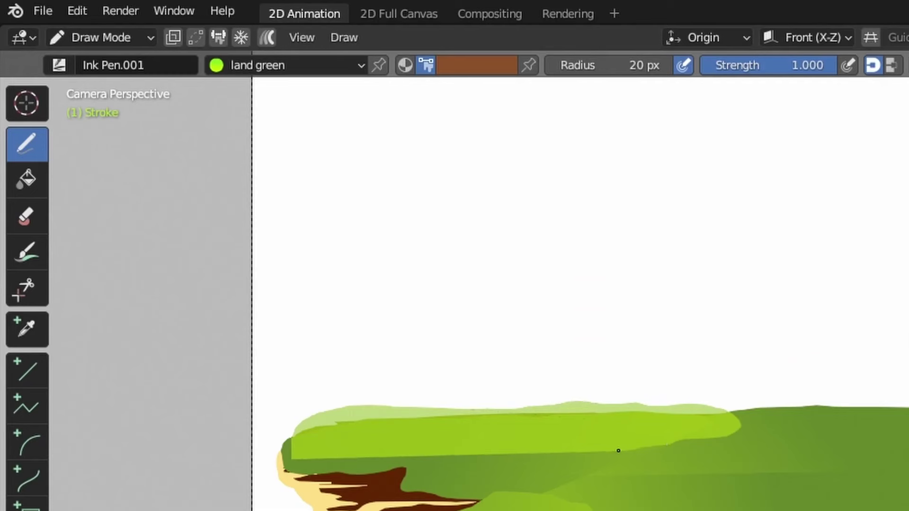
Select all green strokes in Edit Mode and activate the Smooth brush in Sculpt Mode
click(101, 37)
click(114, 87)
key(a)
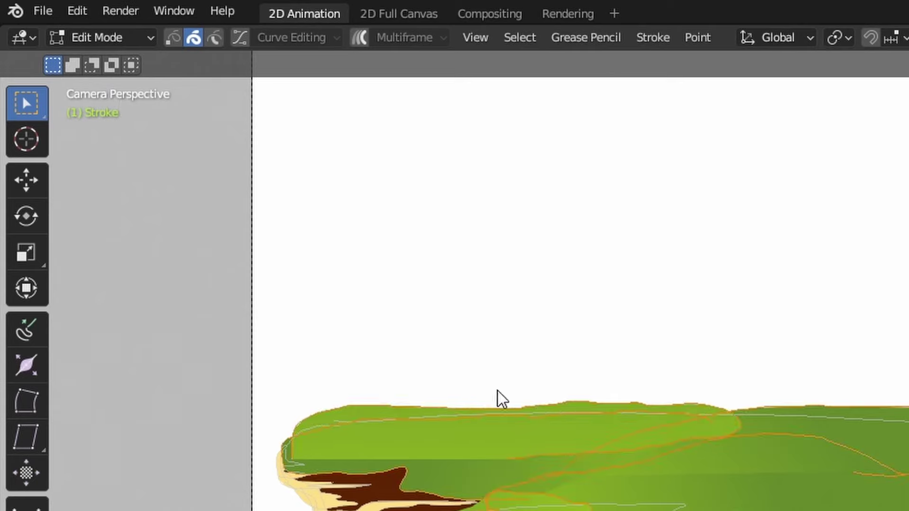
click(117, 41)
click(109, 106)
click(27, 105)
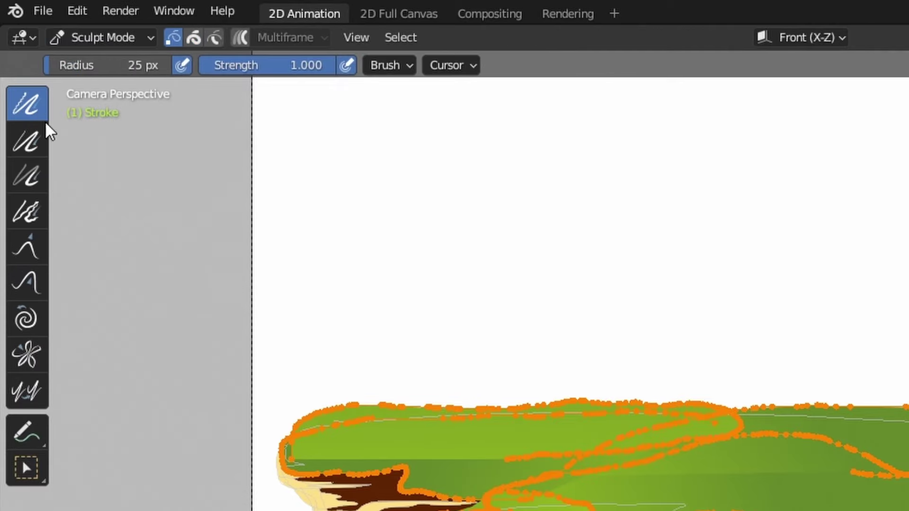
Enlarge the Smooth brush to 106 px and even out the outlines of the green mounds
key(f)
click(521, 468)
mouse_move(357, 430)
mouse_down()
mouse_move(844, 415)
mouse_move(908, 454)
mouse_up()
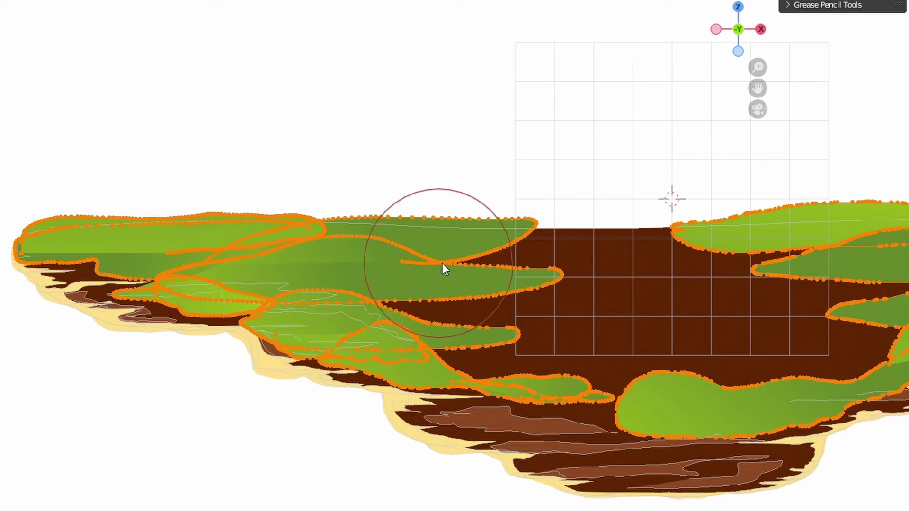
drag(420, 324, 483, 379)
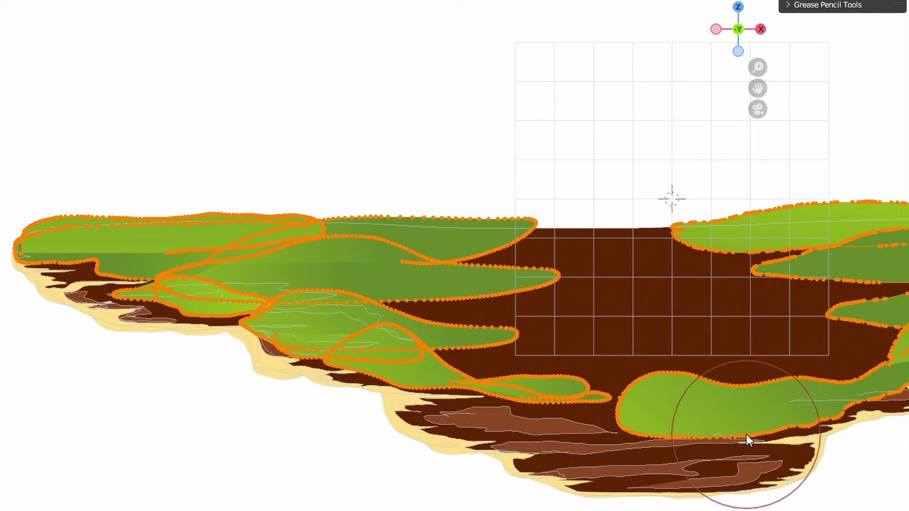
shift+middle_drag(757, 216, 242, 215)
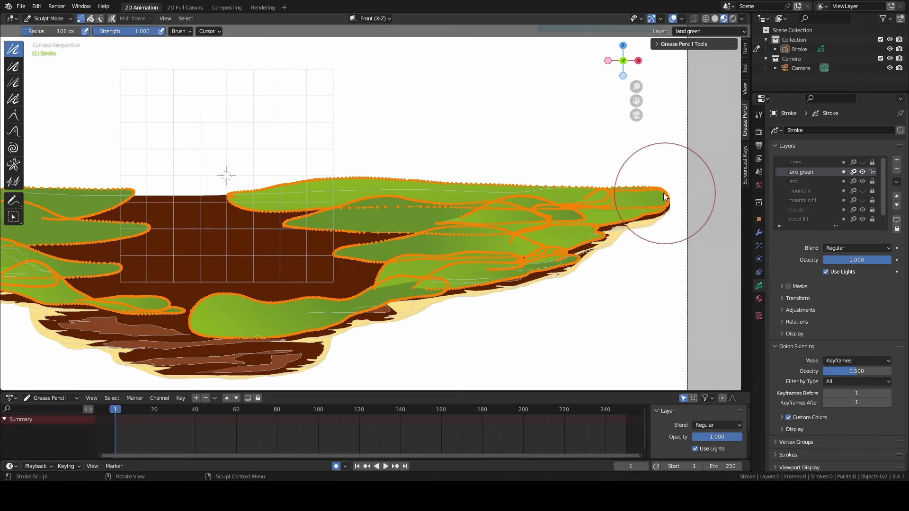
Return to Draw Mode and paint a lighter green highlight on the inner tip of the left middle mound
click(47, 19)
click(45, 61)
scroll(596, 138, down, 1)
mouse_move(636, 100)
mouse_down()
mouse_move(39, 95)
mouse_move(104, 126)
mouse_up()
shift+middle_drag(103, 126, 711, 85)
scroll(376, 208, up, 3)
mouse_move(539, 257)
mouse_down()
mouse_move(339, 259)
mouse_move(505, 264)
mouse_up()
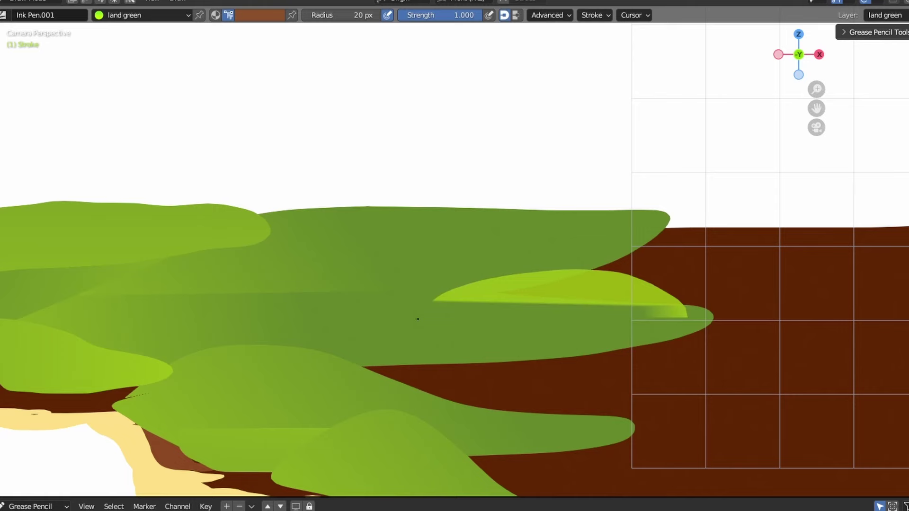
key(ctrl+z)
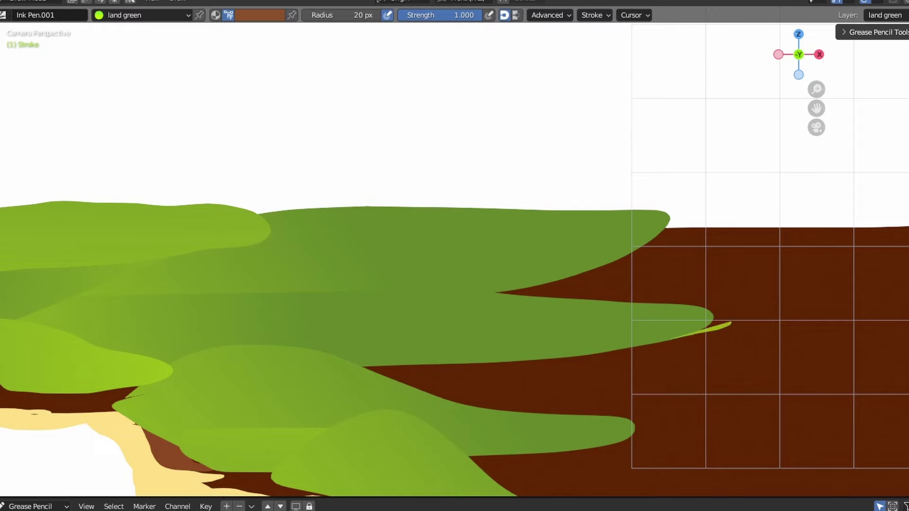
mouse_move(731, 320)
mouse_down()
mouse_move(637, 306)
mouse_move(406, 305)
mouse_move(492, 348)
mouse_move(642, 350)
mouse_move(713, 322)
mouse_move(291, 316)
mouse_move(712, 314)
mouse_up()
Paint a lighter green highlight on the inner tip of the right middle mound
scroll(779, 155, down, 2)
drag(816, 108, 554, 99)
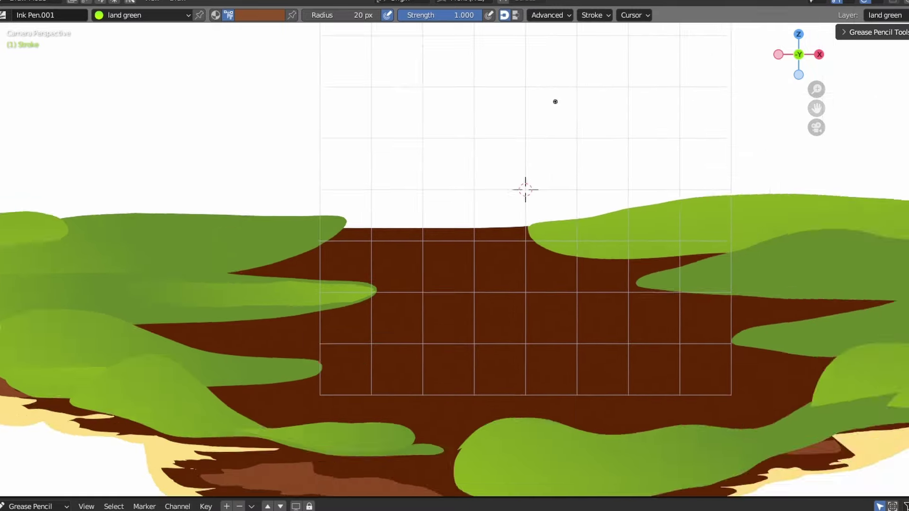
scroll(723, 239, up, 2)
drag(816, 108, 577, 114)
scroll(595, 298, up, 3)
mouse_move(385, 334)
mouse_down()
mouse_move(660, 278)
mouse_move(805, 348)
mouse_move(450, 350)
mouse_move(385, 337)
mouse_up()
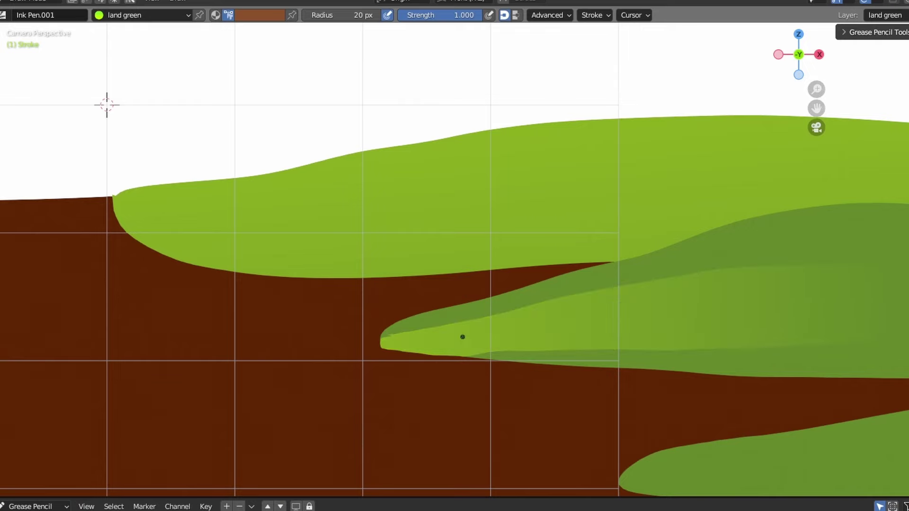
Shift the land green material's base color slightly toward yellow and brighten its secondary green
scroll(516, 341, down, 6)
mouse_move(816, 107)
mouse_down()
mouse_move(17, 101)
mouse_move(46, 89)
mouse_up()
scroll(695, 241, down, 2)
scroll(694, 241, up, 3)
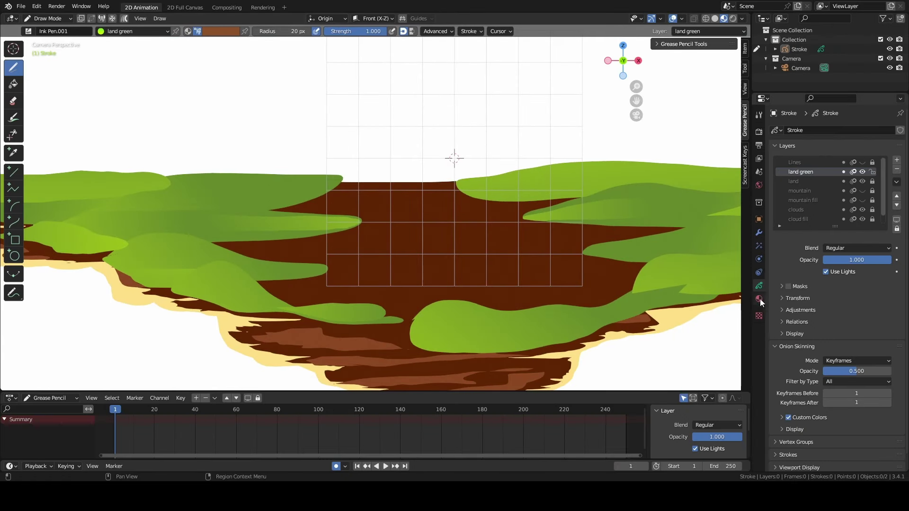
click(759, 299)
click(854, 354)
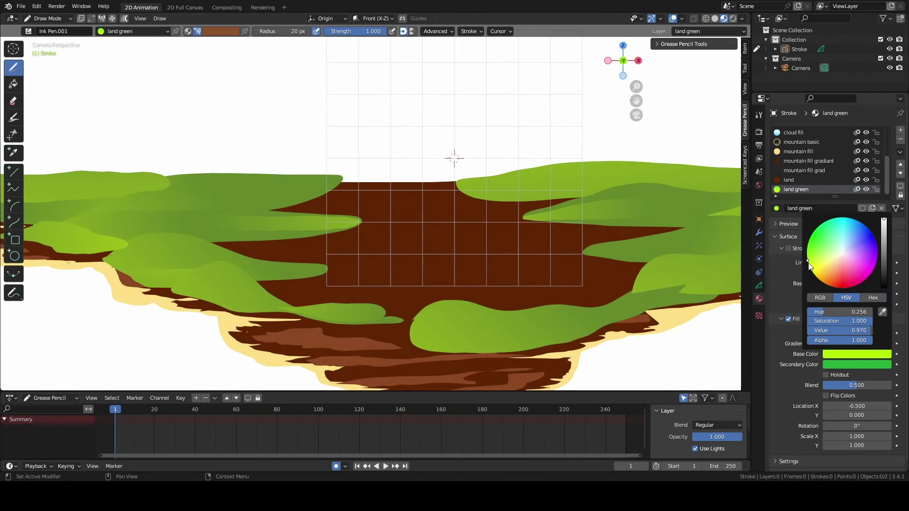
click(859, 364)
drag(885, 247, 885, 241)
scroll(479, 280, down, 4)
scroll(479, 280, up, 1)
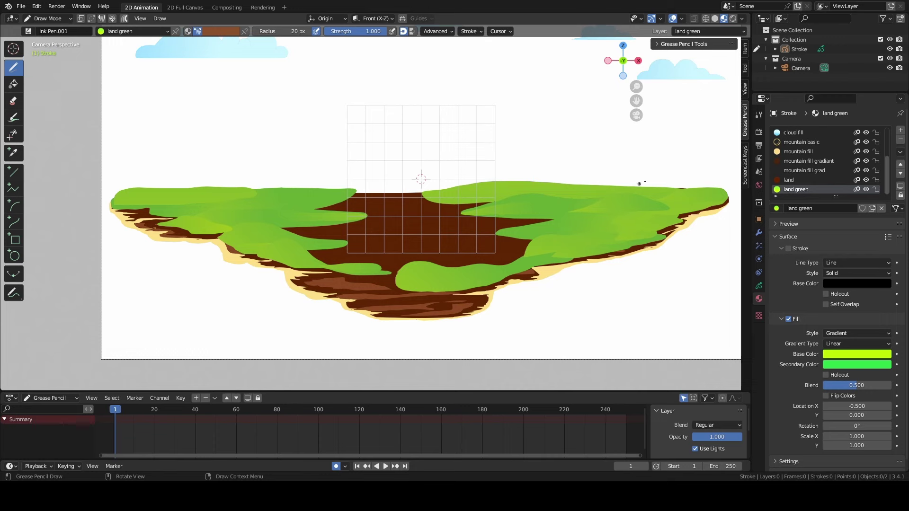
Lock the land green layer and add a new layer named land water directly above the land layer
click(756, 284)
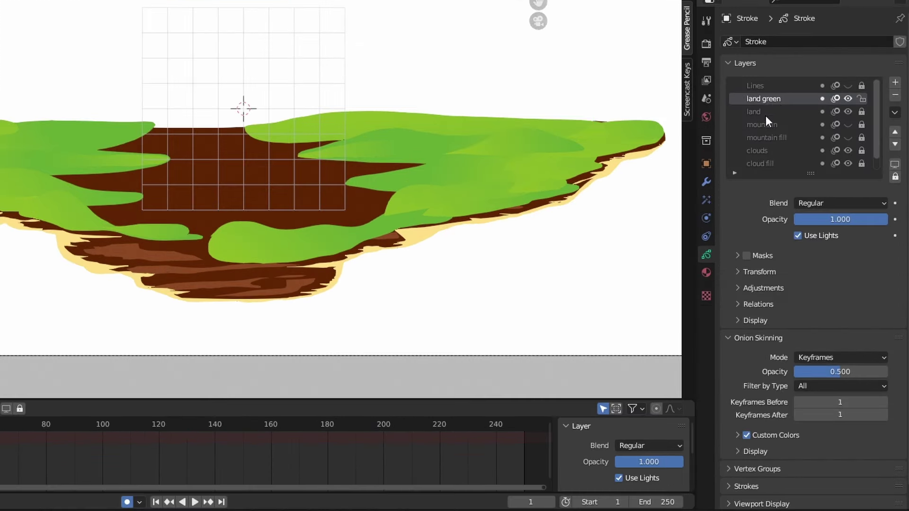
click(766, 114)
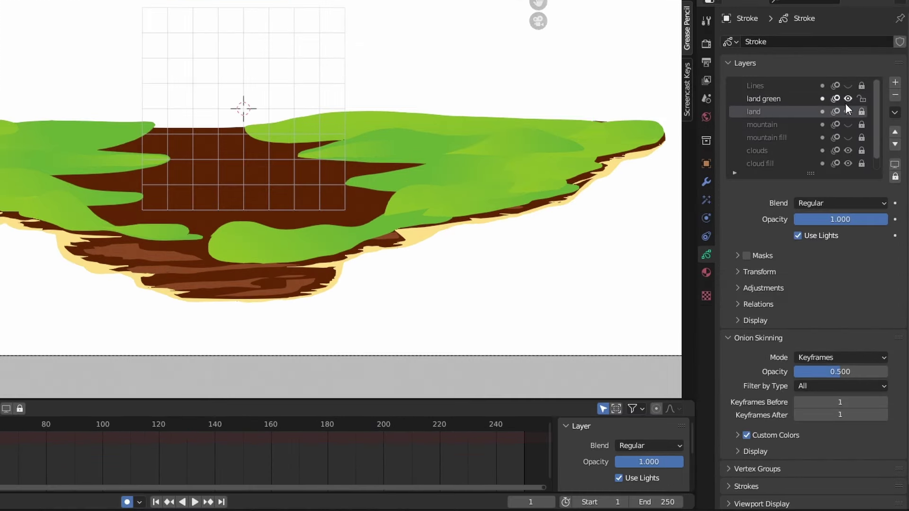
click(861, 99)
click(894, 83)
double_click(771, 114)
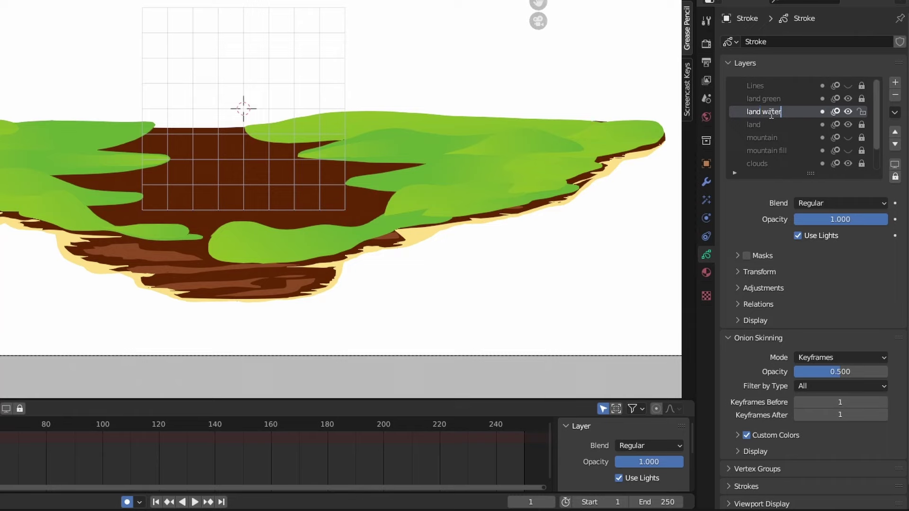
Add a material slot with a new material named land water
click(707, 272)
click(900, 41)
click(813, 148)
click(802, 147)
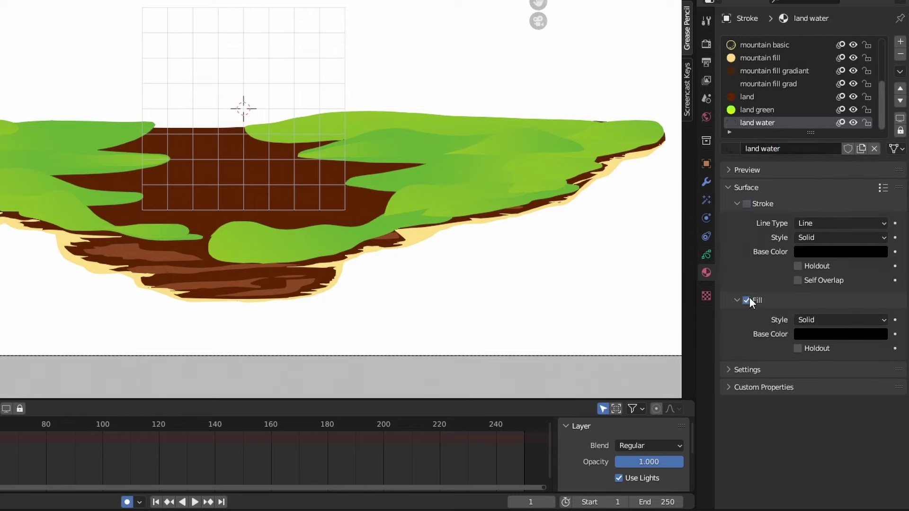
Give the land water material a fill-only linear gradient running from a bright blue base color to white
click(829, 334)
click(837, 319)
click(828, 331)
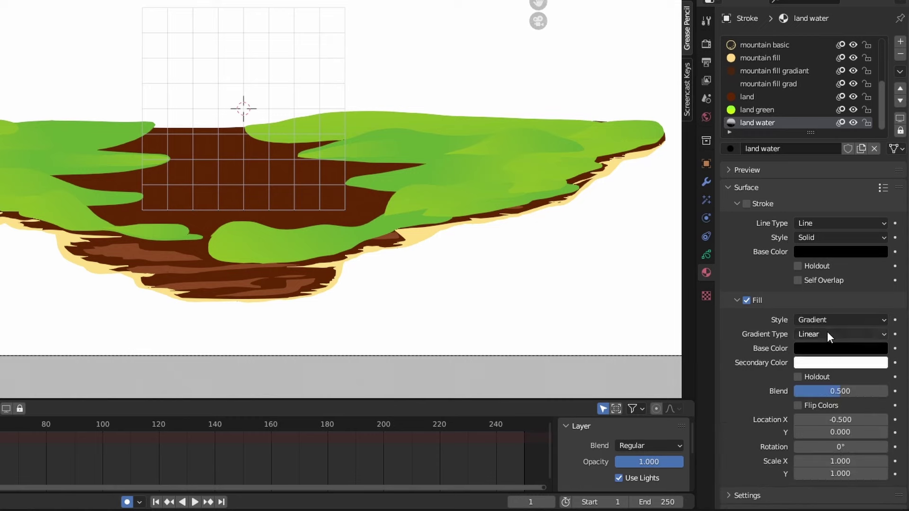
click(828, 348)
click(877, 163)
drag(822, 166, 835, 163)
click(851, 362)
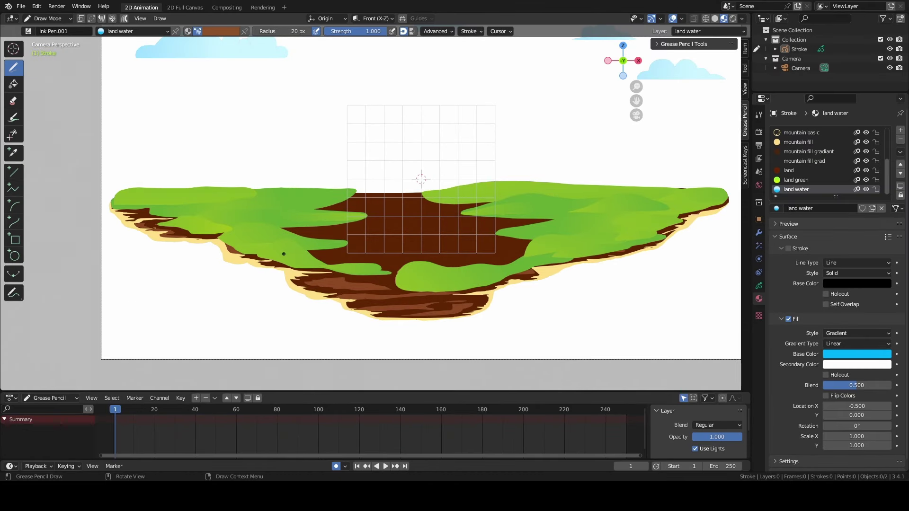
Draw the water area across the brown basin between the green mounds, reaching up to the horizon edge
mouse_move(471, 191)
mouse_down()
mouse_move(563, 222)
mouse_move(497, 275)
mouse_move(341, 280)
mouse_move(267, 232)
mouse_move(309, 192)
mouse_up()
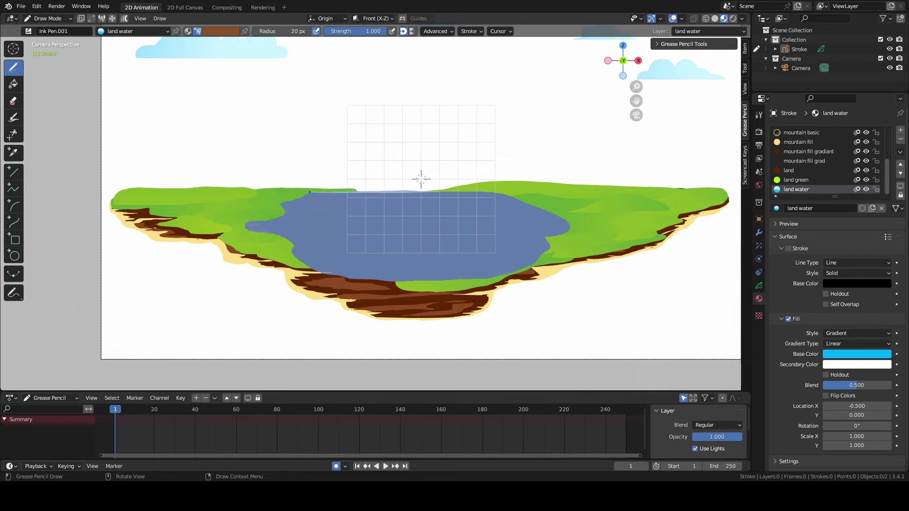
drag(395, 191, 400, 191)
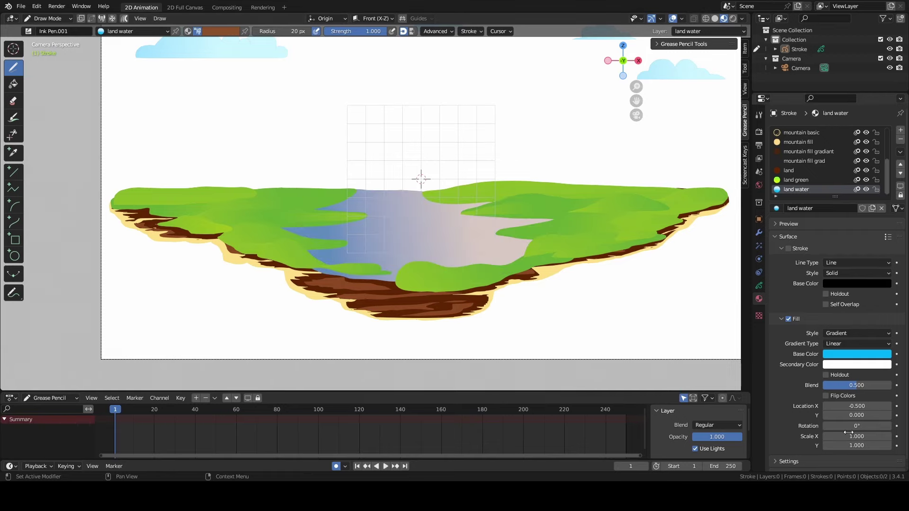
Set the water gradient to blend 0, location 1.5 and -0.1, rotation -78.4°, scale 0.9 and 5.6, and save the file
drag(856, 426, 834, 435)
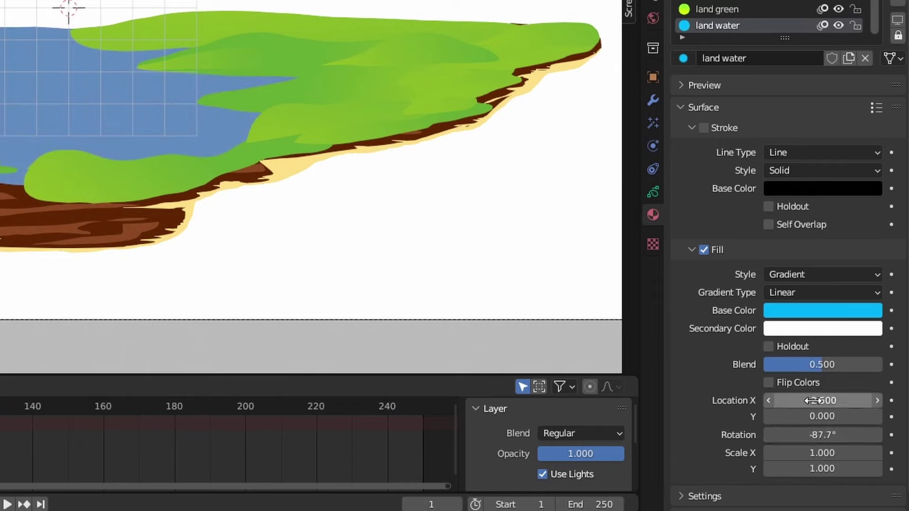
drag(812, 401, 829, 401)
drag(812, 432, 804, 432)
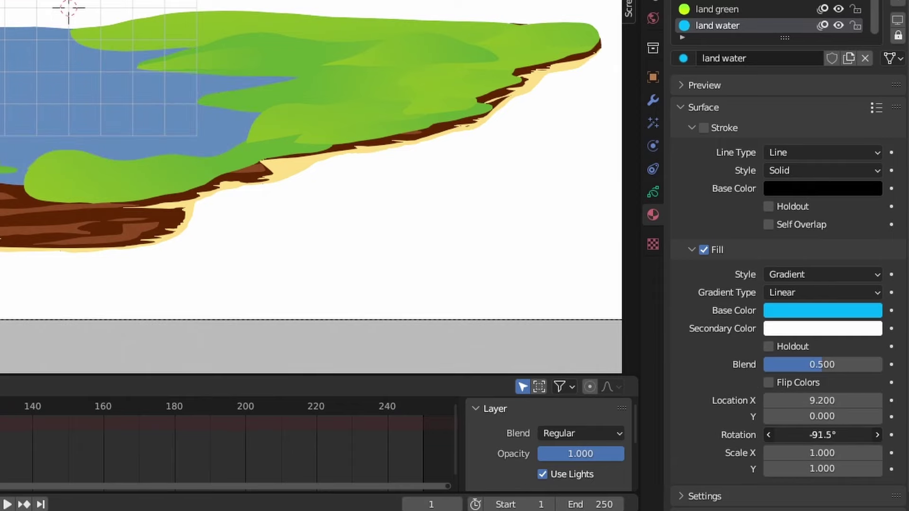
mouse_move(822, 401)
mouse_down()
mouse_move(842, 406)
mouse_move(828, 406)
mouse_move(838, 385)
mouse_move(824, 385)
mouse_up()
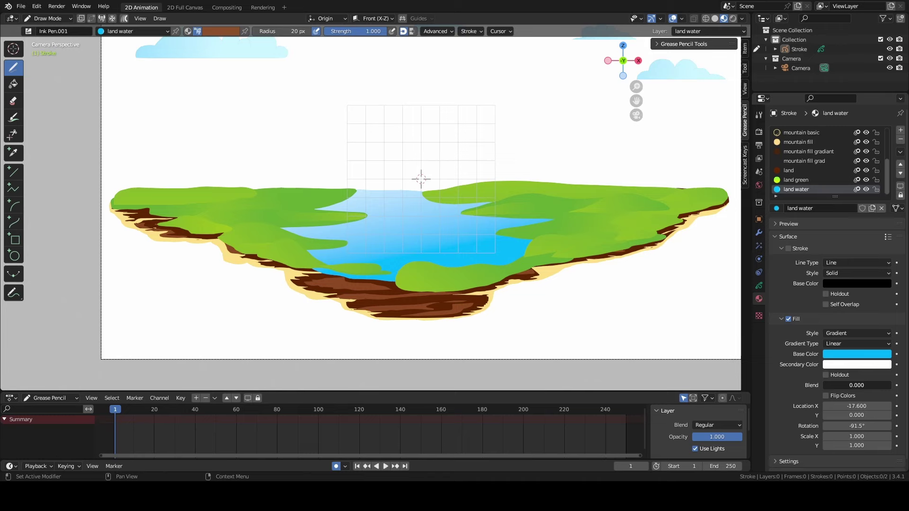
drag(857, 426, 843, 406)
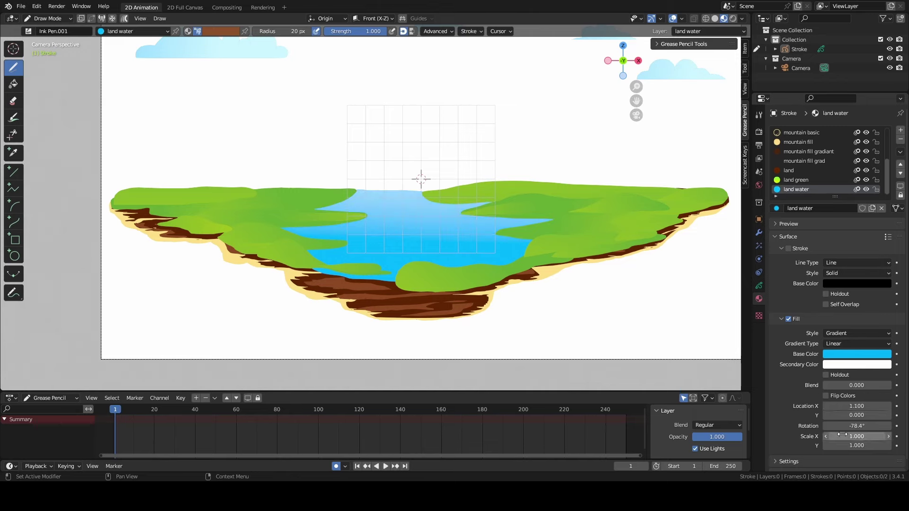
drag(857, 416, 852, 415)
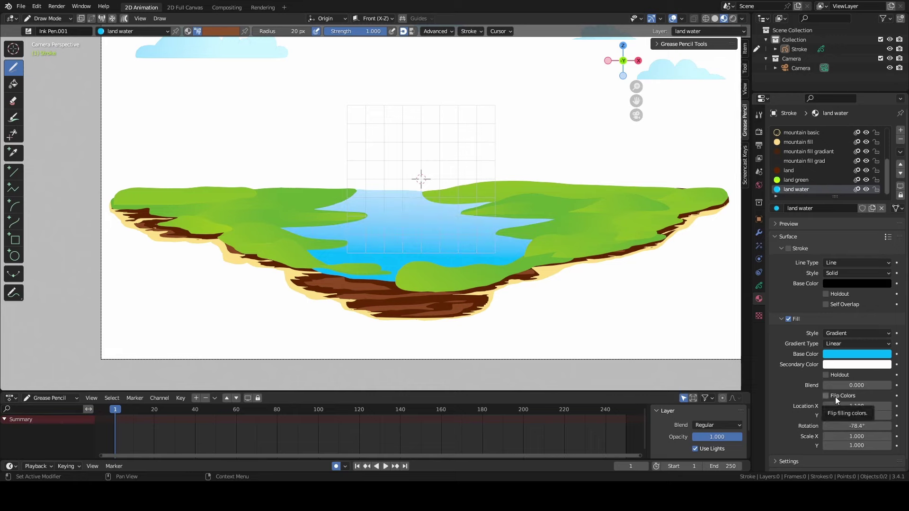
mouse_move(857, 436)
mouse_down()
mouse_move(848, 436)
mouse_move(861, 436)
mouse_up()
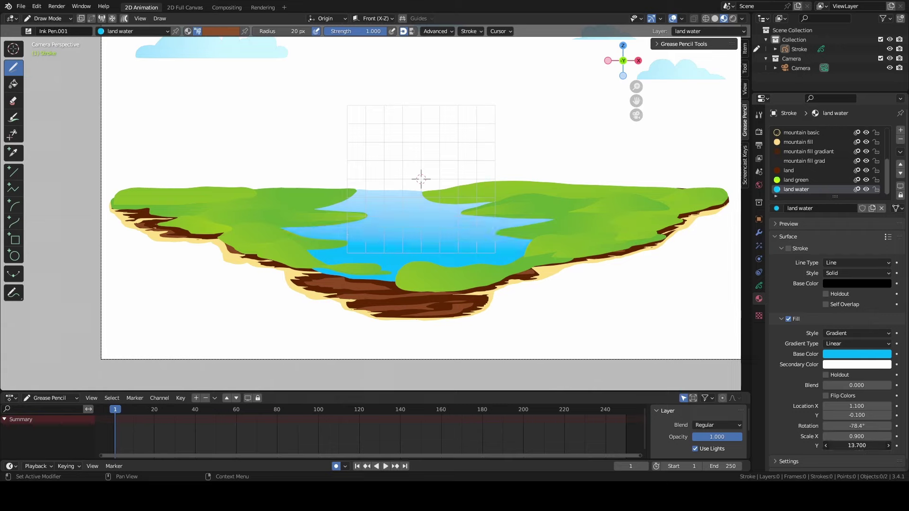
drag(852, 405, 861, 406)
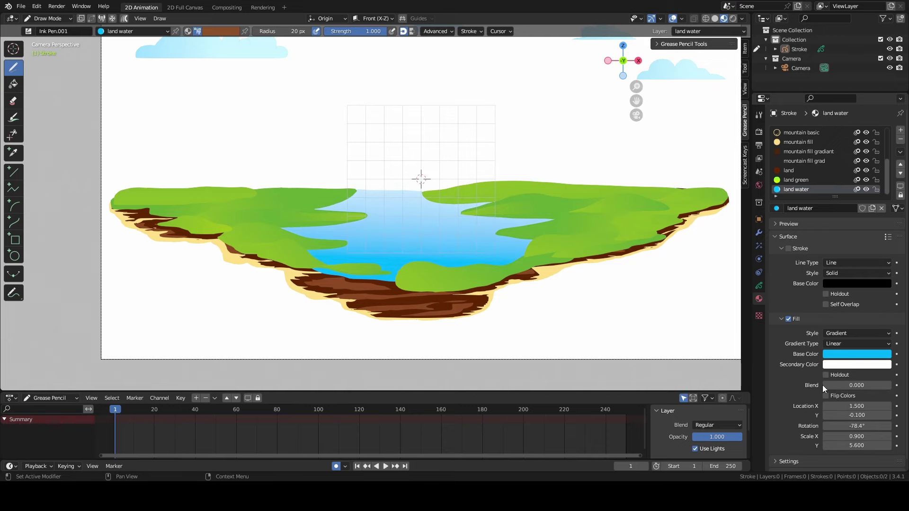
scroll(502, 237, down, 3)
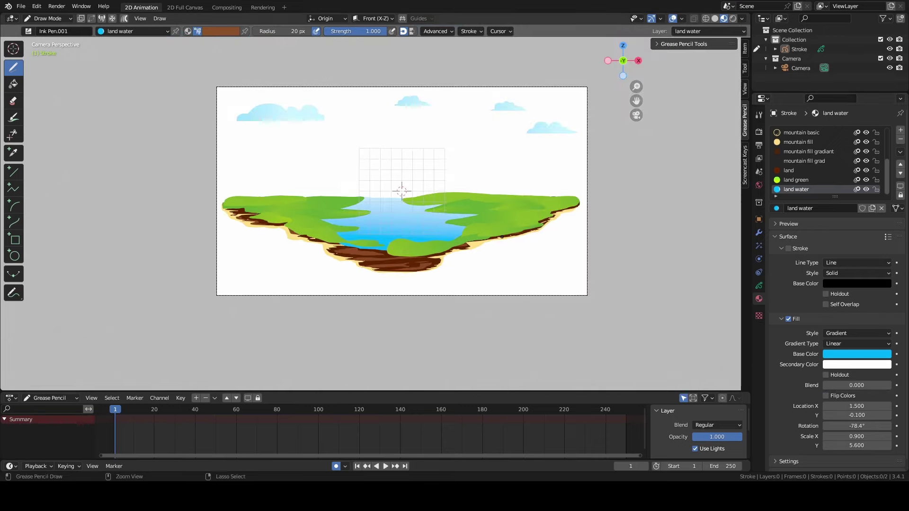
key(ctrl+s)
Draw thin white horizontal streaks of varying length across the water with the Box tool
scroll(502, 237, up, 3)
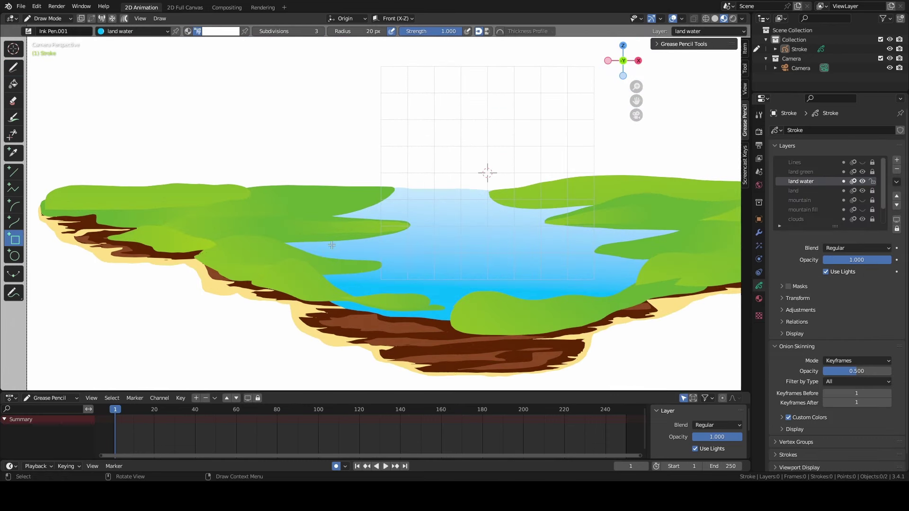
drag(321, 244, 571, 247)
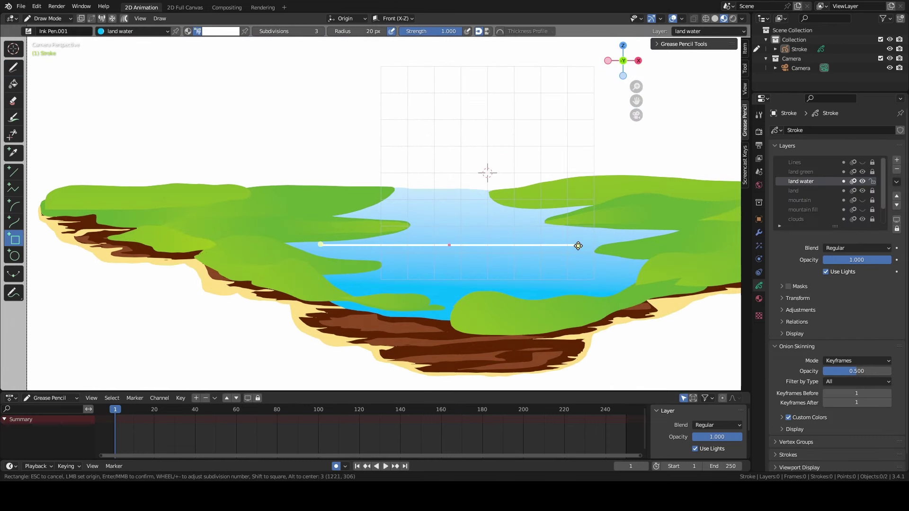
key(Return)
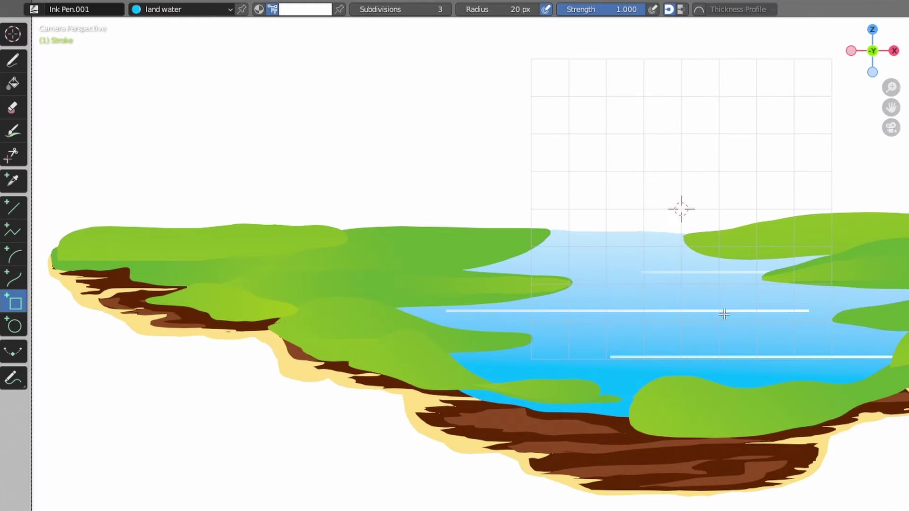
drag(625, 361, 843, 365)
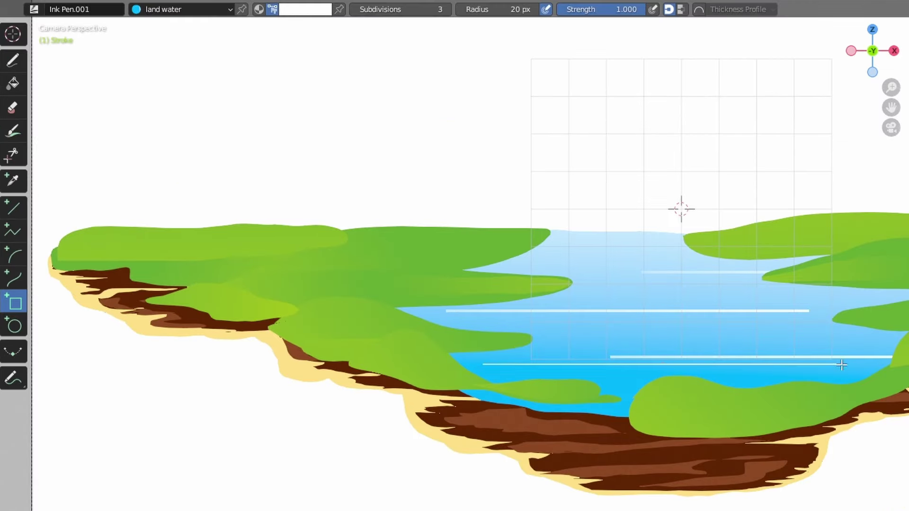
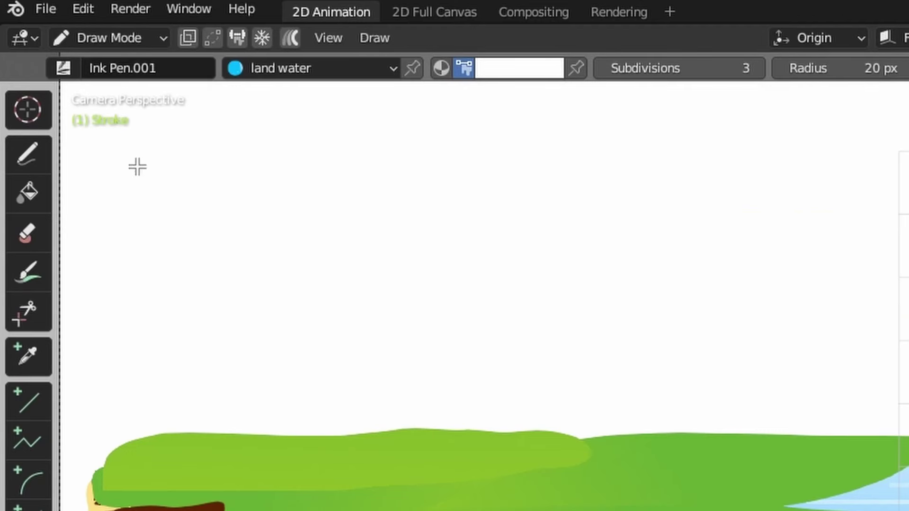
Select the water streaks in Edit Mode and taper the uppermost streak's end in Sculpt Mode with the 106 px Smooth brush
click(109, 38)
click(108, 86)
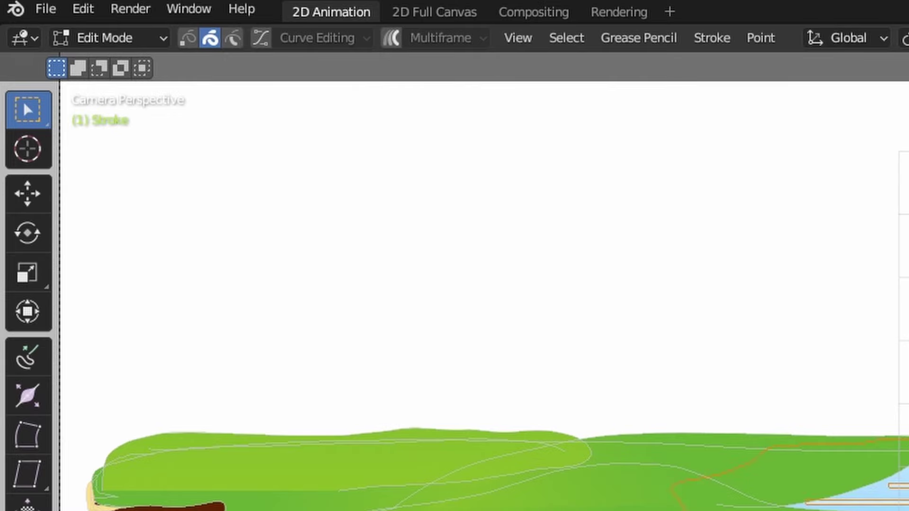
click(113, 41)
click(121, 113)
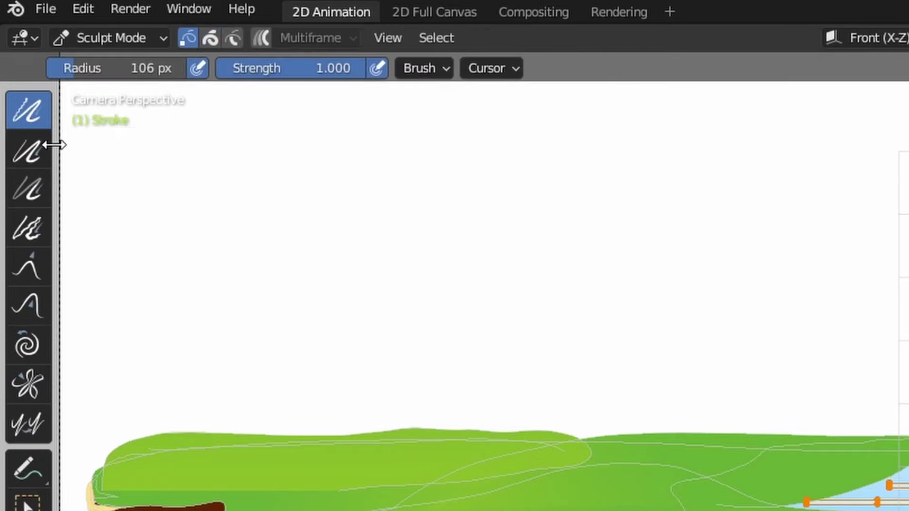
click(36, 143)
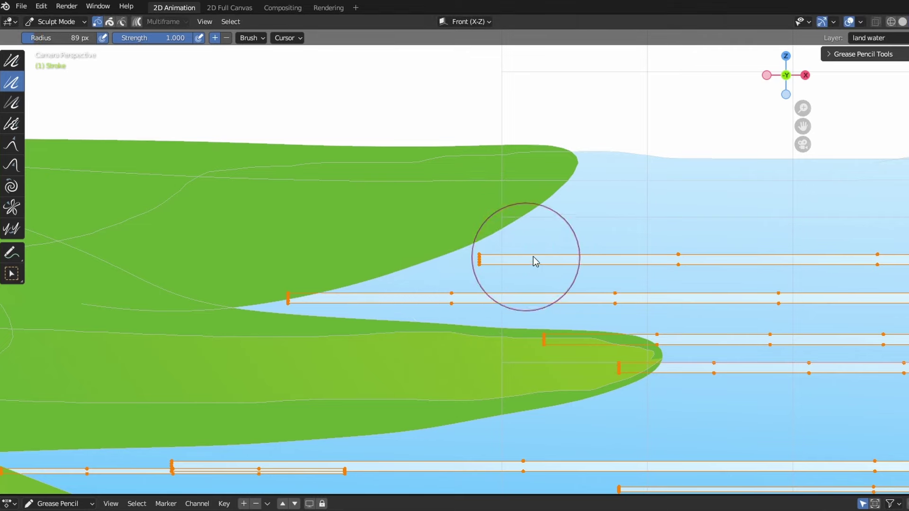
scroll(665, 392, down, 3)
scroll(359, 376, up, 5)
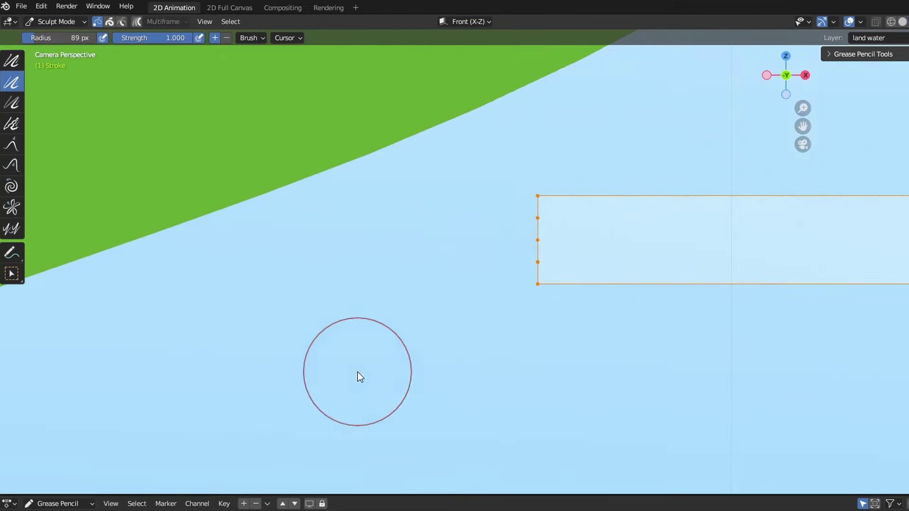
click(13, 60)
drag(542, 221, 623, 246)
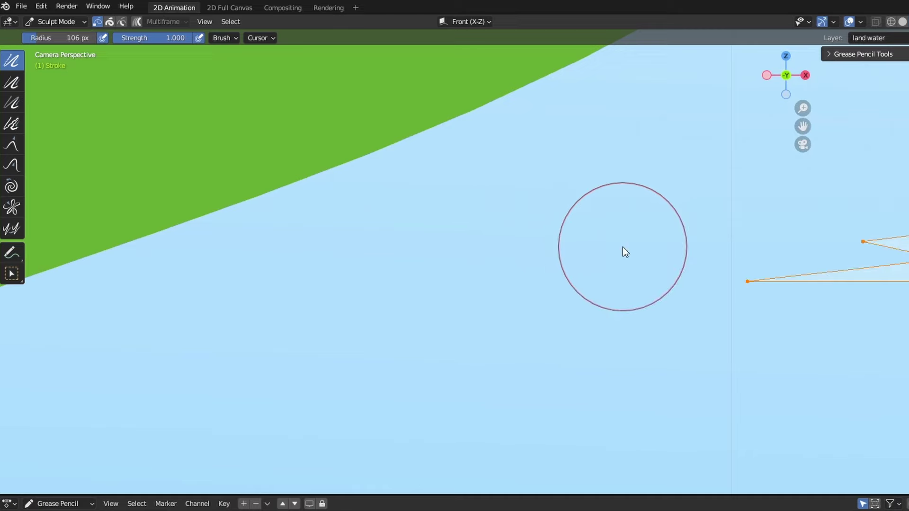
Smooth the blunt ends of the remaining water streaks into tapered points
scroll(648, 261, down, 5)
scroll(805, 260, down, 8)
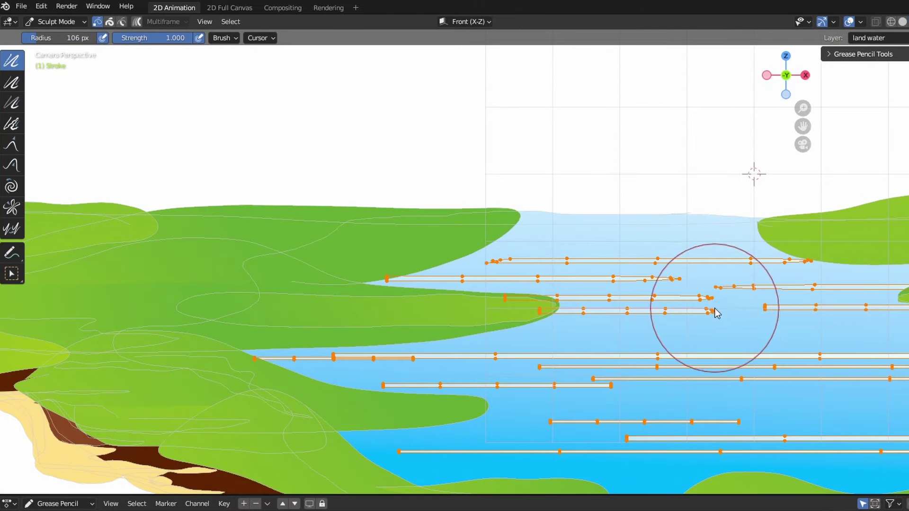
mouse_move(757, 315)
mouse_down()
mouse_move(540, 371)
mouse_move(612, 386)
mouse_move(381, 392)
mouse_move(565, 442)
mouse_move(631, 443)
mouse_move(391, 455)
mouse_up()
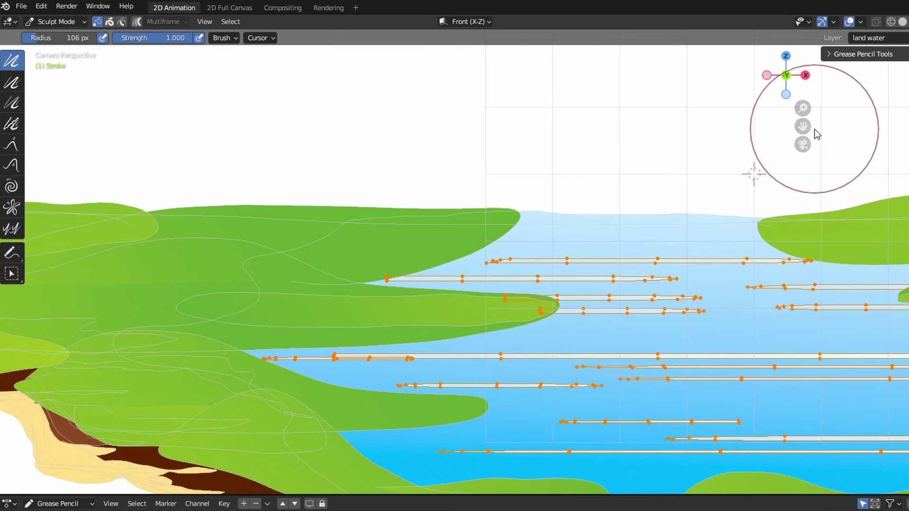
shift+middle_drag(814, 130, 481, 37)
mouse_move(745, 229)
mouse_down()
mouse_move(854, 290)
mouse_move(864, 197)
mouse_move(729, 368)
mouse_move(794, 127)
mouse_move(700, 301)
mouse_move(37, 175)
mouse_move(350, 204)
mouse_move(297, 204)
mouse_up()
scroll(297, 205, up, 5)
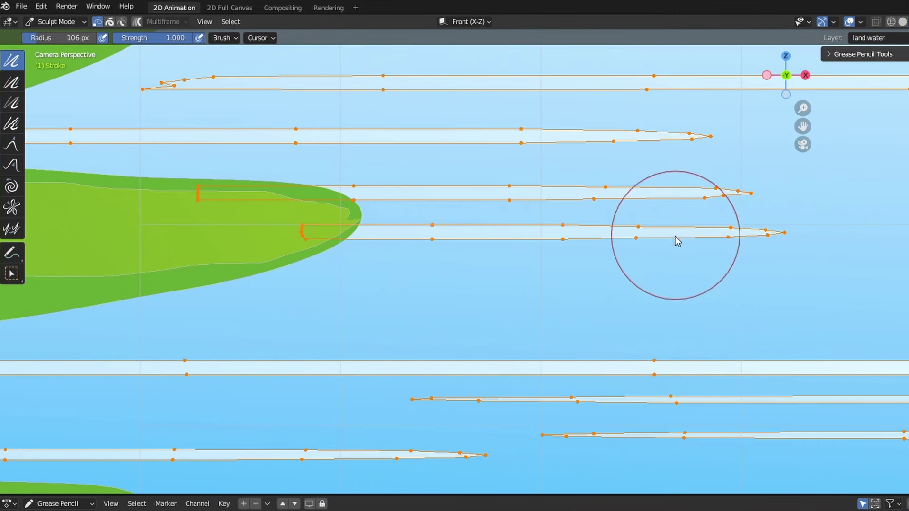
scroll(142, 158, down, 4)
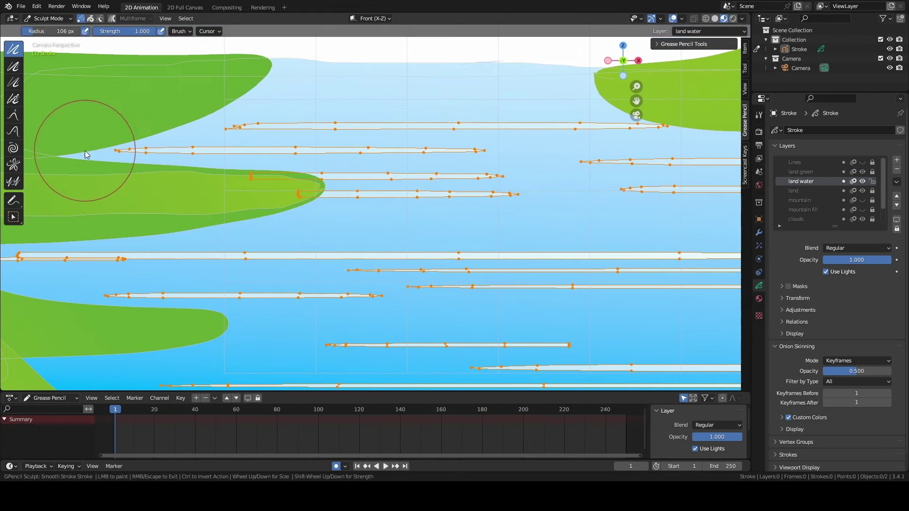
scroll(303, 118, up, 3)
scroll(473, 199, down, 9)
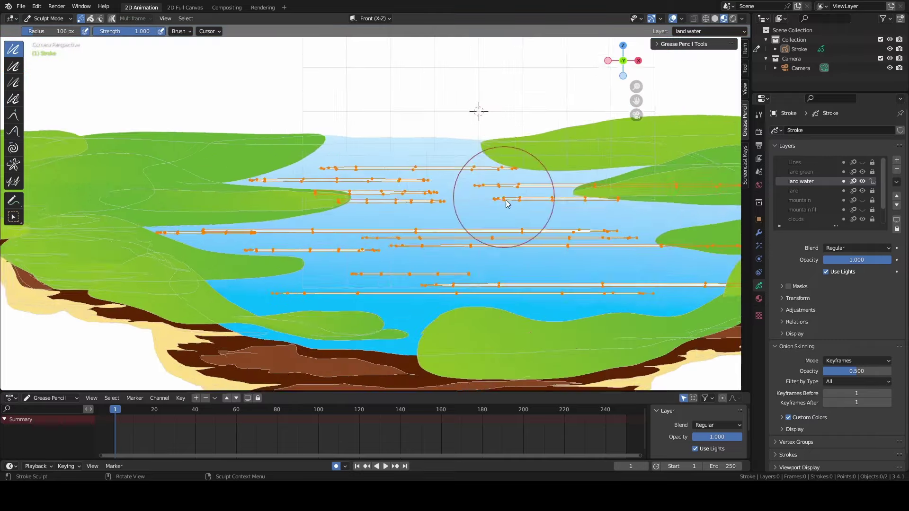
Check the tapered streaks in Draw Mode and Sculpt Mode, return to Draw Mode, and save the file
click(45, 21)
click(44, 62)
scroll(438, 246, up, 2)
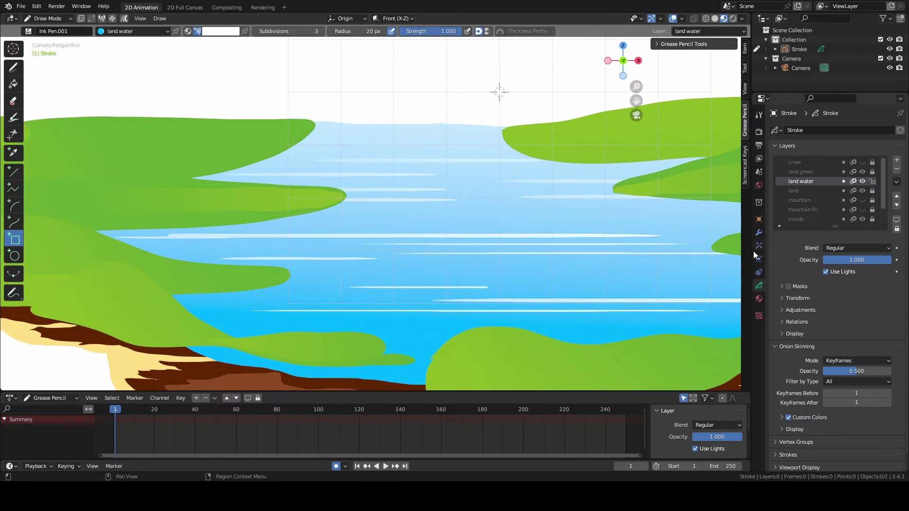
click(47, 18)
click(48, 51)
scroll(599, 71, up, 6)
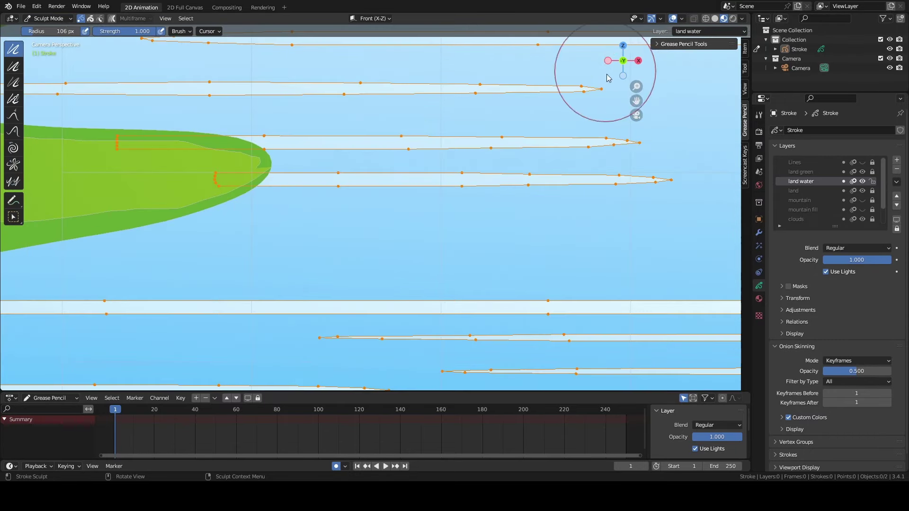
click(47, 18)
click(47, 61)
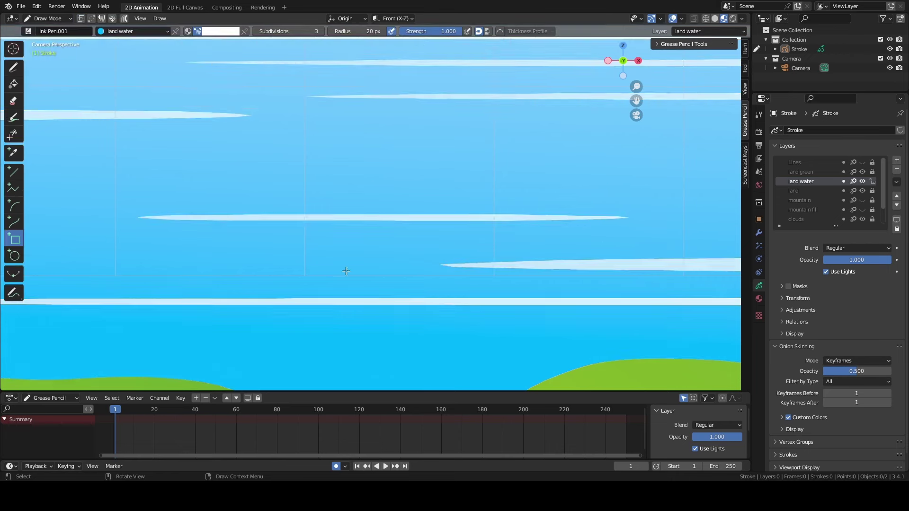
scroll(436, 281, down, 6)
scroll(435, 281, down, 5)
key(ctrl+s)
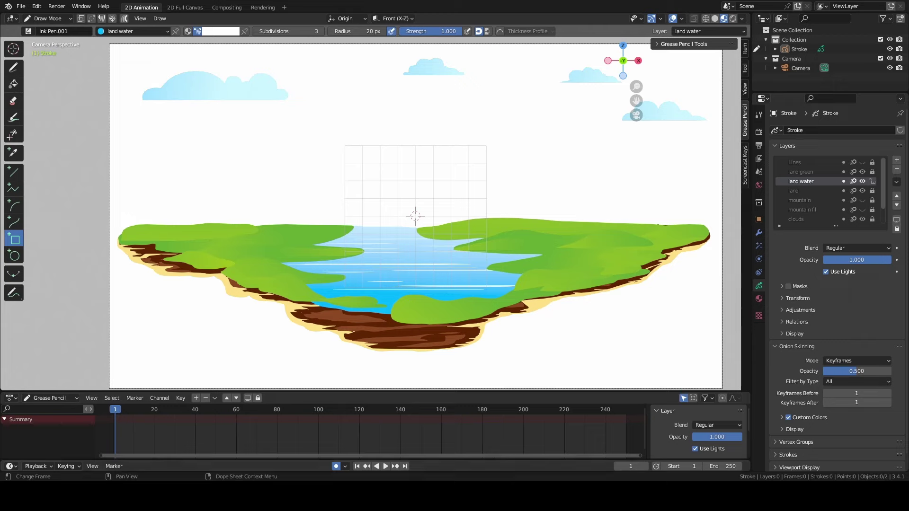
Make the mountain and mountain fill layers visible behind the floating land
click(862, 200)
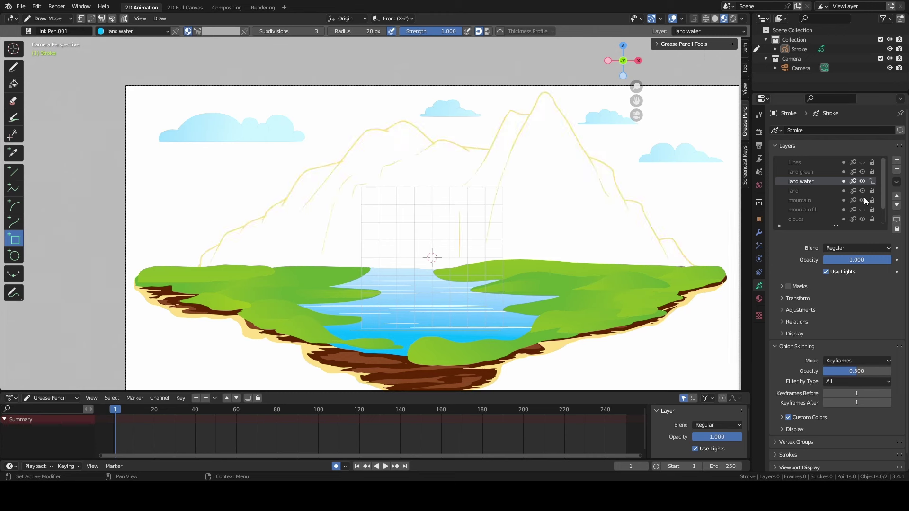
click(862, 209)
scroll(440, 243, up, 5)
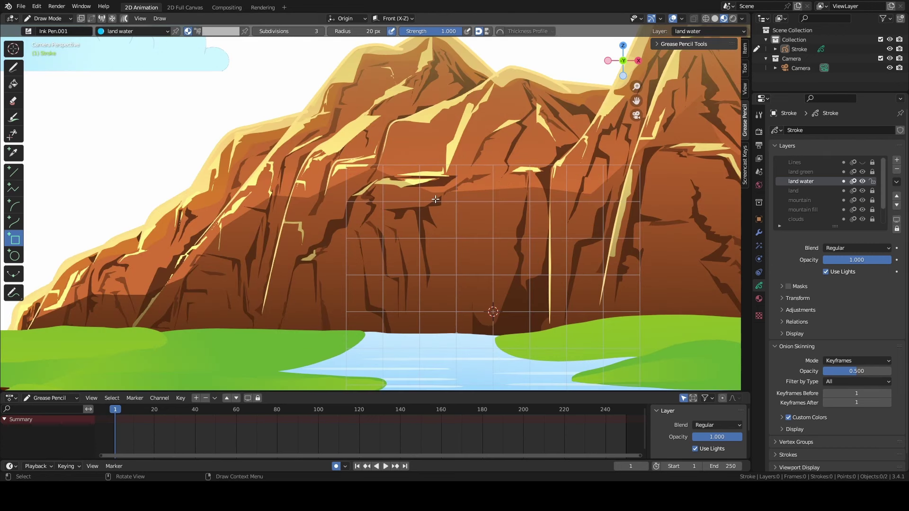
scroll(435, 199, down, 1)
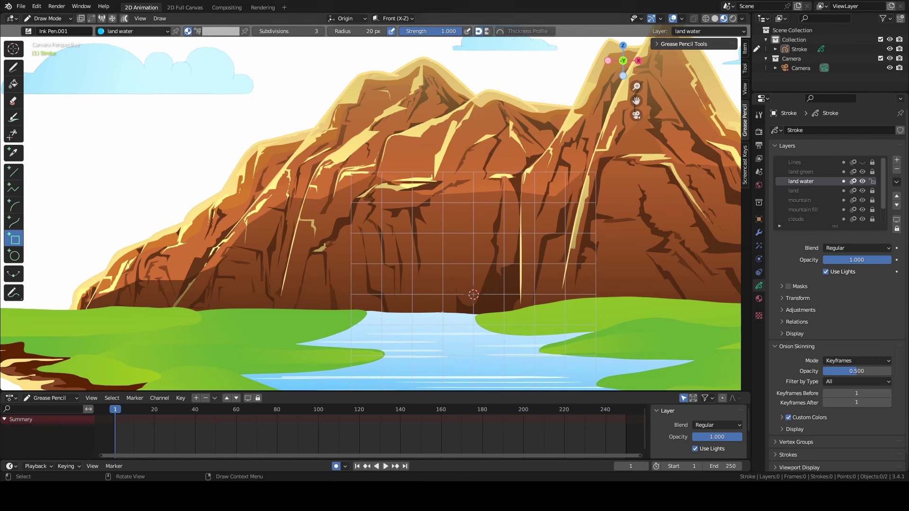
Draw a narrow water rectangle on the upper mountain face and a wider one below it reaching down to the lake
scroll(371, 214, up, 2)
drag(445, 77, 466, 172)
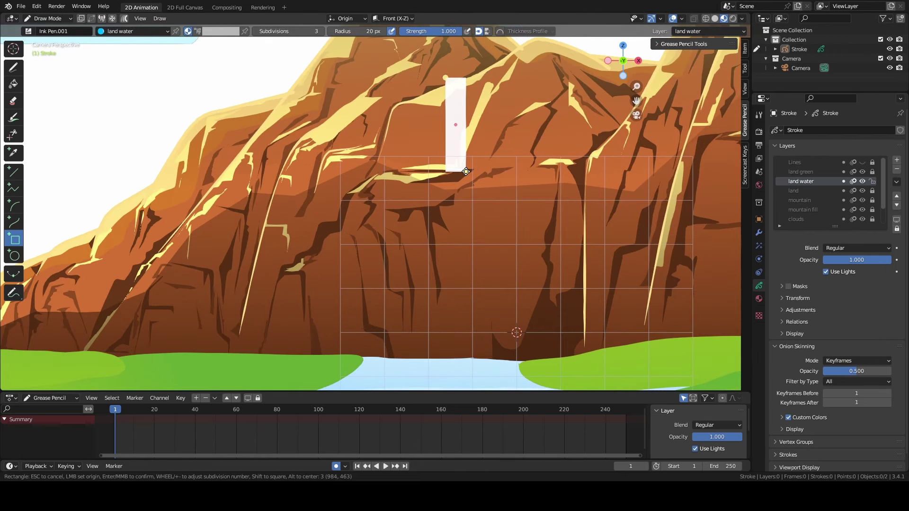
key(Return)
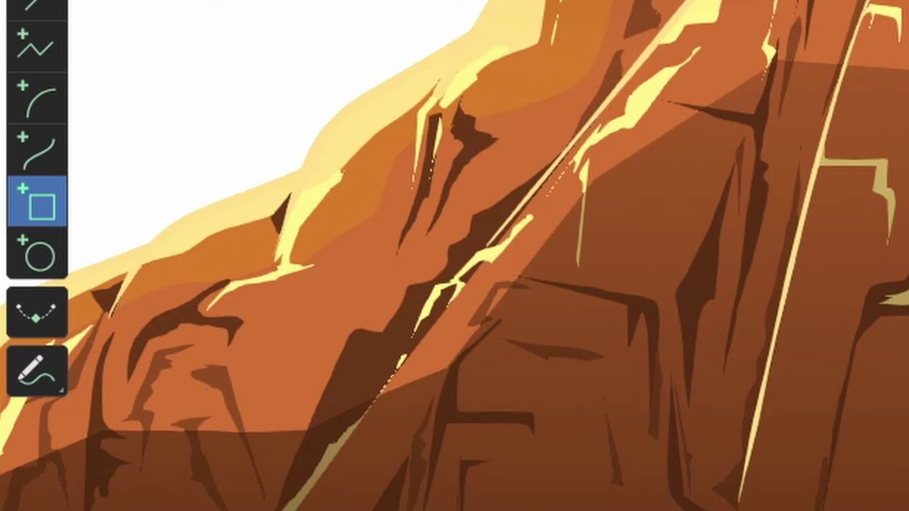
mouse_move(427, 173)
mouse_down()
mouse_move(524, 387)
mouse_move(518, 379)
mouse_up()
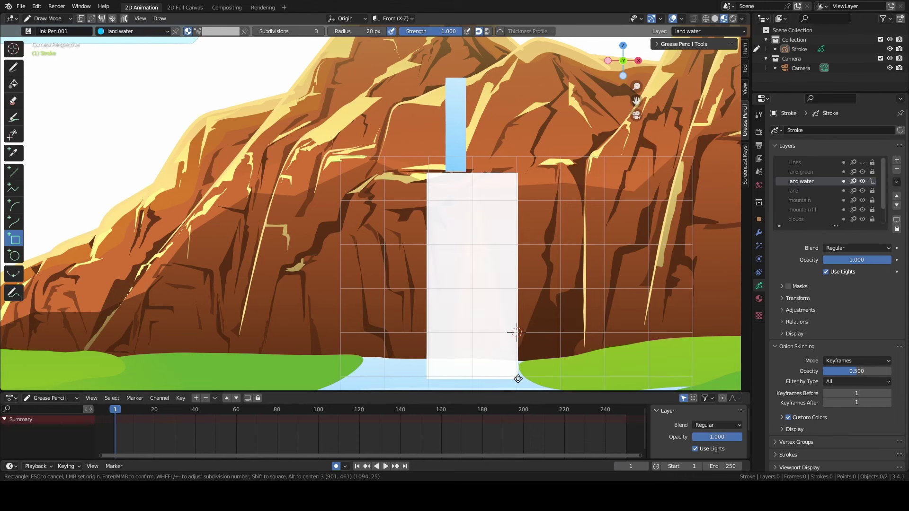
key(Return)
Select the waterfall rectangles and flare the lower one's left side outward in Sculpt Mode with the 150 px Grab brush
click(47, 18)
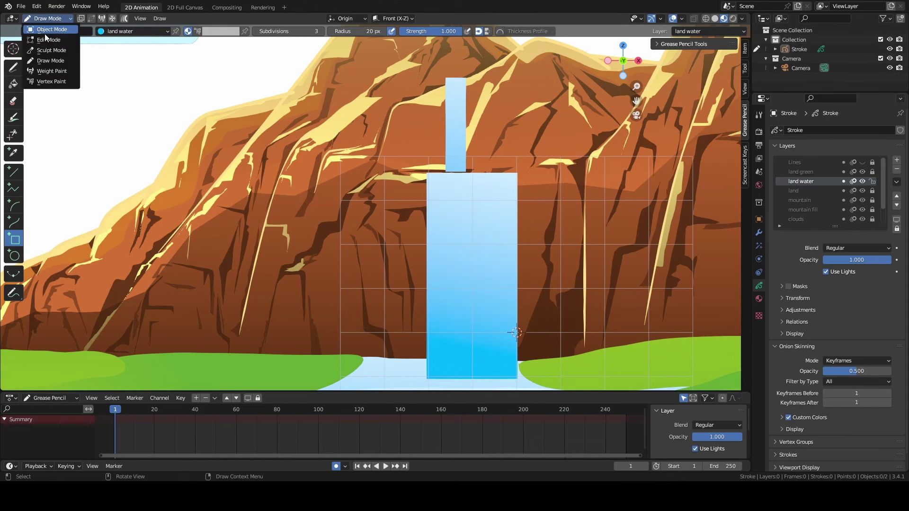
click(45, 38)
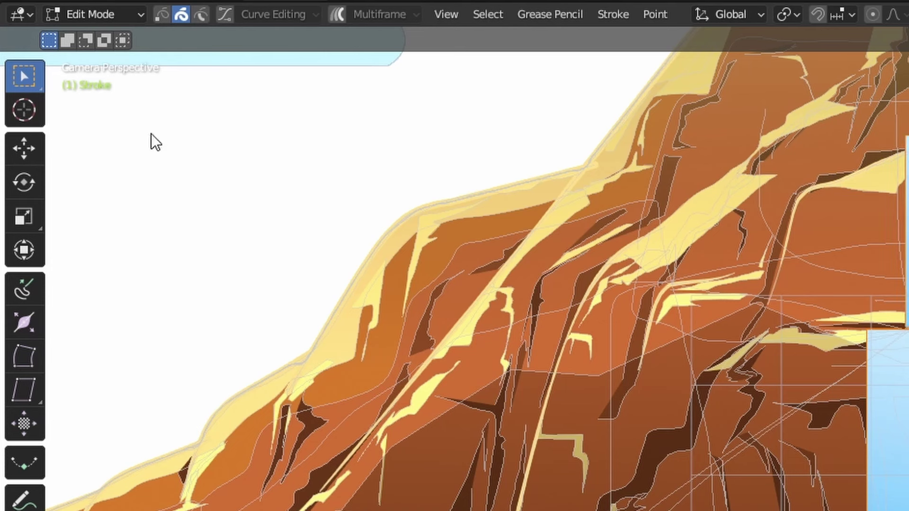
click(95, 14)
click(78, 77)
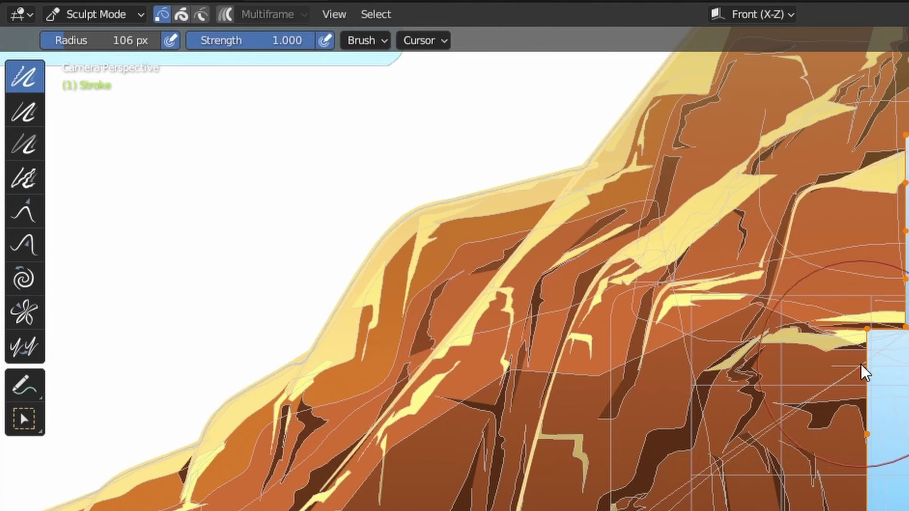
click(24, 213)
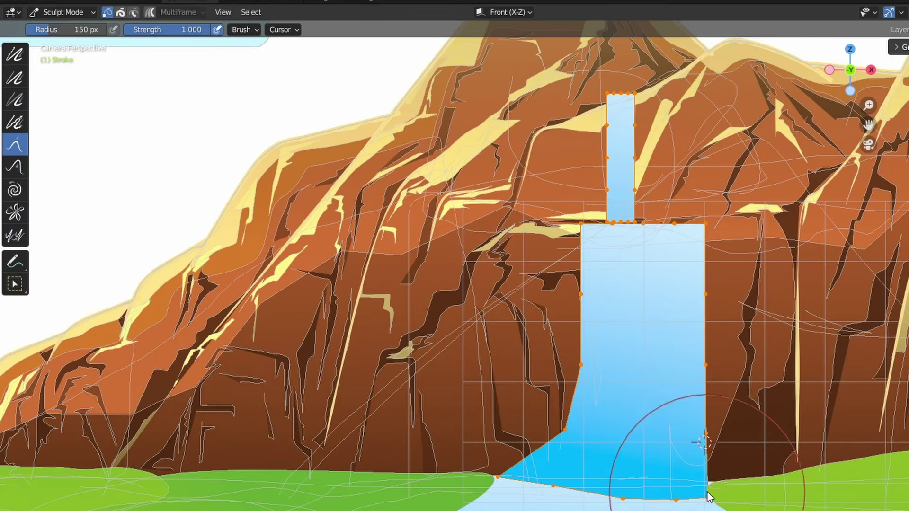
drag(708, 492, 707, 478)
drag(571, 432, 544, 424)
drag(576, 296, 561, 303)
drag(540, 441, 531, 433)
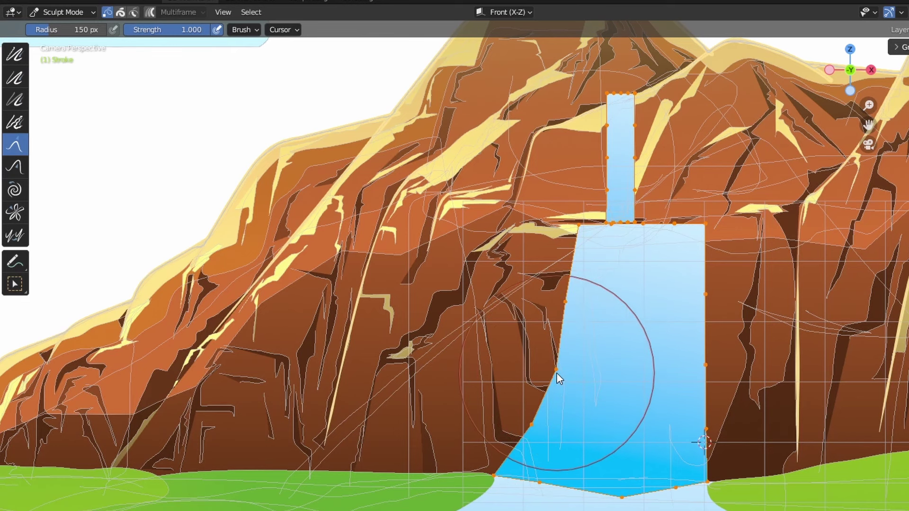
Pull in the lower waterfall's upper right corner and slope both sides to form a trapezoid widening toward the lake
mouse_move(559, 376)
mouse_down()
mouse_move(537, 420)
mouse_move(552, 373)
mouse_move(641, 300)
mouse_move(660, 231)
mouse_move(696, 308)
mouse_move(709, 493)
mouse_up()
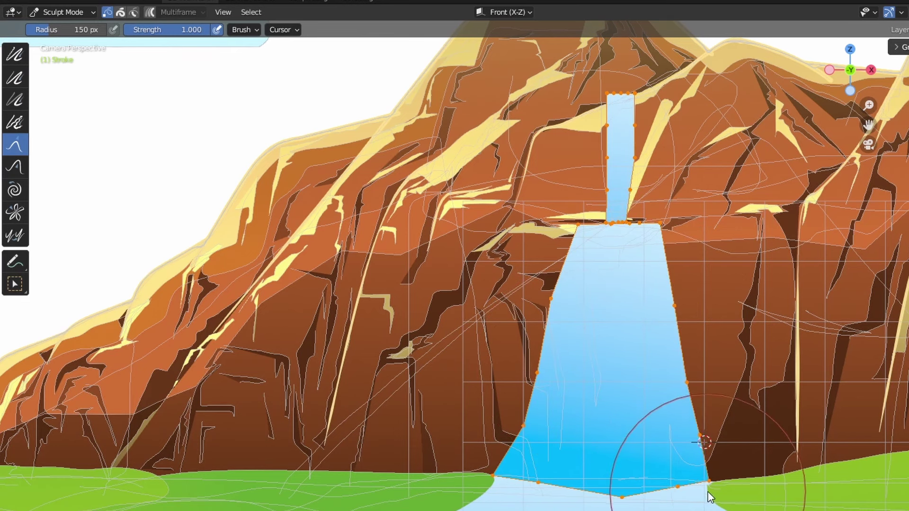
drag(697, 440, 700, 438)
drag(684, 390, 686, 387)
drag(555, 301, 563, 301)
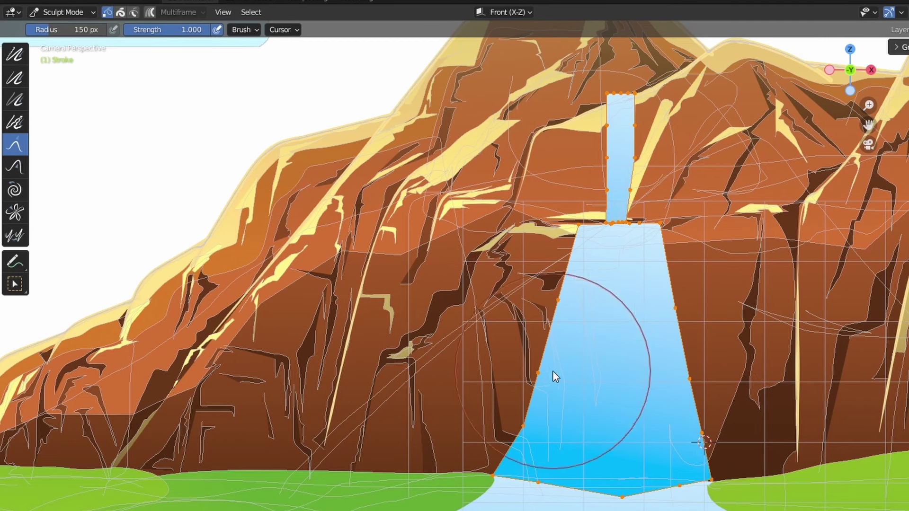
Limit the selection to the upper waterfall and grab its edges so it narrows upward and its top follows the ridge
scroll(576, 258, up, 5)
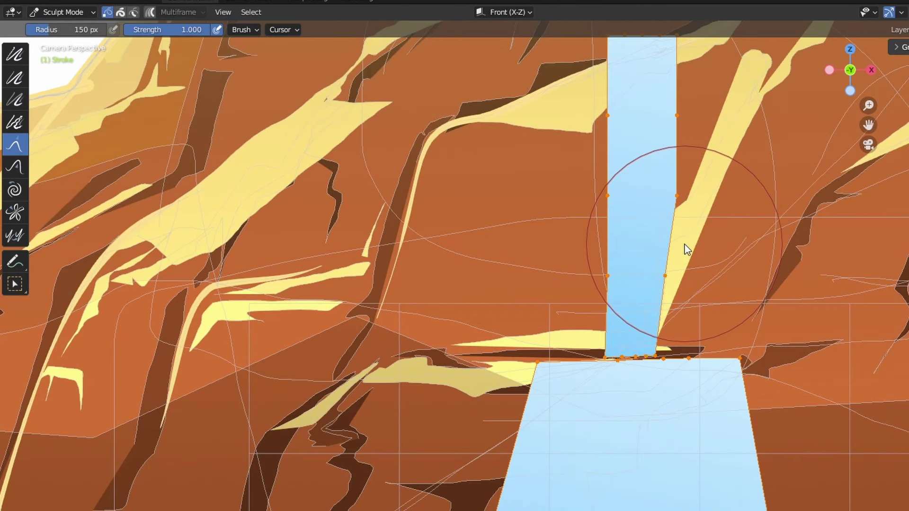
key(Tab)
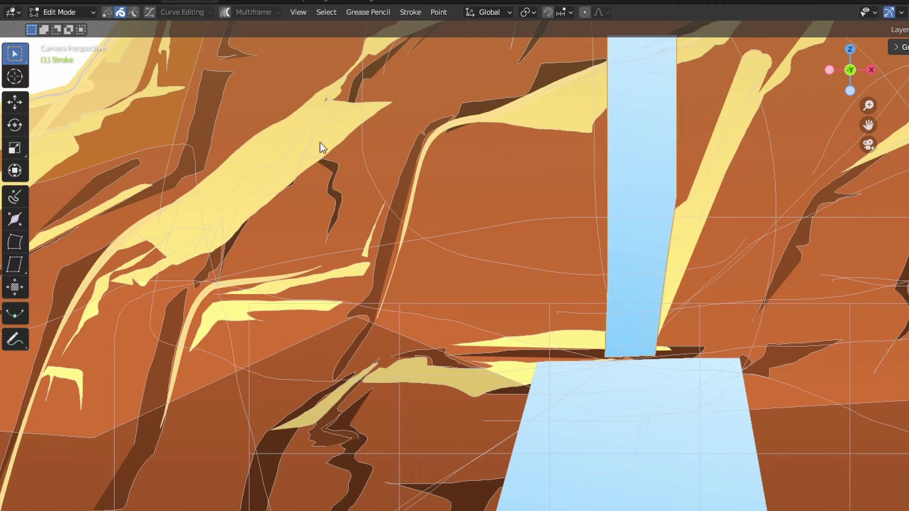
click(61, 12)
click(56, 59)
mouse_move(658, 355)
mouse_down()
mouse_move(679, 360)
mouse_move(665, 356)
mouse_up()
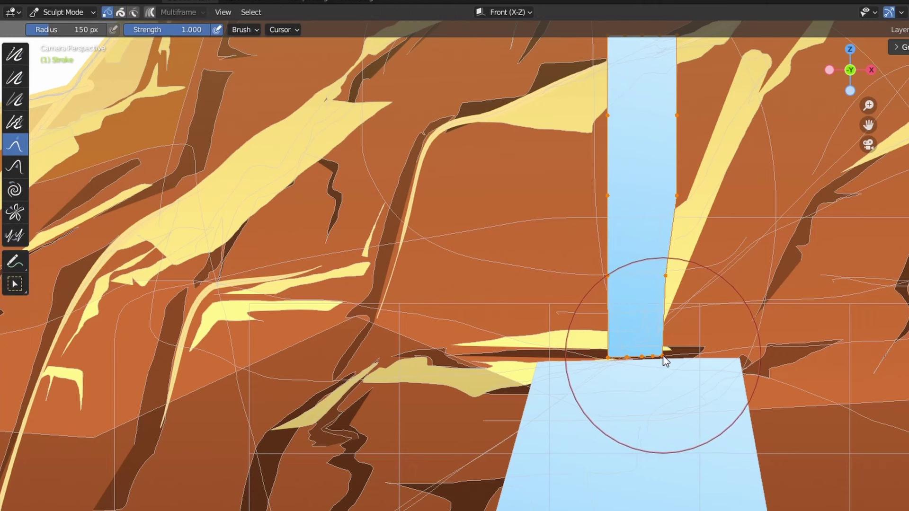
drag(675, 193, 665, 194)
shift+middle_drag(826, 40, 815, 148)
mouse_move(664, 146)
mouse_down()
mouse_move(601, 161)
mouse_move(653, 223)
mouse_move(601, 229)
mouse_move(655, 310)
mouse_move(651, 391)
mouse_up()
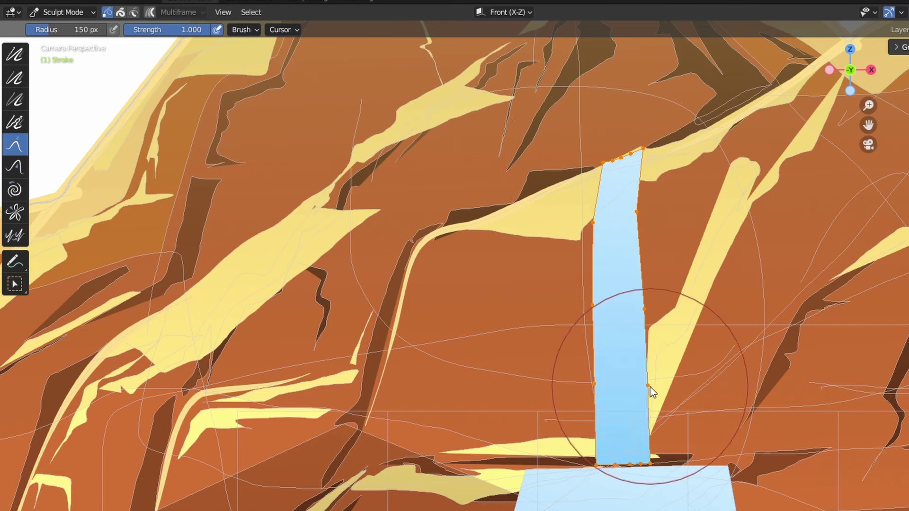
Widen the upper waterfall's base, round its top and slim its right edge with the 25 px Push brush
scroll(614, 433, up, 3)
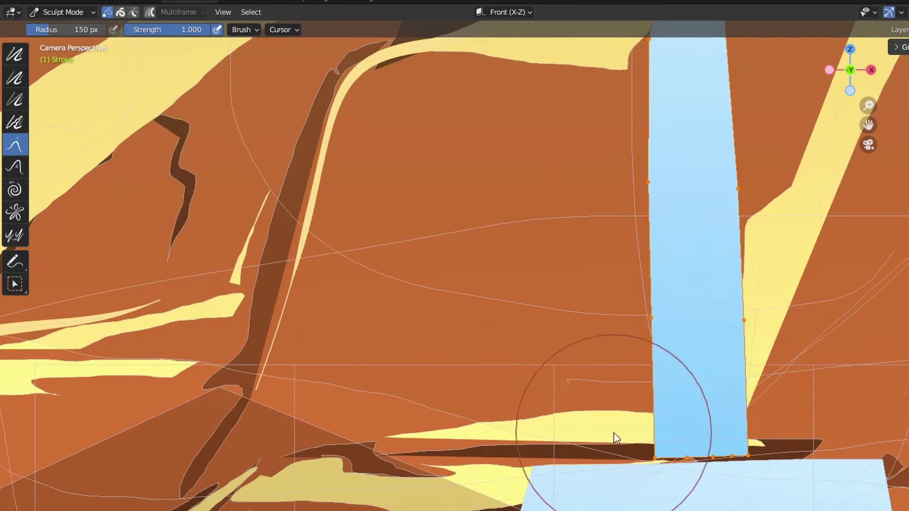
mouse_move(613, 433)
mouse_down()
mouse_move(654, 473)
mouse_move(757, 466)
mouse_up()
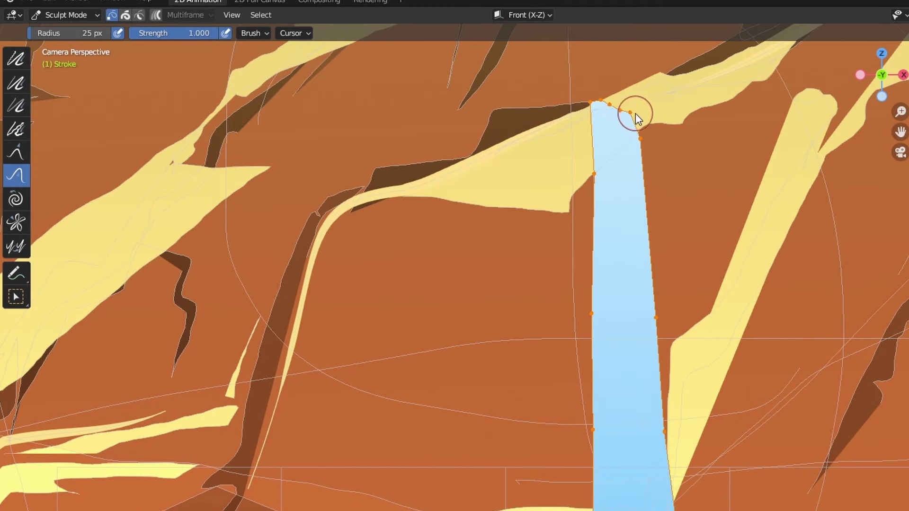
drag(630, 144, 614, 120)
drag(655, 315, 643, 310)
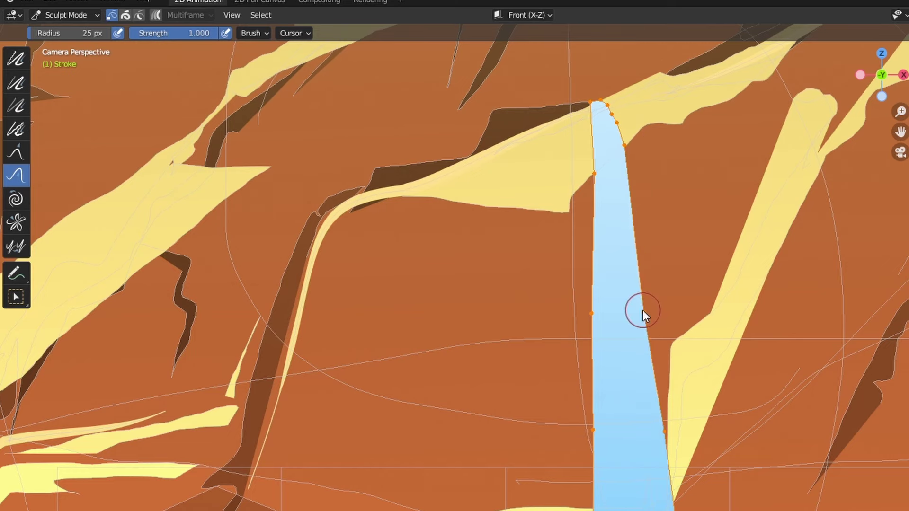
drag(899, 131, 894, 65)
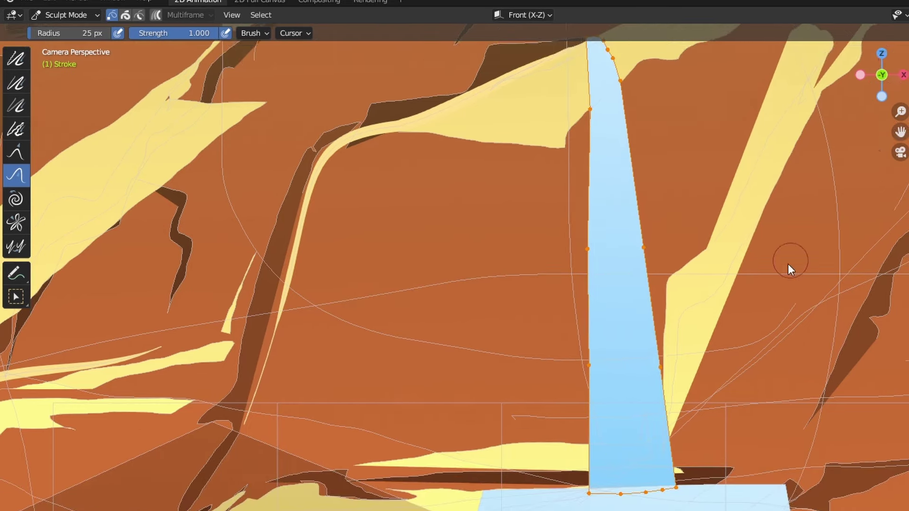
Select the lower waterfall stroke in Edit Mode, return to Sculpt Mode, and adjust its upper left corner against the rock ledge
scroll(788, 264, down, 10)
shift+middle_drag(806, 225, 882, 170)
scroll(409, 209, up, 2)
click(67, 14)
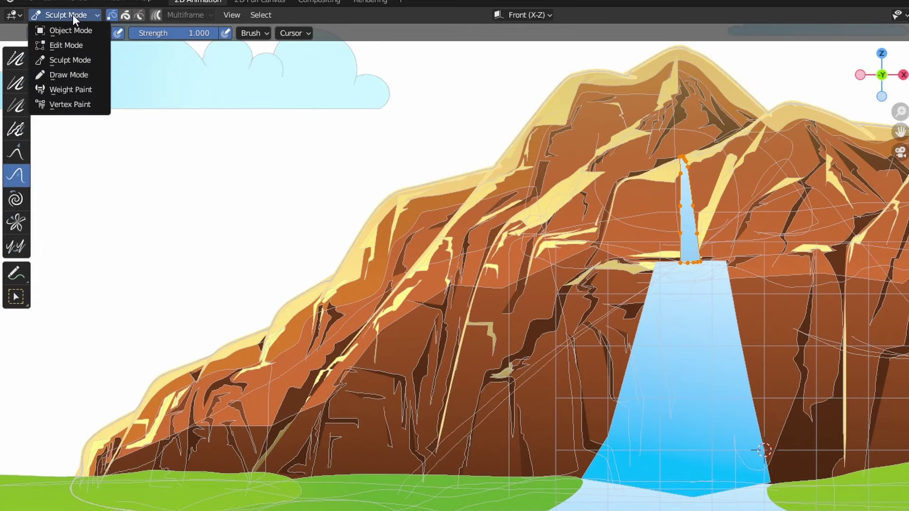
click(66, 45)
click(677, 264)
click(66, 15)
click(66, 58)
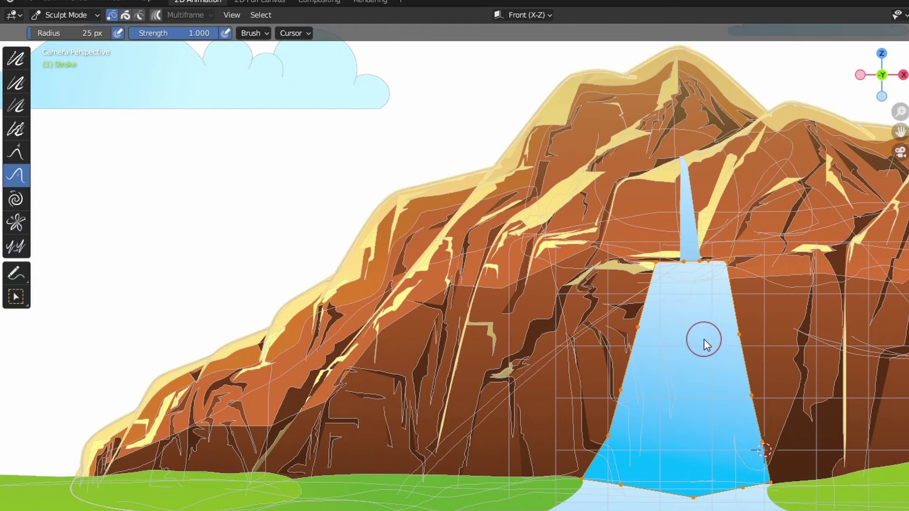
scroll(703, 339, up, 6)
scroll(661, 254, up, 2)
drag(692, 254, 686, 250)
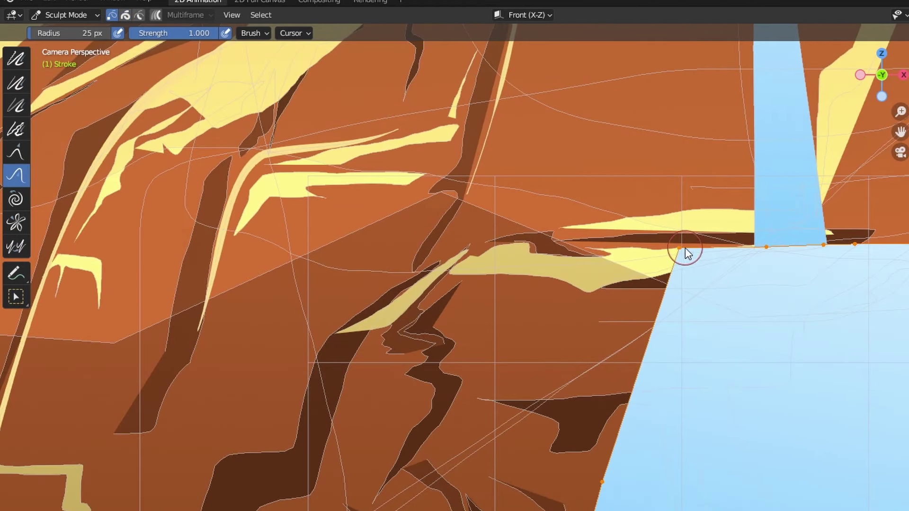
Push the lower waterfall's left edge and bottom left corner inward into a straighter slope
key(Home)
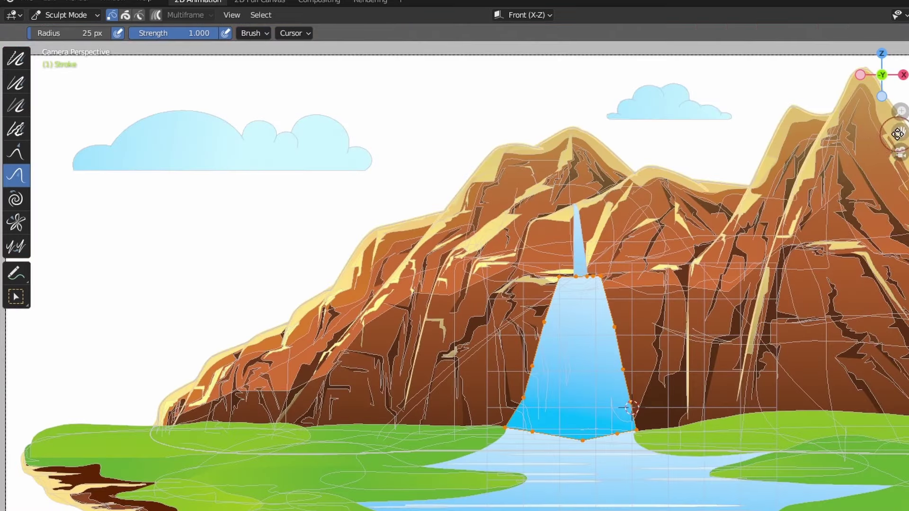
scroll(636, 350, up, 6)
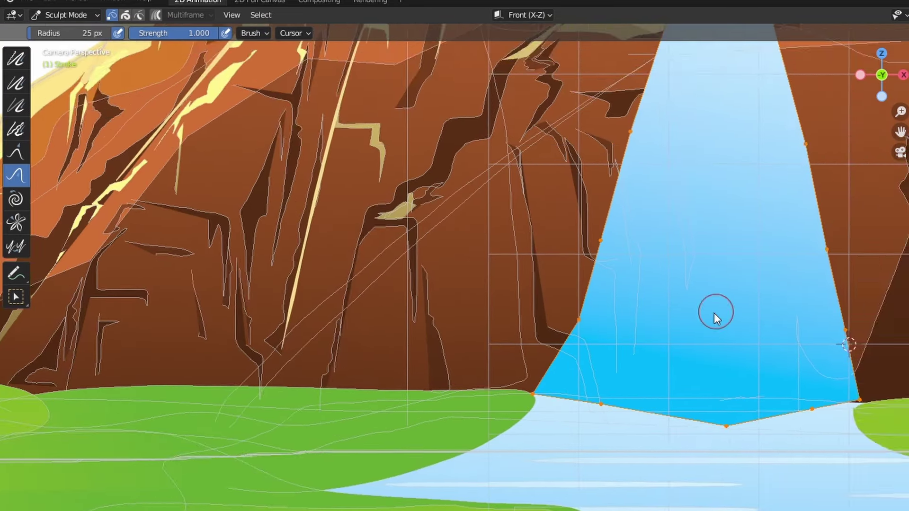
scroll(714, 313, up, 1)
drag(566, 428, 614, 225)
drag(654, 127, 666, 114)
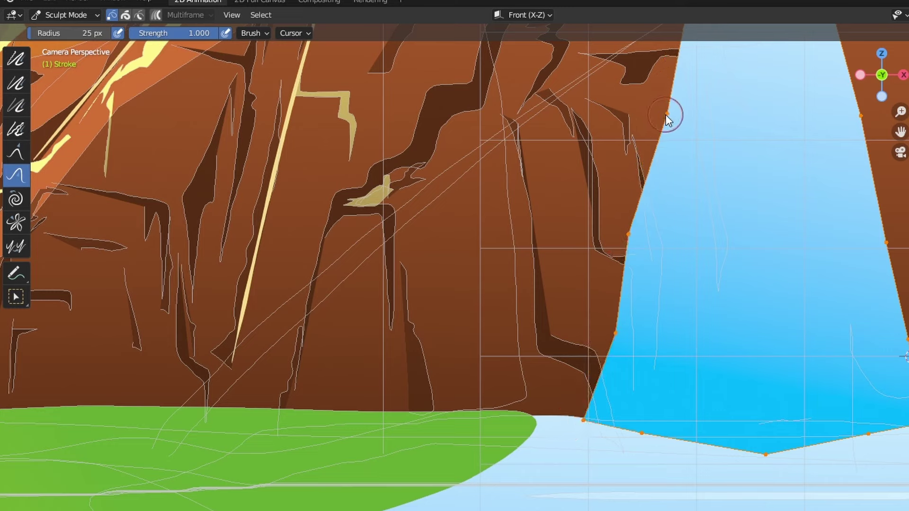
drag(626, 232, 636, 243)
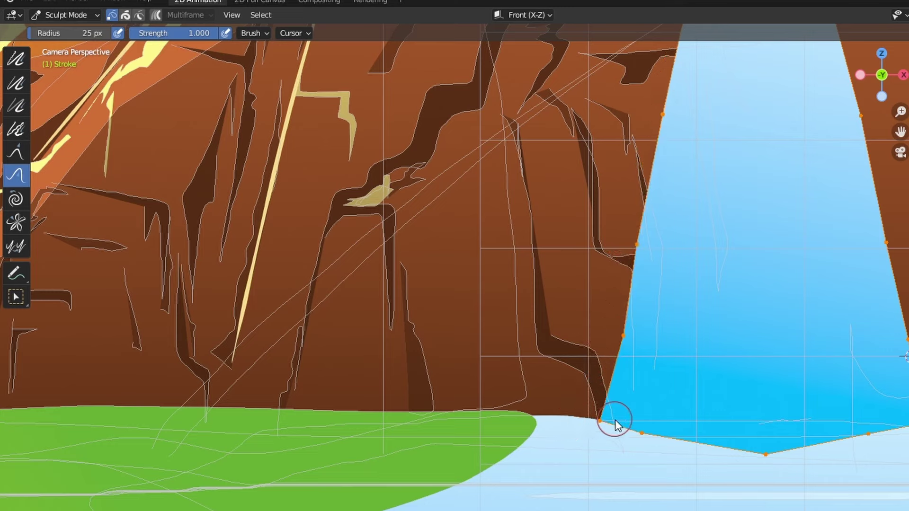
drag(901, 130, 815, 214)
scroll(551, 280, down, 1)
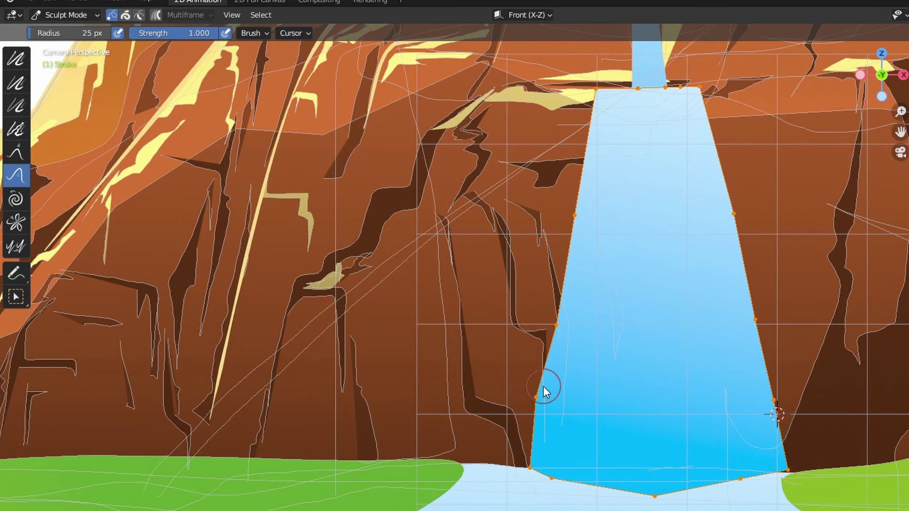
Draw a jagged white foam band across the middle of the lower waterfall with the 20 px Ink Pen.001
scroll(538, 469, down, 8)
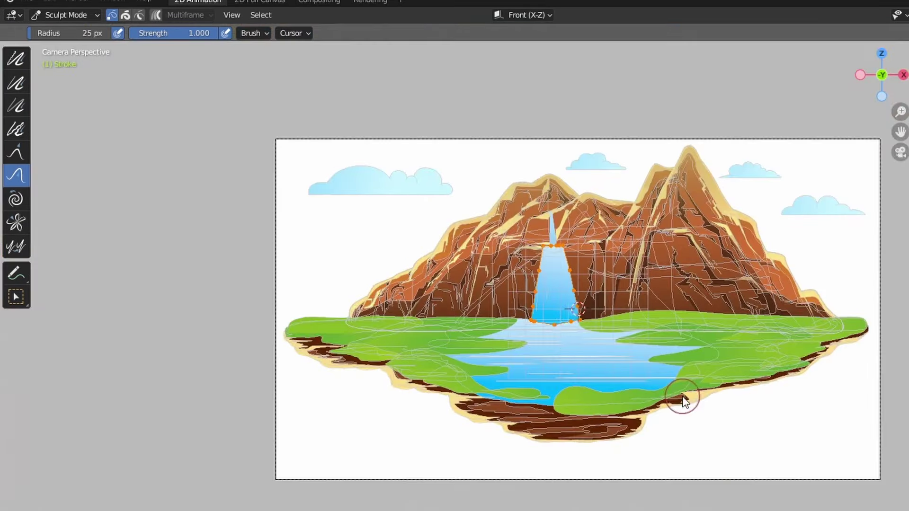
scroll(635, 386, up, 8)
scroll(637, 383, up, 3)
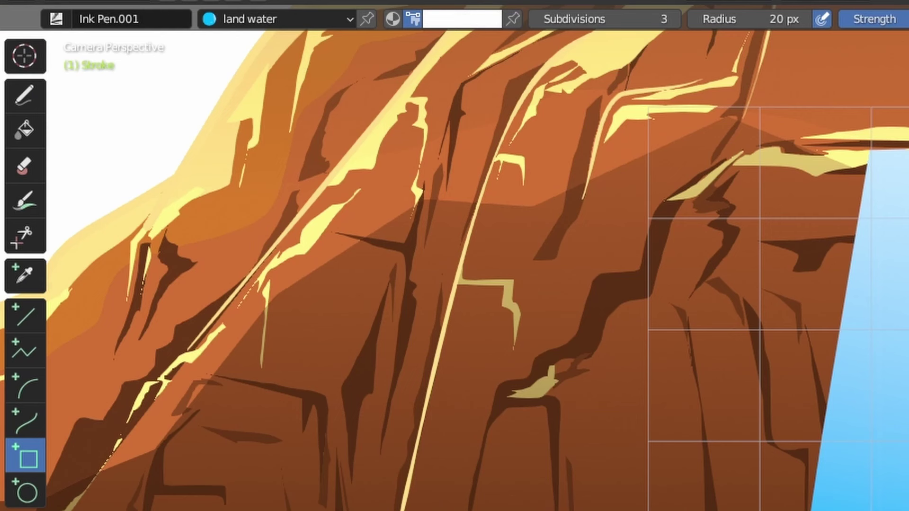
click(28, 108)
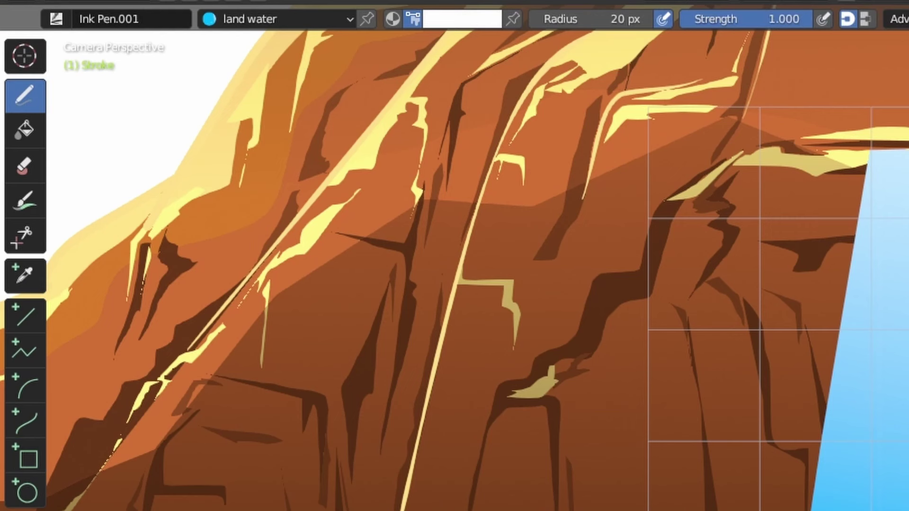
drag(374, 198, 370, 266)
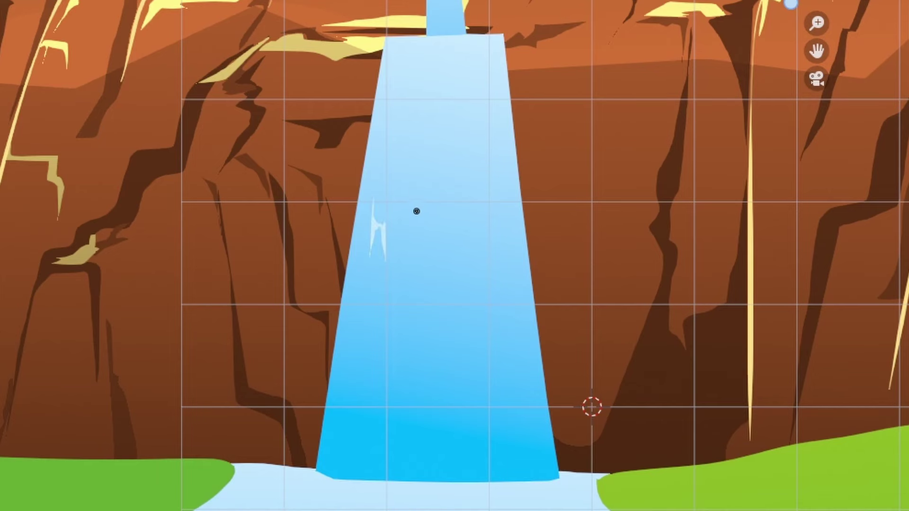
mouse_move(433, 228)
mouse_down()
mouse_move(457, 219)
mouse_move(456, 237)
mouse_move(410, 233)
mouse_move(393, 220)
mouse_up()
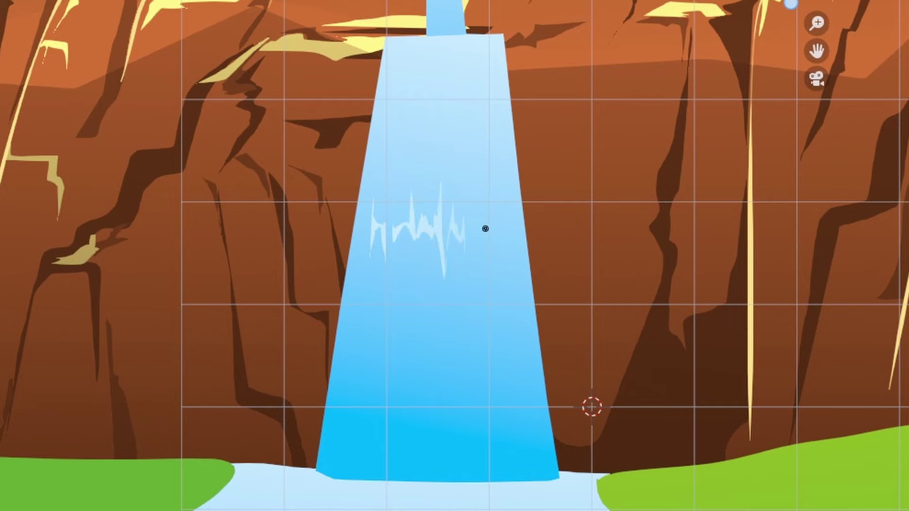
drag(513, 223, 519, 226)
Draw long thin vertical white streaks down the lower half of the waterfall, from its left edge past the centre
mouse_move(326, 474)
mouse_down()
mouse_move(365, 259)
mouse_move(364, 268)
mouse_up()
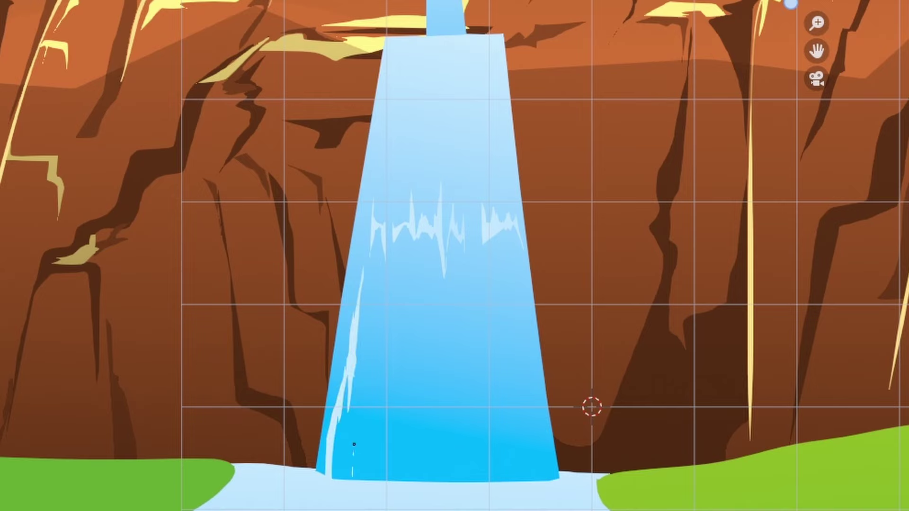
mouse_move(355, 444)
mouse_down()
mouse_move(372, 301)
mouse_move(359, 481)
mouse_up()
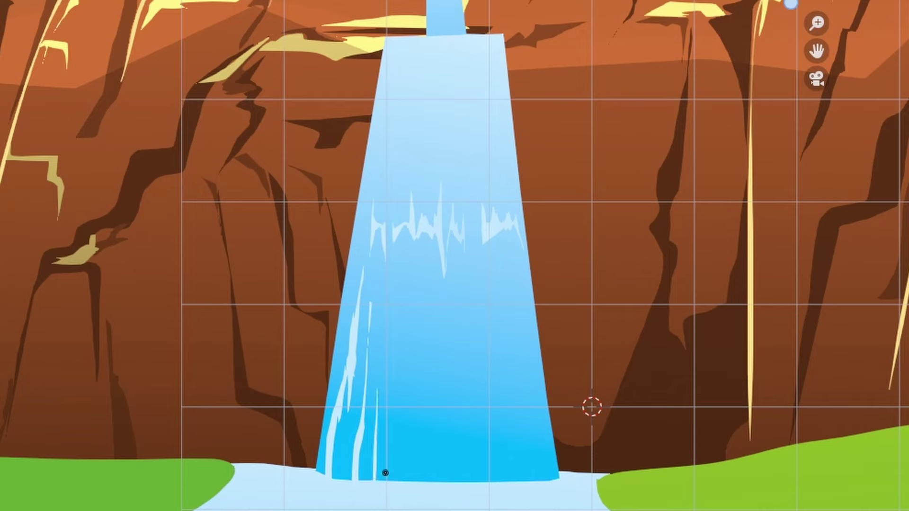
drag(396, 303, 388, 413)
drag(413, 494, 422, 258)
mouse_move(426, 481)
mouse_down()
mouse_move(430, 382)
mouse_move(429, 471)
mouse_up()
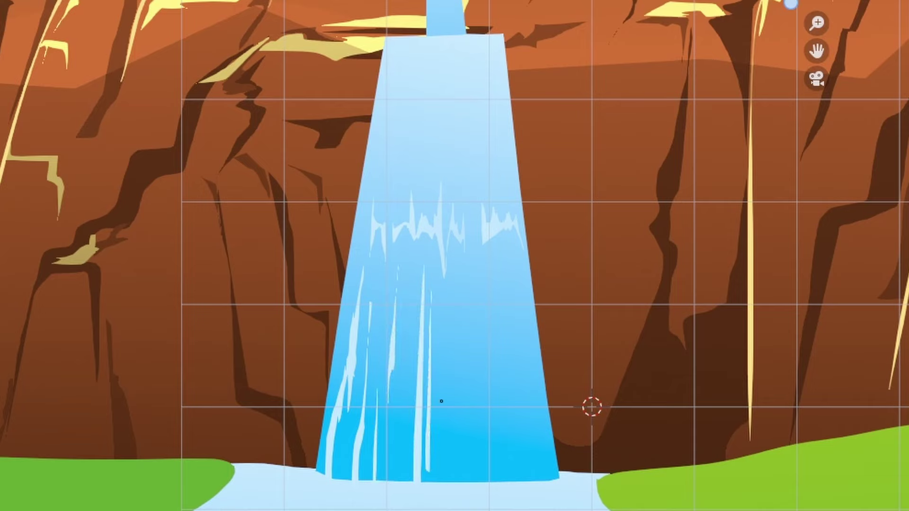
drag(441, 401, 442, 443)
mouse_move(463, 265)
mouse_down()
mouse_move(462, 422)
mouse_move(493, 284)
mouse_move(487, 457)
mouse_up()
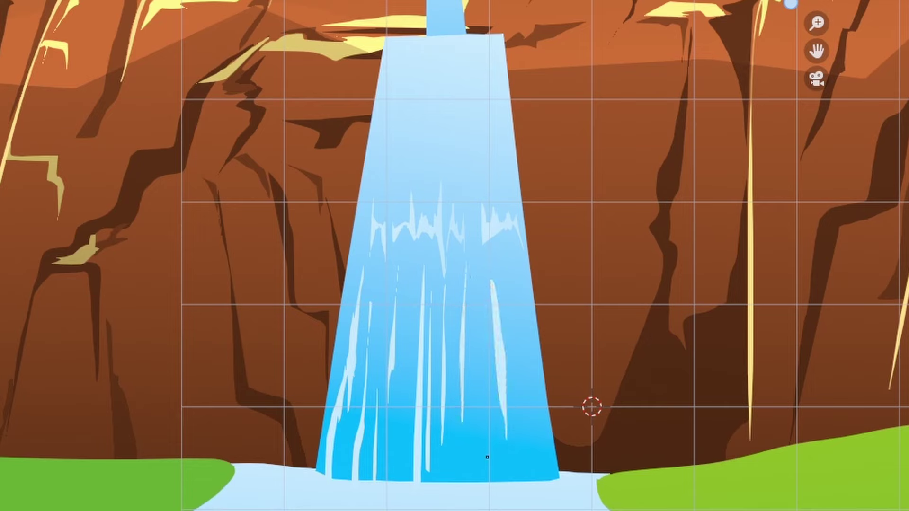
drag(480, 340, 488, 459)
mouse_move(476, 465)
mouse_down()
mouse_move(469, 312)
mouse_move(475, 465)
mouse_up()
drag(452, 385, 462, 483)
key(ctrl+z)
key(ctrl+z)
key(ctrl+z)
key(ctrl+z)
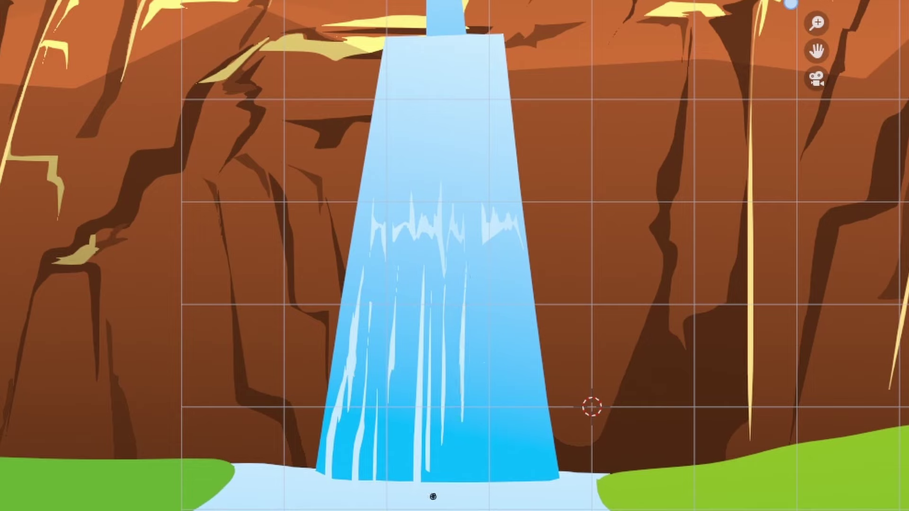
Draw pointed white foam splashes along the centre and left half of the lower waterfall's base
mouse_move(433, 492)
mouse_down()
mouse_move(440, 469)
mouse_move(465, 487)
mouse_move(435, 493)
mouse_move(396, 395)
mouse_move(407, 485)
mouse_up()
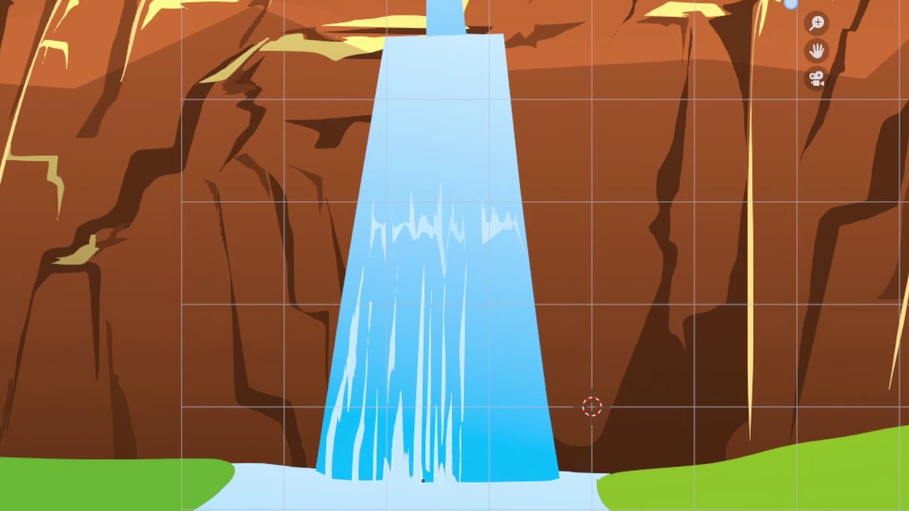
drag(368, 466, 371, 493)
drag(381, 479, 386, 465)
key(ctrl+z)
drag(346, 433, 349, 483)
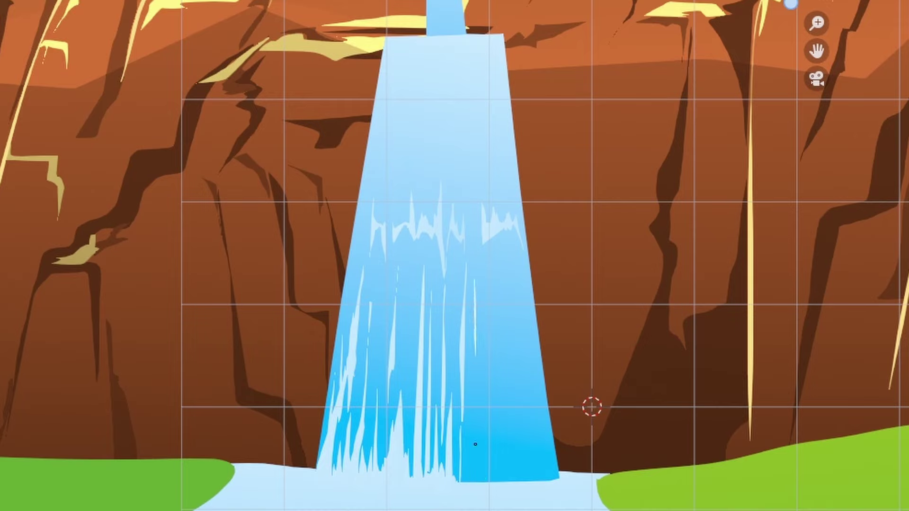
Extend the foam spikes along the right half of the waterfall's base and add thin vertical streaks above them
drag(475, 444, 475, 466)
mouse_move(473, 426)
mouse_down()
mouse_move(475, 482)
mouse_move(493, 477)
mouse_move(484, 490)
mouse_up()
mouse_move(467, 493)
mouse_down()
mouse_move(477, 482)
mouse_move(557, 487)
mouse_up()
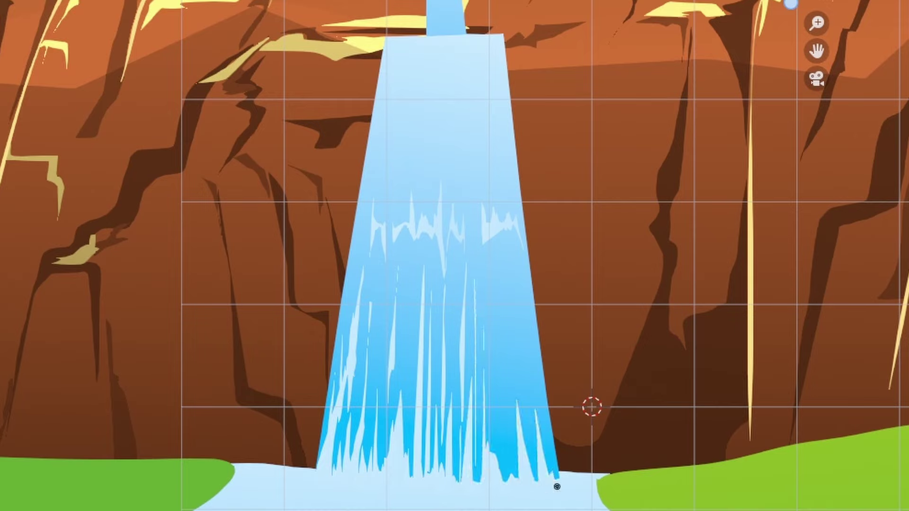
drag(492, 428, 501, 363)
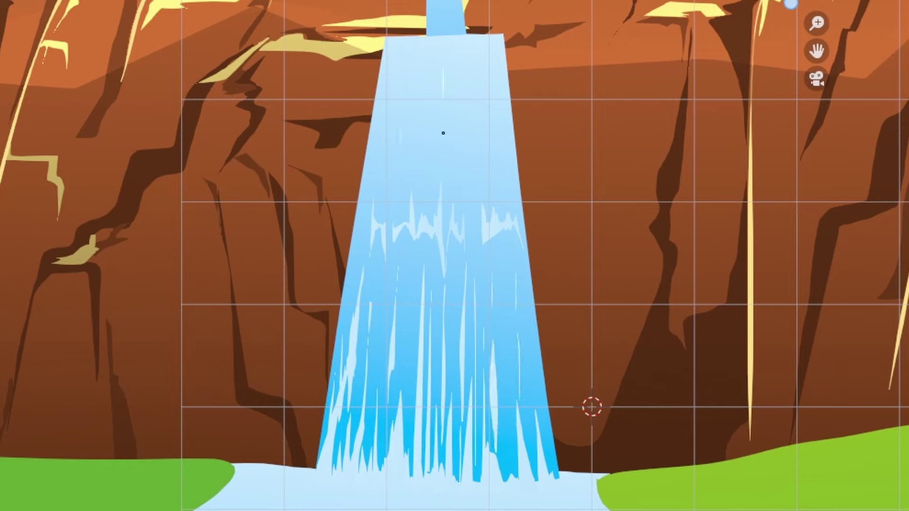
Add thin white streaks and a second jagged foam band across the upper part of the lower waterfall
mouse_move(443, 134)
mouse_down()
mouse_move(445, 176)
mouse_move(493, 139)
mouse_move(495, 153)
mouse_move(465, 159)
mouse_move(461, 152)
mouse_up()
mouse_move(386, 179)
mouse_down()
mouse_move(420, 173)
mouse_move(386, 189)
mouse_up()
drag(371, 177, 380, 166)
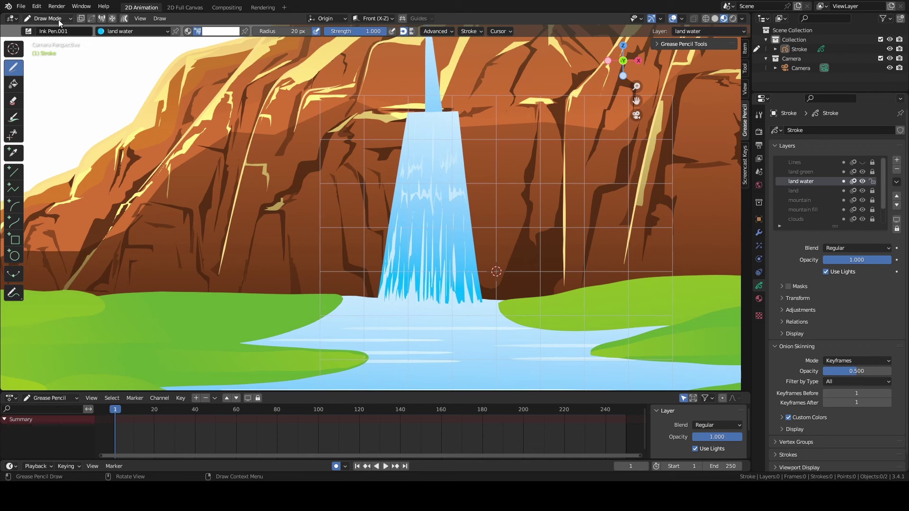
Box-select the foam bands and streaks on the lower waterfall in Edit Mode, and switch to Sculpt Mode
click(59, 23)
click(47, 39)
scroll(421, 196, up, 2)
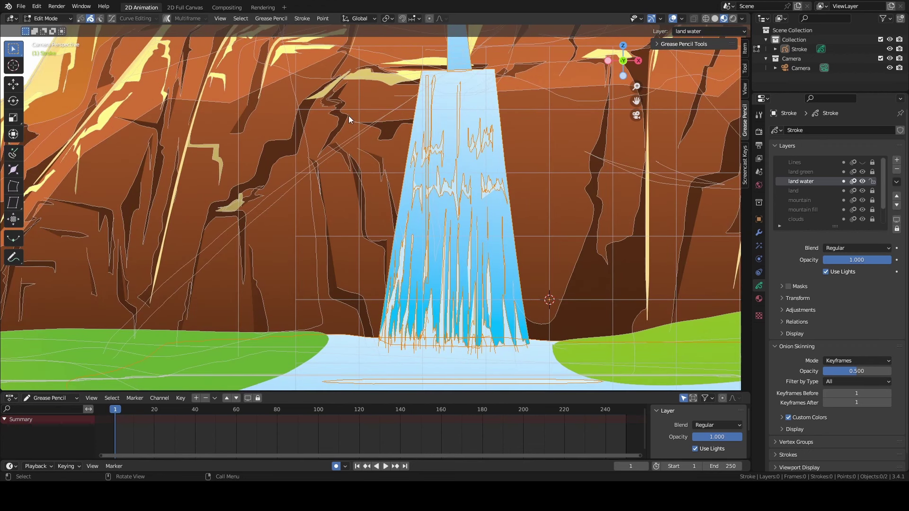
drag(348, 119, 551, 272)
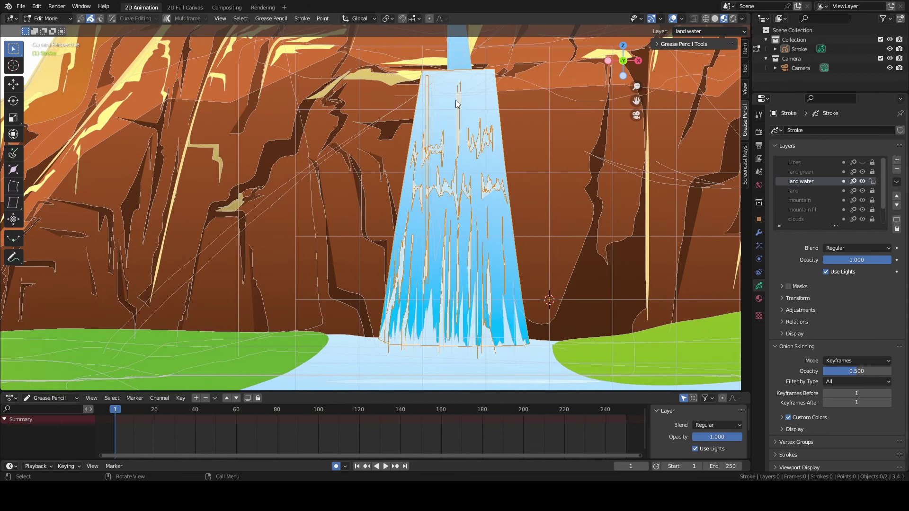
click(50, 19)
click(47, 41)
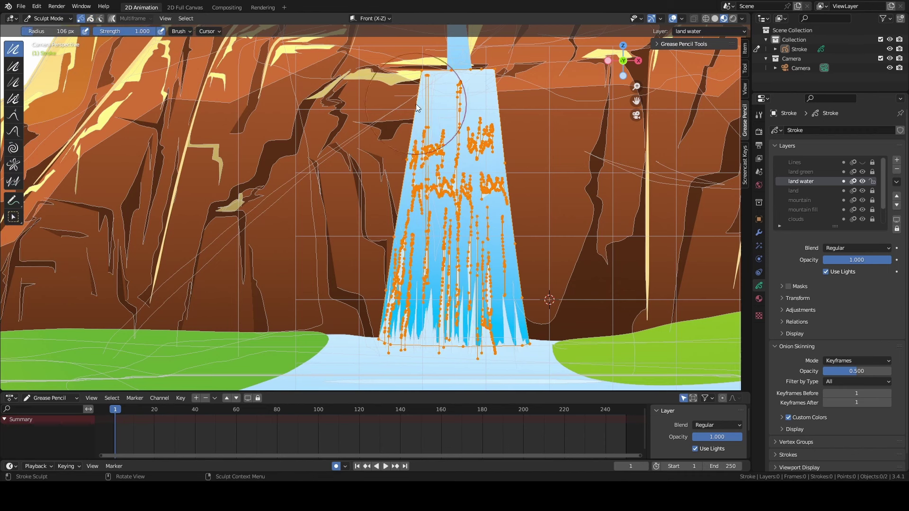
Return to Edit Mode, limit the selection to the foam strokes without the waterfall shape, and switch back to Sculpt Mode
click(50, 18)
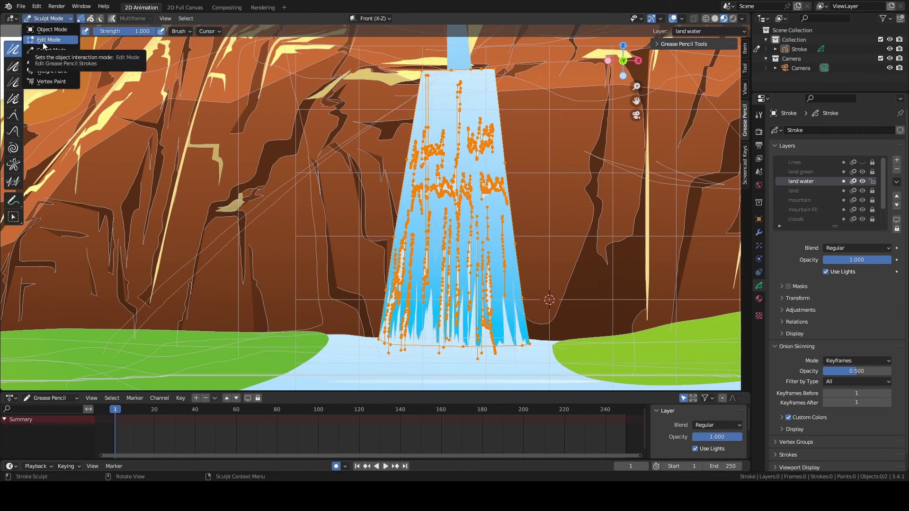
click(49, 40)
scroll(432, 76, up, 1)
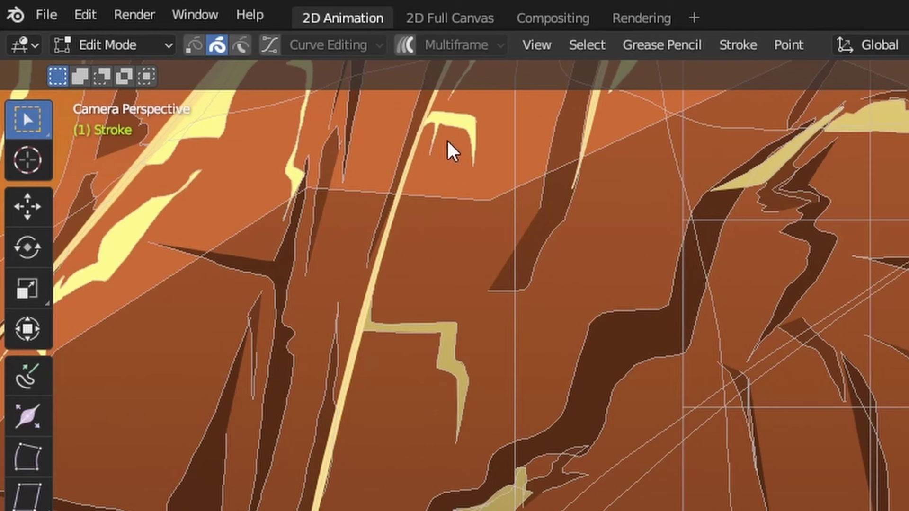
click(48, 21)
click(122, 123)
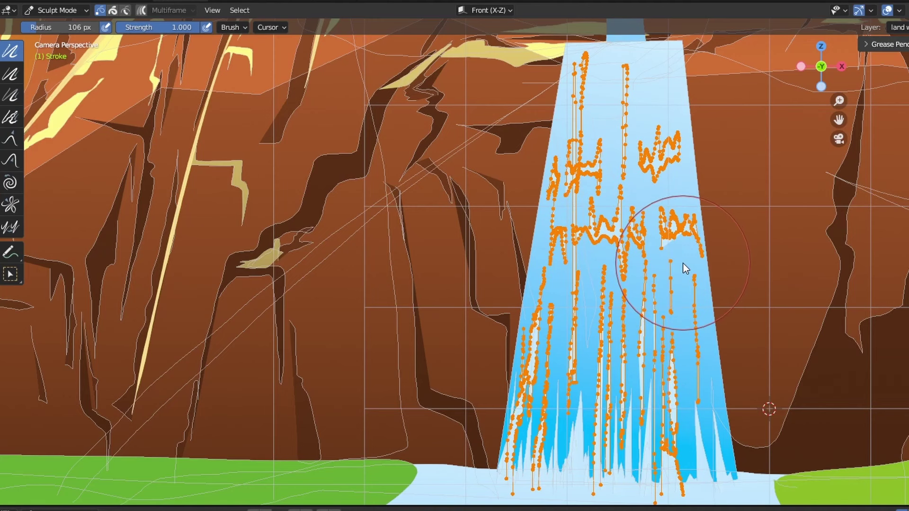
key(Tab)
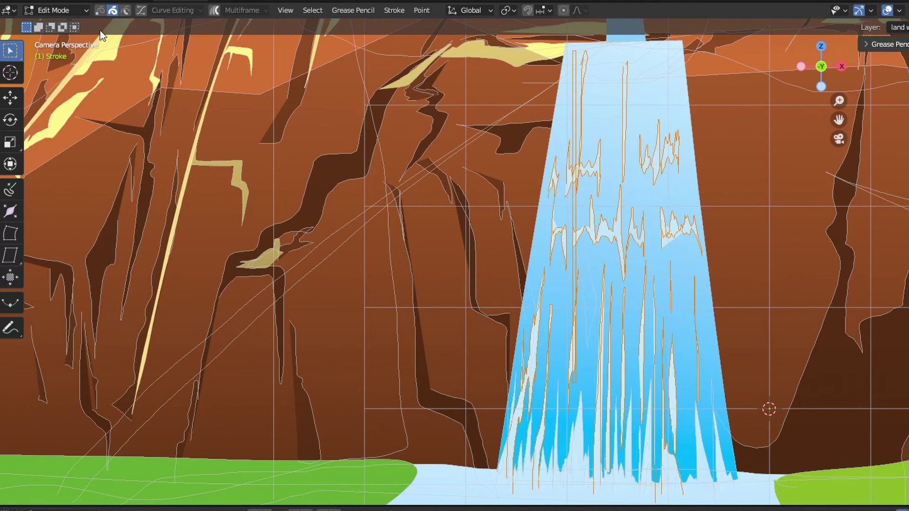
click(57, 10)
click(64, 53)
Reduce the Smooth brush radius to 68 px and smooth the foam streaks along the waterfall's left side
scroll(583, 378, up, 7)
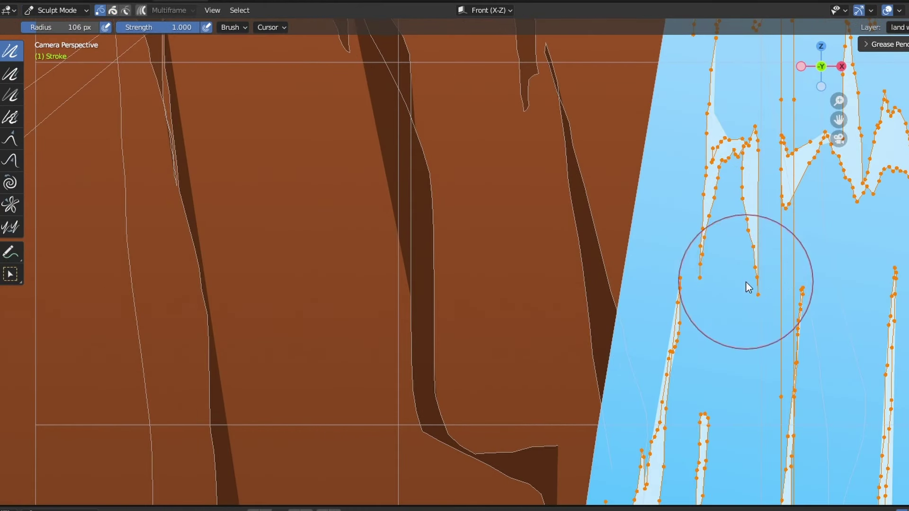
key(bracketleft)
key(bracketleft)
key(bracketleft)
key(bracketleft)
mouse_move(760, 313)
mouse_down()
mouse_move(871, 331)
mouse_move(884, 397)
mouse_move(672, 344)
mouse_move(651, 249)
mouse_up()
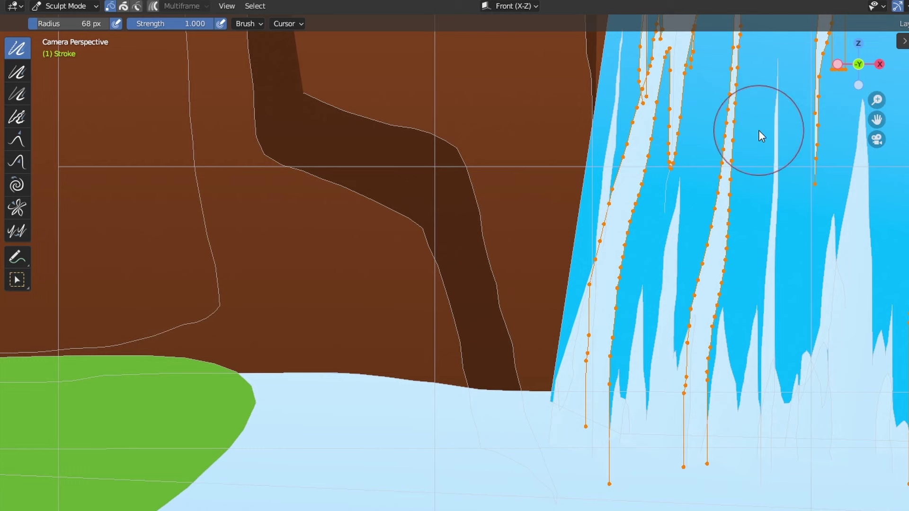
Smooth the vertical foam streaks in the centre and on the right side of the lower waterfall
mouse_move(879, 119)
mouse_down()
mouse_move(552, 223)
mouse_move(552, 231)
mouse_up()
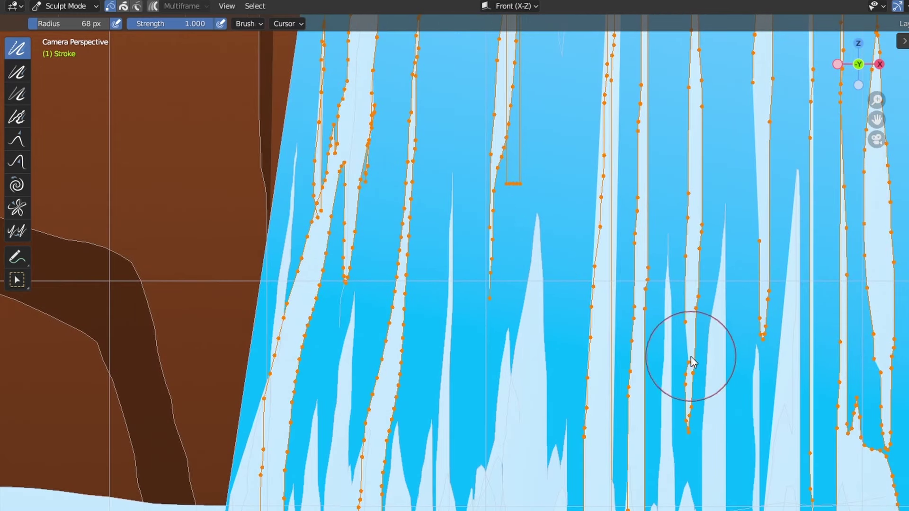
mouse_move(874, 247)
mouse_down()
mouse_move(884, 194)
mouse_move(871, 224)
mouse_move(872, 377)
mouse_move(908, 368)
mouse_move(882, 436)
mouse_move(832, 426)
mouse_move(848, 396)
mouse_up()
drag(877, 120, 604, 268)
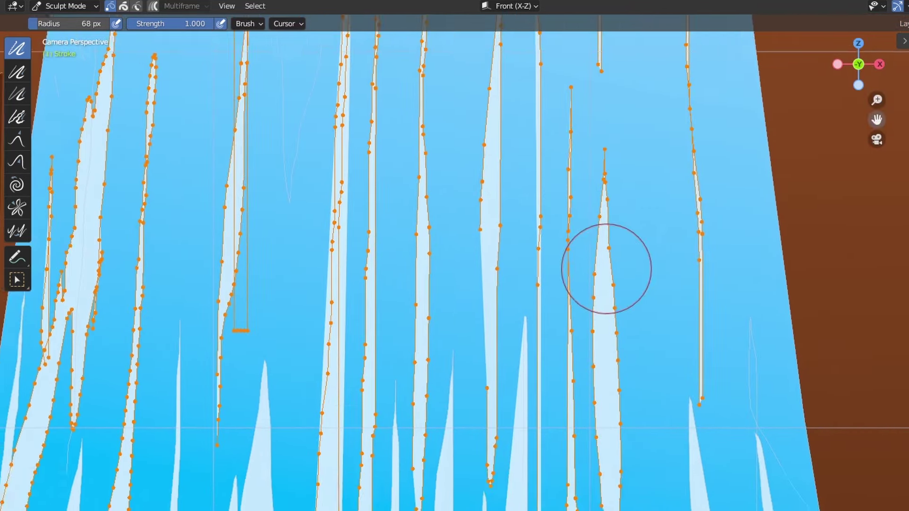
drag(607, 350, 608, 263)
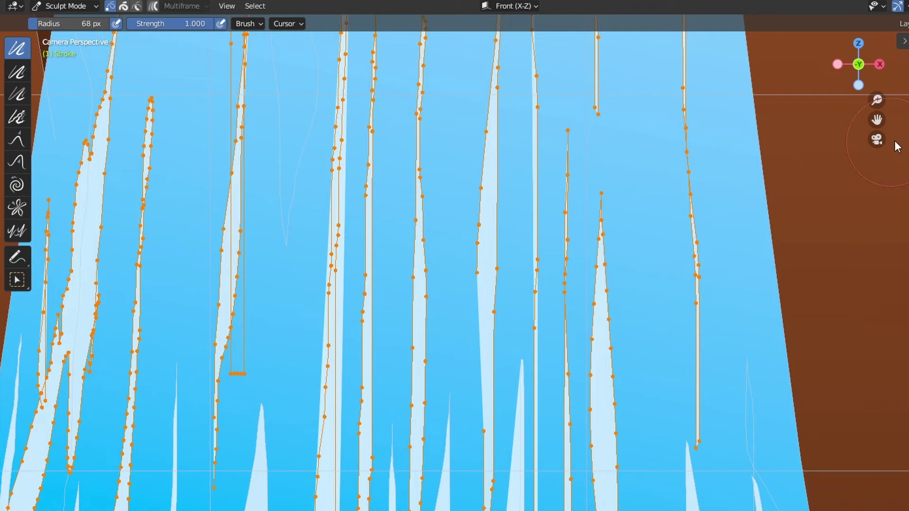
drag(877, 120, 908, 308)
drag(636, 315, 642, 300)
Smooth the jagged outlines of the middle and upper foam bands and the streaks between them
drag(877, 120, 766, 261)
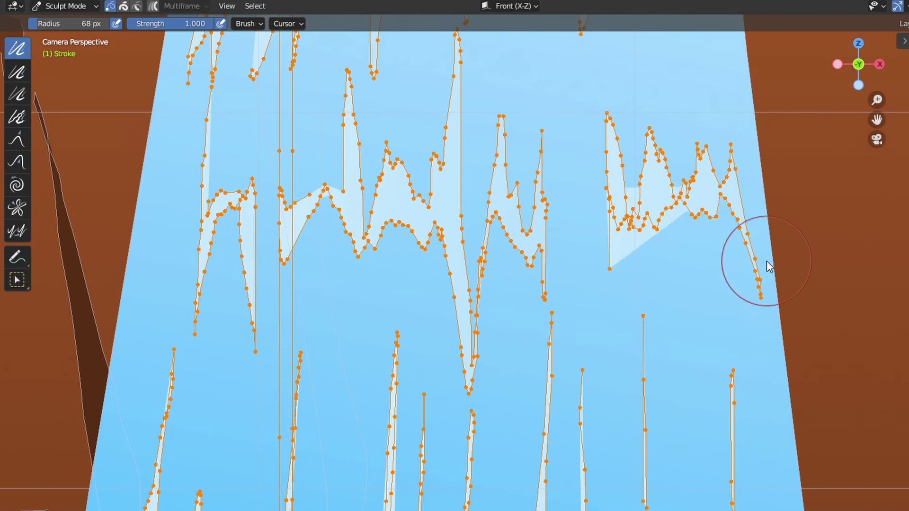
mouse_move(605, 261)
mouse_down()
mouse_move(610, 268)
mouse_move(617, 229)
mouse_up()
drag(877, 119, 613, 304)
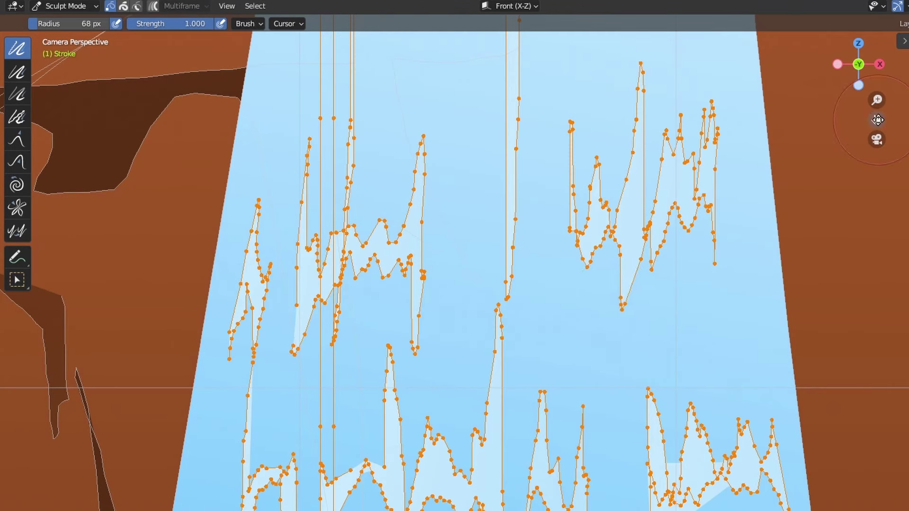
drag(655, 276, 661, 274)
drag(721, 253, 771, 183)
key(ctrl+z)
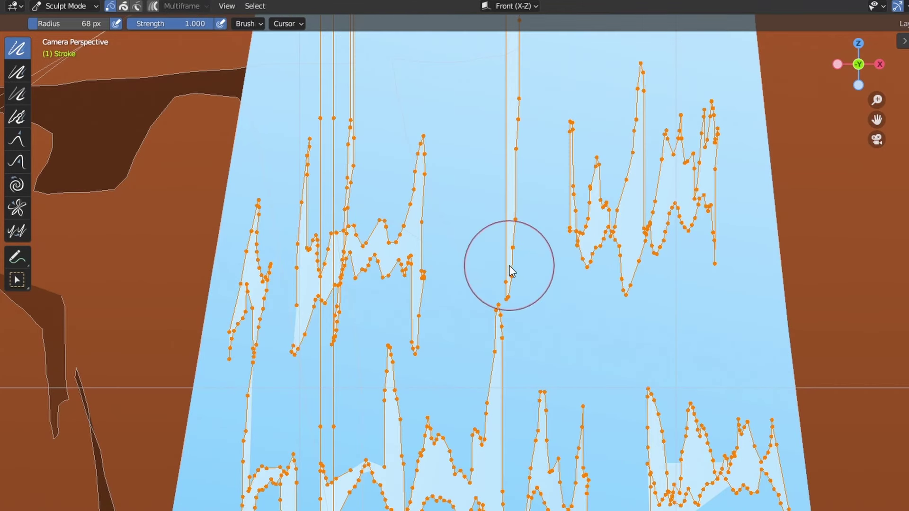
drag(510, 269, 489, 315)
mouse_move(500, 191)
mouse_down()
mouse_move(513, 128)
mouse_move(422, 156)
mouse_up()
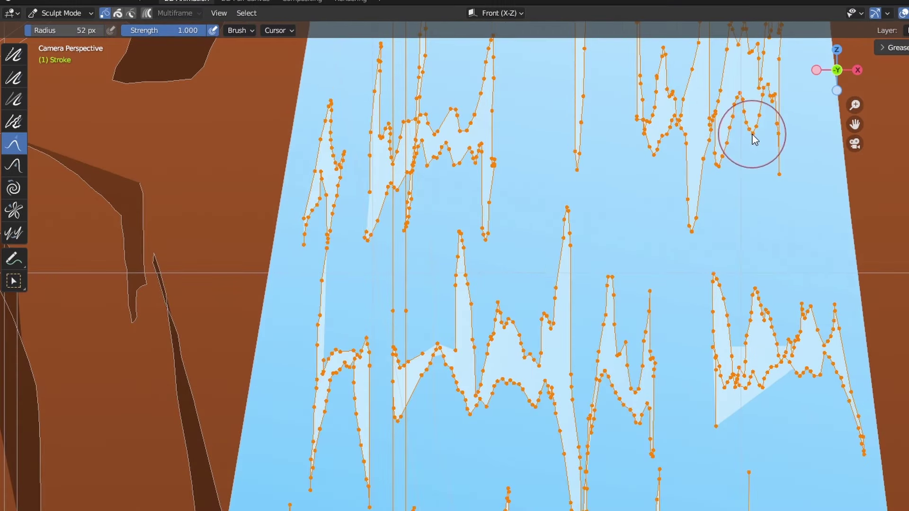
Stretch the foam bands' lower tips downward and their peaks upward with the 52 px Grab brush
mouse_move(652, 172)
mouse_down()
mouse_move(645, 260)
mouse_move(487, 162)
mouse_move(406, 233)
mouse_move(406, 275)
mouse_up()
drag(365, 240, 369, 280)
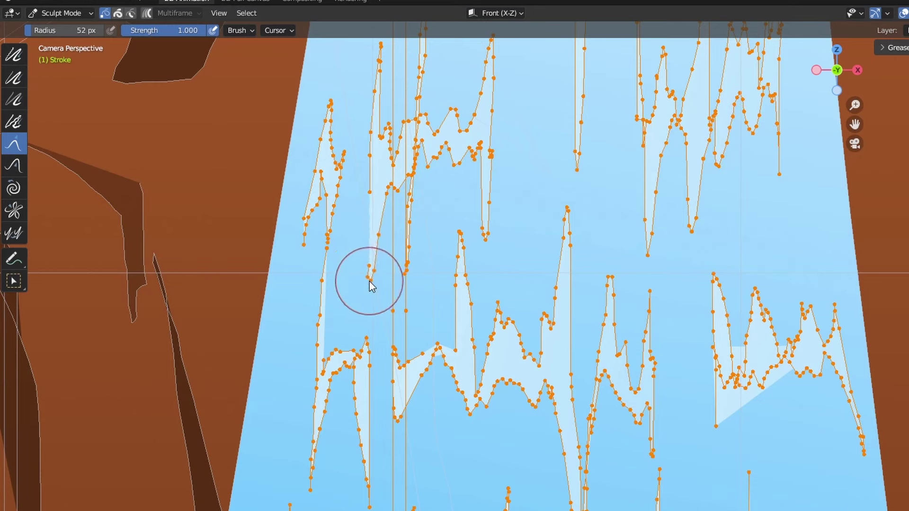
drag(577, 175, 574, 203)
drag(610, 277, 609, 208)
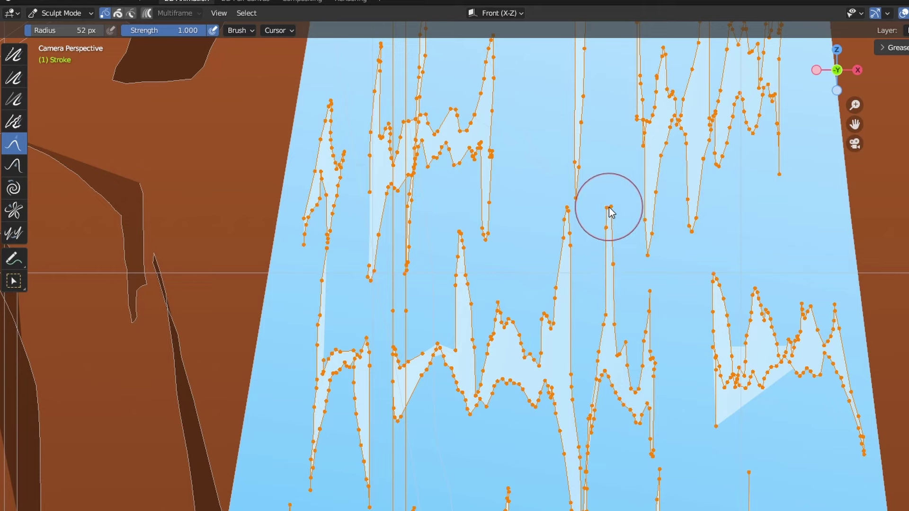
drag(714, 275, 722, 259)
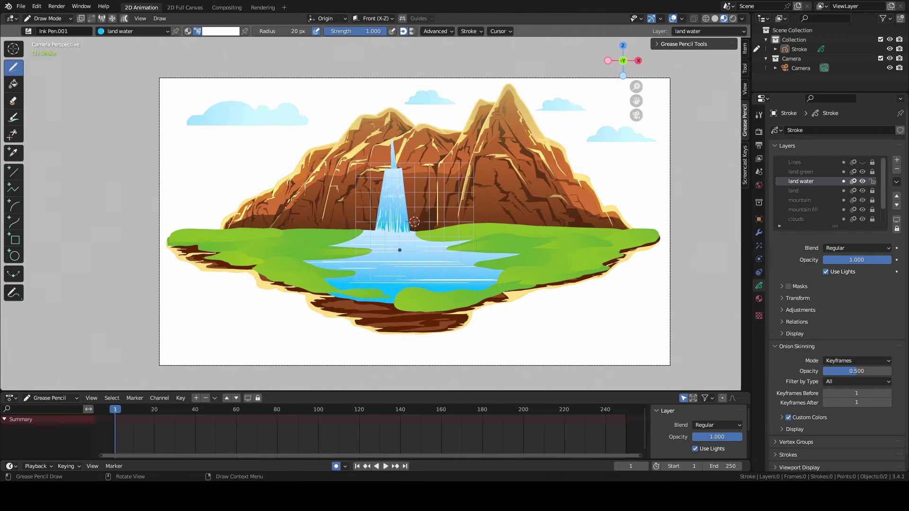
scroll(399, 250, up, 6)
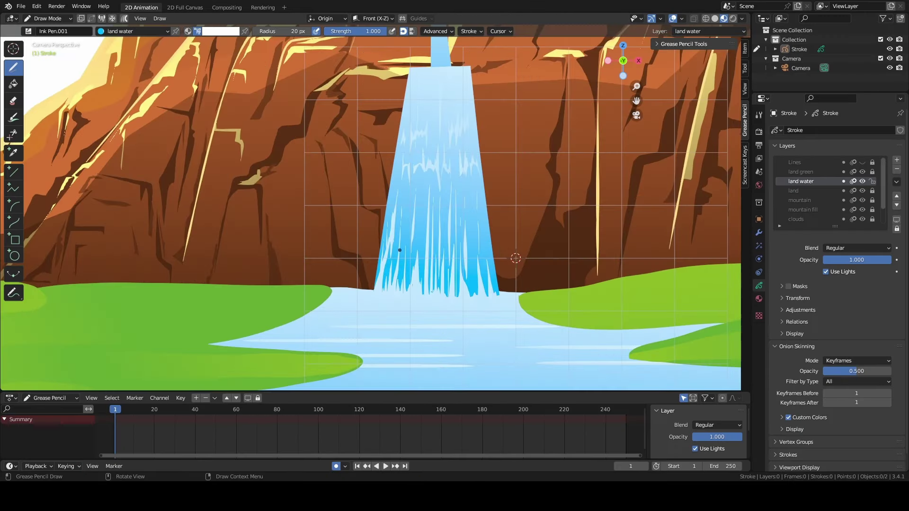
Make Solid Fill the active material and check that its vertex colour is white
scroll(67, 273, up, 1)
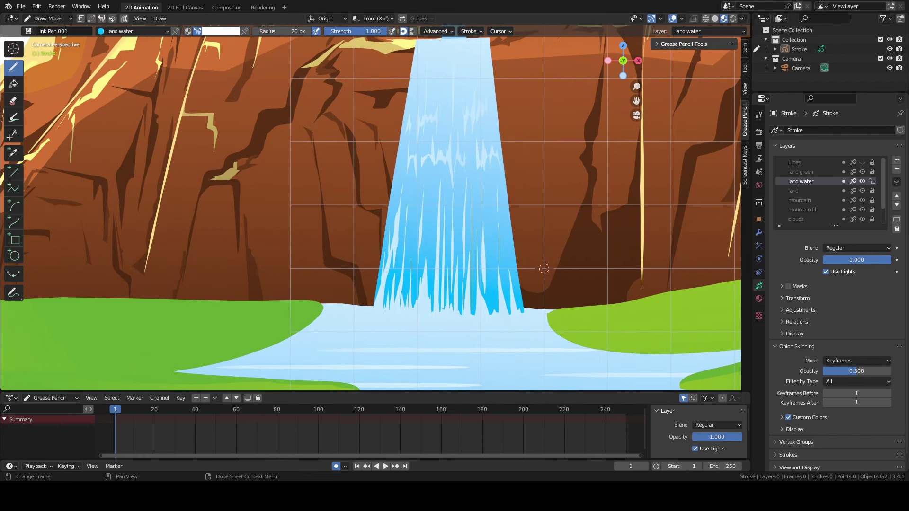
click(759, 298)
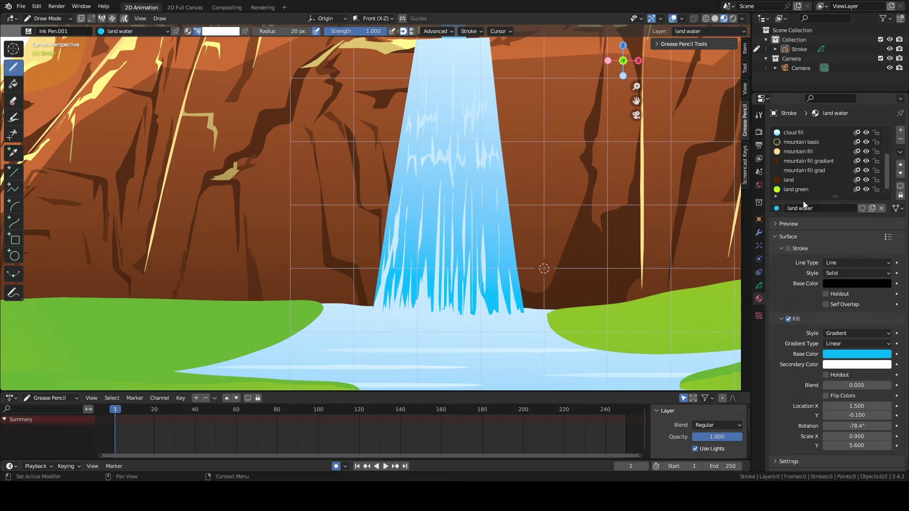
scroll(807, 180, up, 2)
scroll(805, 183, down, 3)
scroll(805, 180, up, 3)
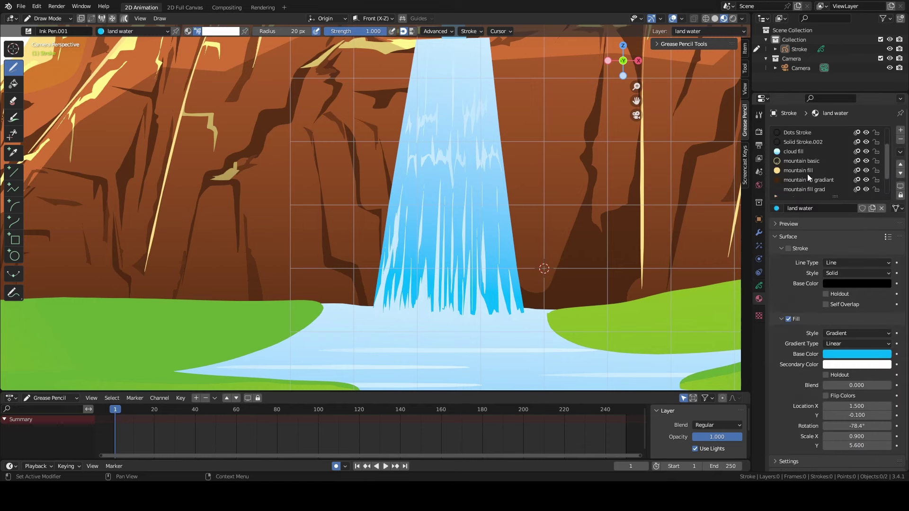
click(800, 142)
click(214, 31)
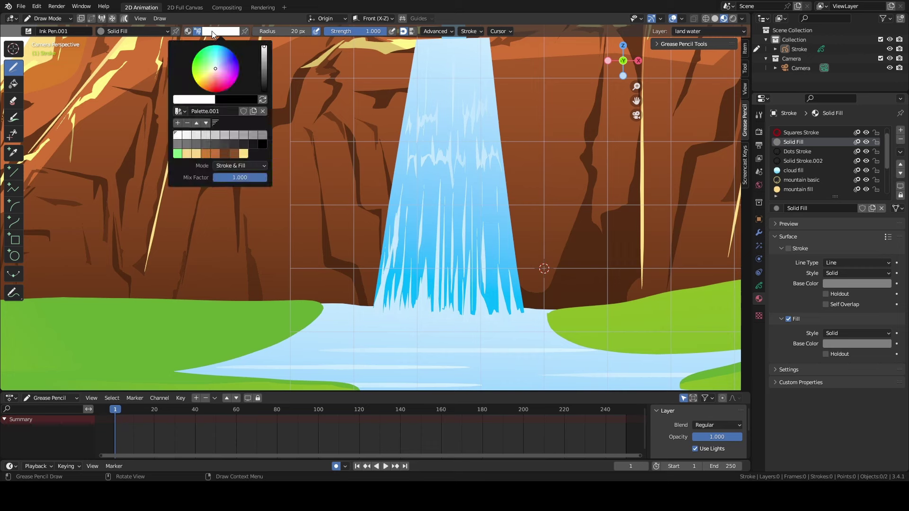
click(212, 31)
Draw the first white foam mounds across the waterfall's base with the Arc tool on the land water layer
shift+middle_drag(711, 365, 734, 305)
click(759, 285)
scroll(463, 268, up, 2)
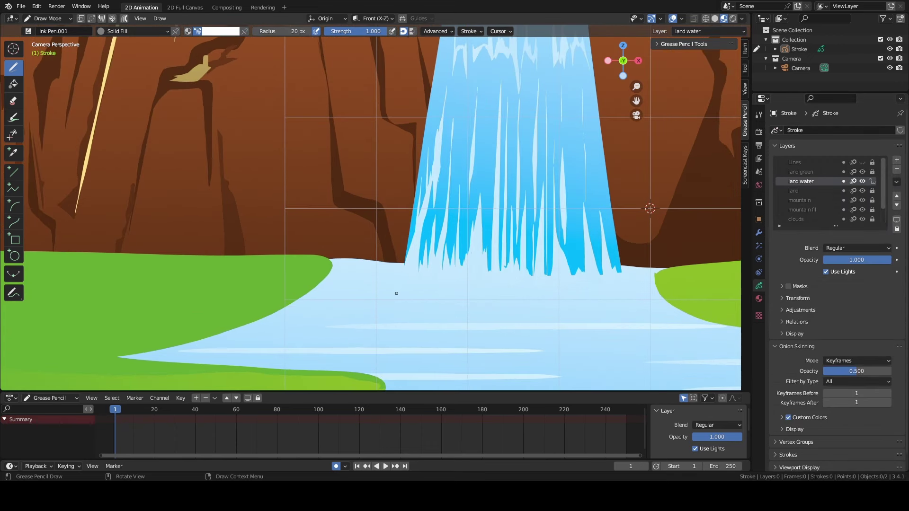
click(14, 256)
click(16, 209)
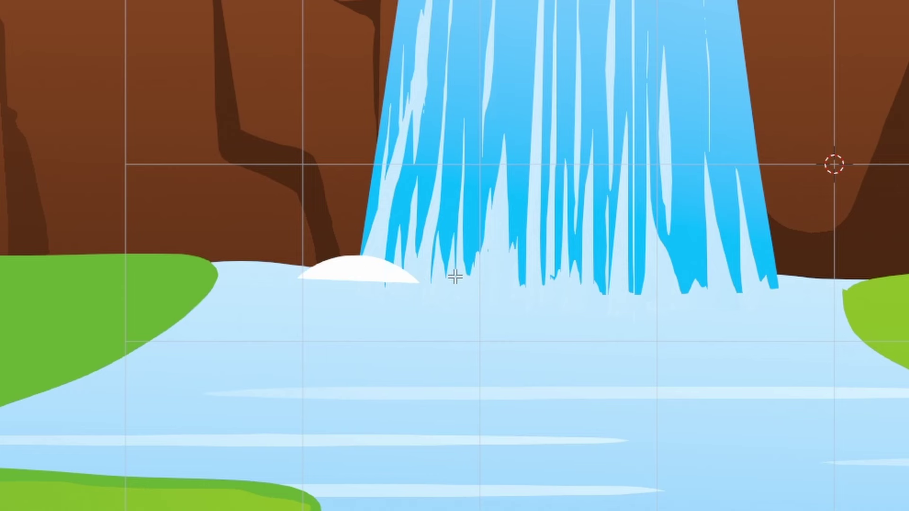
mouse_move(415, 302)
mouse_down()
mouse_move(462, 311)
mouse_move(511, 281)
mouse_move(763, 298)
mouse_up()
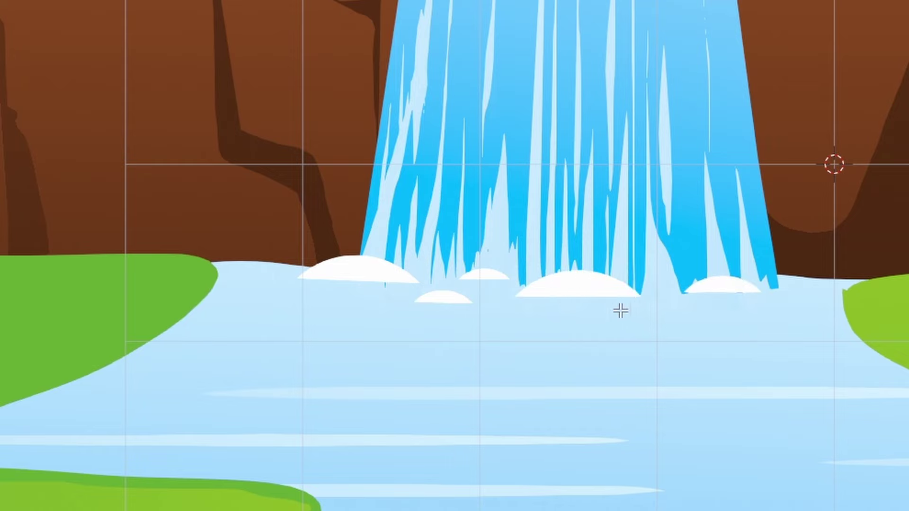
Overlap more white foam arcs along the waterfall's base, extending the row past both edges of the falling water
drag(612, 307, 714, 309)
drag(481, 290, 567, 297)
middle_click(566, 298)
drag(496, 311, 615, 314)
middle_click(561, 313)
mouse_move(726, 306)
mouse_down()
mouse_move(772, 307)
mouse_move(822, 280)
mouse_up()
drag(266, 269, 560, 273)
drag(466, 272, 686, 279)
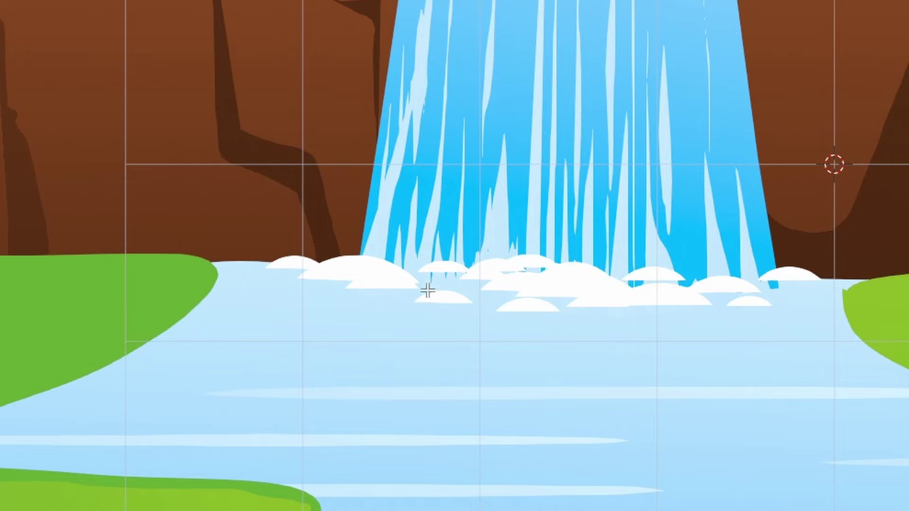
Add staggered white foam arcs in front of the first row and fill the gaps at the waterfall's right foot
drag(428, 290, 485, 289)
drag(457, 321, 668, 319)
mouse_move(513, 339)
mouse_down()
mouse_move(719, 333)
mouse_move(737, 312)
mouse_up()
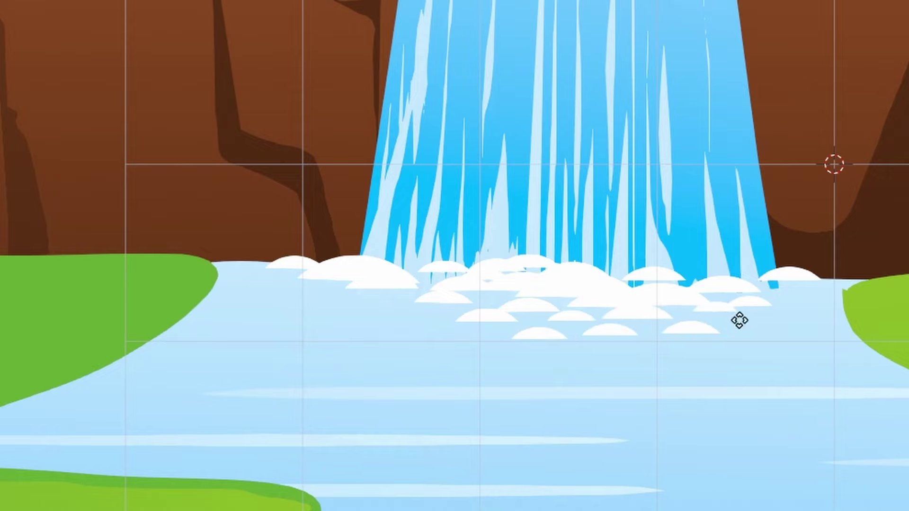
scroll(445, 154, down, 10)
scroll(377, 229, up, 9)
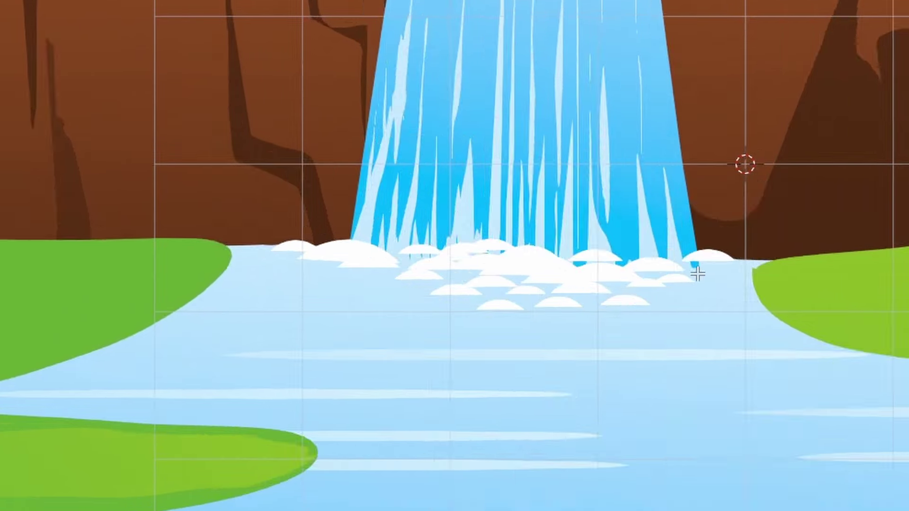
mouse_move(672, 266)
shift+mouse_down()
mouse_move(726, 277)
mouse_move(716, 282)
shift+mouse_up()
key(Return)
key(Return)
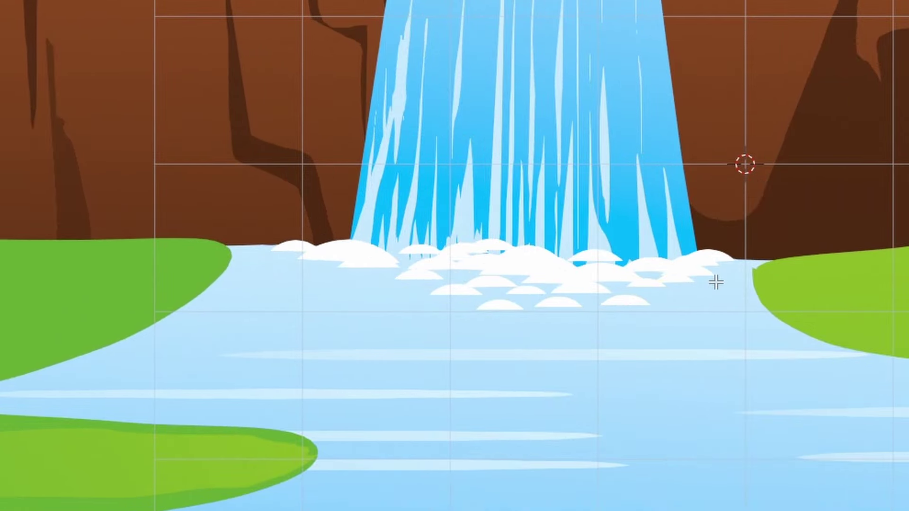
Scatter smaller white foam arcs outward onto the lake in front of the main foam bank
drag(652, 297, 694, 297)
alt+scroll(489, 350, up, 2)
mouse_move(386, 328)
mouse_down()
mouse_move(443, 328)
mouse_move(483, 366)
mouse_move(619, 391)
mouse_up()
mouse_move(634, 384)
mouse_down()
mouse_move(729, 391)
mouse_move(631, 398)
mouse_move(674, 400)
mouse_move(701, 416)
mouse_up()
middle_click(729, 391)
middle_click(675, 403)
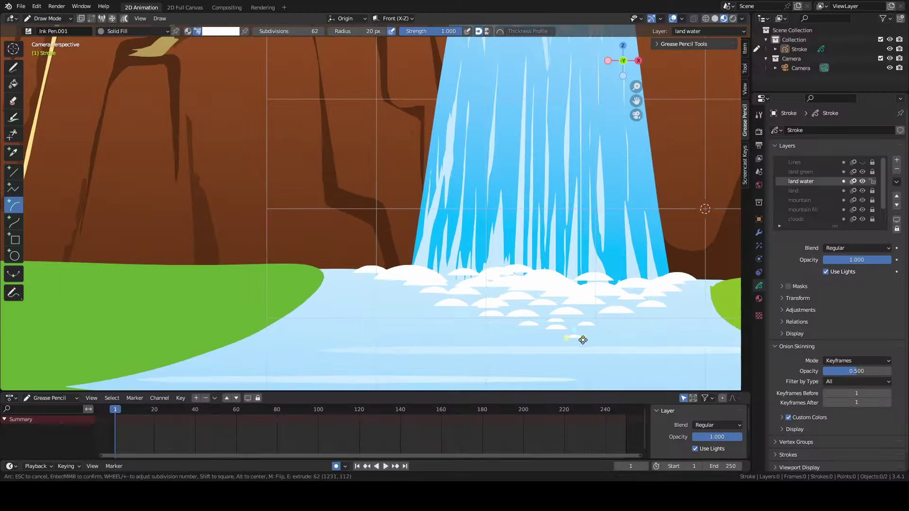
middle_click(702, 416)
drag(630, 429, 632, 427)
drag(546, 345, 564, 345)
middle_click(563, 345)
scroll(436, 345, down, 6)
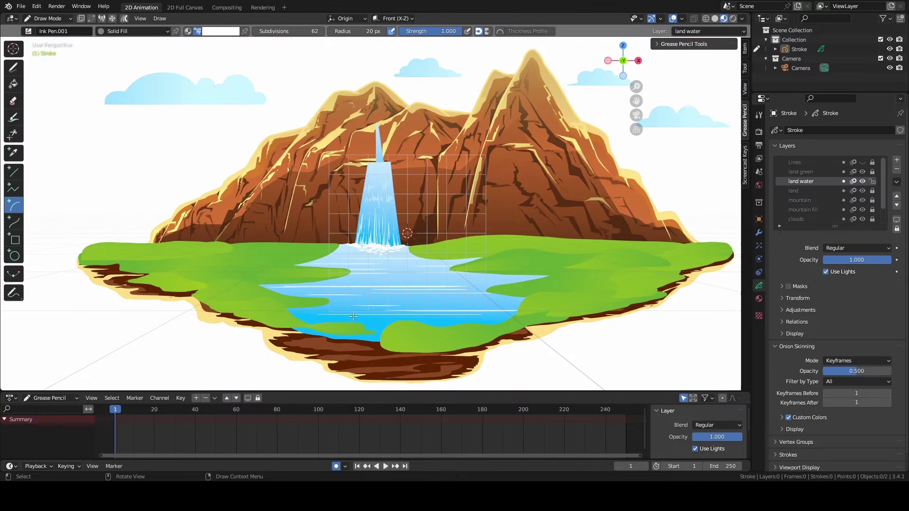
Switch to the Draw tool and sample the waterfall's bright blue as the vertex colour
scroll(364, 303, up, 12)
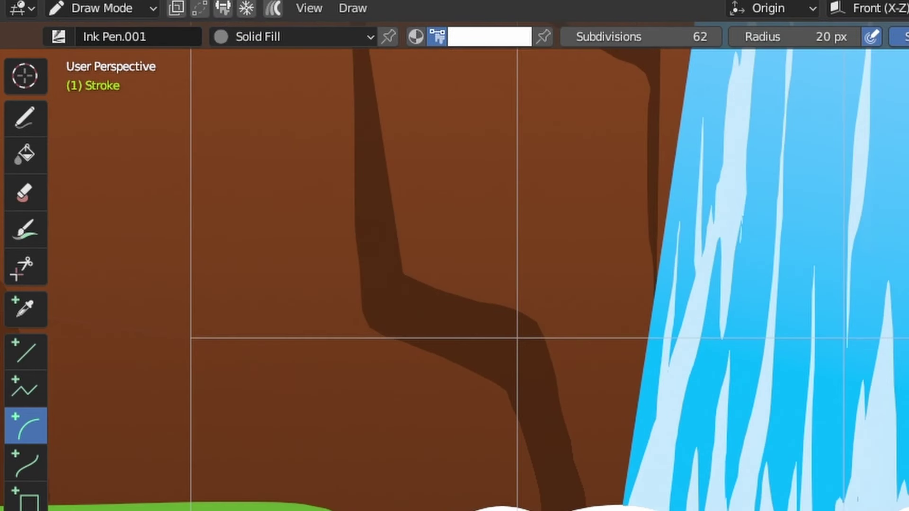
click(25, 118)
click(492, 38)
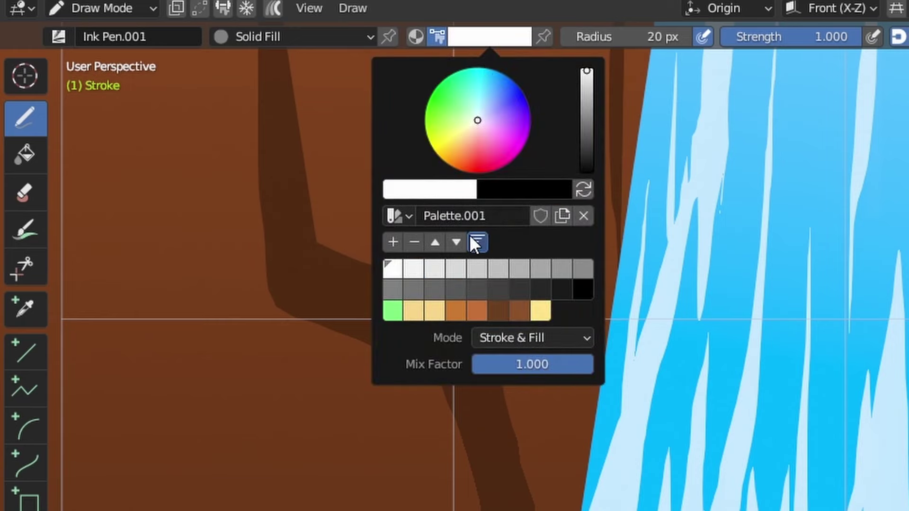
click(450, 189)
click(565, 419)
click(693, 348)
click(466, 30)
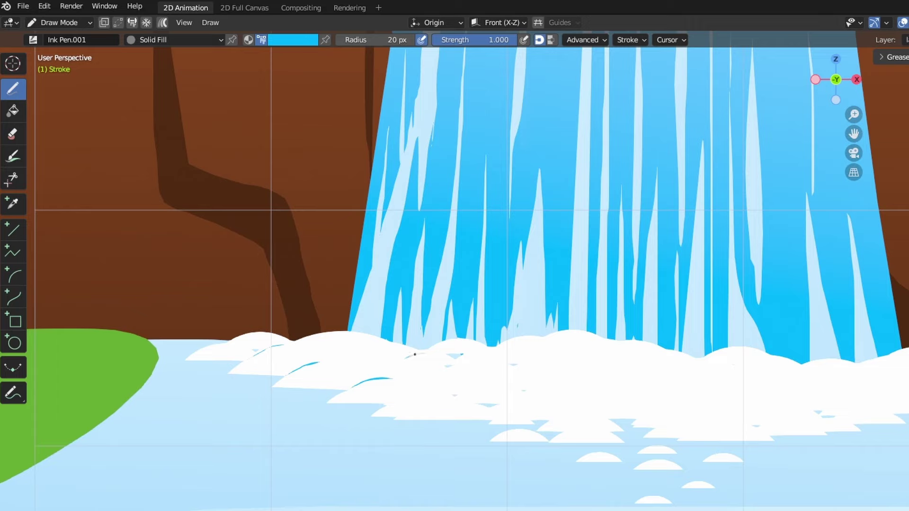
Draw thin bright blue curved accents over the foam mounds from the left side to the right side
drag(414, 354, 431, 353)
drag(552, 417, 579, 406)
drag(691, 371, 714, 360)
drag(566, 346, 532, 344)
drag(586, 355, 613, 347)
drag(528, 382, 568, 371)
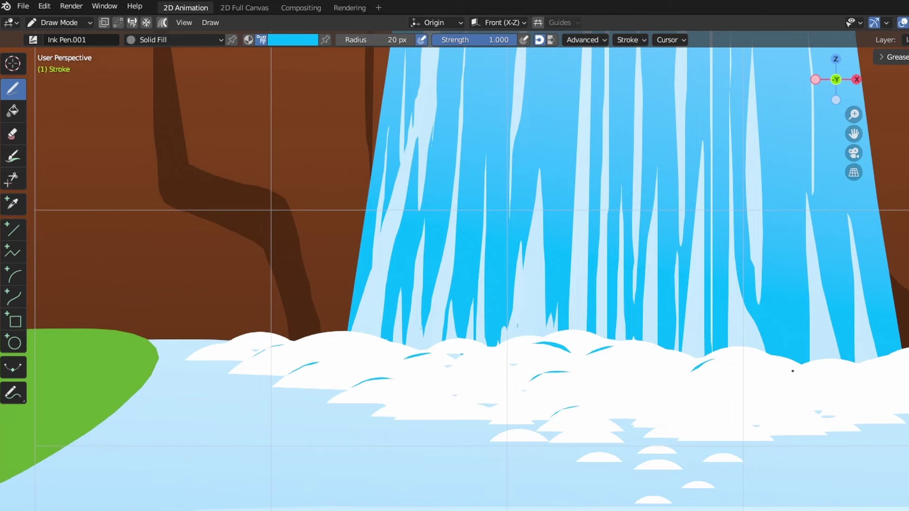
drag(784, 380, 806, 365)
drag(894, 386, 876, 375)
scroll(649, 371, down, 6)
Sample the lake's light blue as the vertex colour for the next foam accents
scroll(532, 391, up, 7)
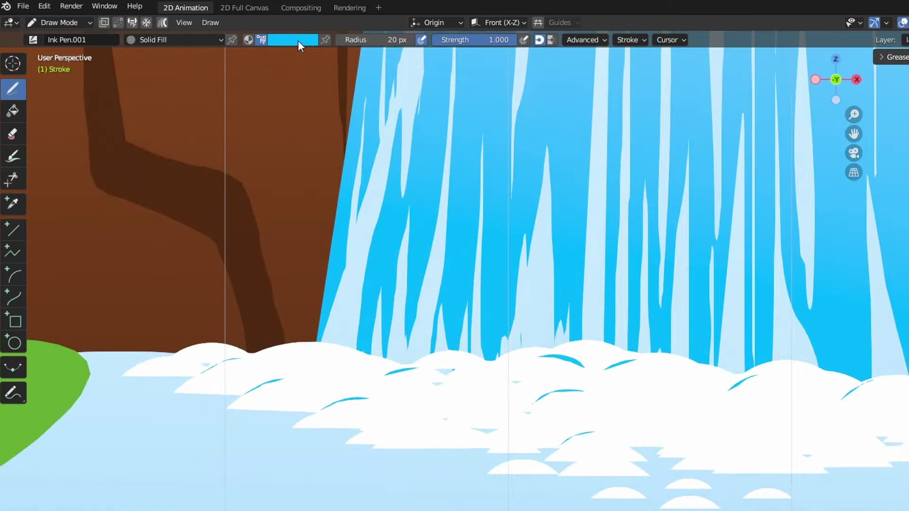
click(298, 42)
click(299, 42)
click(310, 42)
click(271, 132)
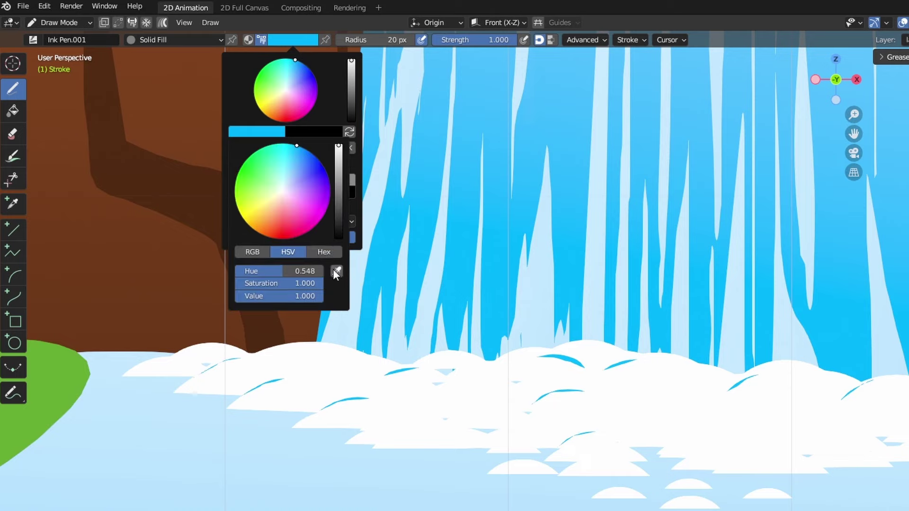
click(335, 274)
click(295, 448)
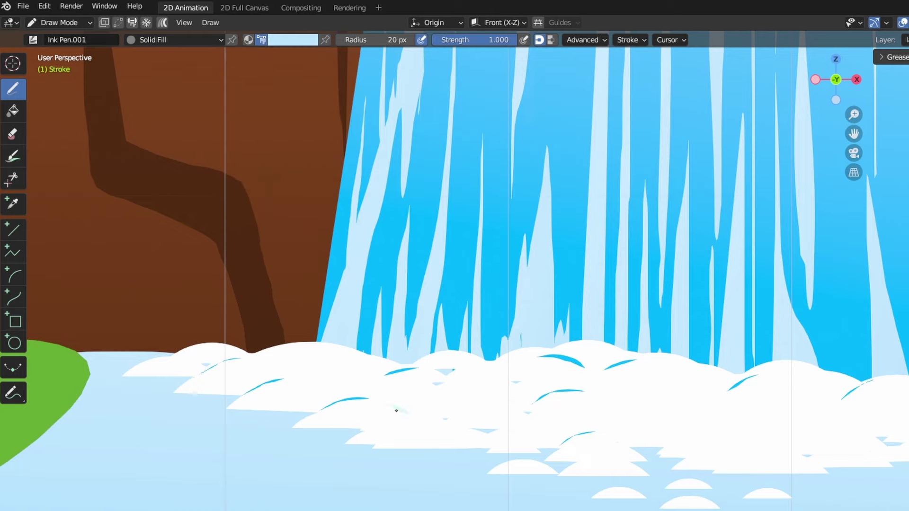
Draw soft light blue curved shading strokes between the bright blue accents across the foam bank
drag(459, 407, 498, 405)
drag(597, 400, 655, 392)
drag(574, 378, 614, 375)
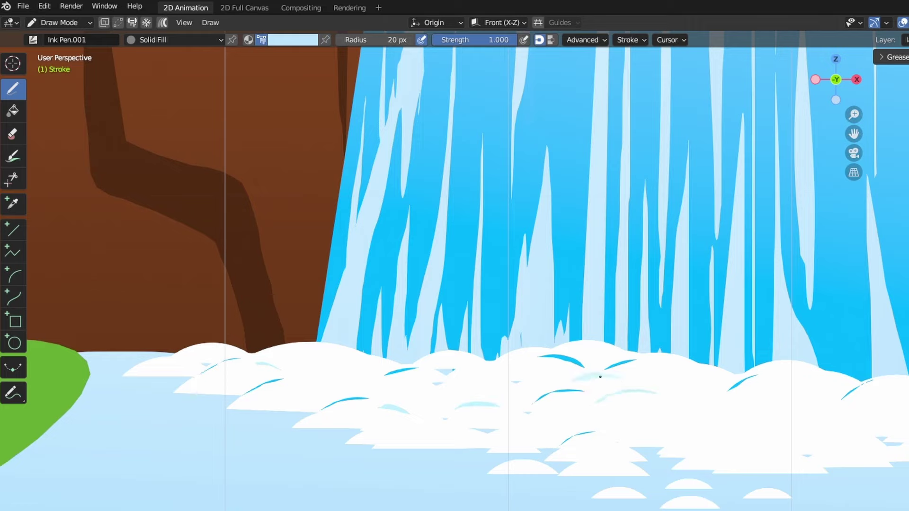
drag(680, 436, 710, 434)
drag(668, 403, 829, 411)
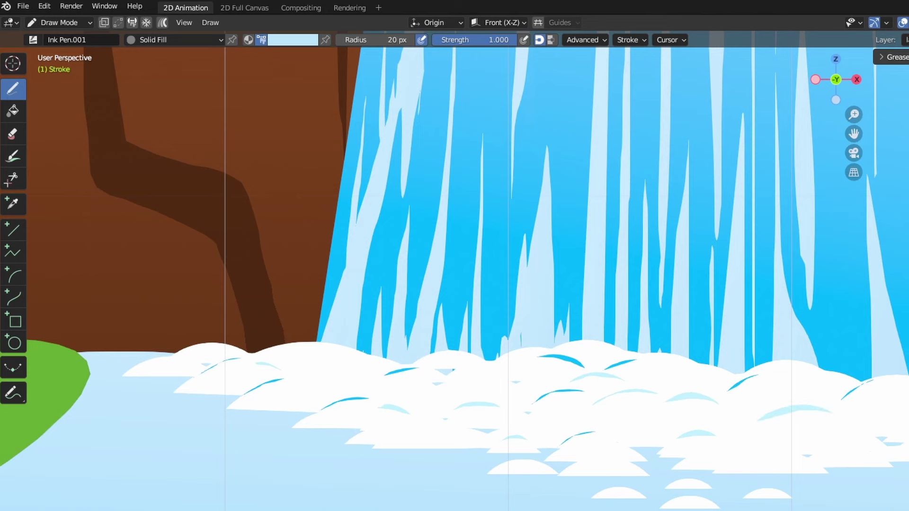
drag(882, 423, 908, 420)
Look through the camera to view the whole illustration and save the file
scroll(791, 463, down, 8)
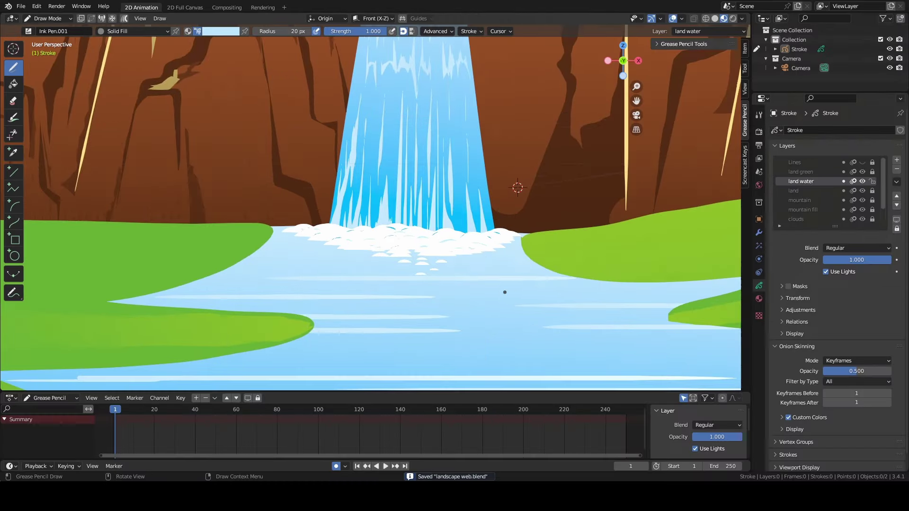
scroll(504, 292, down, 6)
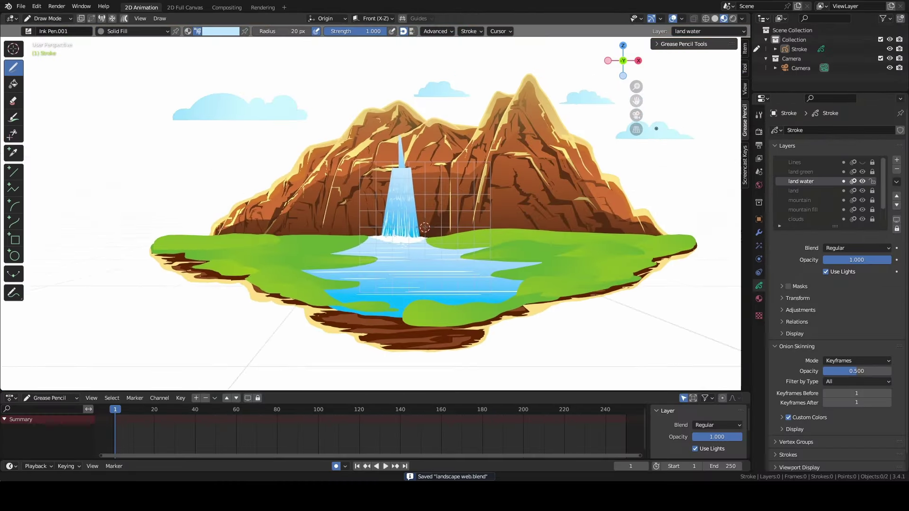
key(KP_0)
scroll(490, 210, down, 8)
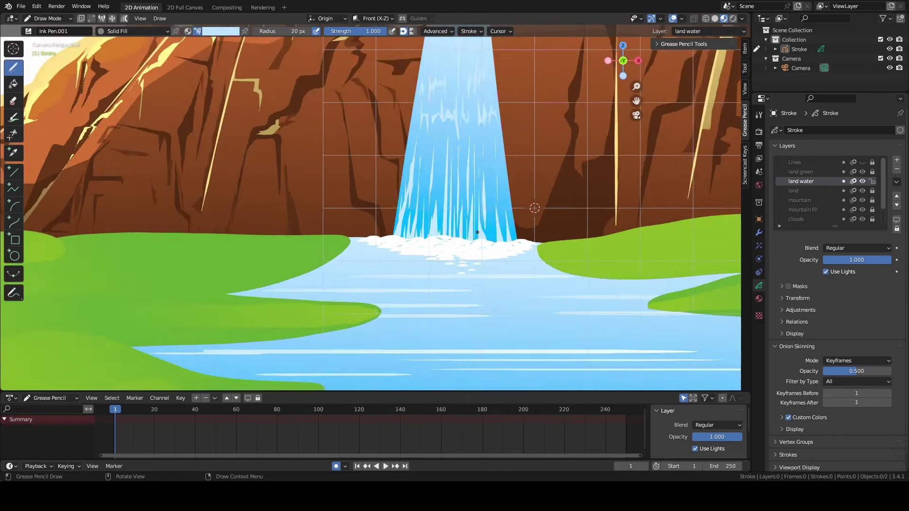
drag(636, 99, 628, 103)
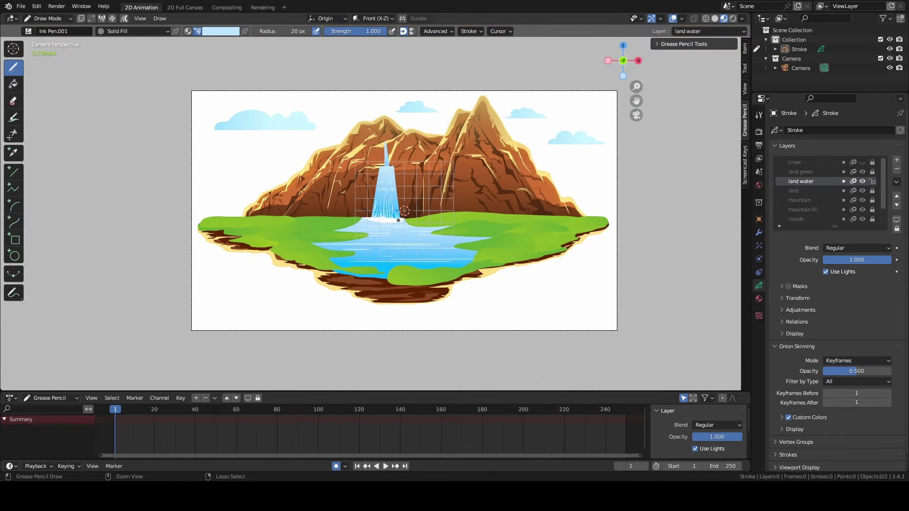
key(ctrl+s)
Draw pale yellow highlight strokes on the left slope and lower tip of the land's brown underside
scroll(410, 211, up, 1)
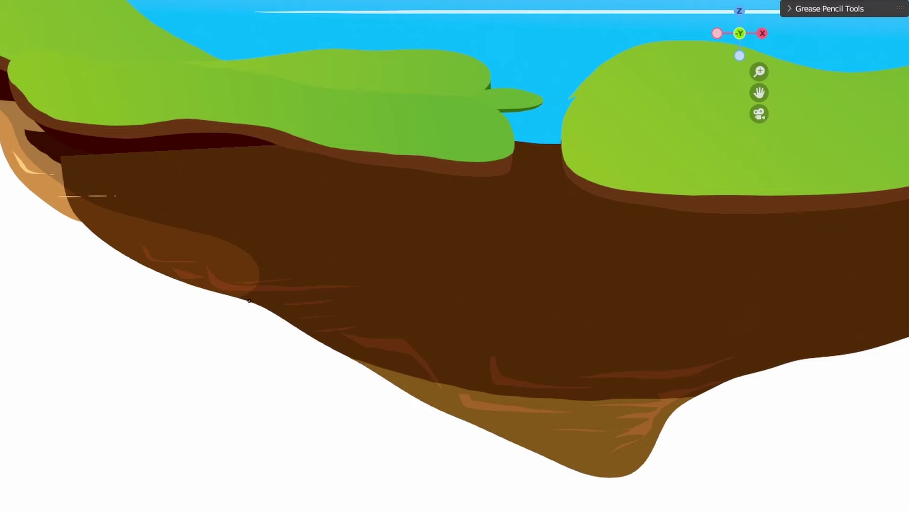
mouse_move(249, 301)
mouse_down()
mouse_move(384, 303)
mouse_move(182, 282)
mouse_up()
mouse_move(9, 149)
mouse_down()
mouse_move(450, 246)
mouse_move(24, 154)
mouse_move(20, 164)
mouse_up()
scroll(252, 291, down, 10)
scroll(252, 291, up, 8)
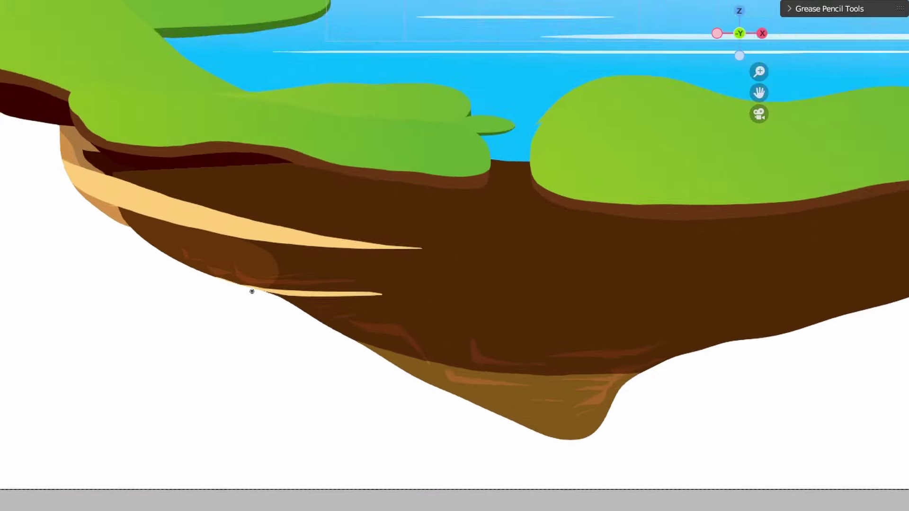
mouse_move(399, 389)
mouse_down()
mouse_move(454, 411)
mouse_move(625, 428)
mouse_move(394, 394)
mouse_up()
mouse_move(800, 361)
mouse_down()
mouse_move(535, 375)
mouse_move(799, 362)
mouse_up()
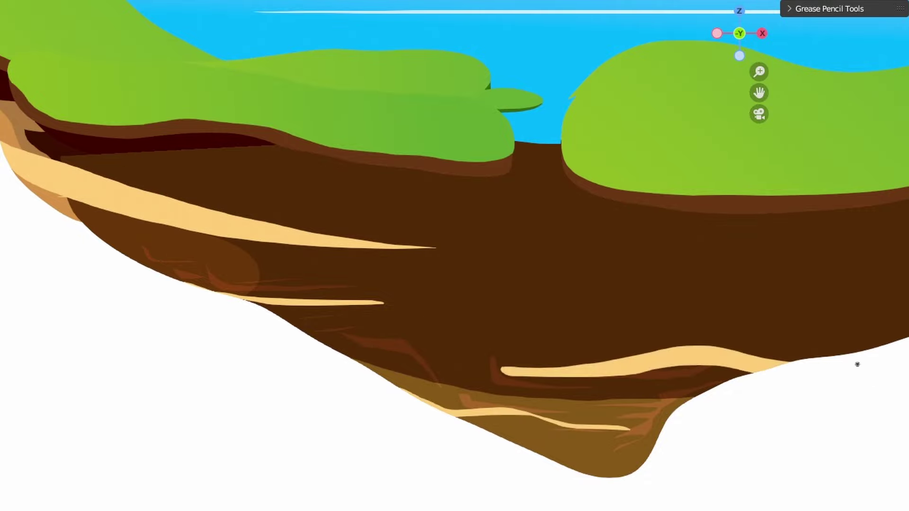
Add pale yellow highlight strokes on the right slope and in the centre of the land's underside
scroll(370, 251, down, 4)
scroll(371, 251, up, 1)
drag(843, 203, 670, 261)
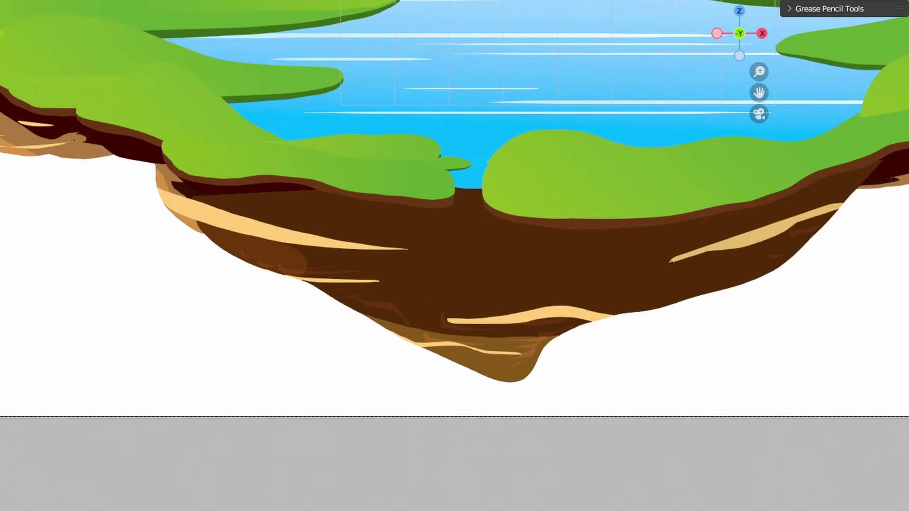
drag(758, 278, 652, 284)
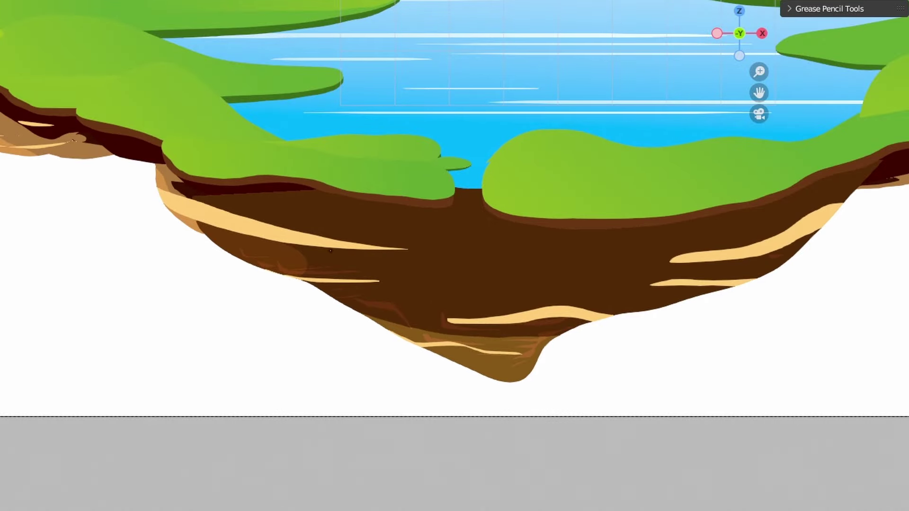
mouse_move(370, 317)
mouse_down()
mouse_move(418, 332)
mouse_move(371, 318)
mouse_up()
mouse_move(451, 271)
mouse_down()
mouse_move(540, 269)
mouse_move(450, 271)
mouse_up()
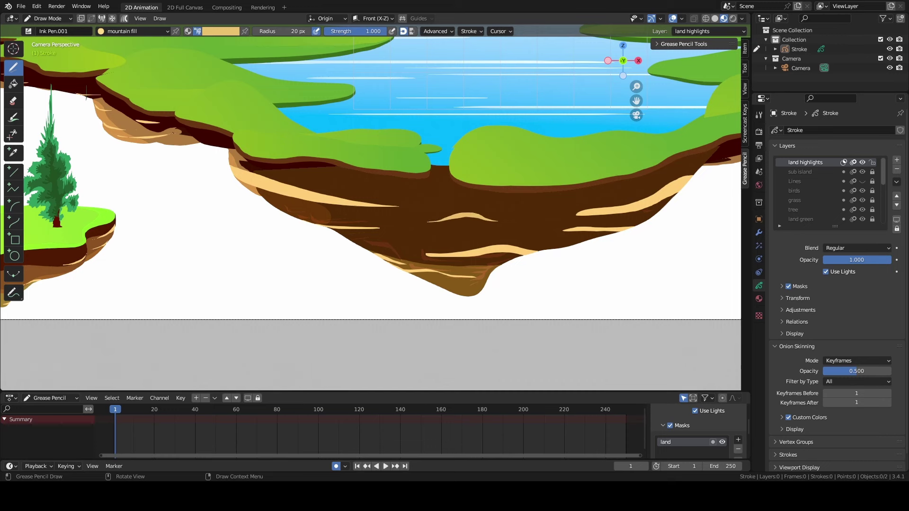
drag(552, 213, 519, 214)
drag(657, 187, 595, 194)
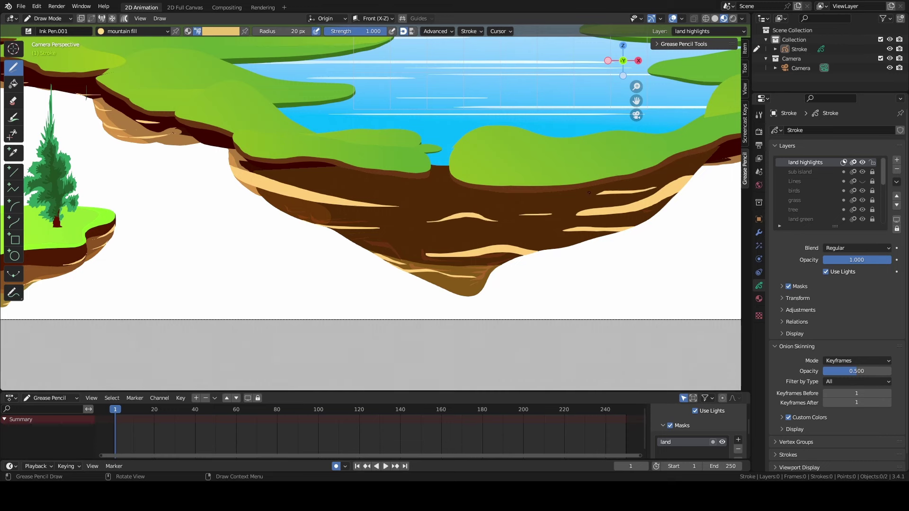
Select the highlight strokes on the land's underside and soften their contours with the Smooth sculpt brush
scroll(505, 194, down, 5)
scroll(505, 194, up, 6)
click(48, 18)
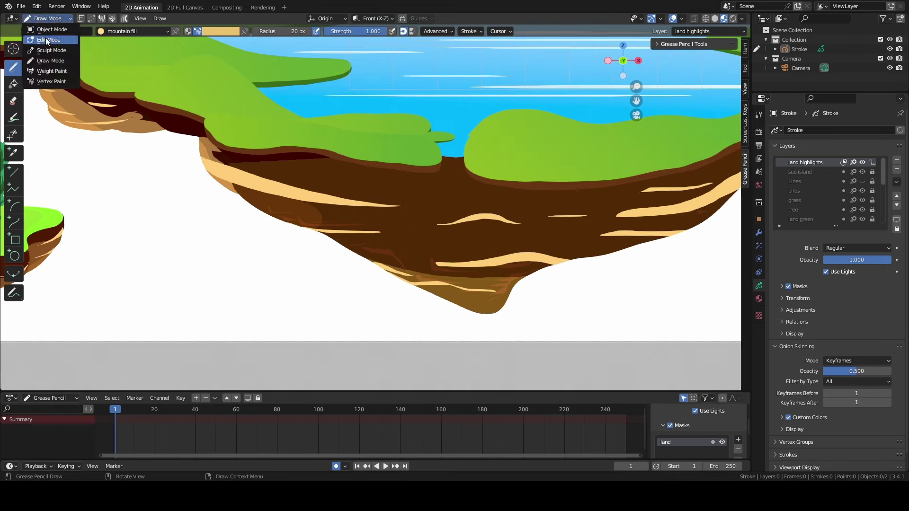
click(45, 42)
drag(207, 147, 720, 318)
click(47, 18)
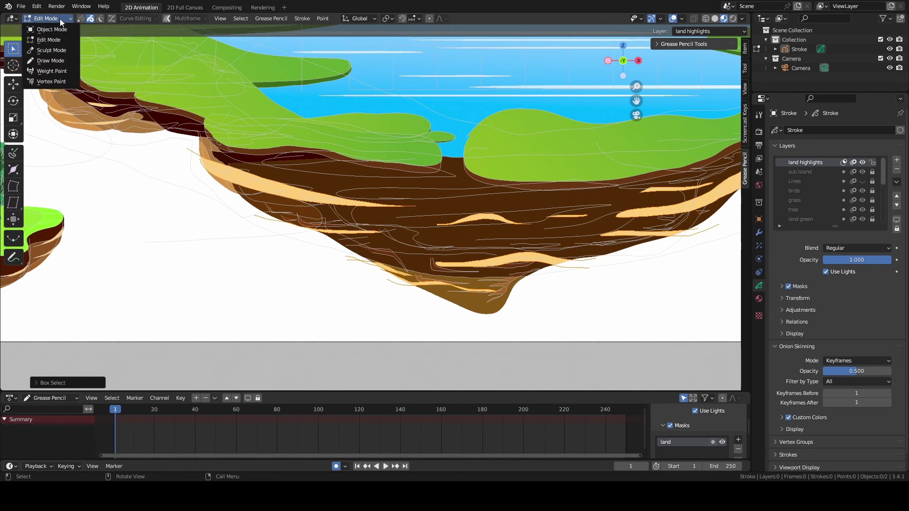
click(45, 52)
drag(223, 171, 411, 210)
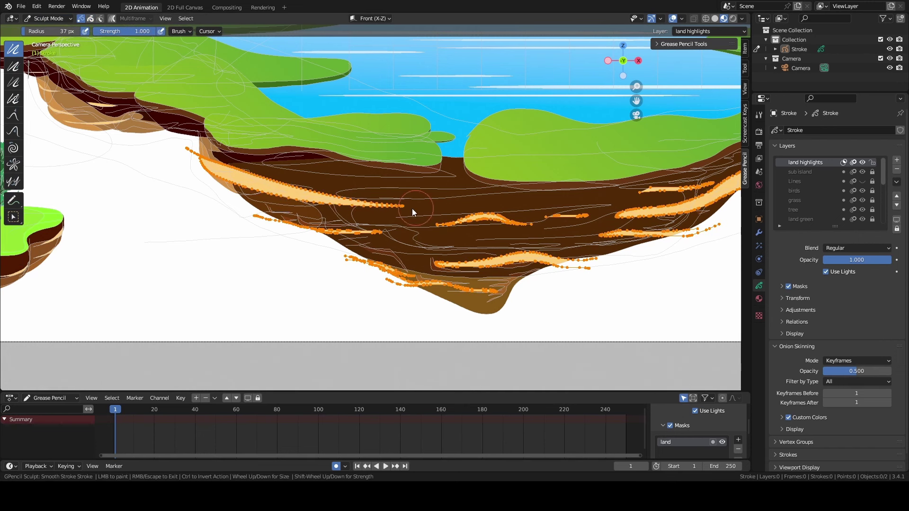
drag(279, 226, 575, 214)
mouse_move(398, 269)
mouse_down()
mouse_move(485, 288)
mouse_move(698, 232)
mouse_move(731, 187)
mouse_move(612, 196)
mouse_up()
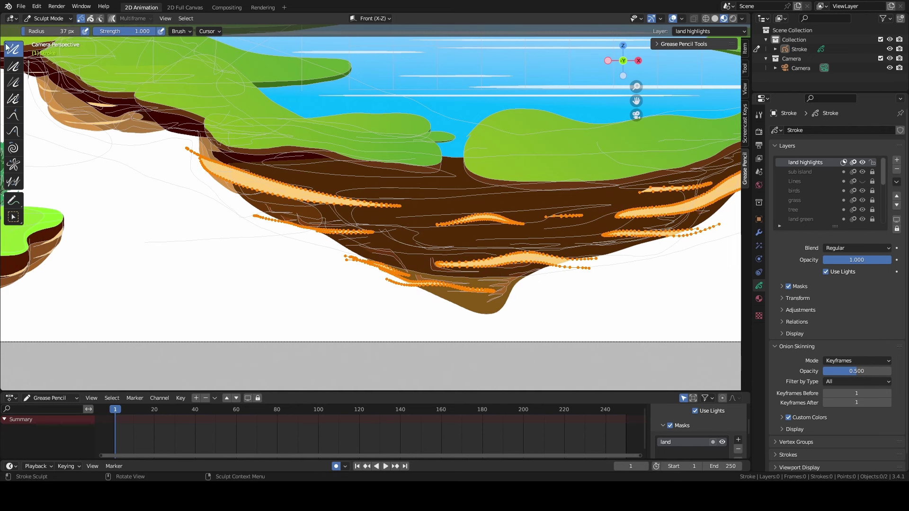
Reshape the outer end of the large highlight on the underside's right slope with the Push sculpt brush, then return to Draw Mode
click(14, 131)
scroll(232, 207, up, 2)
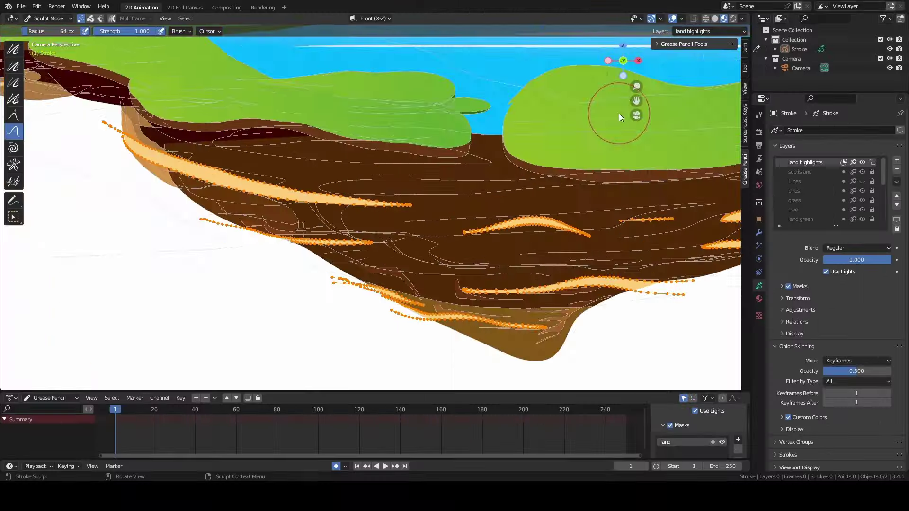
shift+middle_drag(618, 114, 504, 198)
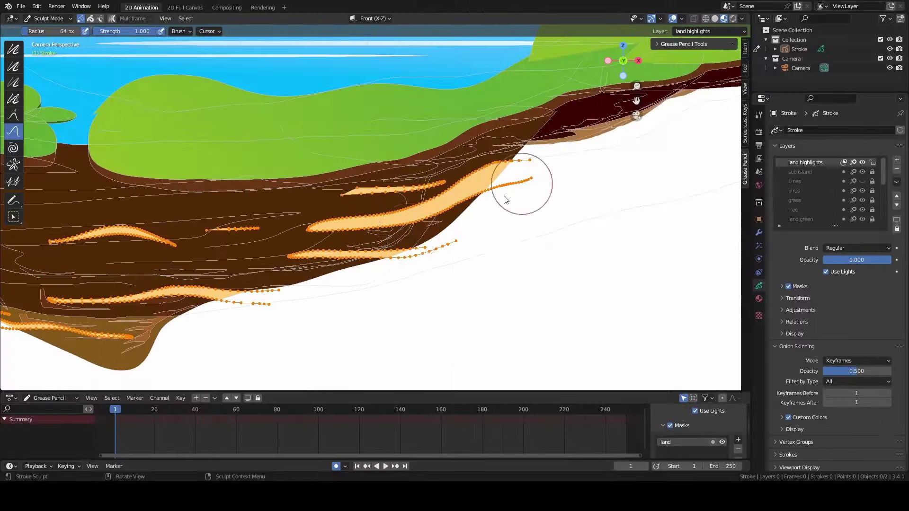
scroll(511, 171, up, 1)
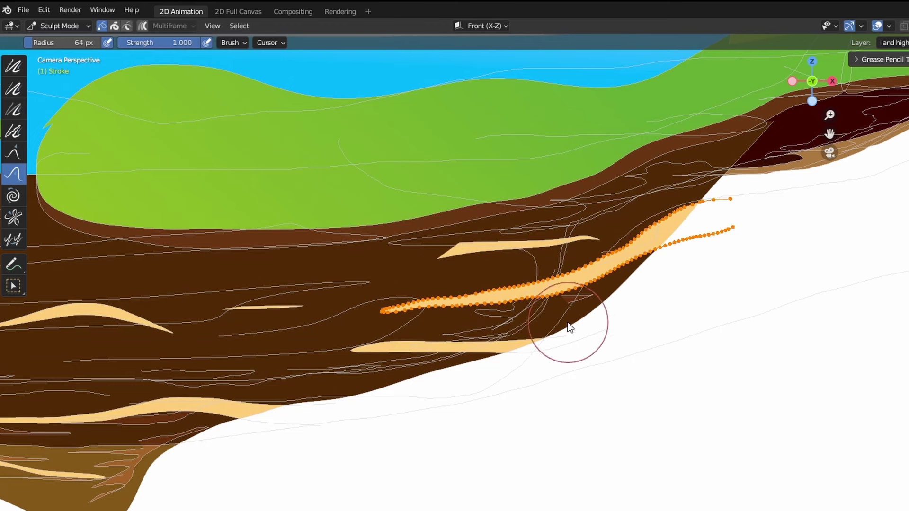
drag(674, 261, 695, 242)
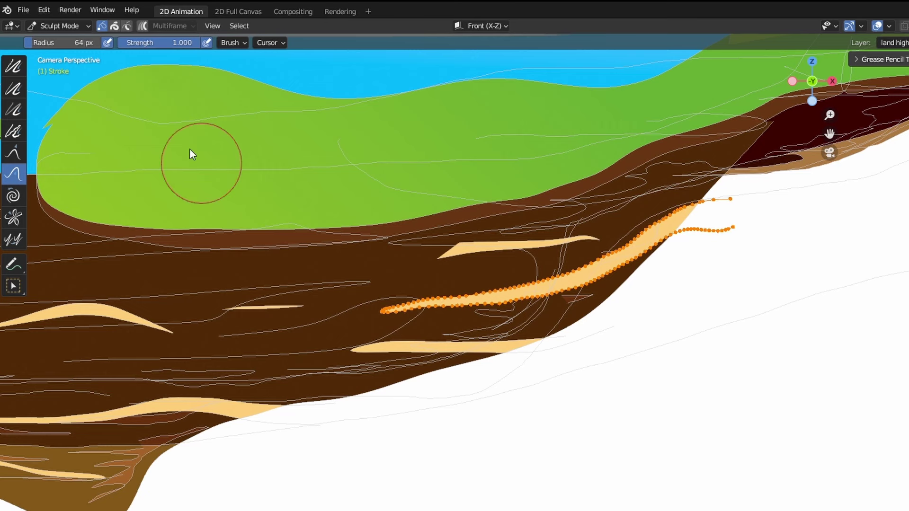
click(59, 26)
click(60, 80)
scroll(544, 322, down, 6)
Try a dark grey palette colour with a stroke on the lower part of the underside, then undo the stroke
shift+middle_drag(543, 322, 568, 294)
shift+middle_drag(602, 89, 794, 149)
click(282, 45)
click(265, 132)
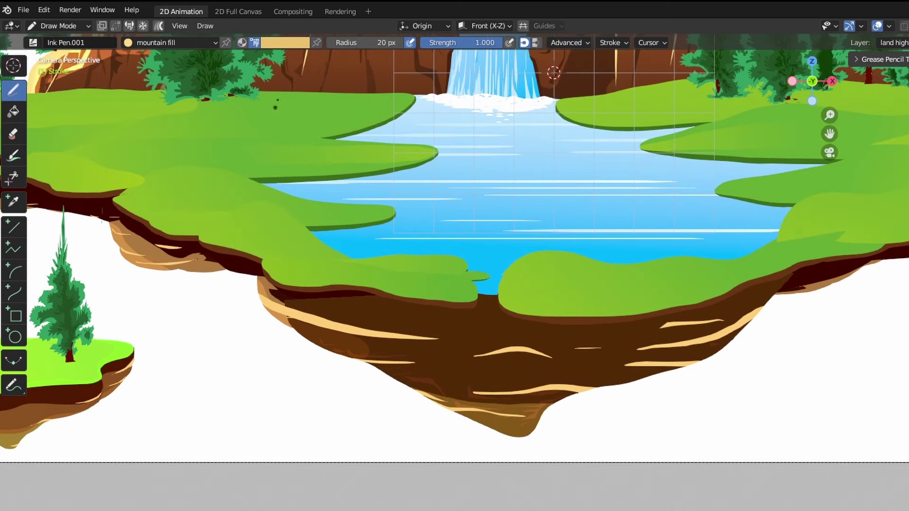
click(284, 42)
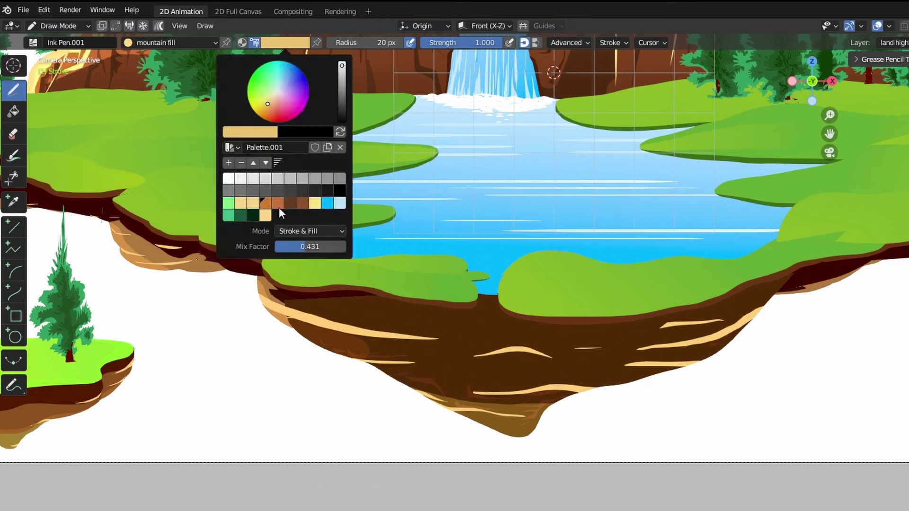
click(315, 193)
scroll(449, 397, up, 2)
drag(426, 401, 449, 421)
key(ctrl+z)
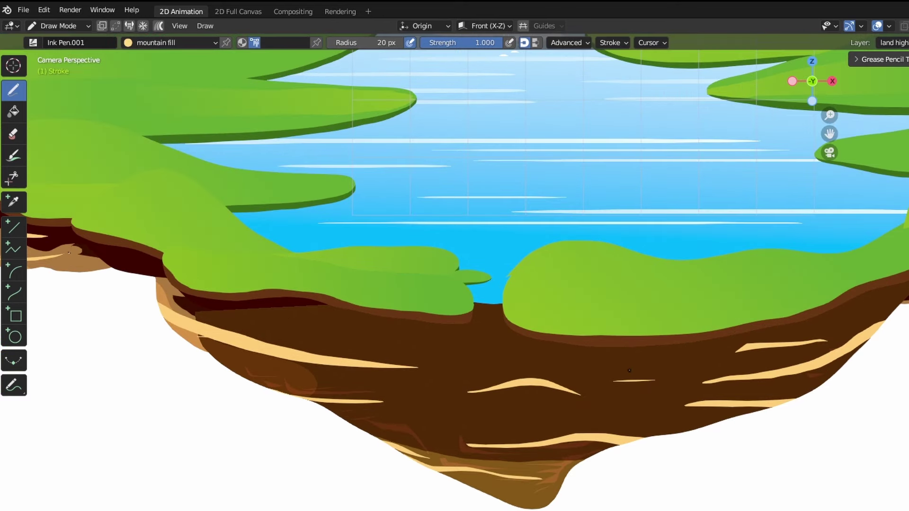
Select the small upper highlight on the underside's right slope and nudge its pointed inner end with the Push brush
click(58, 25)
click(65, 52)
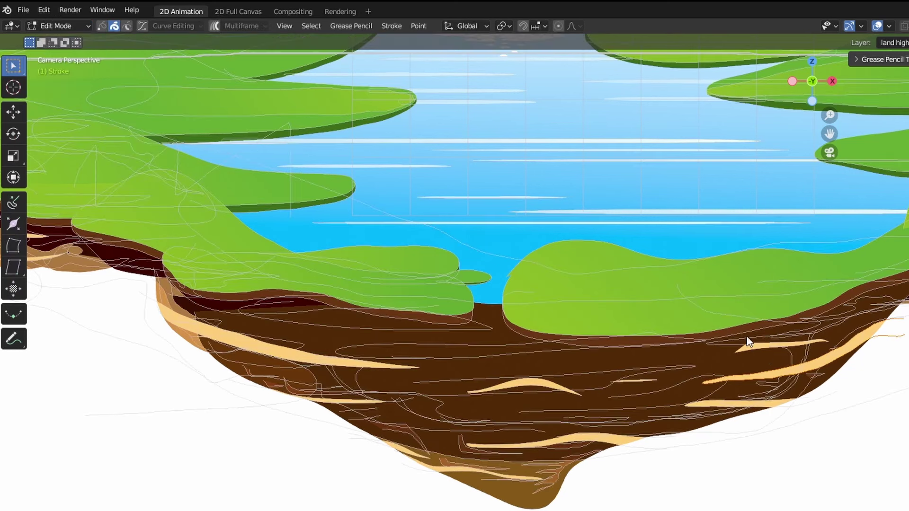
click(59, 26)
click(64, 67)
scroll(55, 138, up, 1)
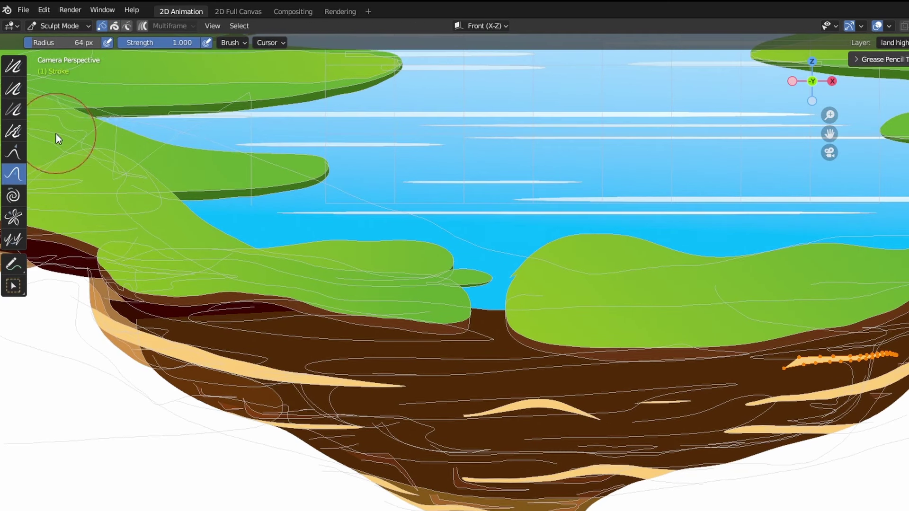
click(13, 89)
click(13, 174)
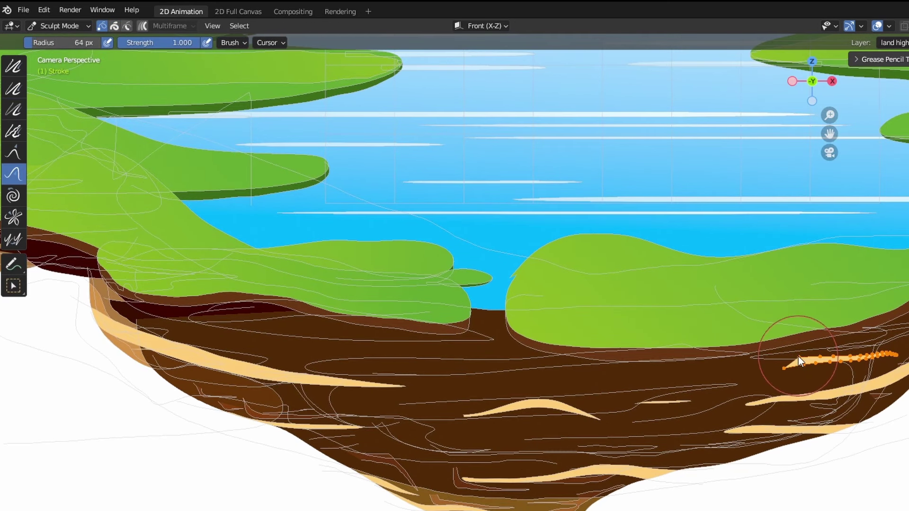
drag(806, 367, 805, 365)
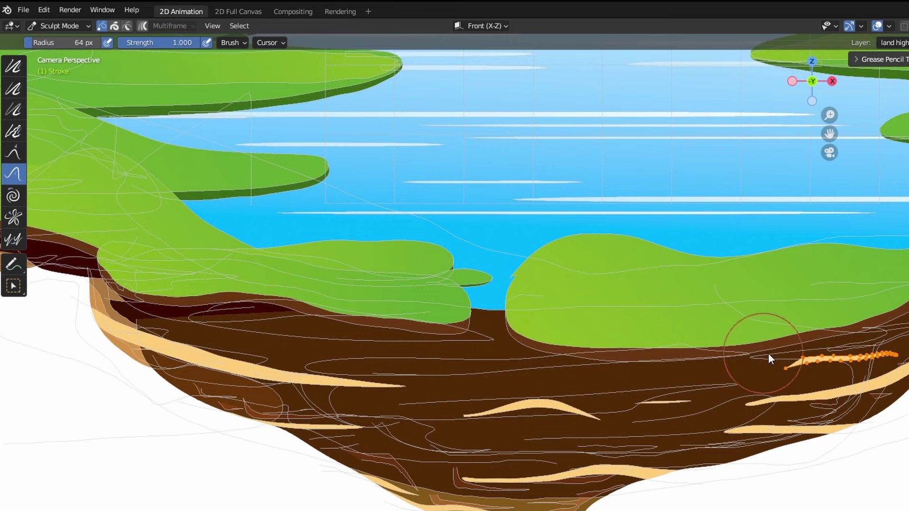
Refine the small upper highlight's inner end with the Grab brush, reducing its radius to 16 px, and return to Draw Mode
click(13, 88)
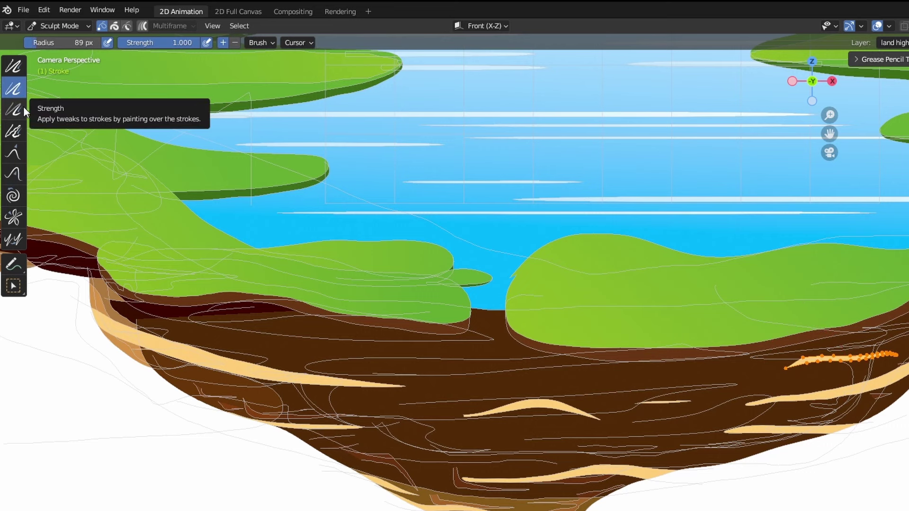
click(13, 66)
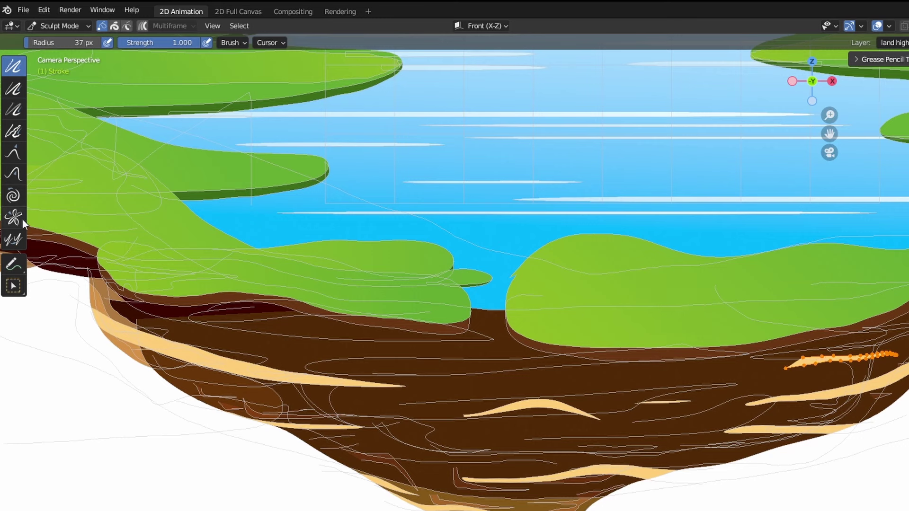
click(11, 173)
click(17, 153)
drag(804, 363, 806, 367)
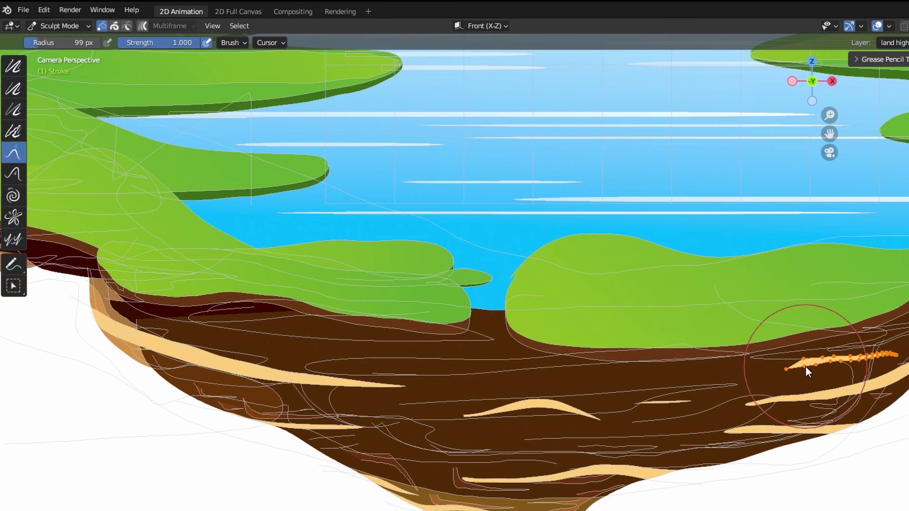
key(f)
click(795, 365)
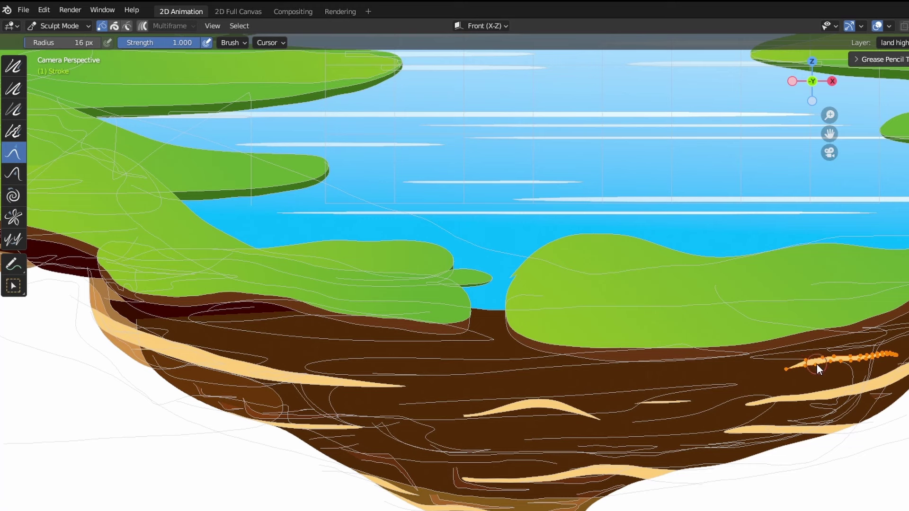
click(52, 26)
click(64, 81)
Draw dark brown rock-layer strokes across the land's underside using the land material with a black vertex colour
scroll(519, 385, down, 5)
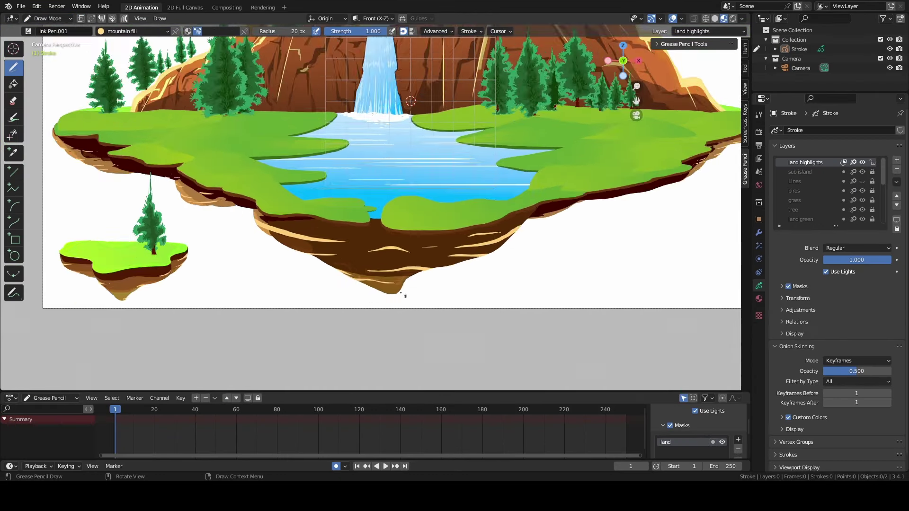
scroll(295, 258, down, 6)
scroll(306, 247, up, 8)
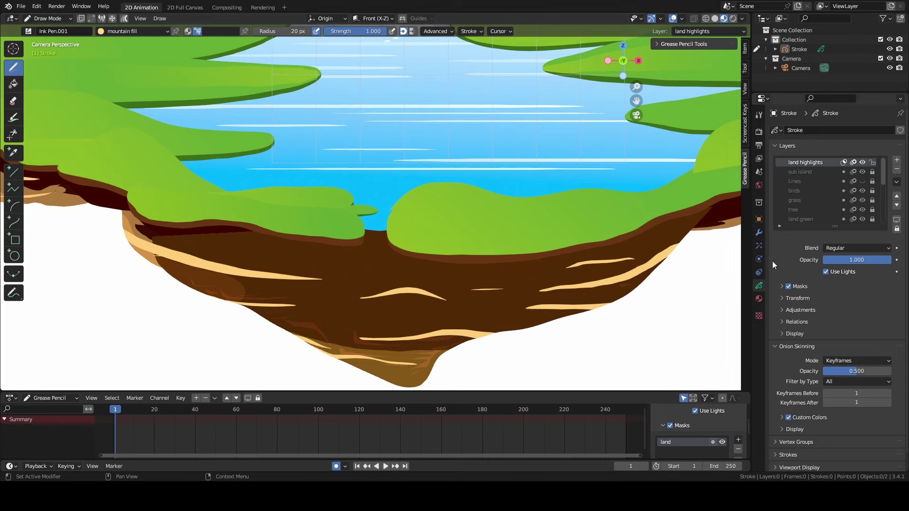
click(759, 298)
click(806, 180)
click(204, 31)
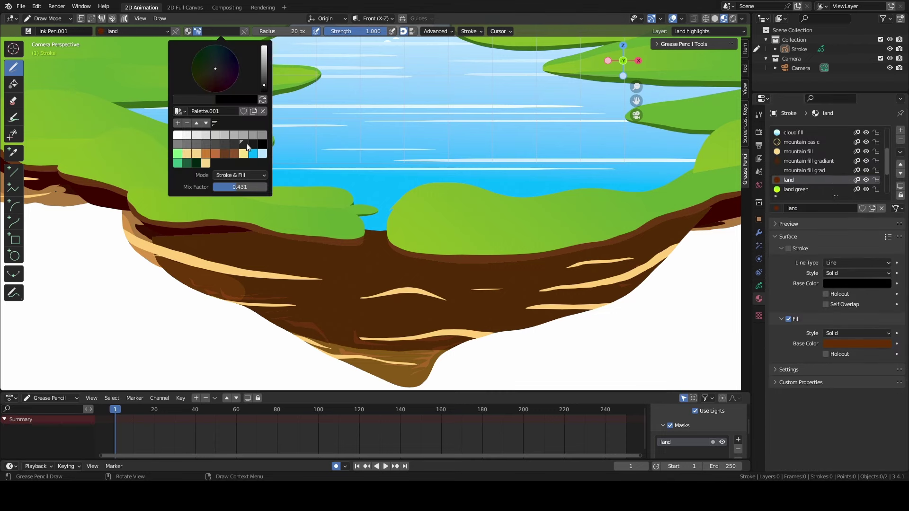
click(235, 31)
scroll(725, 80, up, 1)
drag(636, 101, 629, 6)
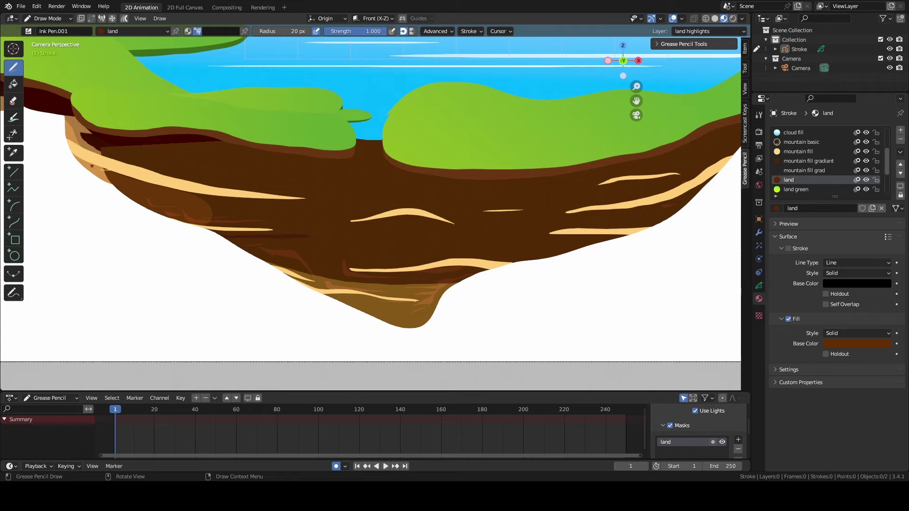
drag(110, 178, 170, 195)
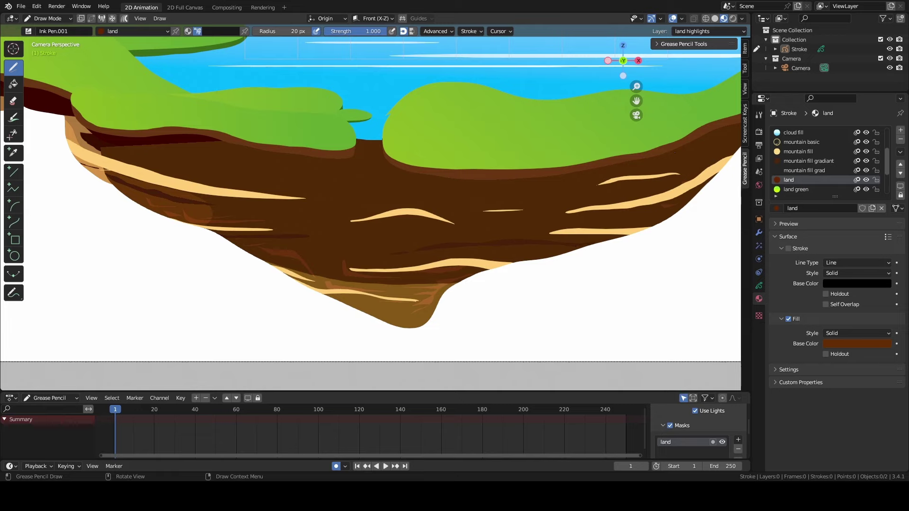
drag(363, 193, 445, 200)
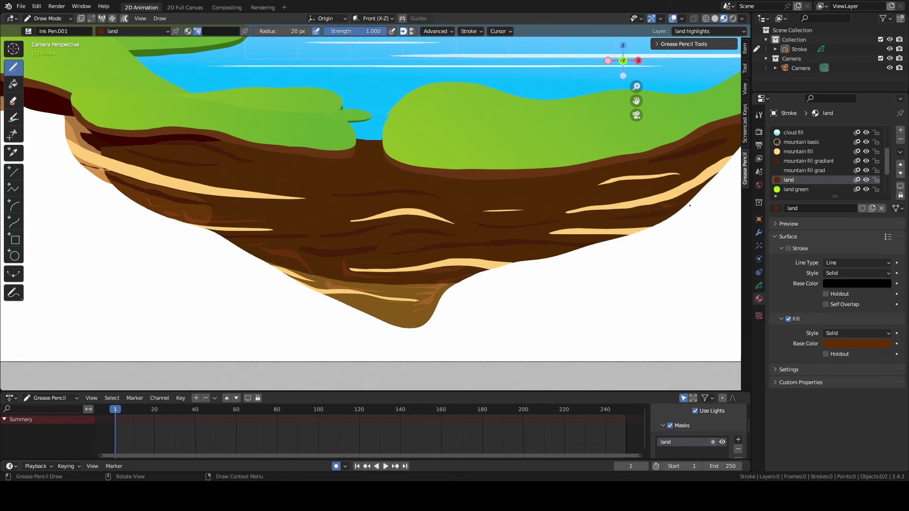
Choose a dark grey vertex colour and draw thin greyish-purple shading strokes across the centre of the underside
scroll(592, 250, down, 8)
scroll(326, 238, up, 7)
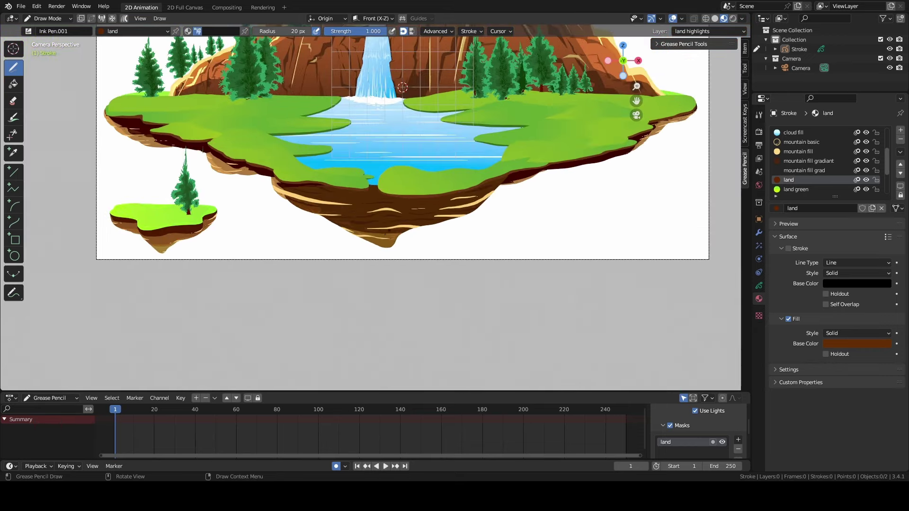
scroll(326, 237, up, 3)
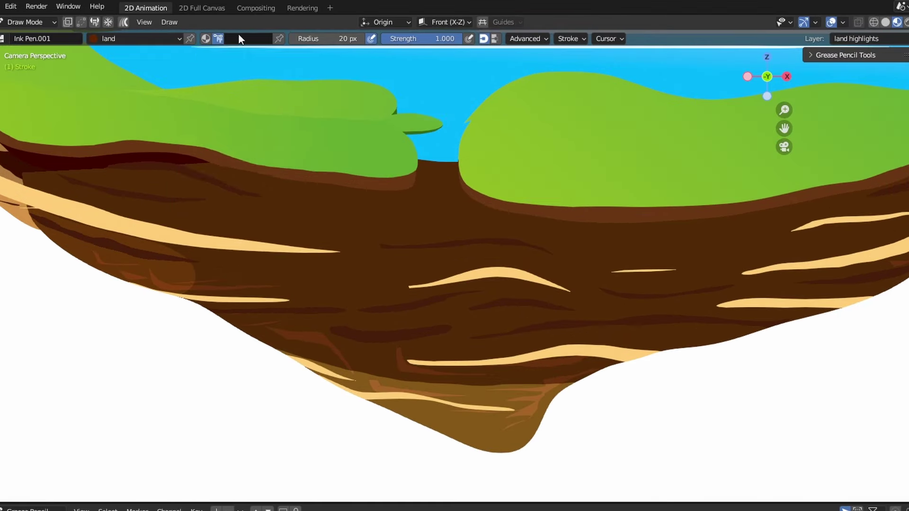
click(220, 31)
click(279, 184)
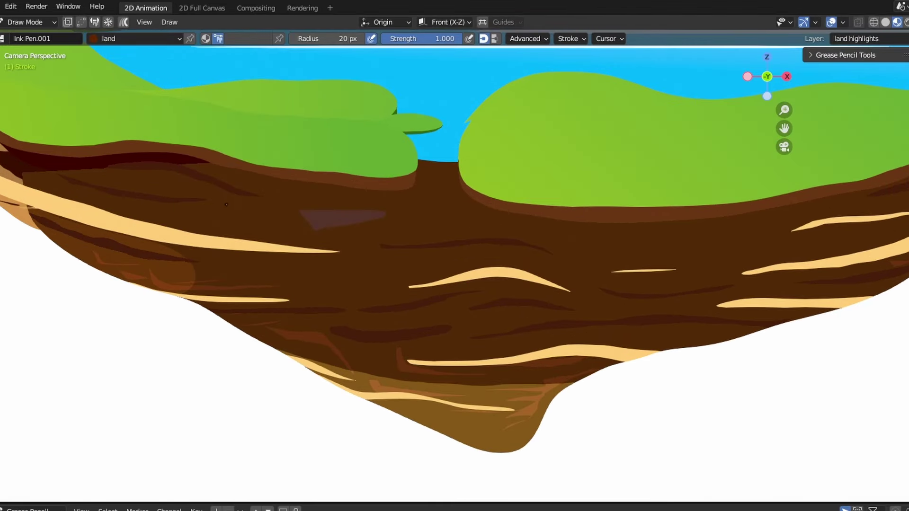
scroll(337, 232, down, 1)
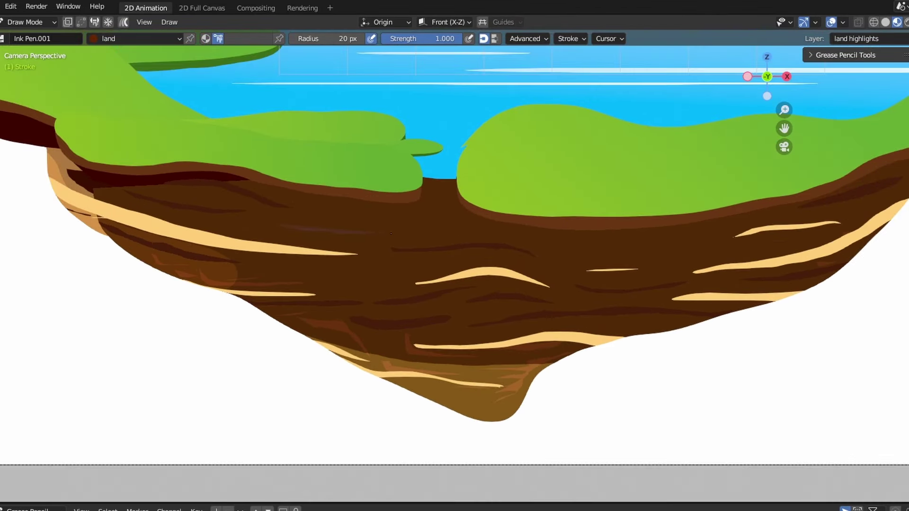
drag(400, 237, 305, 233)
drag(478, 259, 625, 279)
drag(272, 265, 436, 268)
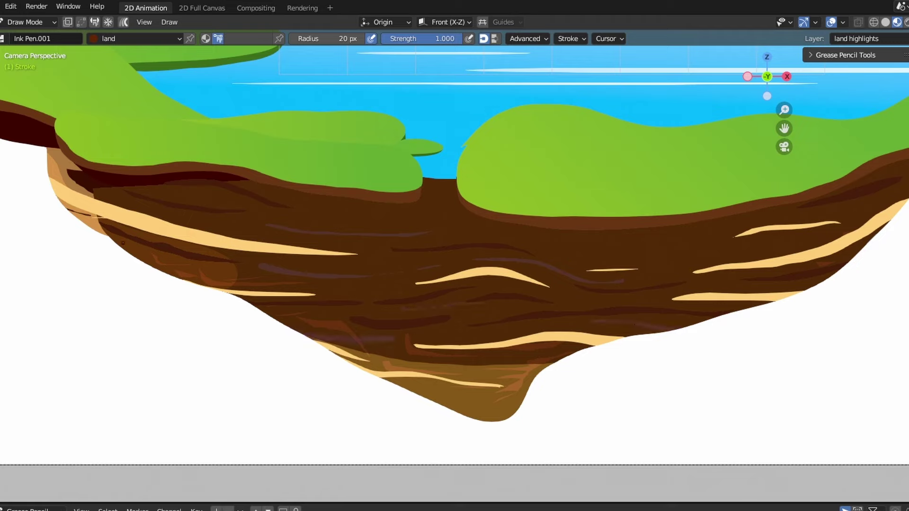
Add greyish-purple shading strokes on the underside's upper left edge, right slope and lower tip
drag(50, 160, 98, 196)
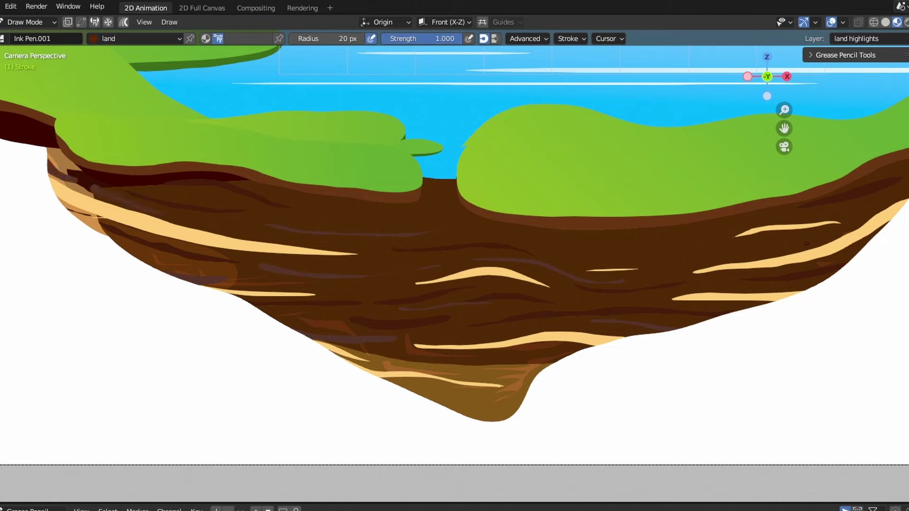
drag(800, 263, 883, 243)
mouse_move(443, 410)
mouse_down()
mouse_move(498, 412)
mouse_move(512, 382)
mouse_up()
Examine the whole illustration in the camera frame and the shading on the land's underside up close
scroll(589, 302, down, 10)
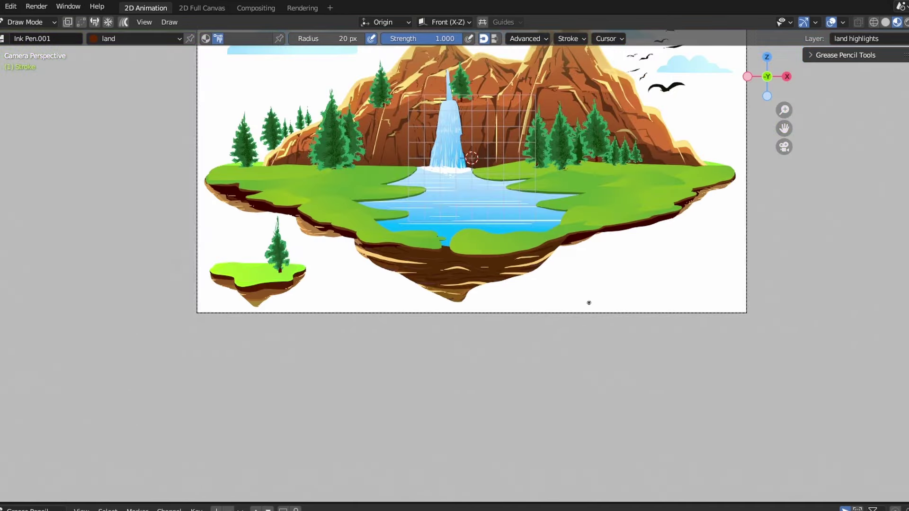
scroll(566, 270, up, 2)
drag(788, 127, 811, 223)
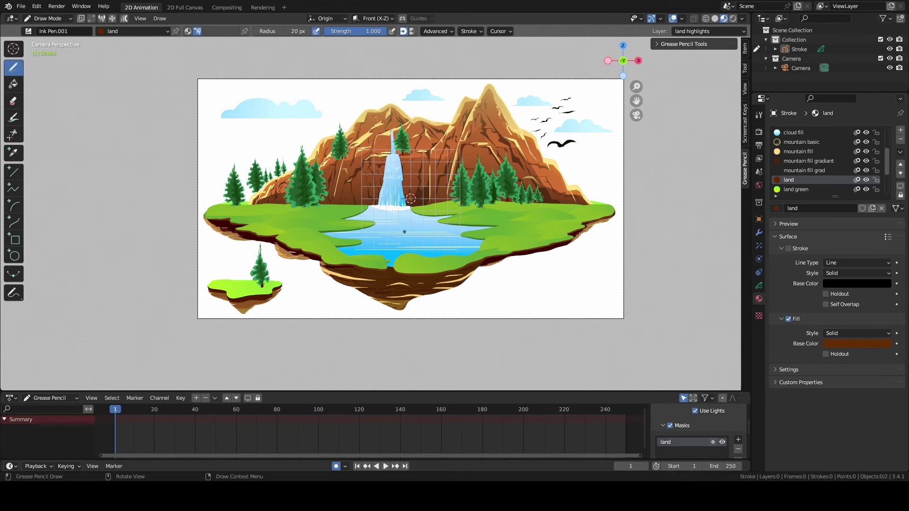
scroll(389, 231, up, 4)
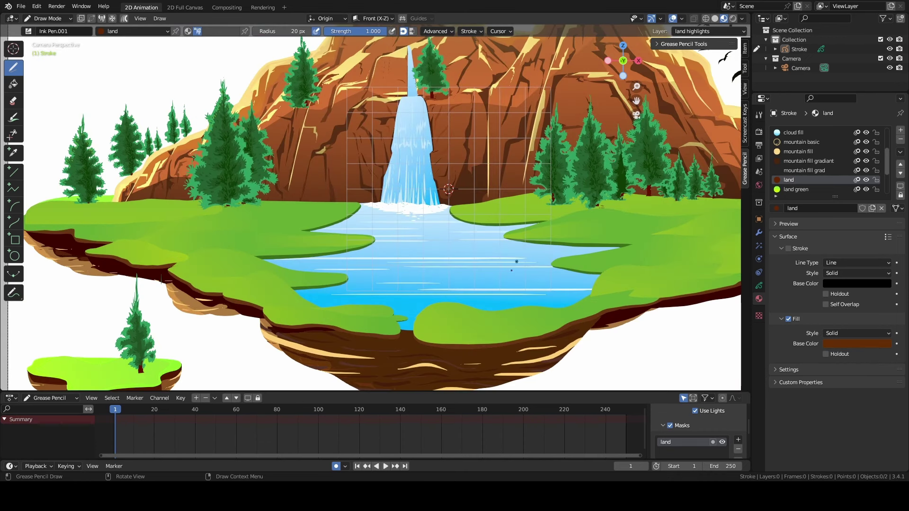
drag(636, 100, 607, 11)
scroll(477, 201, up, 1)
scroll(477, 201, down, 1)
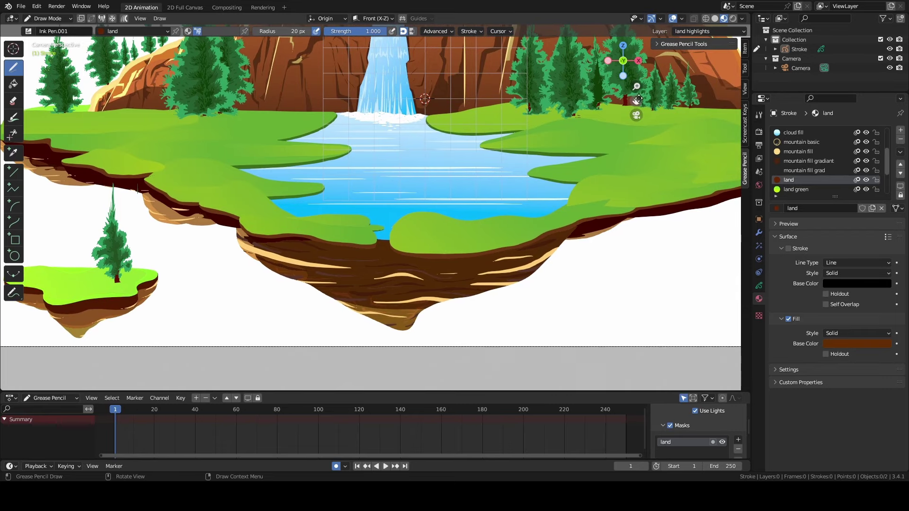
Switch to Edit Mode and make the land water layer the active layer for editing its strokes
drag(636, 100, 636, 129)
scroll(456, 256, up, 4)
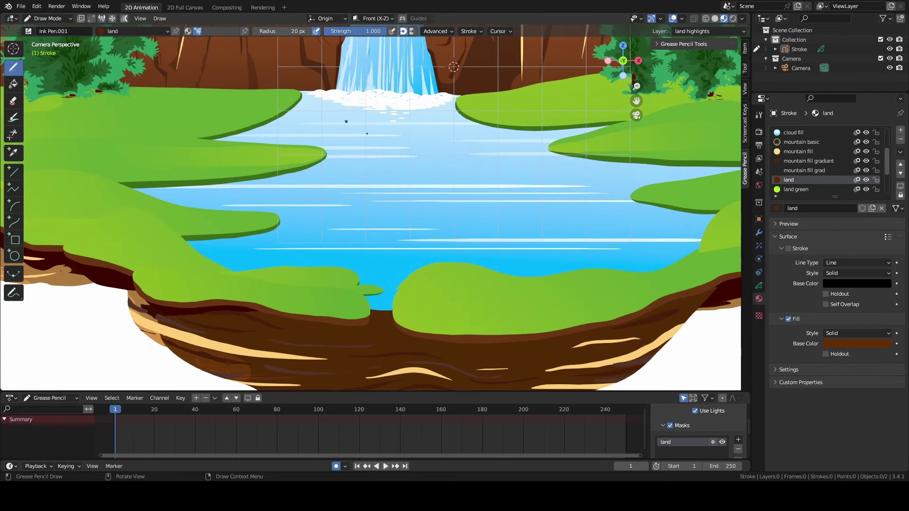
click(47, 18)
click(45, 39)
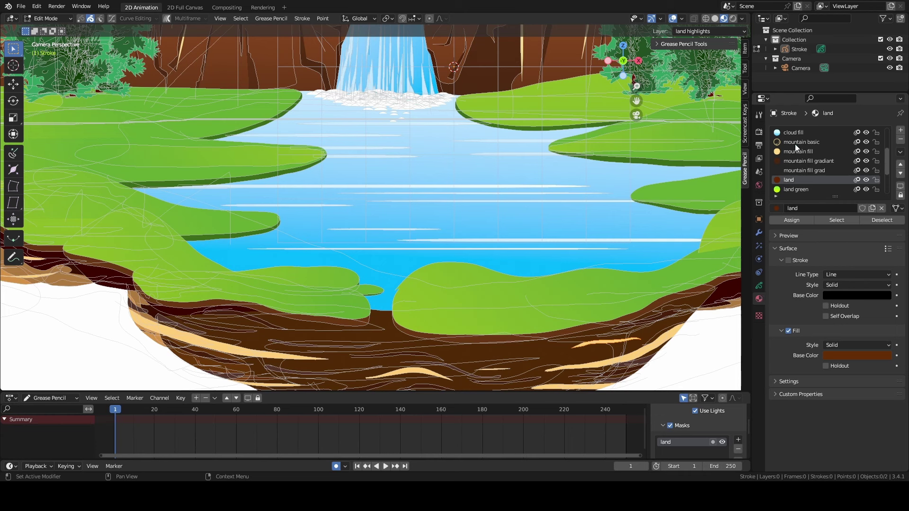
click(759, 286)
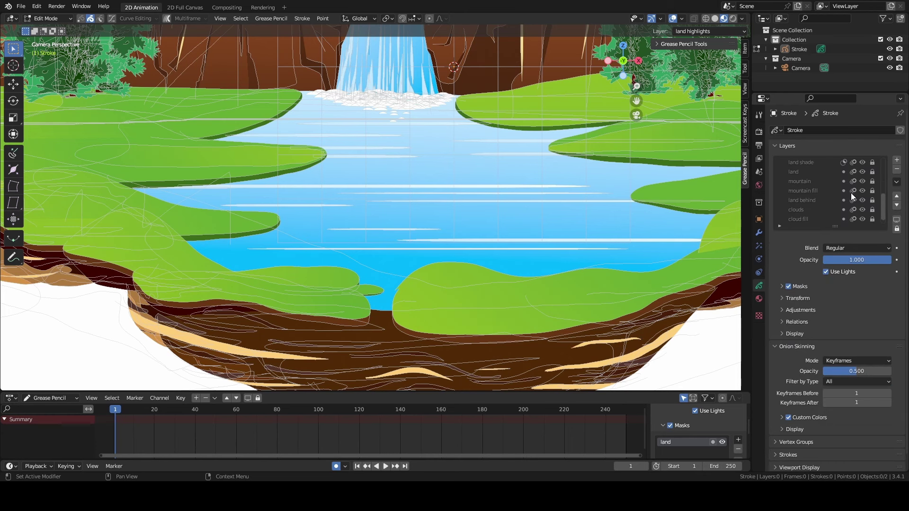
scroll(850, 193, up, 3)
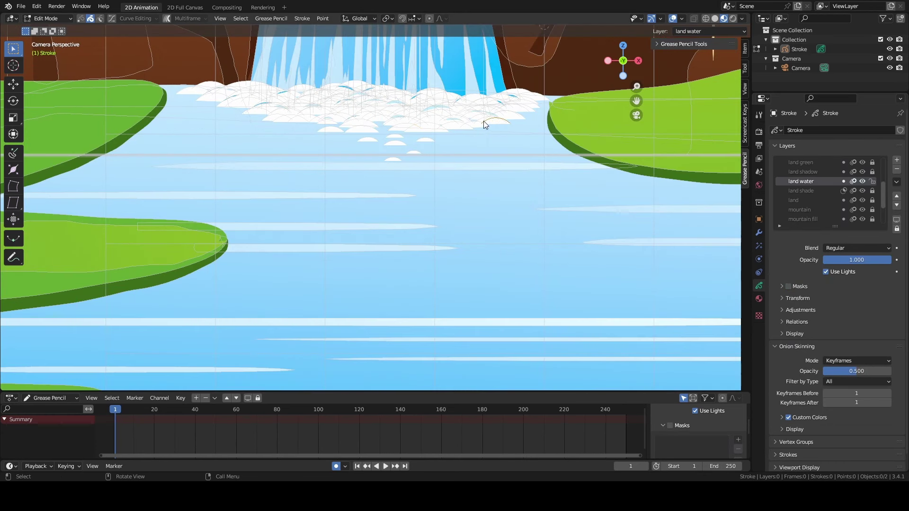
Duplicate several white foam strokes at the waterfall's base and place the copies at the lake's front outlet between the grass banks
shift+click(456, 124)
shift+click(478, 116)
shift+click(452, 116)
scroll(513, 144, down, 2)
shift+middle_drag(494, 260, 490, 171)
scroll(490, 172, down, 1)
key(g)
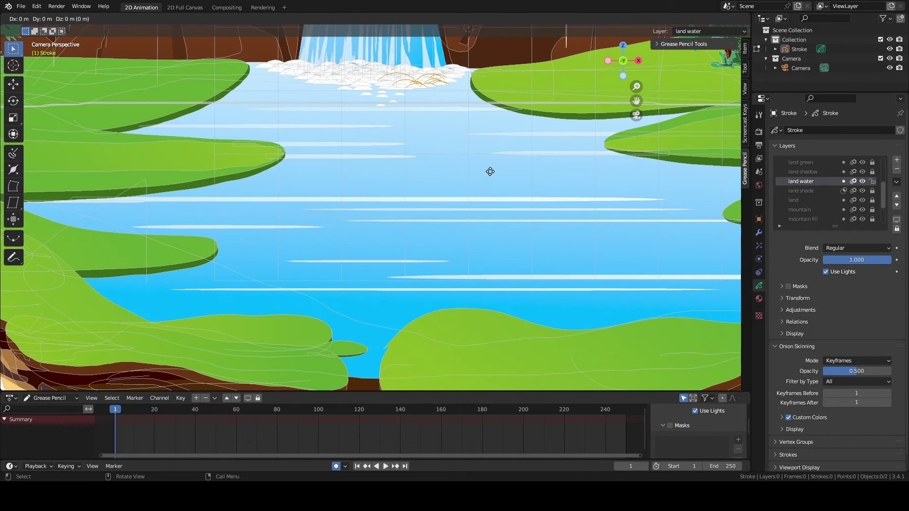
click(439, 105)
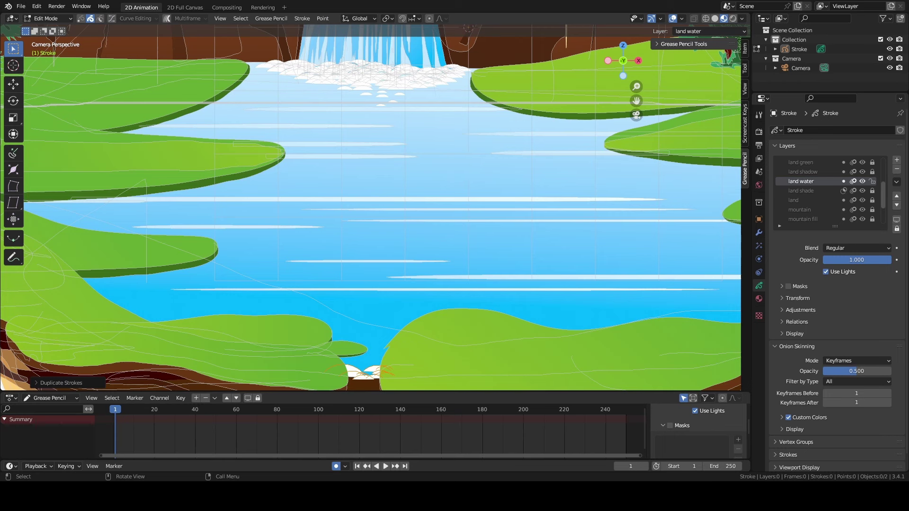
key(g)
click(417, 349)
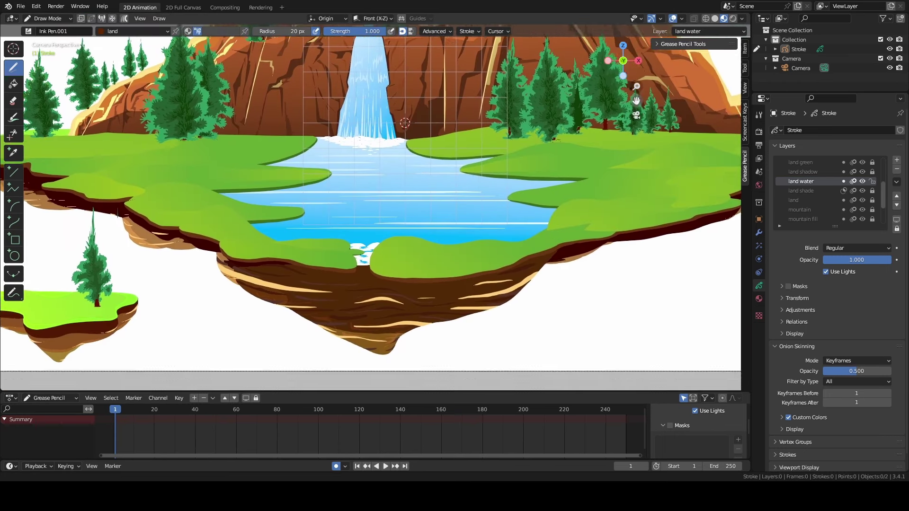
Bring the sky and clouds into view and switch to Edit Mode
shift+middle_drag(631, 89, 639, 144)
scroll(478, 249, down, 5)
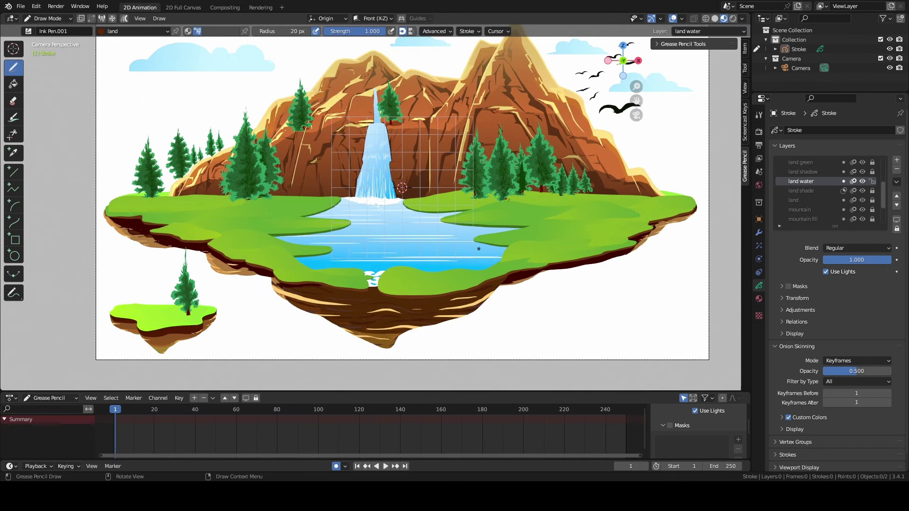
scroll(478, 248, down, 2)
scroll(479, 249, up, 1)
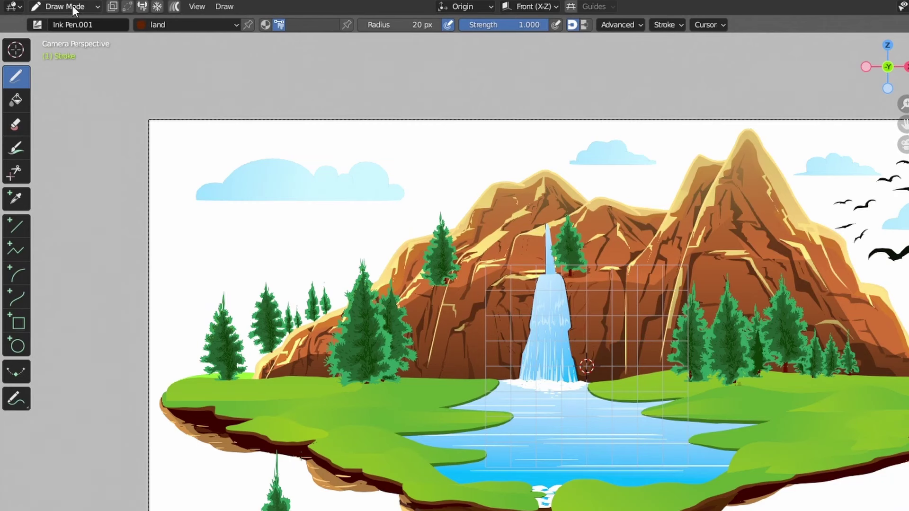
click(72, 5)
click(61, 35)
Try to place a duplicate of the large cloud's outline slightly above and to the right of the original
drag(183, 162, 346, 198)
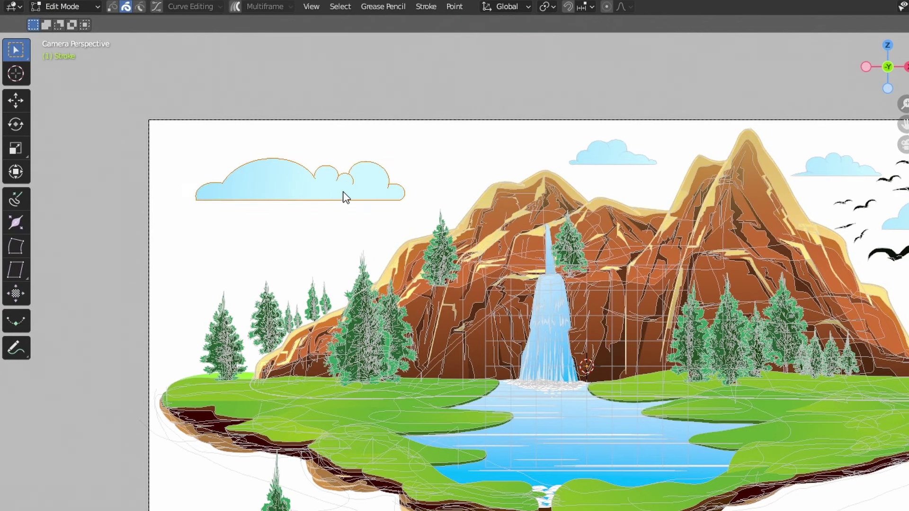
key(g)
click(379, 171)
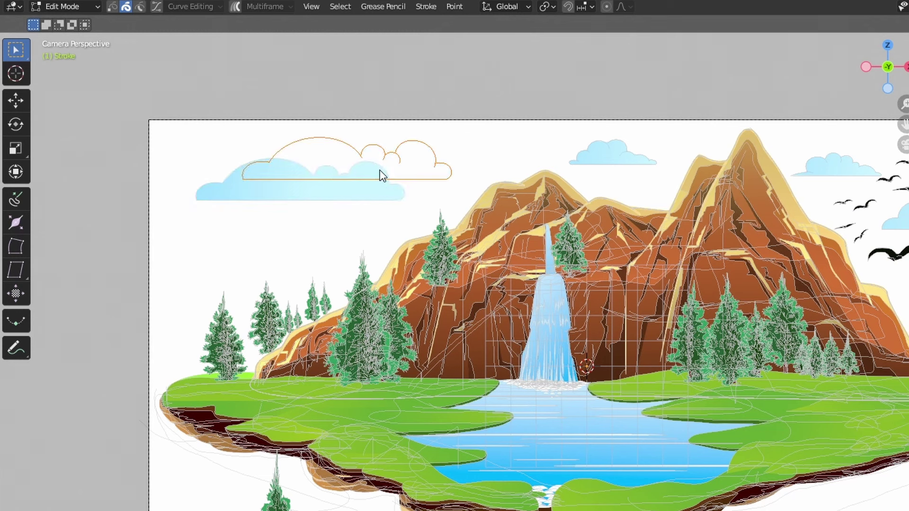
key(ctrl+z)
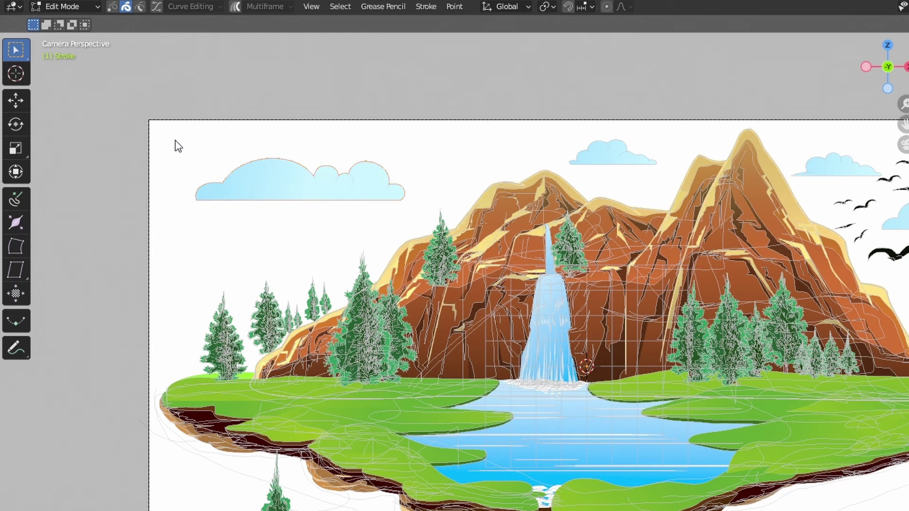
Duplicate the large cloud with its fill, place the copy behind the lower mountain peak and mirror it horizontally
mouse_move(176, 142)
mouse_down()
mouse_move(416, 223)
mouse_move(394, 213)
mouse_up()
key(g)
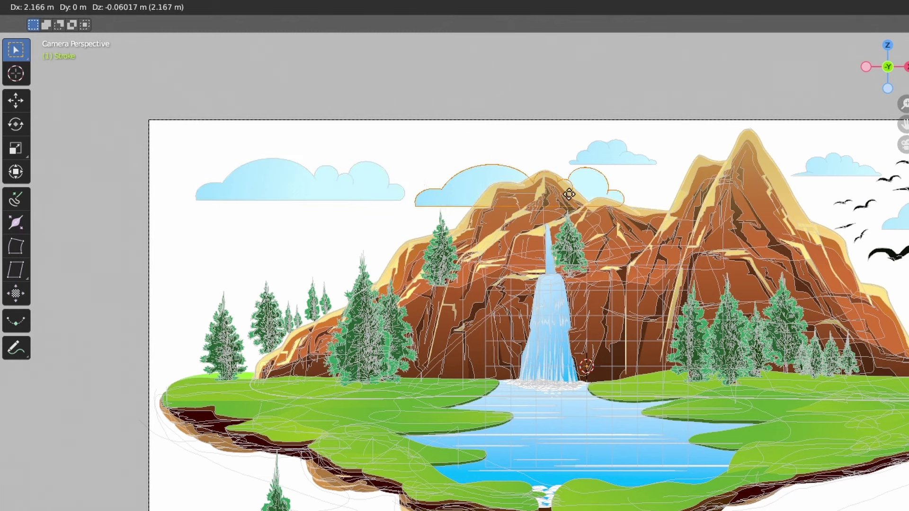
click(588, 187)
right_click(588, 187)
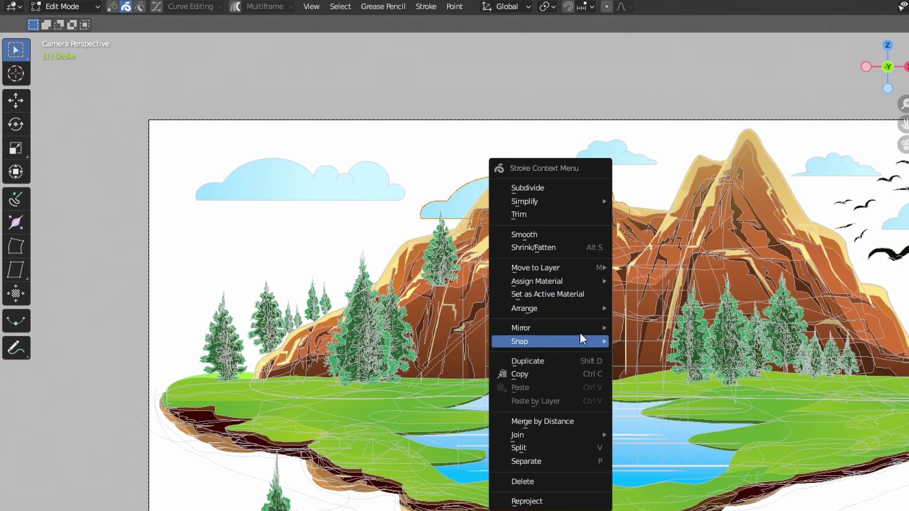
mouse_move(580, 331)
click(657, 368)
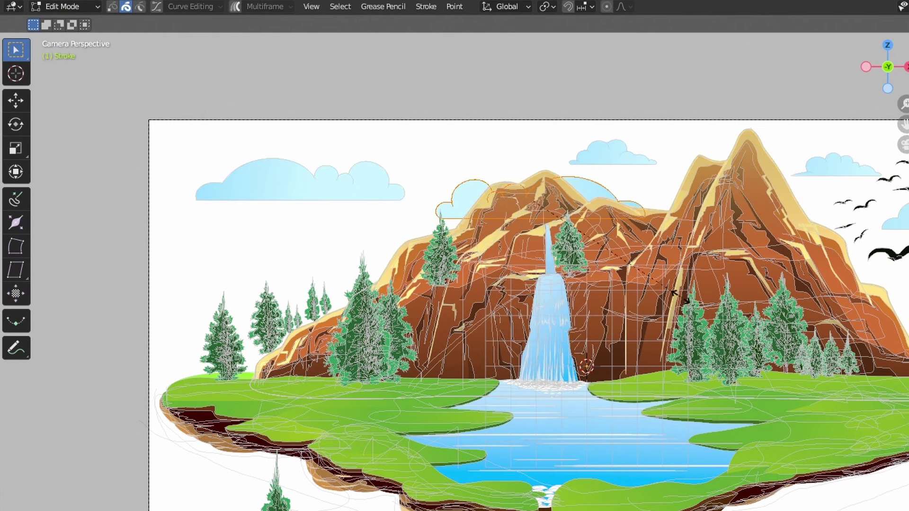
Scale the mirrored cloud copy down and move it behind the lower mountain's left slope
key(s)
click(594, 248)
key(g)
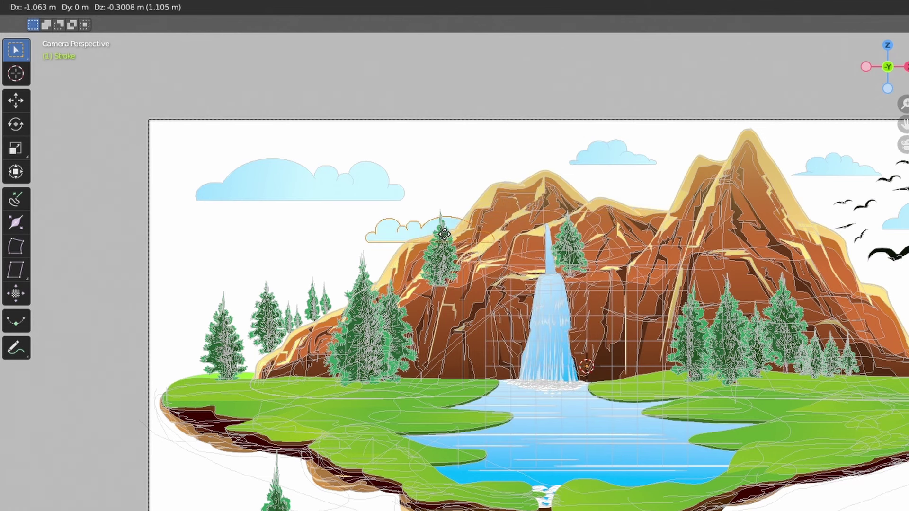
click(444, 234)
Return to Draw Mode and examine the complete illustration centred in the camera frame
click(65, 7)
click(64, 66)
scroll(601, 322, down, 4)
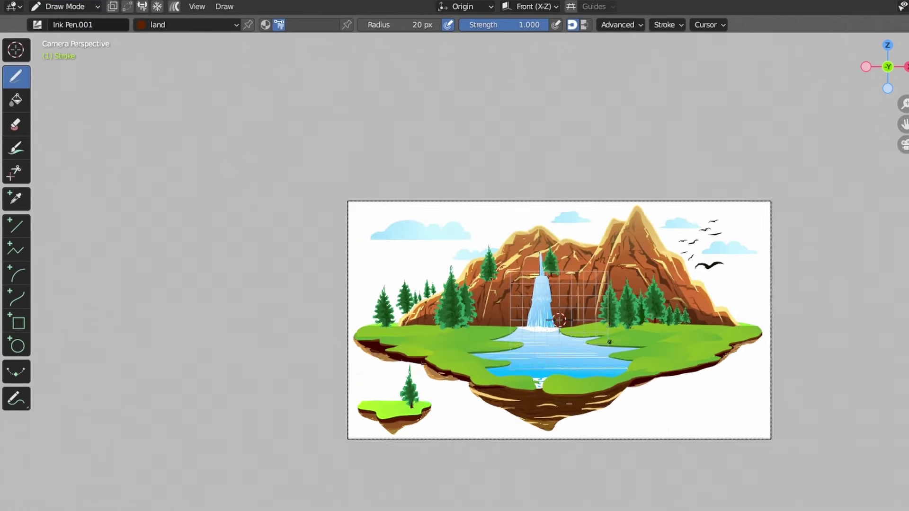
scroll(608, 344, up, 3)
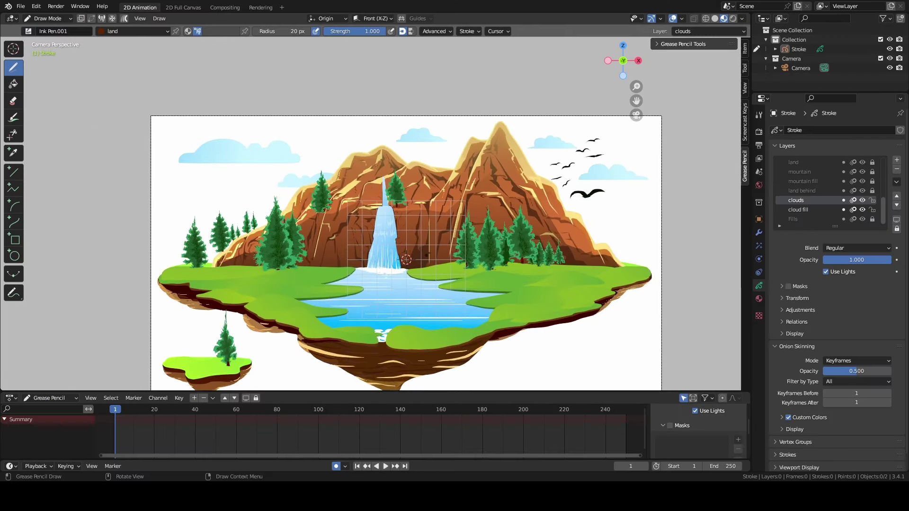
drag(636, 100, 618, 66)
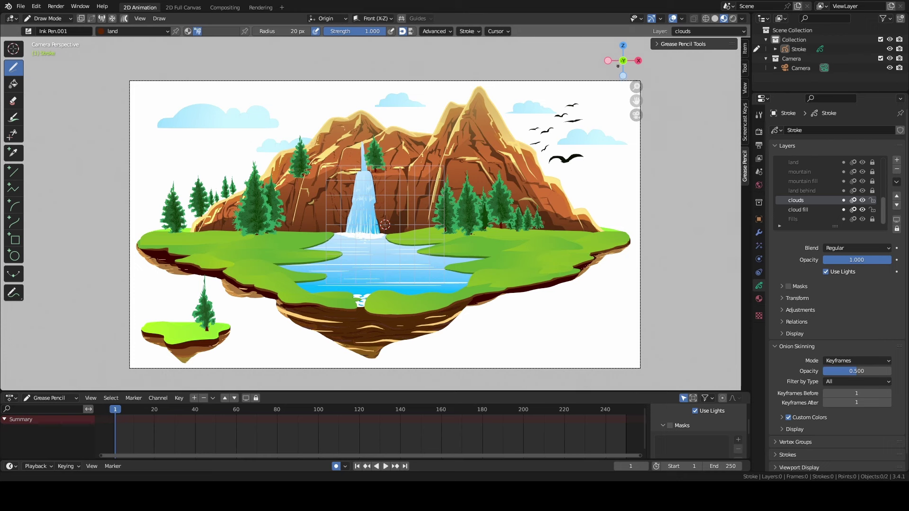